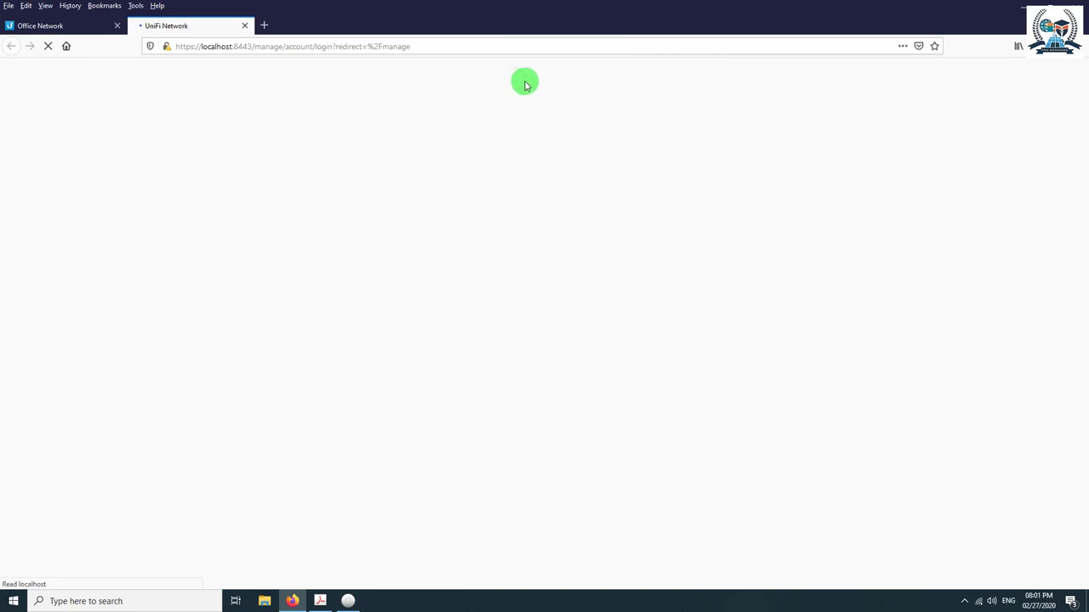
- Close the old Office Network tab and sign in to the local UniFi controller as Administrator with the account password
{"action": "left_click", "coordinate": [116, 25]}
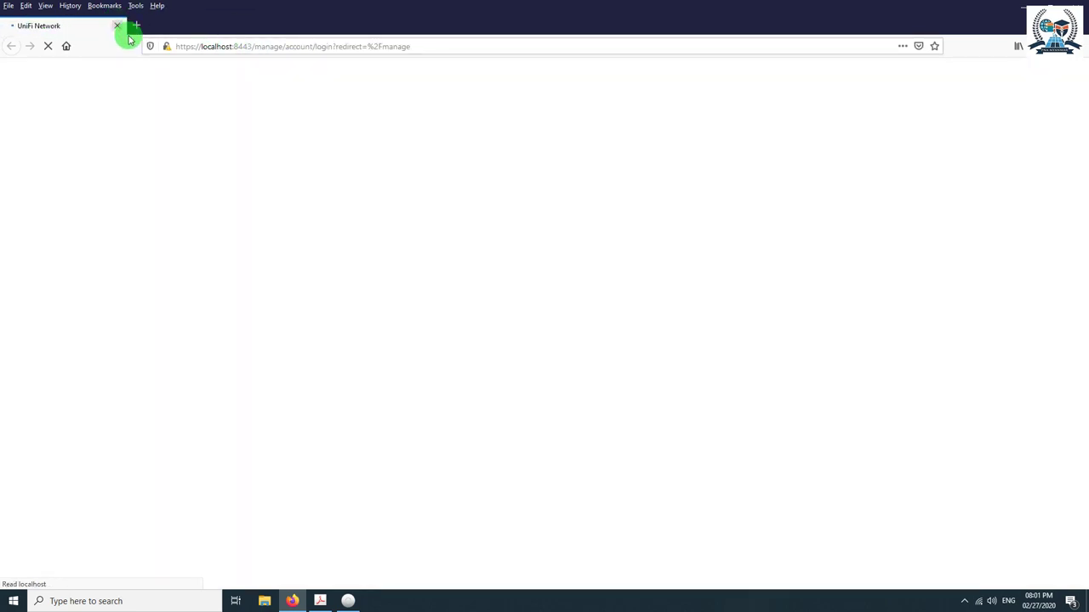
{"action": "left_click", "coordinate": [255, 48]}
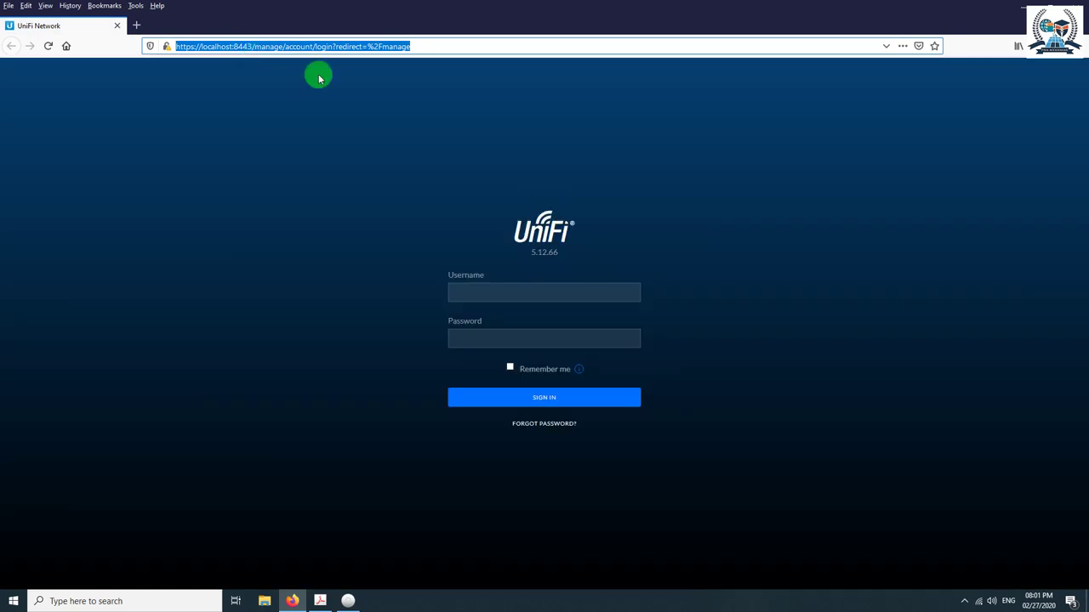
{"action": "type", "text": "A"}
{"action": "left_click", "coordinate": [484, 298]}
{"action": "type", "text": "Ad"}
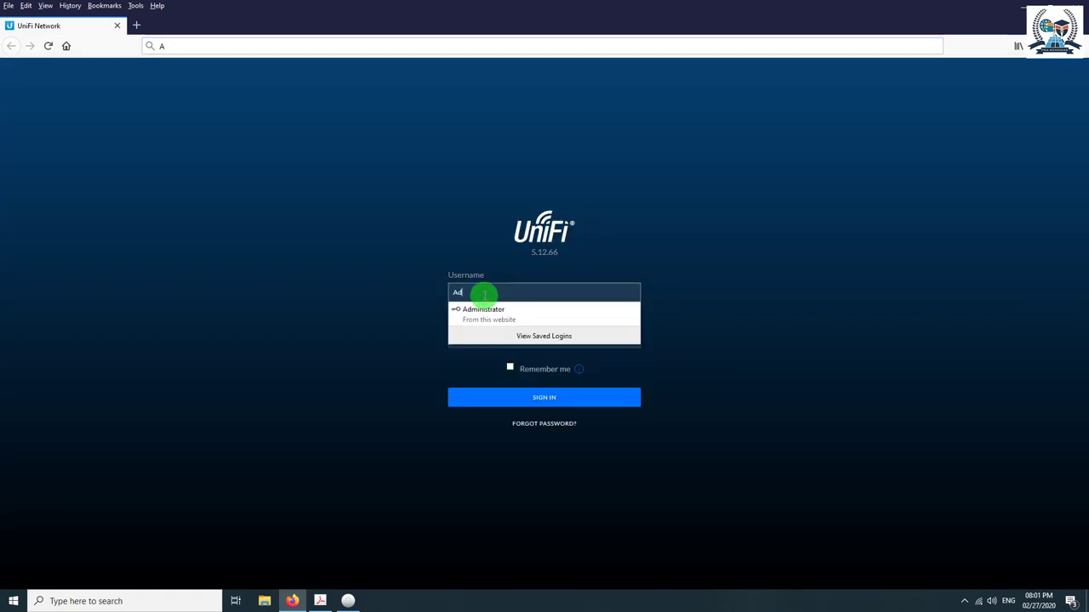
{"action": "type", "text": "ministrator"}
{"action": "key", "text": "Tab"}
{"action": "type", "text": "••••••••••"}
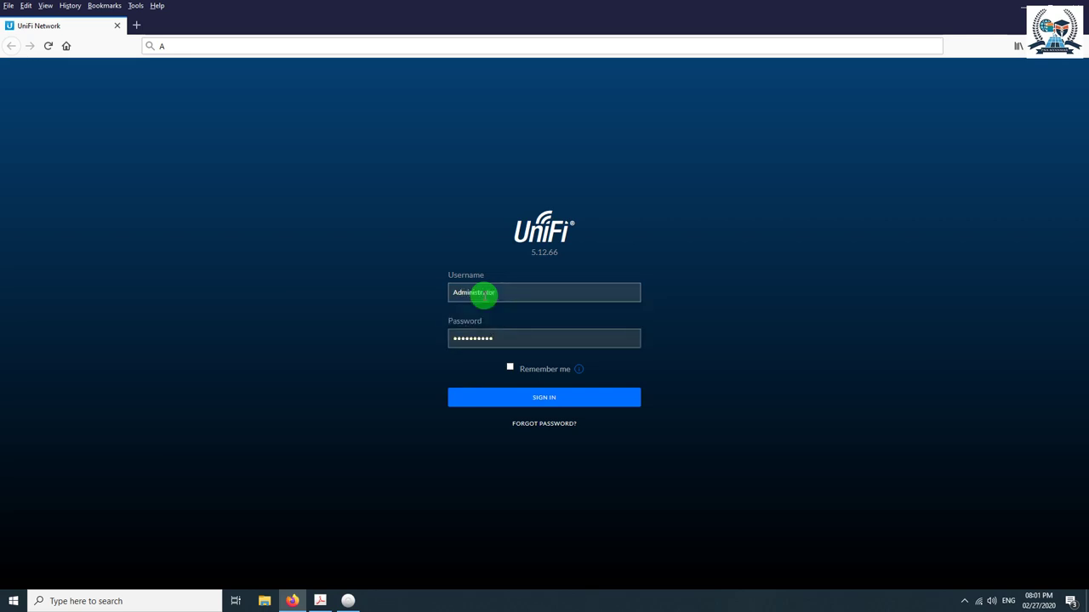
{"action": "key", "text": "Return"}
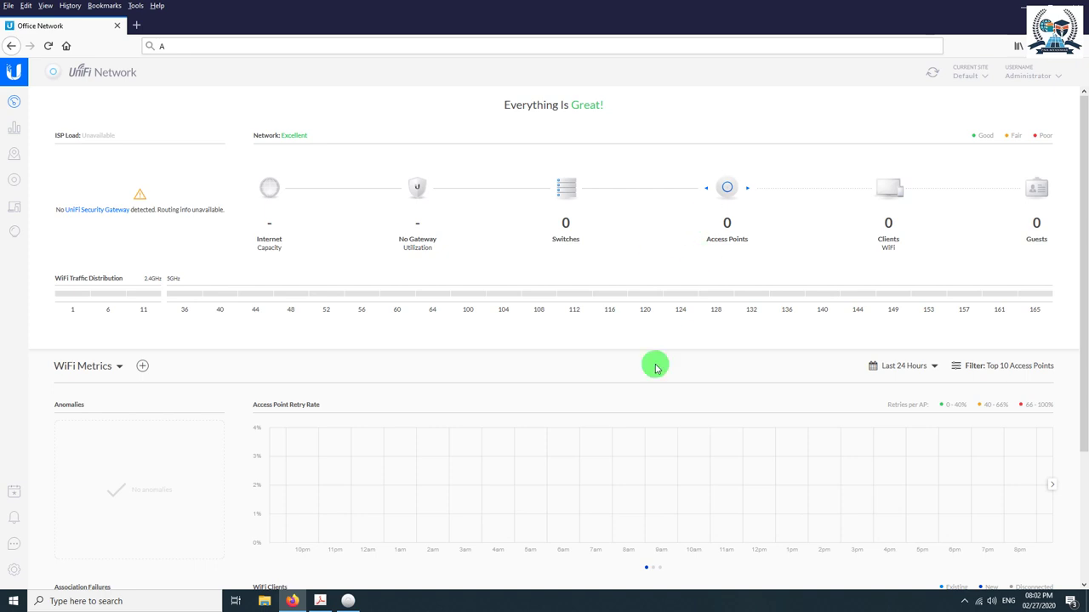
- Switch to the Wireless System Configuration PDF in Adobe Acrobat and examine the network diagram from the access points up to the internet link
{"action": "left_click", "coordinate": [323, 601]}
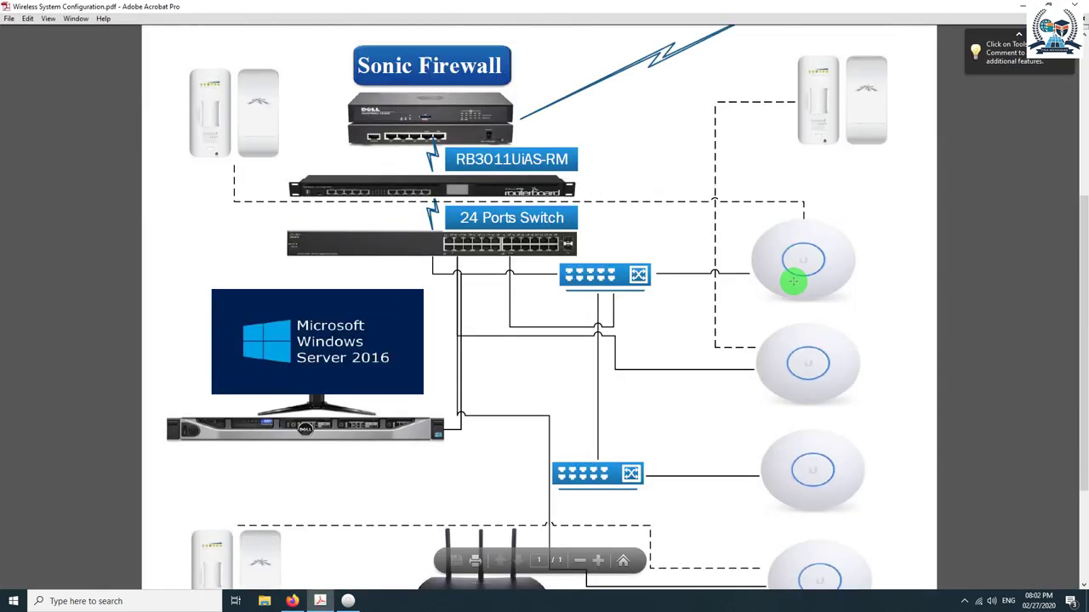
{"action": "scroll", "coordinate": [785, 406], "scroll_direction": "up", "scroll_amount": 2}
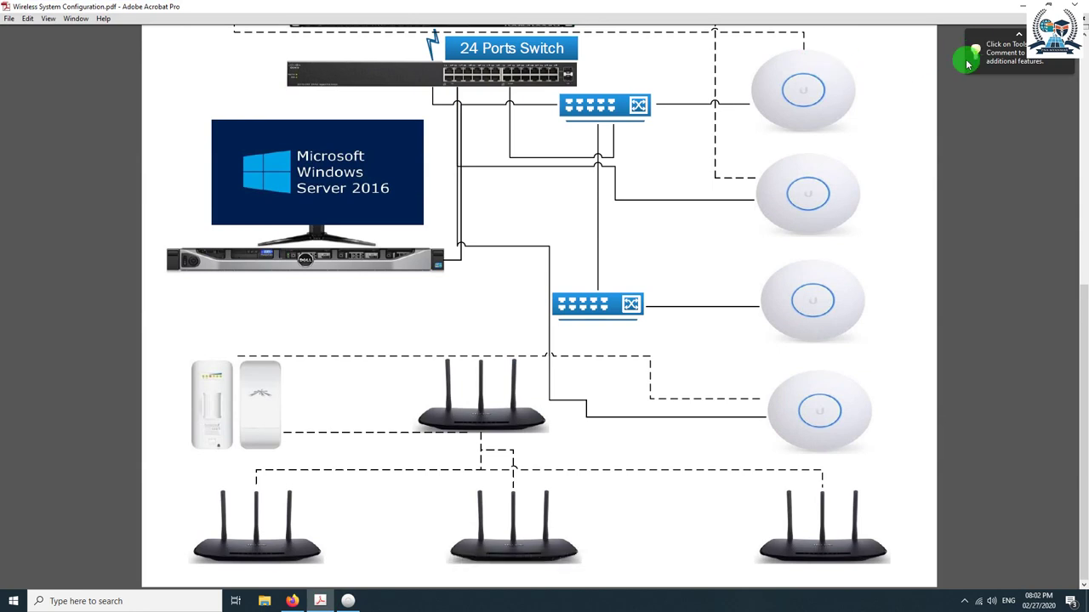
{"action": "scroll", "coordinate": [817, 110], "scroll_direction": "up", "scroll_amount": 2}
{"action": "scroll", "coordinate": [785, 104], "scroll_direction": "up", "scroll_amount": 4}
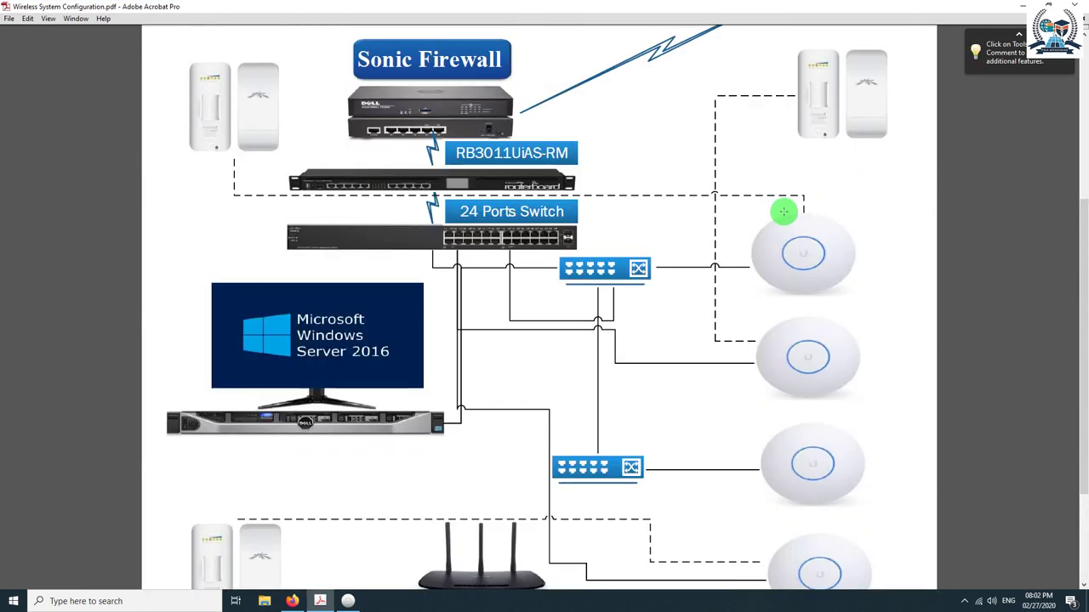
{"action": "scroll", "coordinate": [785, 173], "scroll_direction": "up", "scroll_amount": 3}
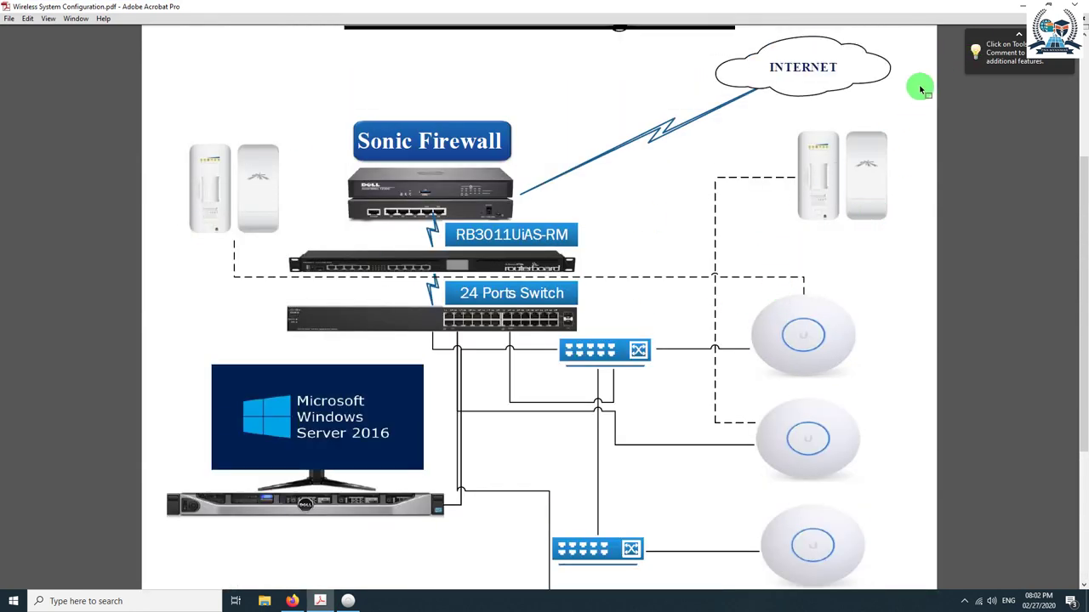
{"action": "left_click", "coordinate": [1020, 9]}
- Back in UniFi Network, open the access point list, upgrade the first UniFi AP-AC-LR and start a rolling upgrade
{"action": "mouse_move", "coordinate": [729, 189]}
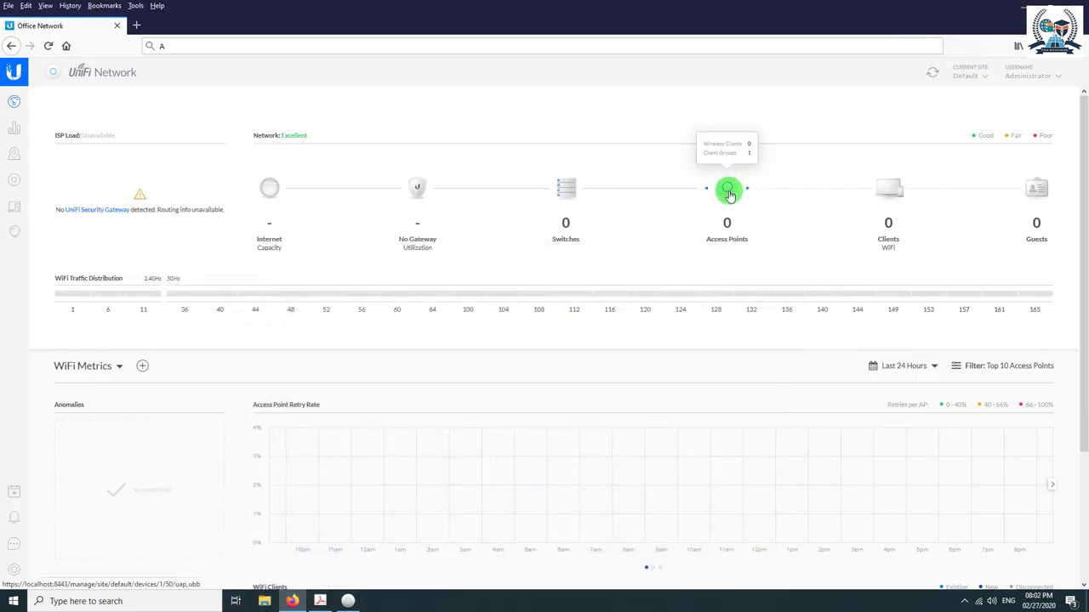
{"action": "left_click", "coordinate": [732, 240]}
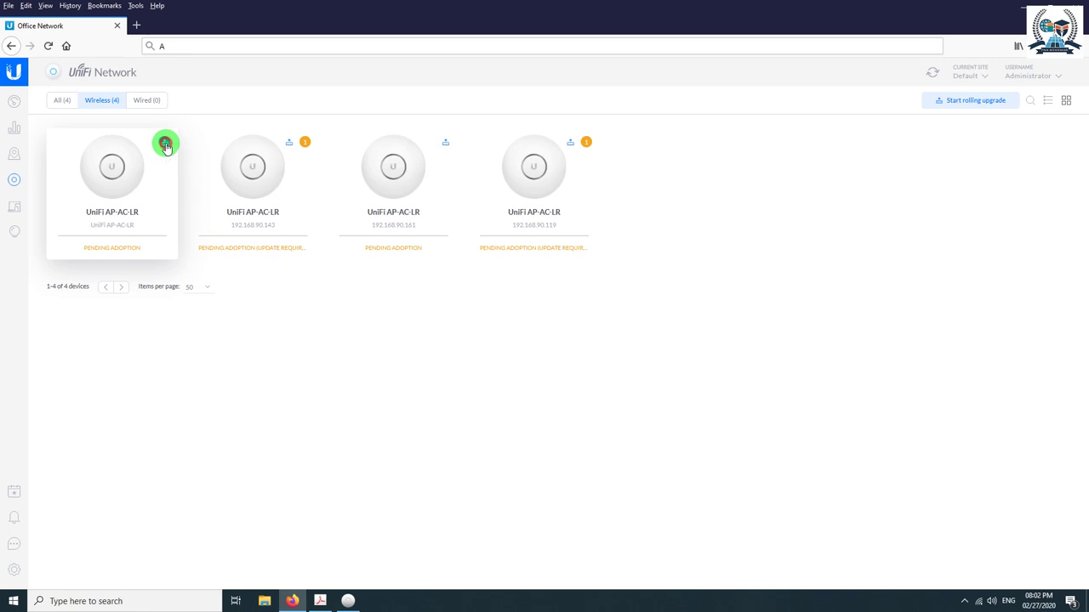
{"action": "left_click", "coordinate": [165, 144]}
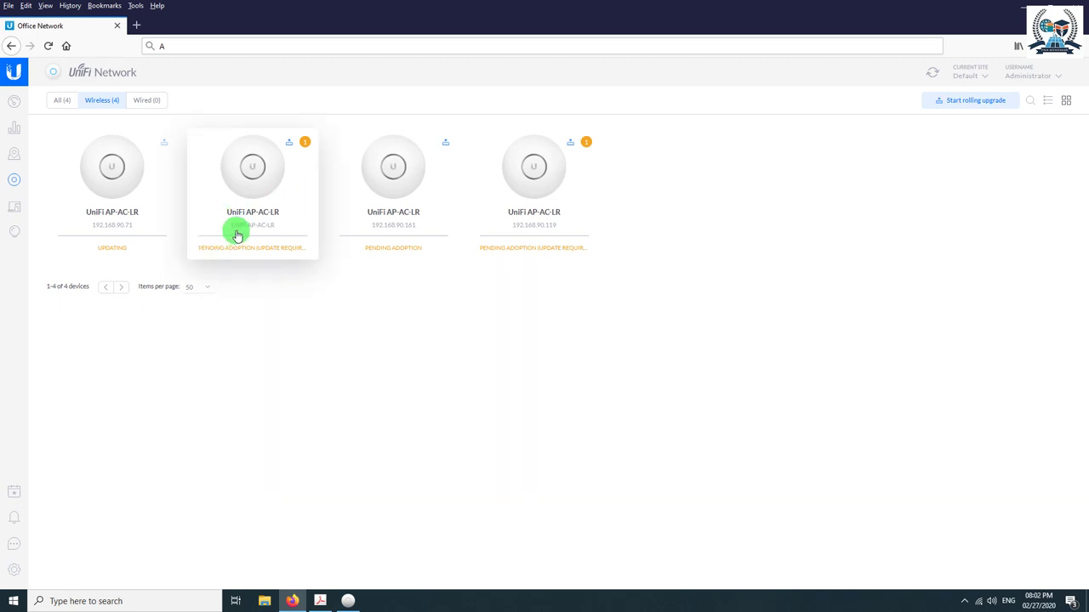
{"action": "left_click", "coordinate": [978, 100]}
{"action": "left_click", "coordinate": [694, 351]}
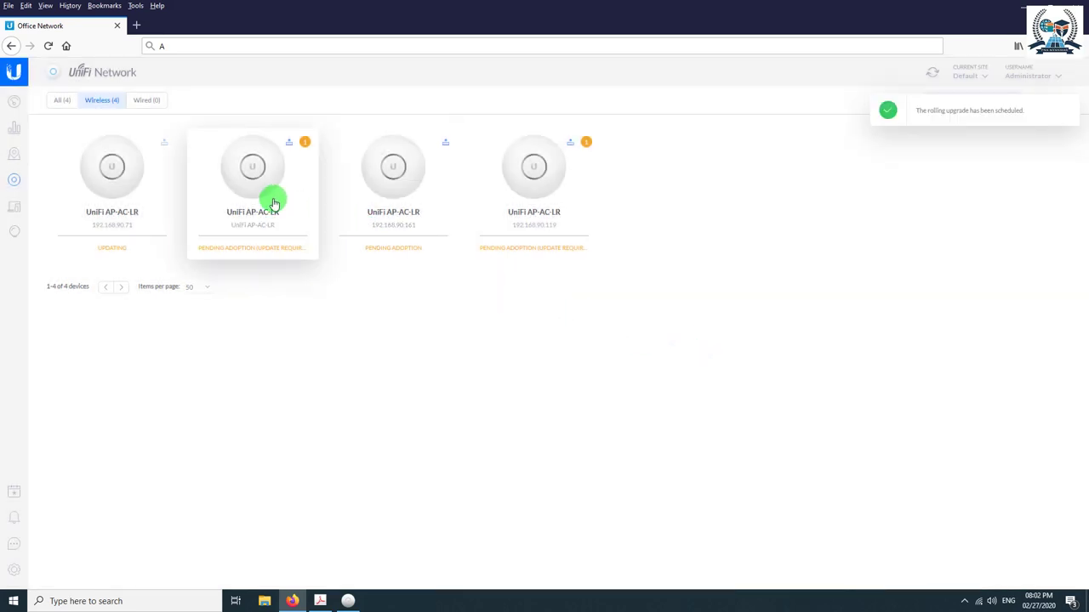
- Adopt and upgrade the access point at 192.168.90.143, turning off future confirmation prompts
{"action": "left_click", "coordinate": [272, 201]}
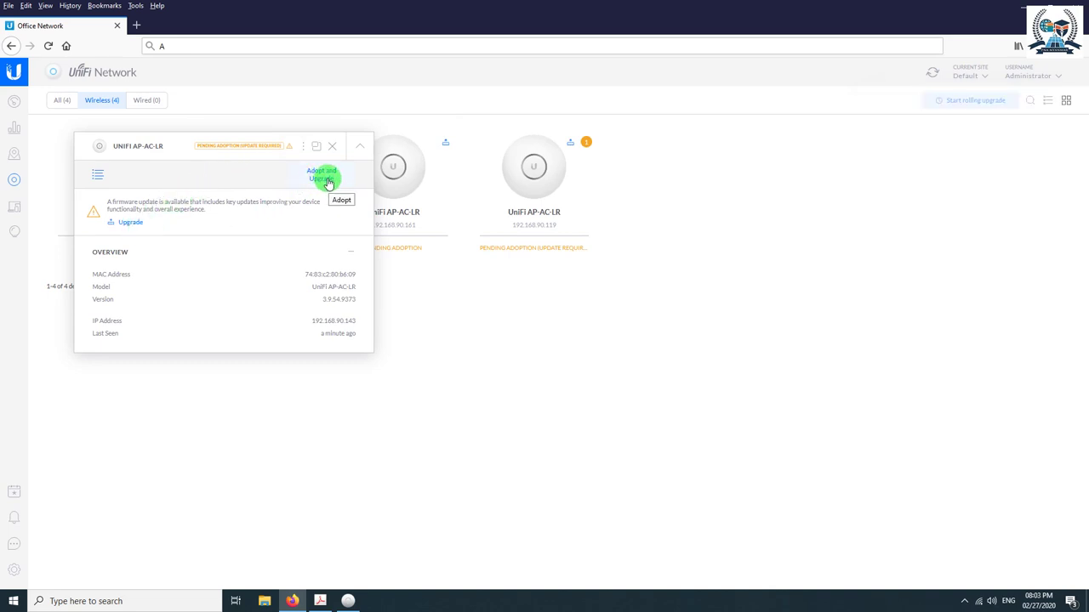
{"action": "left_click", "coordinate": [328, 182]}
{"action": "left_click", "coordinate": [480, 357]}
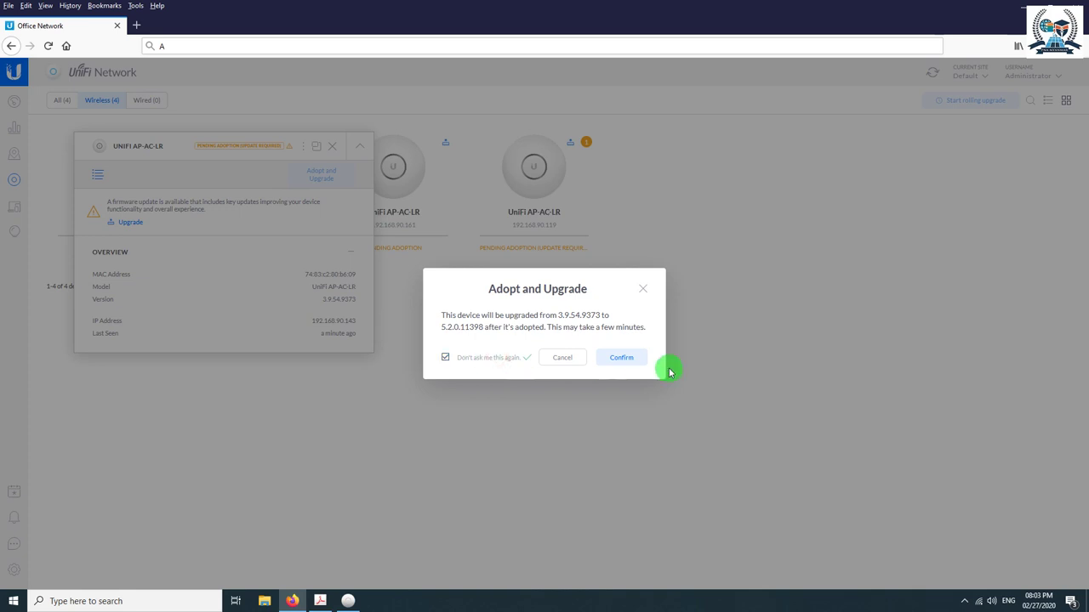
{"action": "left_click", "coordinate": [629, 357]}
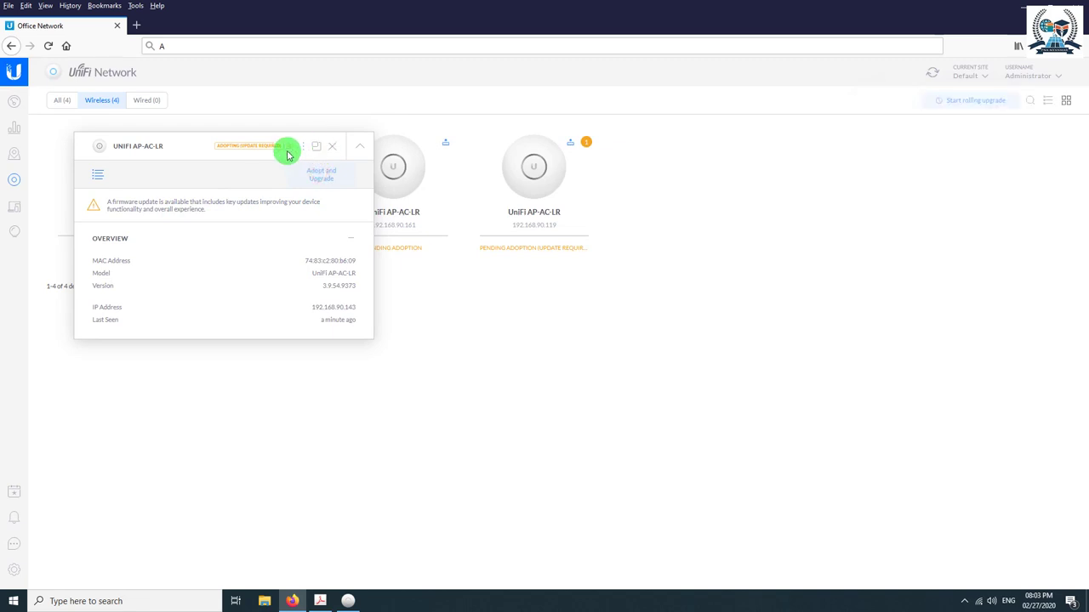
{"action": "left_click", "coordinate": [331, 147]}
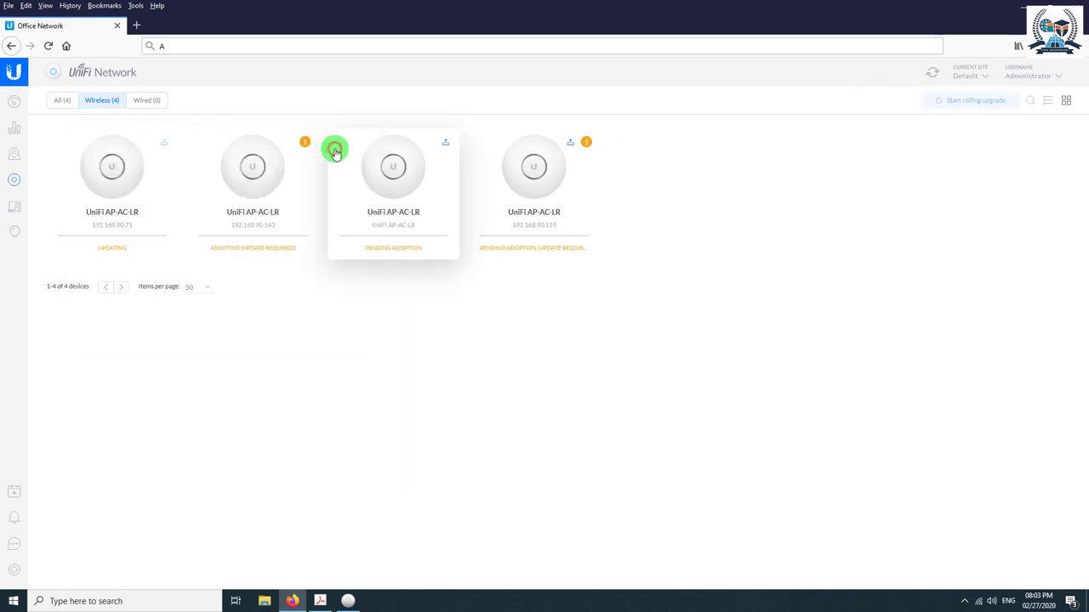
- Adopt the access point at 192.168.90.161 and start the upgrade of the one at 192.168.90.119
{"action": "left_click", "coordinate": [381, 181]}
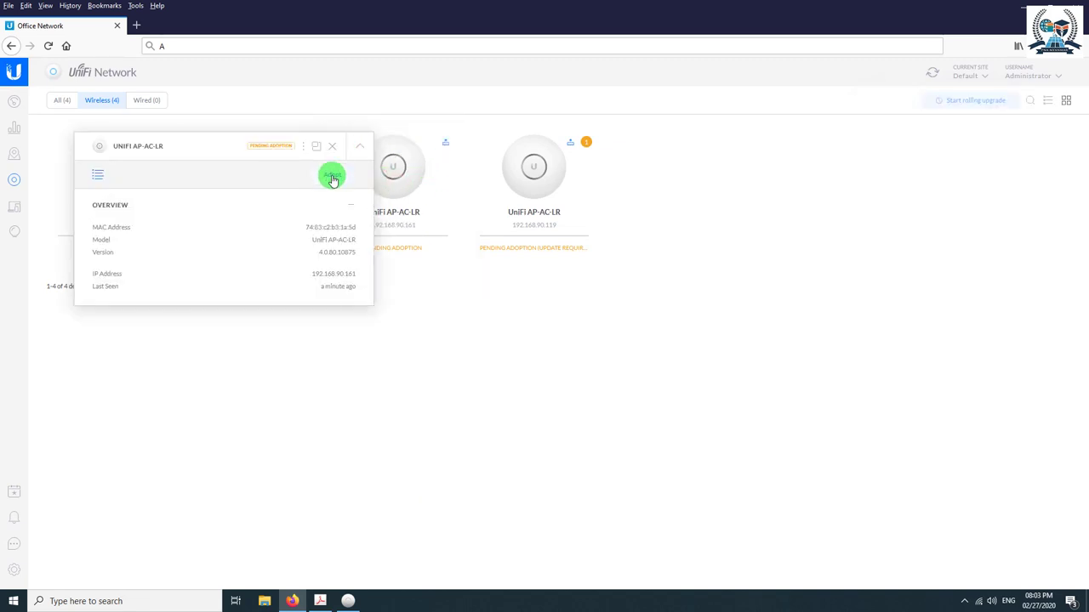
{"action": "left_click", "coordinate": [224, 146]}
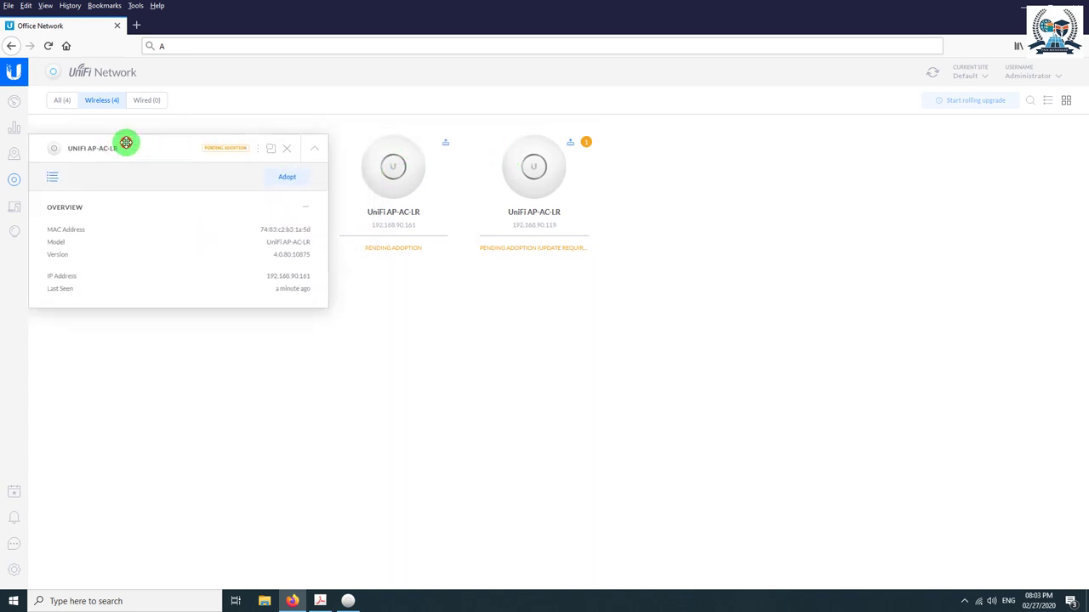
{"action": "left_click", "coordinate": [286, 172]}
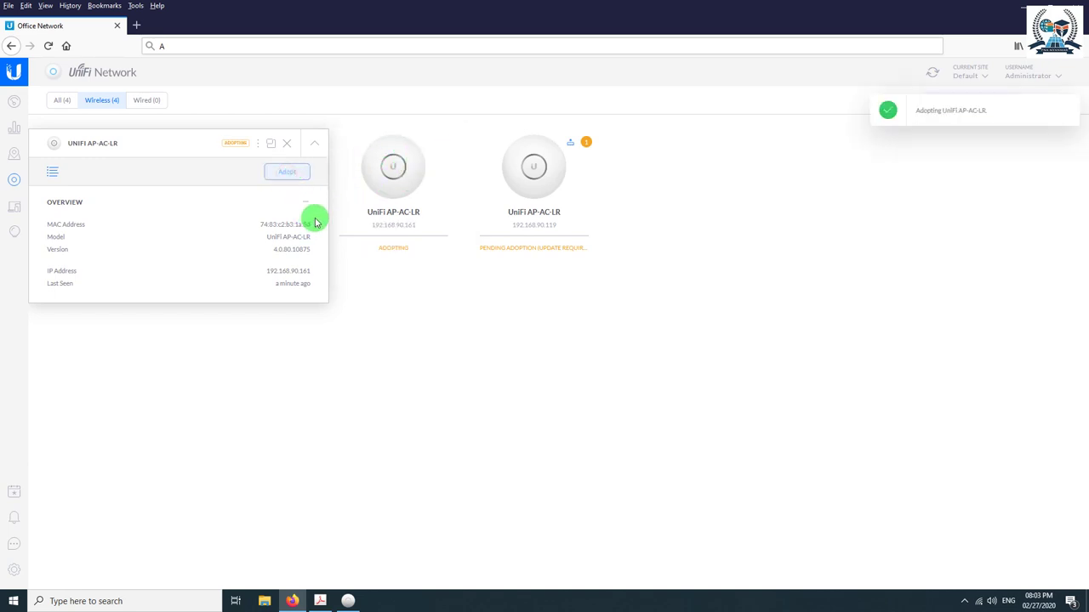
{"action": "left_click", "coordinate": [289, 149]}
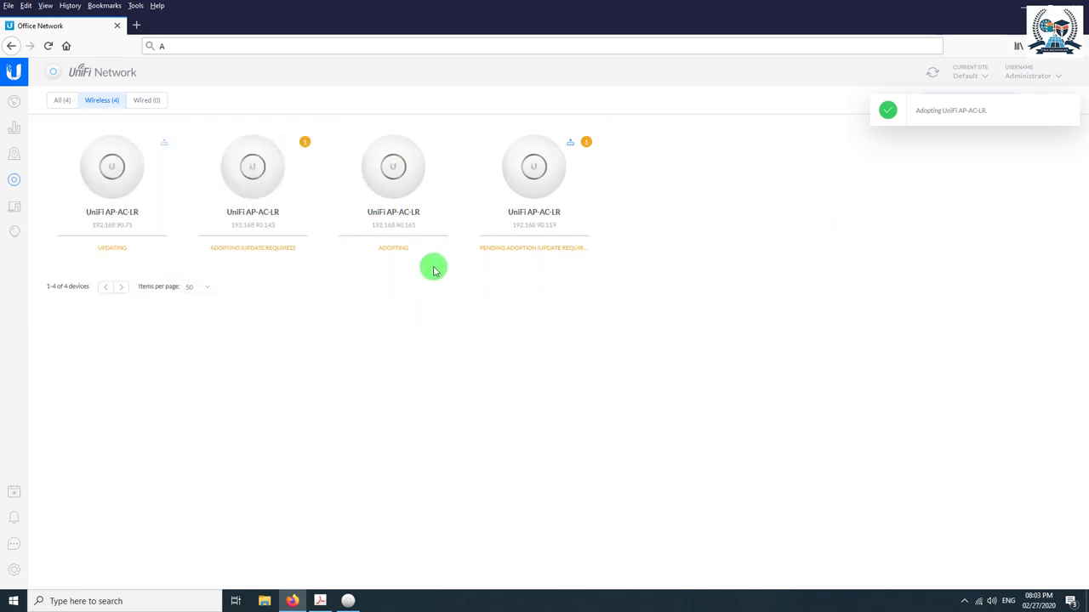
{"action": "left_click", "coordinate": [570, 144]}
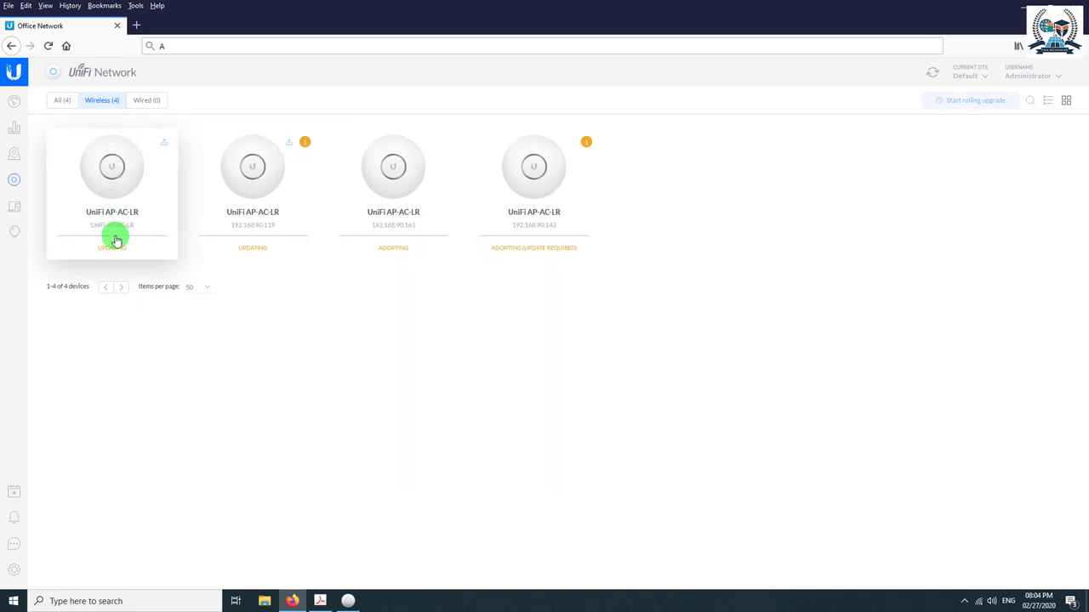
- Check the overview details of the access point at 192.168.90.161
{"action": "left_click", "coordinate": [402, 175]}
{"action": "left_click", "coordinate": [515, 180]}
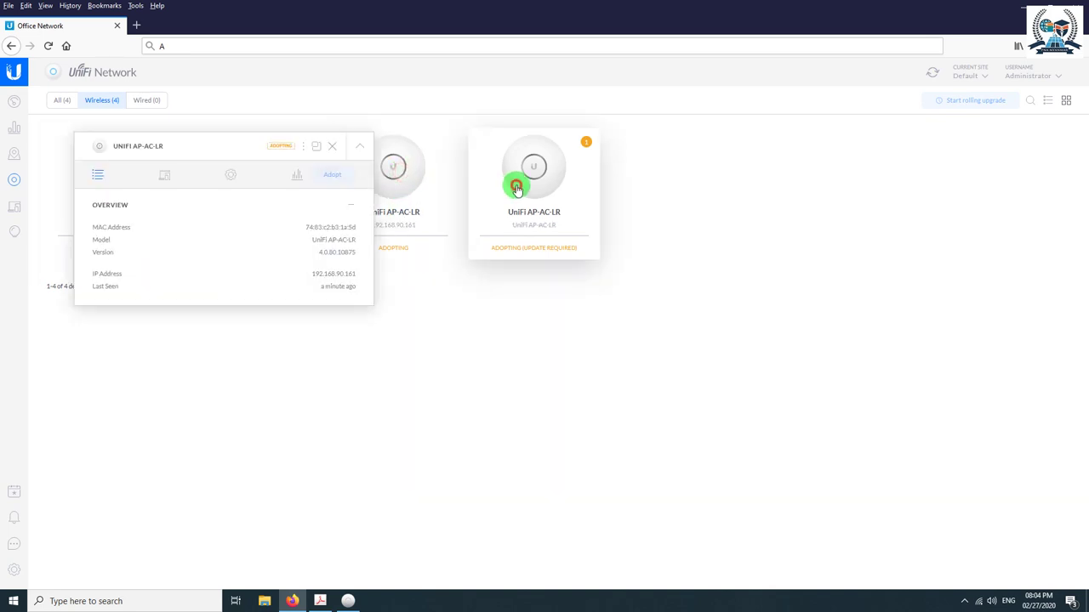
{"action": "left_click", "coordinate": [350, 163]}
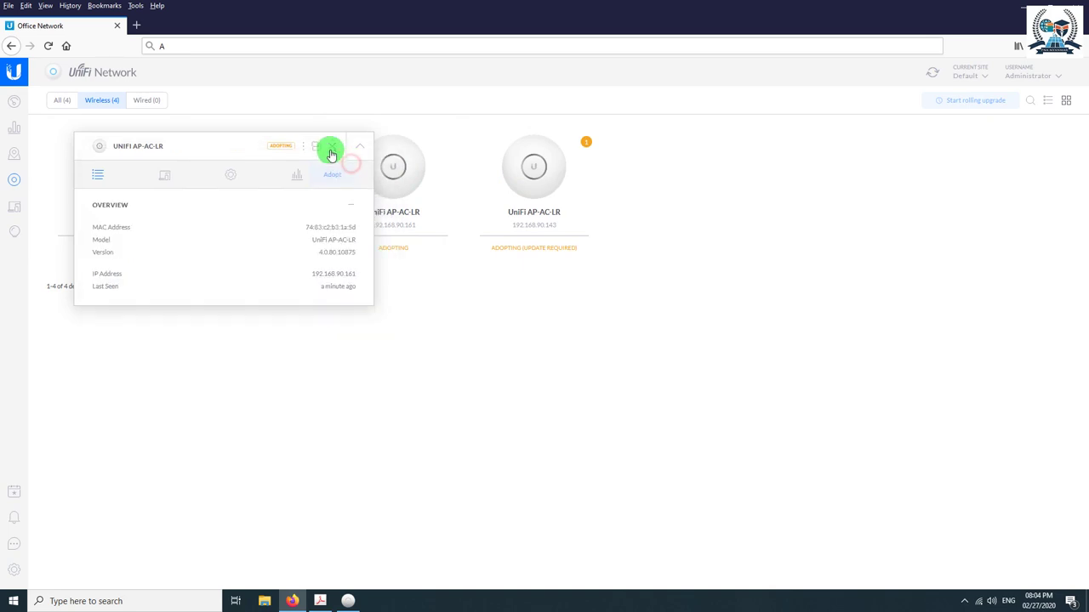
{"action": "left_click", "coordinate": [332, 146]}
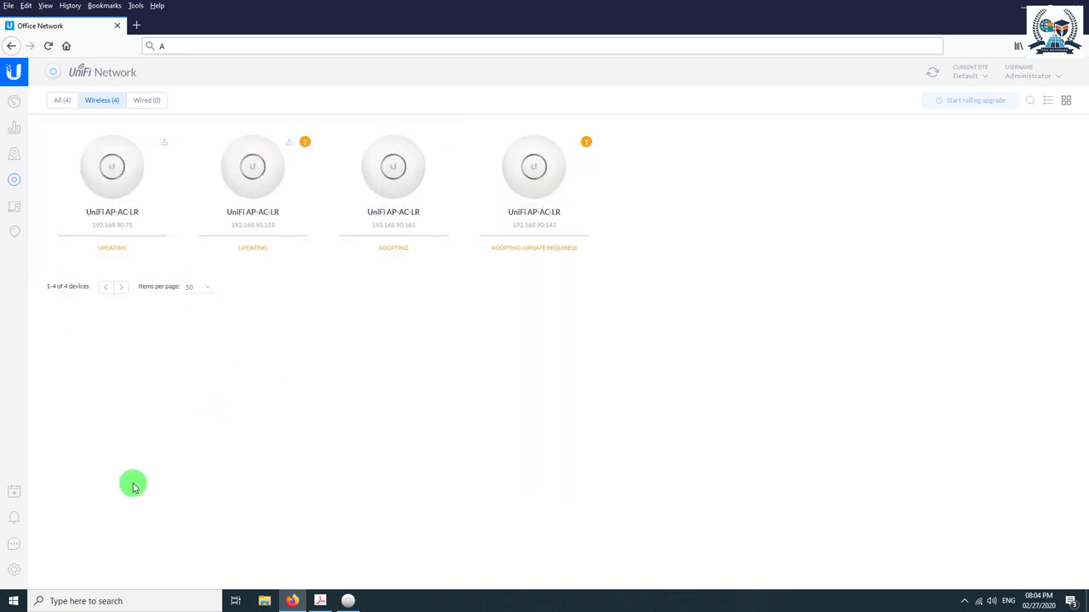
- Open the myport wifi network for editing in the settings and select WPA Enterprise as its security protocol
{"action": "left_click", "coordinate": [14, 570]}
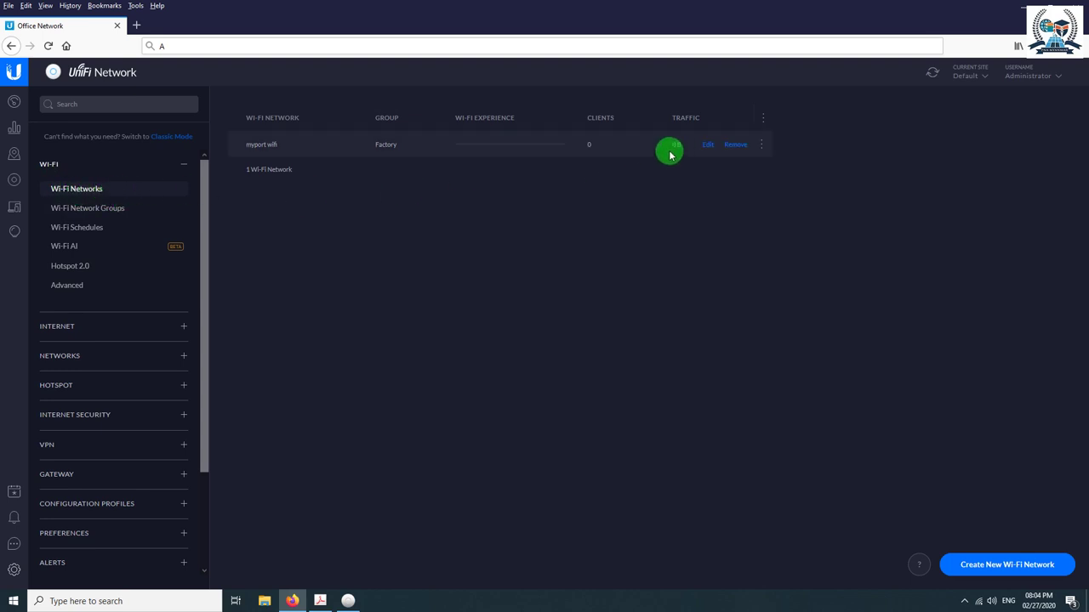
{"action": "left_click", "coordinate": [705, 145]}
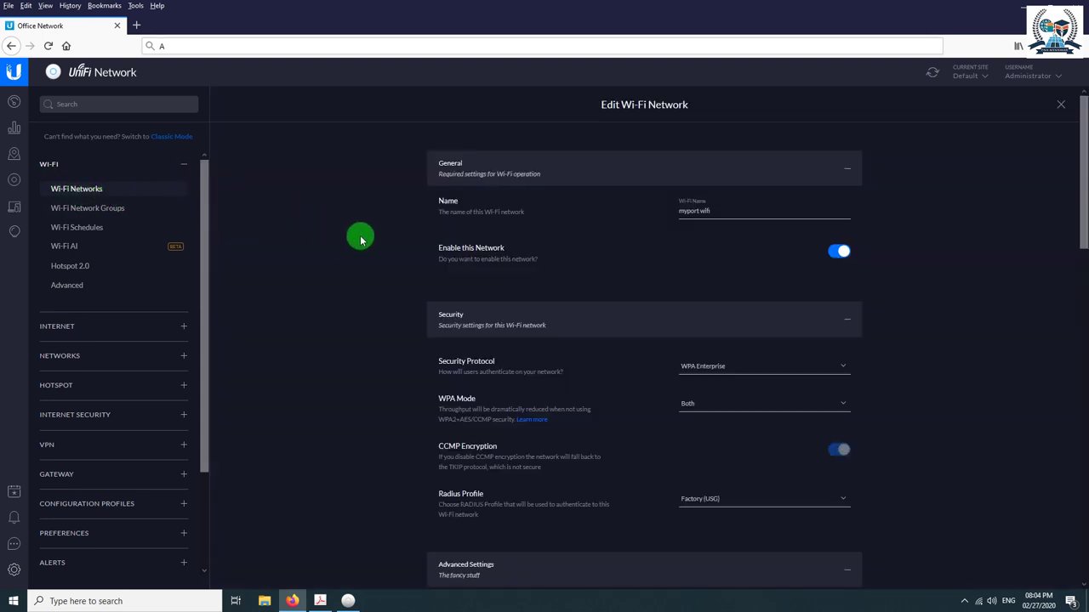
{"action": "left_click", "coordinate": [761, 212]}
{"action": "scroll", "coordinate": [761, 217], "scroll_direction": "down", "scroll_amount": 1}
{"action": "scroll", "coordinate": [760, 218], "scroll_direction": "down", "scroll_amount": 2}
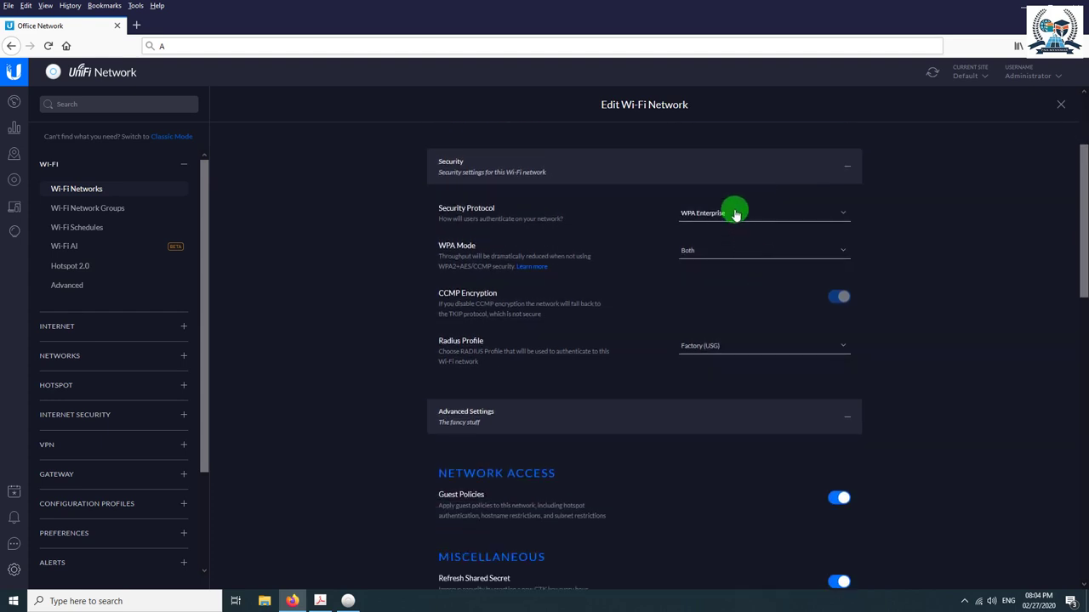
{"action": "left_click", "coordinate": [735, 214]}
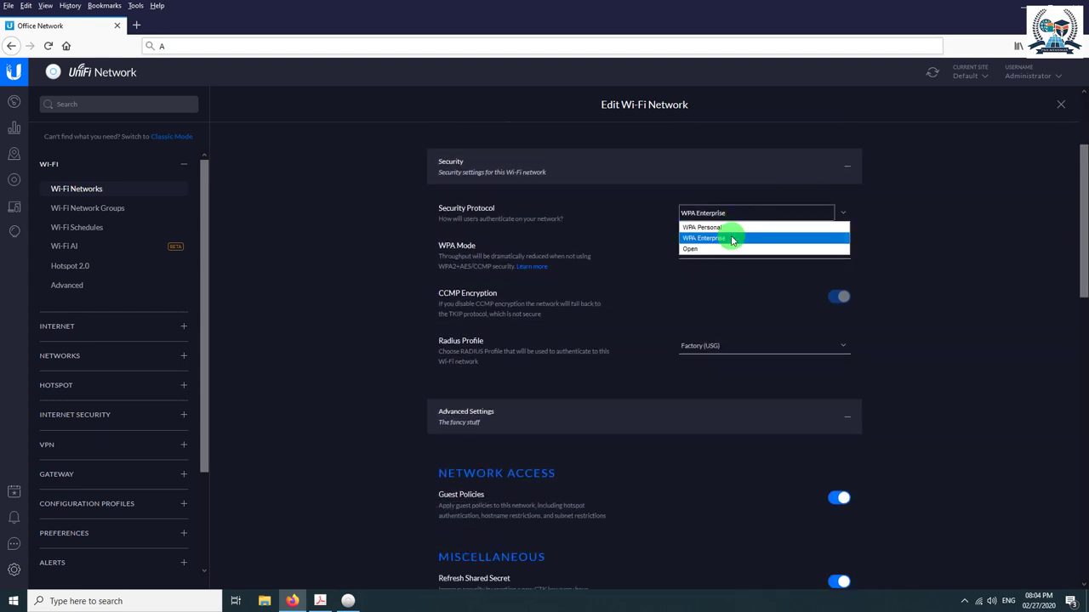
{"action": "left_click", "coordinate": [728, 238]}
- Examine the Wi-Fi network's RADIUS profile, guest policies, client group, roaming, VLAN and other advanced settings
{"action": "scroll", "coordinate": [732, 339], "scroll_direction": "down", "scroll_amount": 4}
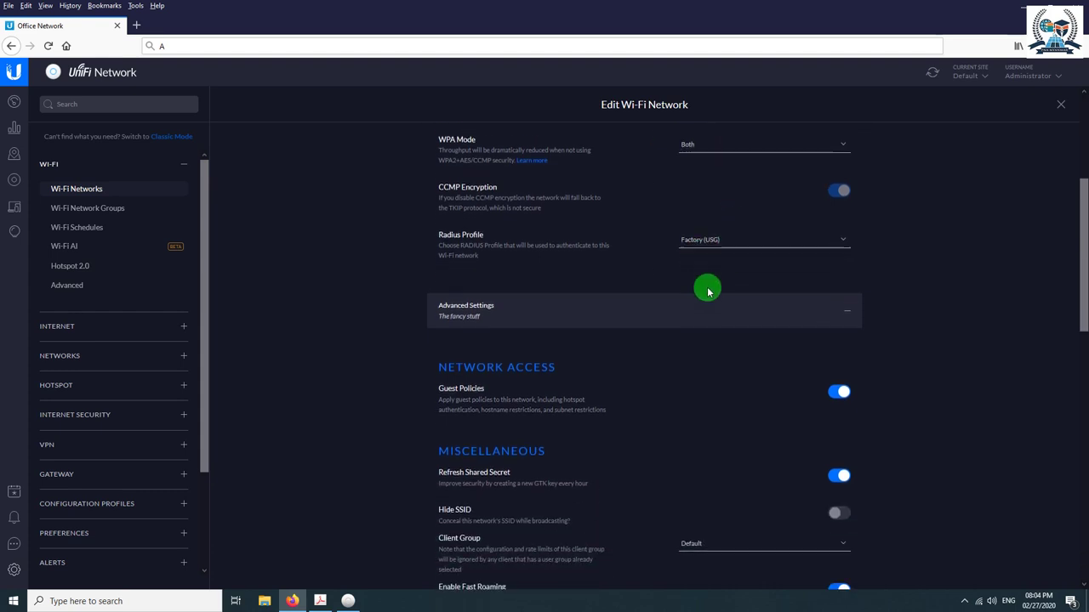
{"action": "left_click", "coordinate": [719, 446]}
{"action": "left_click", "coordinate": [719, 447]}
{"action": "scroll", "coordinate": [719, 447], "scroll_direction": "down", "scroll_amount": 1}
{"action": "scroll", "coordinate": [719, 446], "scroll_direction": "down", "scroll_amount": 4}
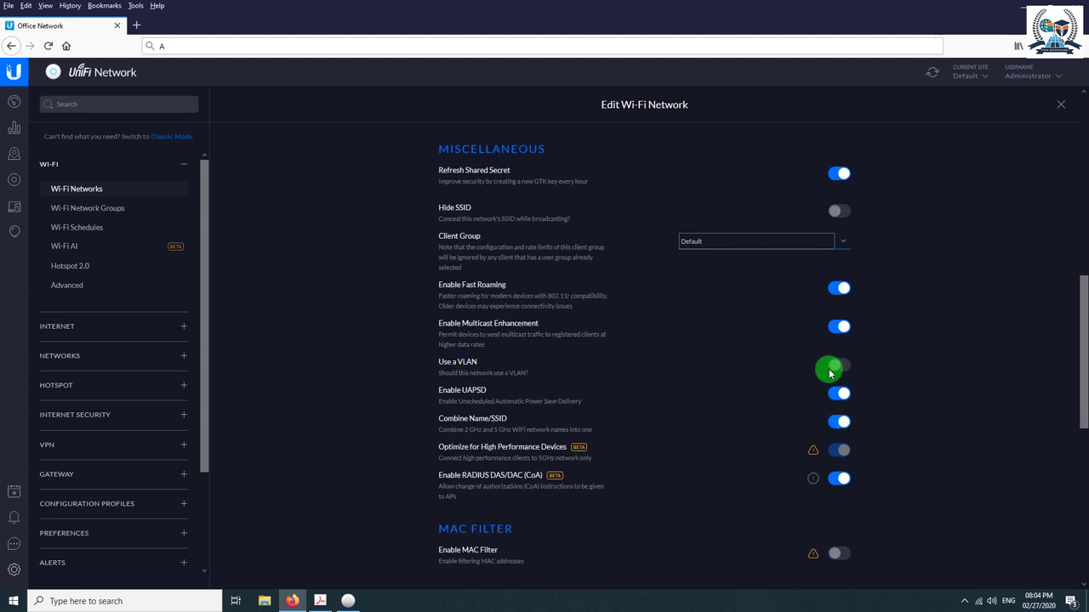
{"action": "scroll", "coordinate": [510, 355], "scroll_direction": "down", "scroll_amount": 1}
{"action": "scroll", "coordinate": [525, 427], "scroll_direction": "down", "scroll_amount": 1}
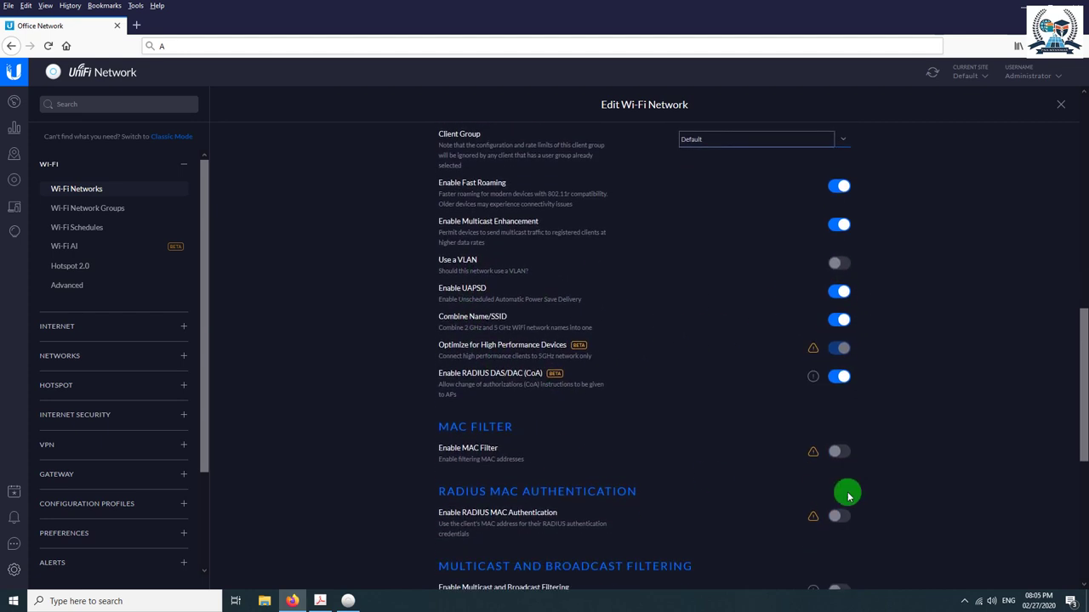
- Turn on the MAC filter to inspect its policy and address options, and turn it off again
{"action": "left_click", "coordinate": [838, 451]}
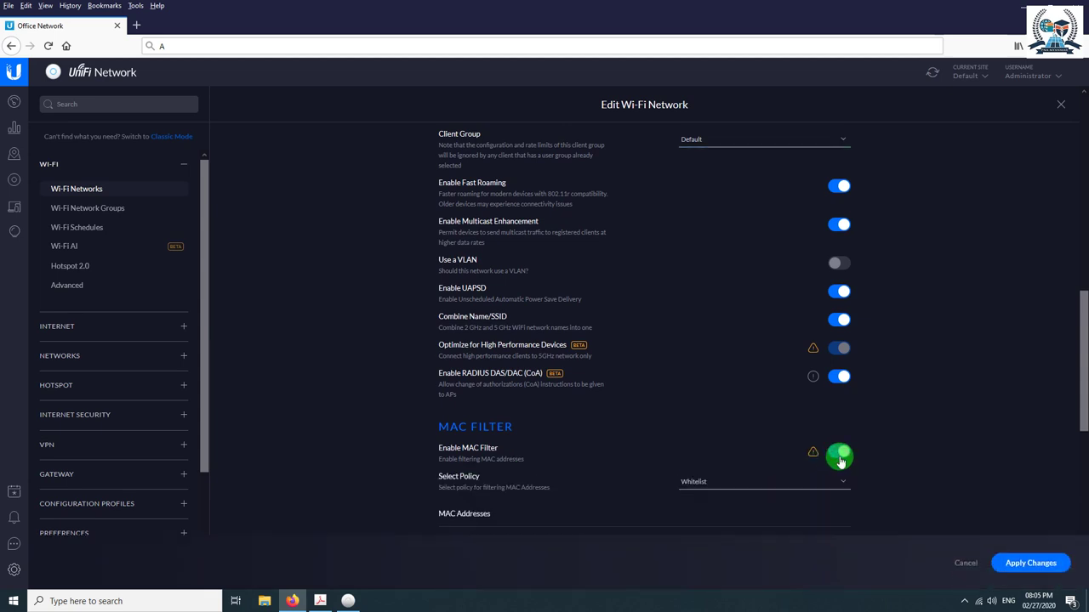
{"action": "scroll", "coordinate": [851, 438], "scroll_direction": "down", "scroll_amount": 2}
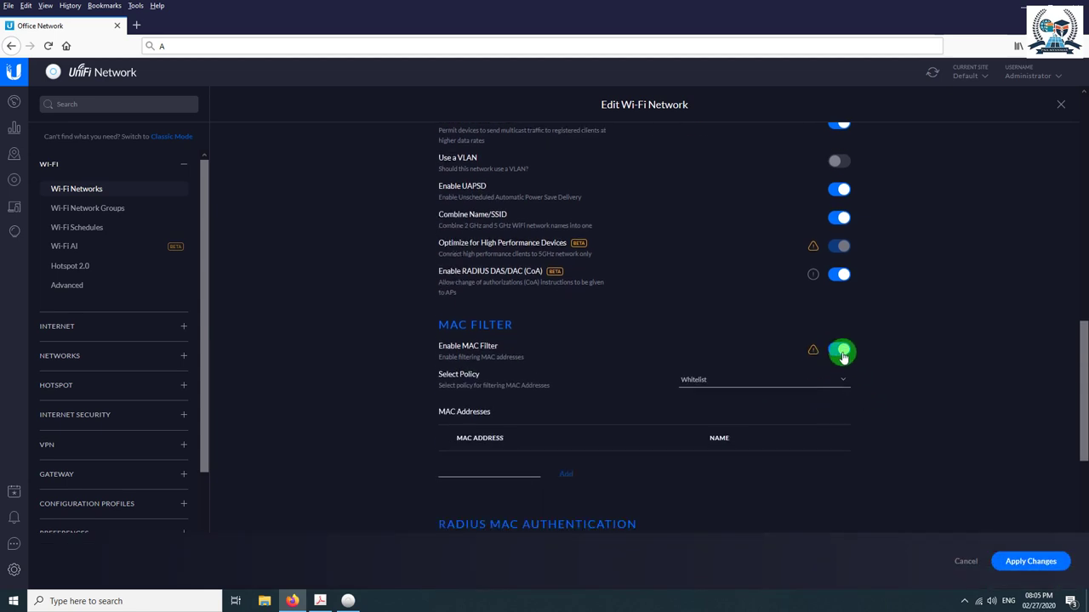
{"action": "left_click", "coordinate": [841, 352]}
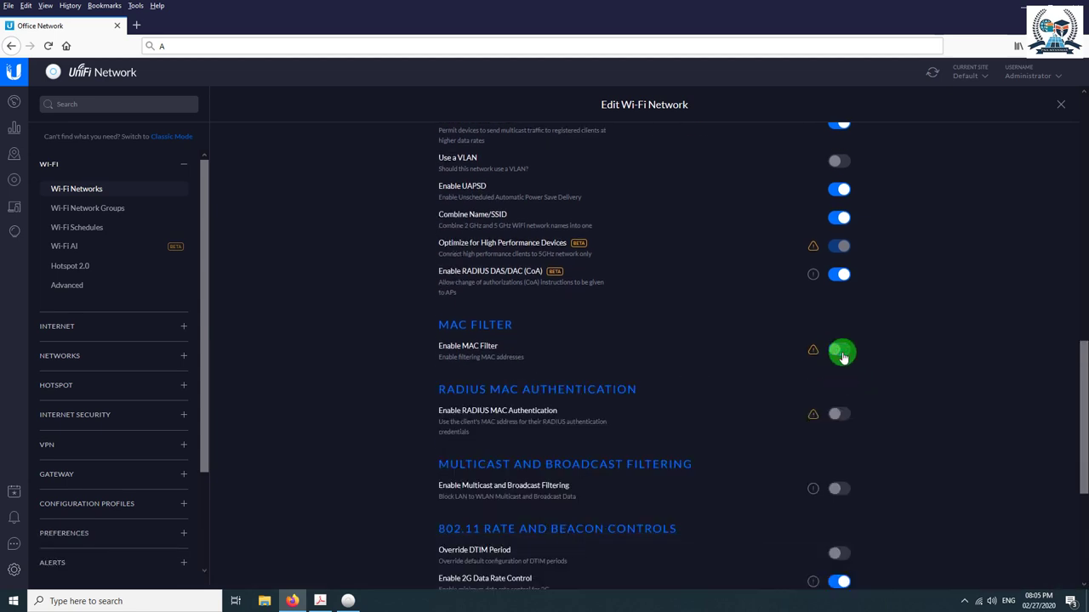
- Turn on multicast and broadcast filtering to inspect its excepted devices, turn it off again, and examine the 802.11 rate and beacon controls
{"action": "scroll", "coordinate": [842, 357], "scroll_direction": "down", "scroll_amount": 1}
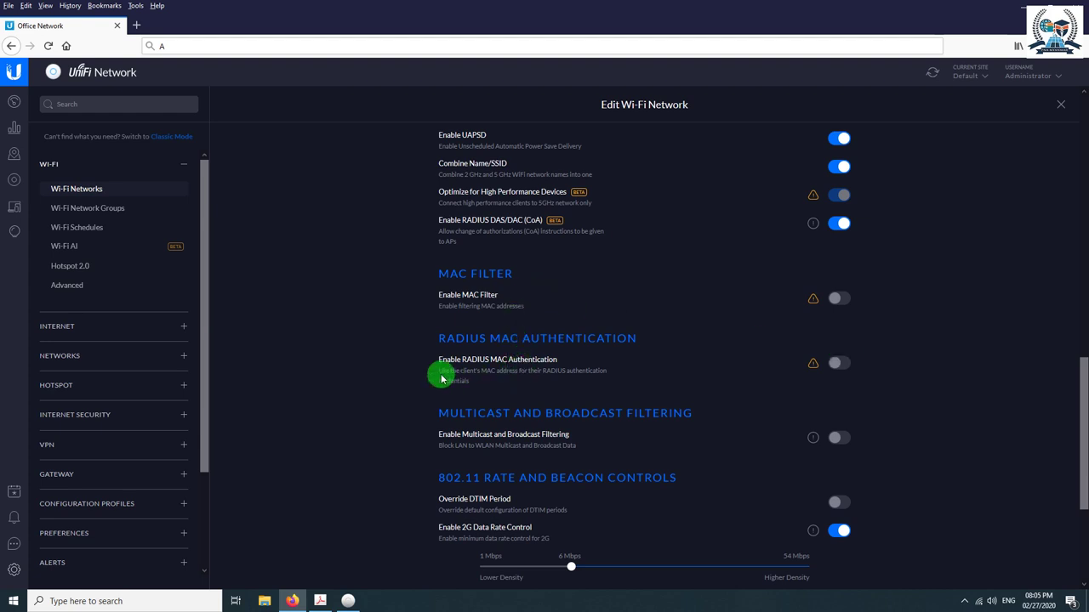
{"action": "scroll", "coordinate": [629, 384], "scroll_direction": "down", "scroll_amount": 1}
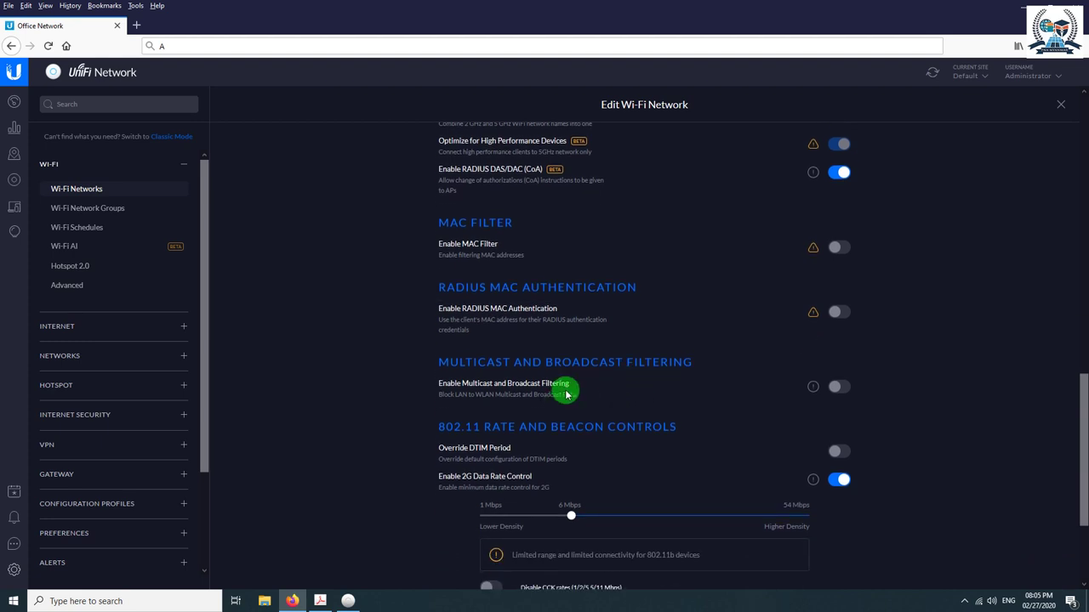
{"action": "scroll", "coordinate": [544, 396], "scroll_direction": "down", "scroll_amount": 1}
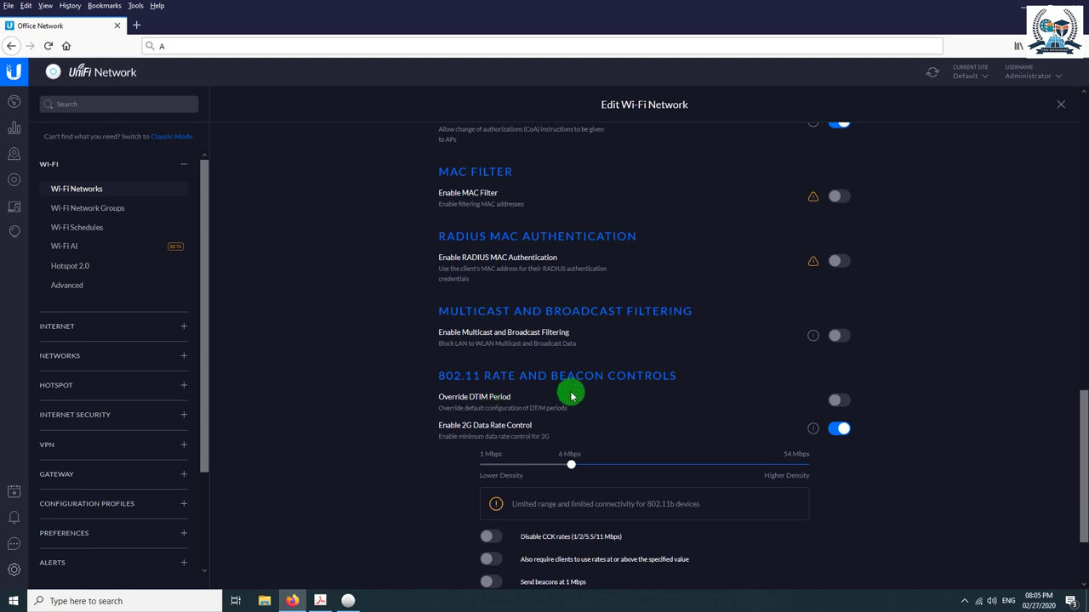
{"action": "left_click", "coordinate": [842, 336]}
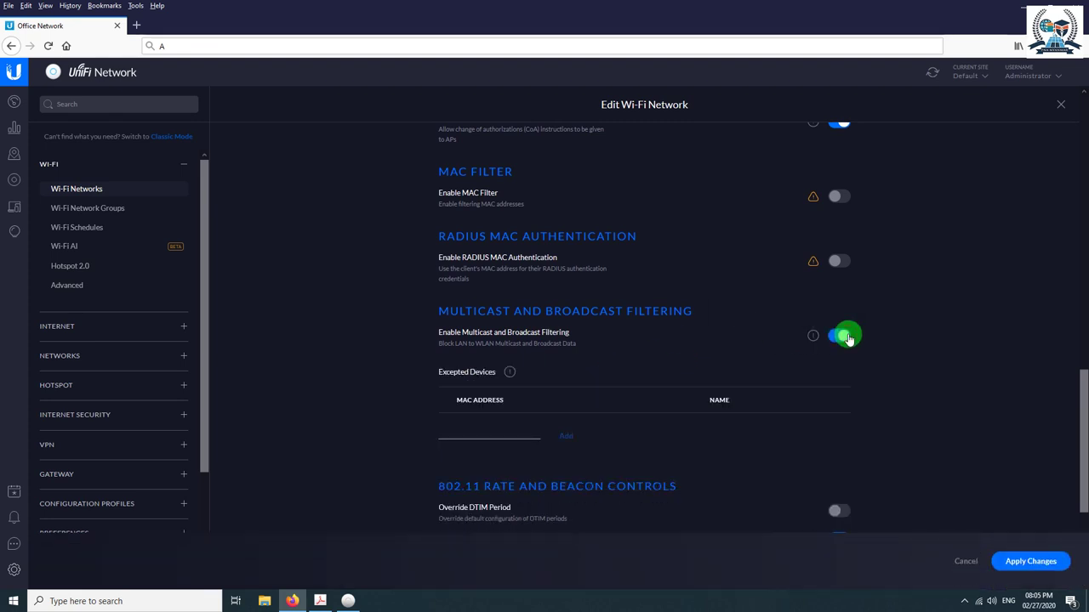
{"action": "left_click", "coordinate": [842, 336]}
{"action": "scroll", "coordinate": [838, 342], "scroll_direction": "down", "scroll_amount": 2}
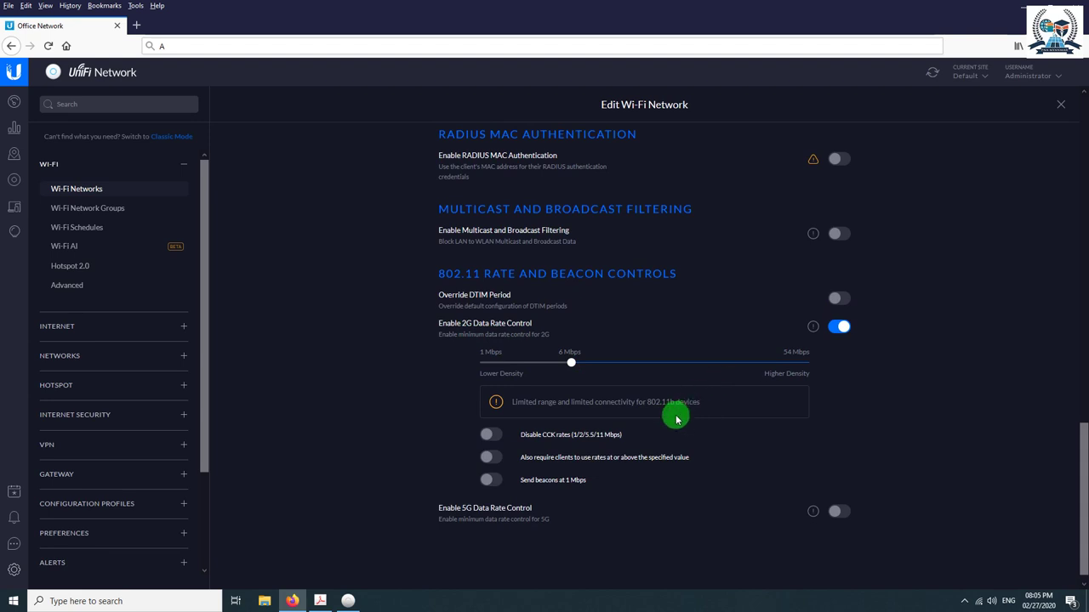
{"action": "scroll", "coordinate": [677, 418], "scroll_direction": "down", "scroll_amount": 1}
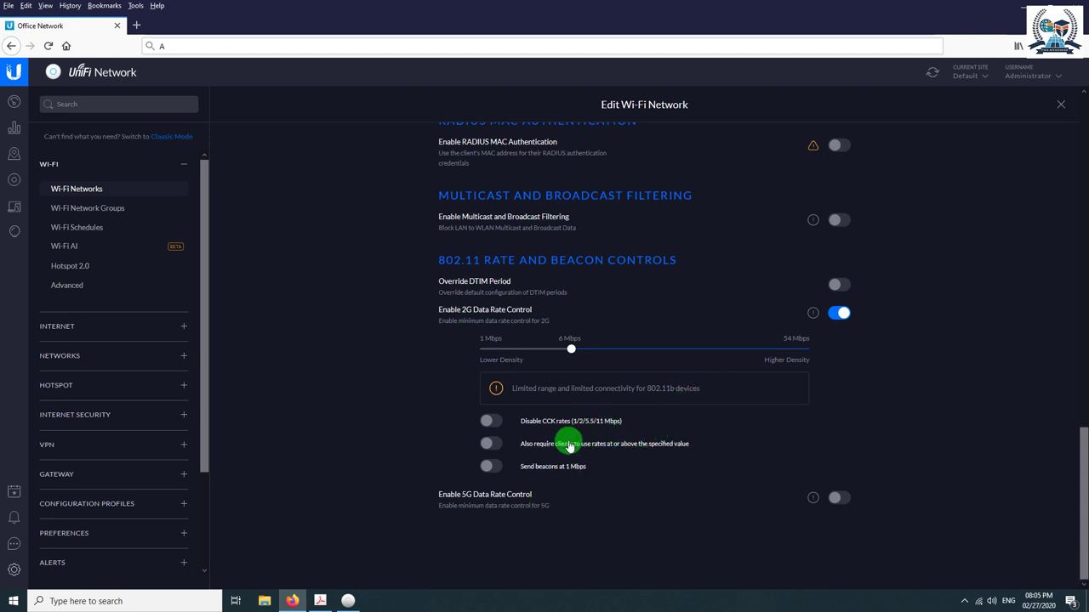
- Return to the network's security settings and check the available WPA modes, keeping Both selected
{"action": "scroll", "coordinate": [519, 438], "scroll_direction": "up", "scroll_amount": 15}
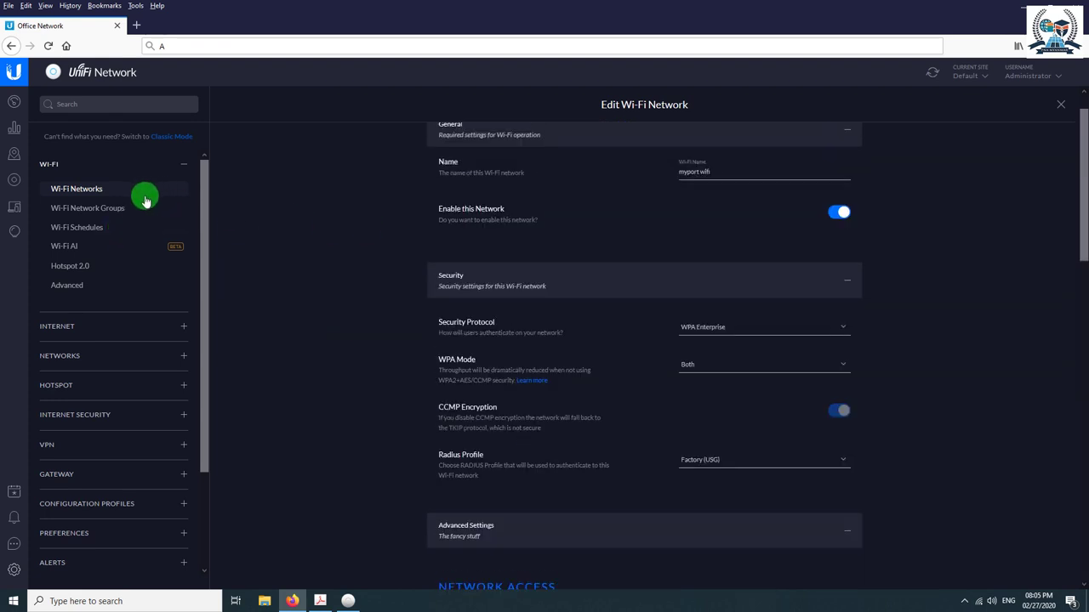
{"action": "scroll", "coordinate": [591, 248], "scroll_direction": "up", "scroll_amount": 1}
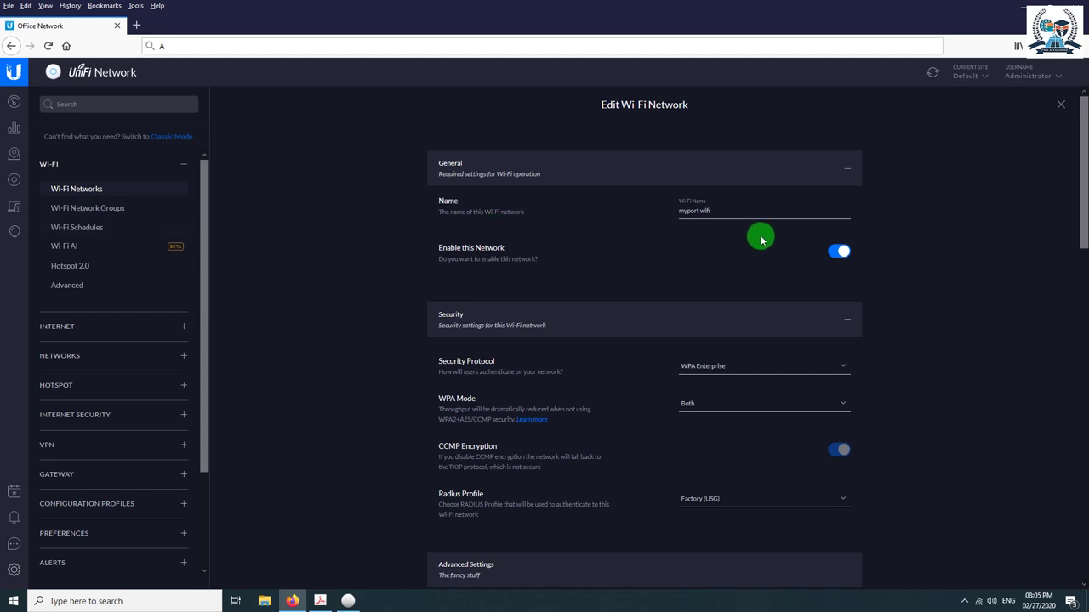
{"action": "scroll", "coordinate": [723, 308], "scroll_direction": "down", "scroll_amount": 3}
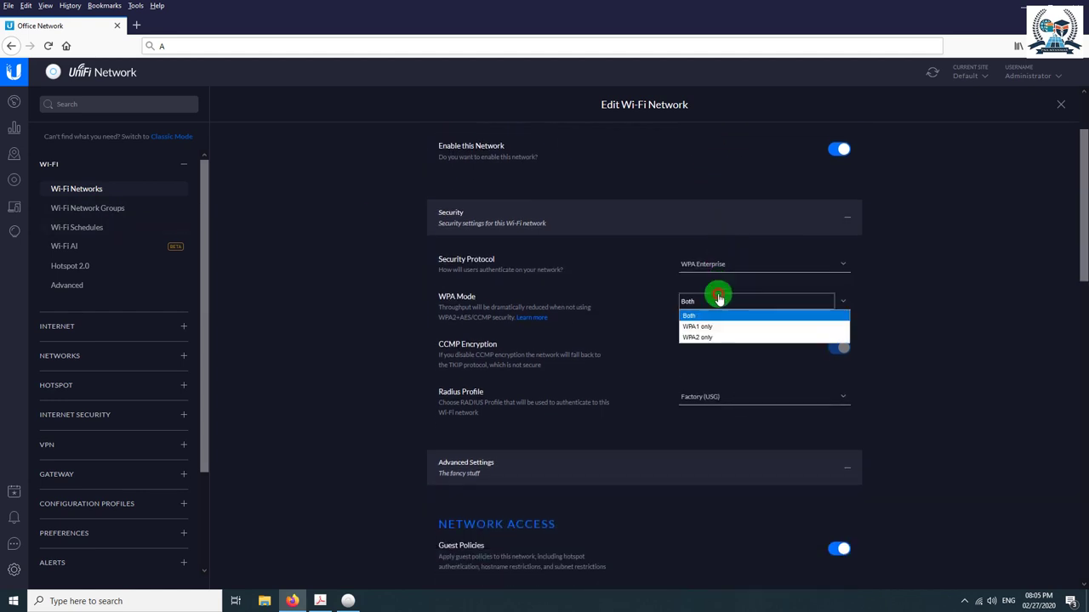
{"action": "scroll", "coordinate": [718, 295], "scroll_direction": "down", "scroll_amount": 1}
{"action": "left_click", "coordinate": [699, 256]}
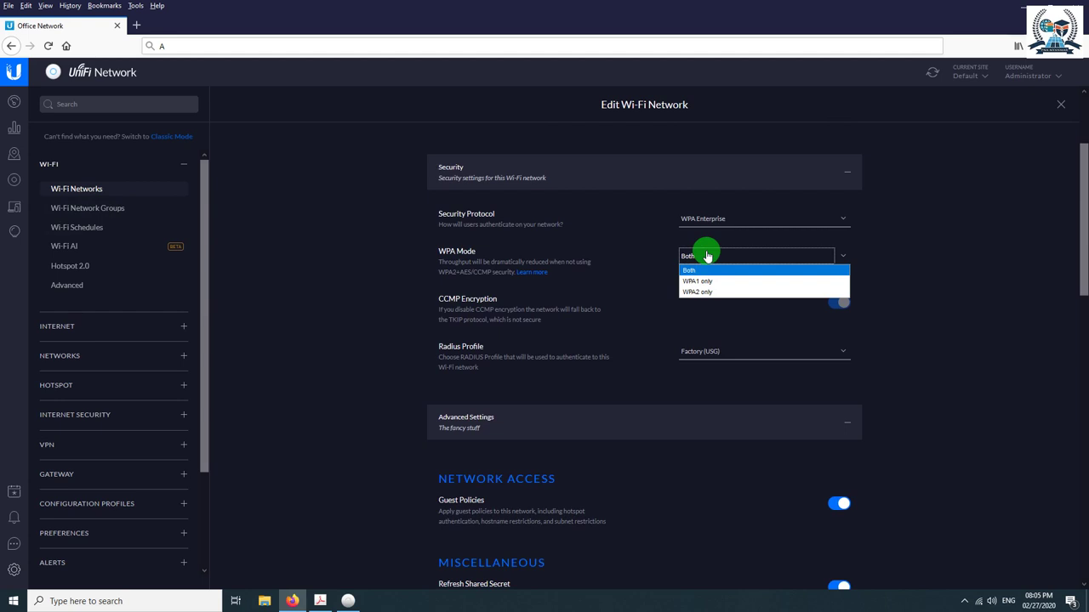
{"action": "left_click", "coordinate": [706, 256]}
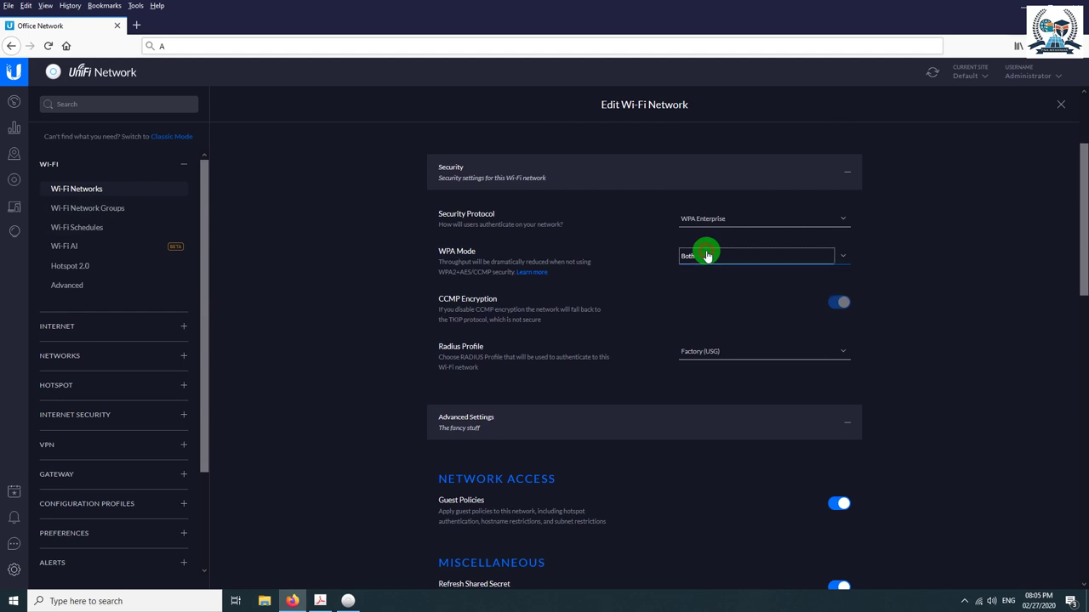
- Review the Factory Wi-Fi network group's load balancing, legacy support and protected management frames options, and check the Wi-Fi schedules
{"action": "left_click", "coordinate": [99, 211]}
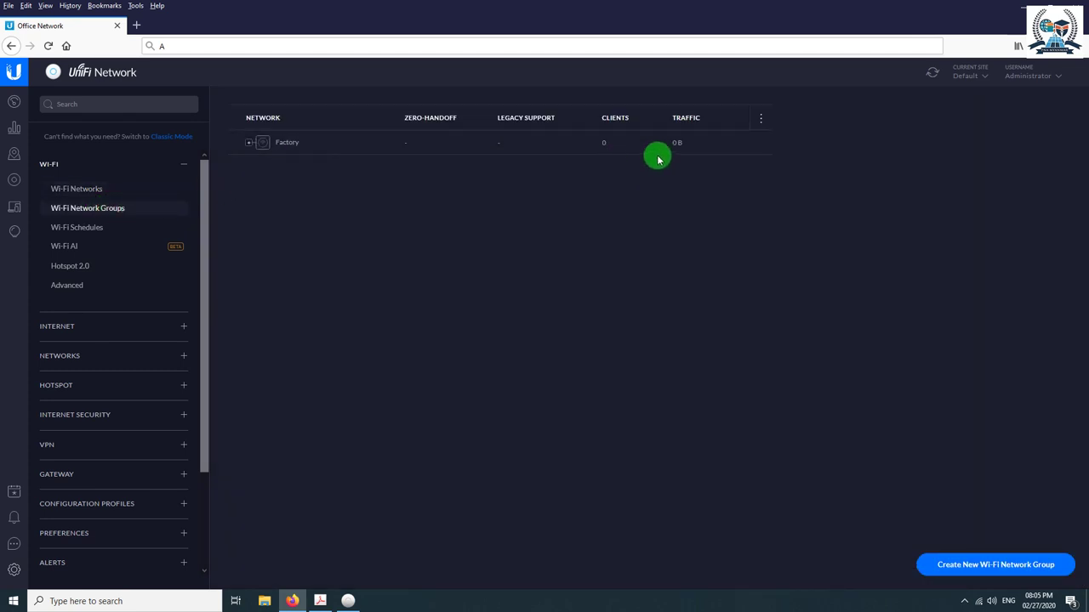
{"action": "left_click", "coordinate": [706, 143]}
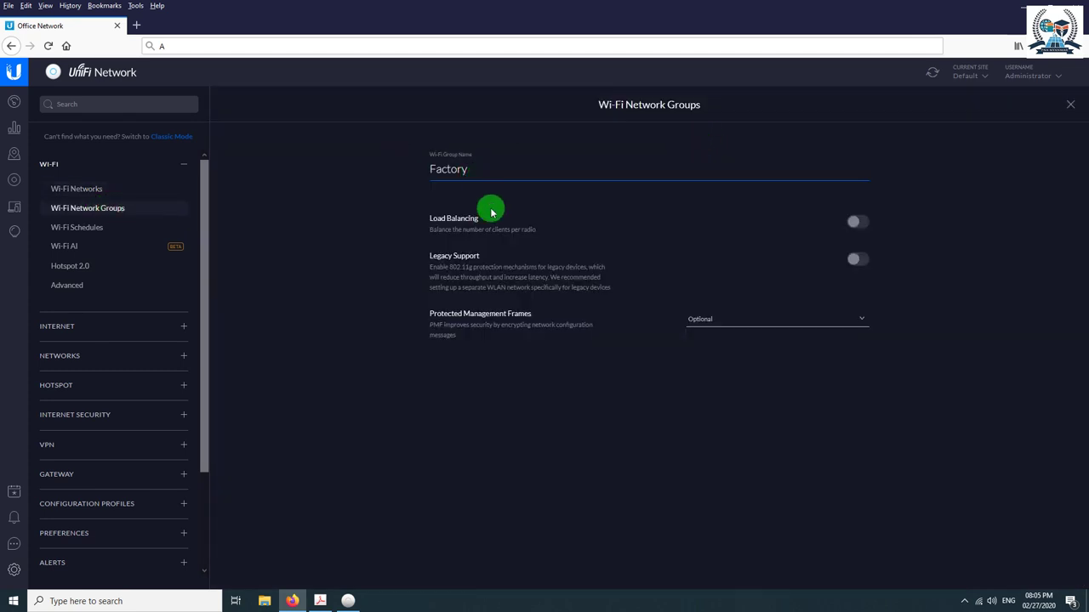
{"action": "left_click_drag", "start_coordinate": [518, 168], "coordinate": [279, 138]}
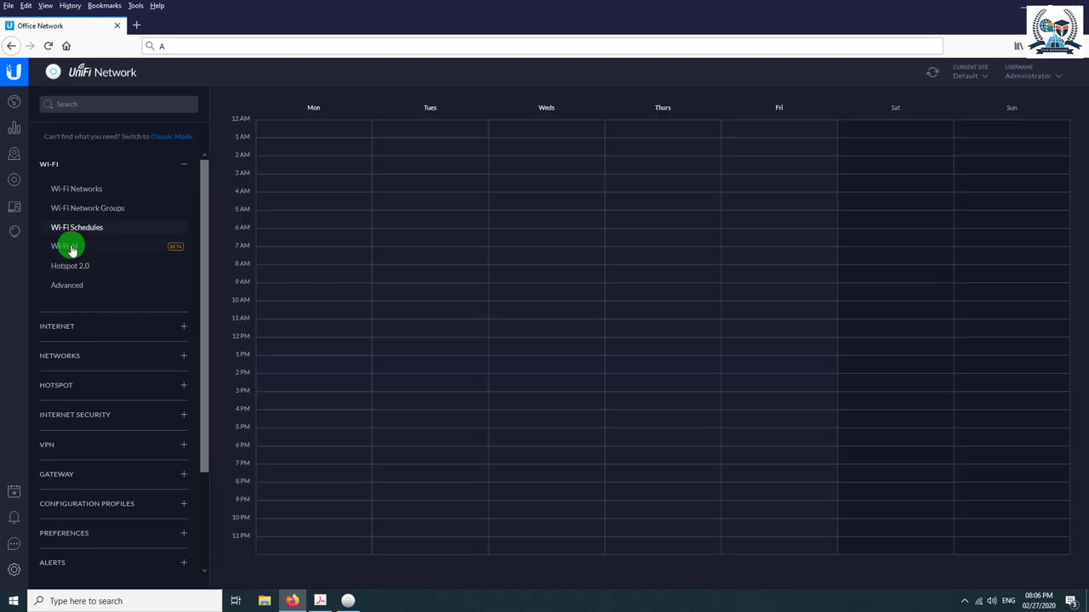
- Examine the Wi-Fi AI scan settings and advanced channel exclusions, along with the Hotspot 2.0 and advanced Wi-Fi settings
{"action": "left_click", "coordinate": [70, 248]}
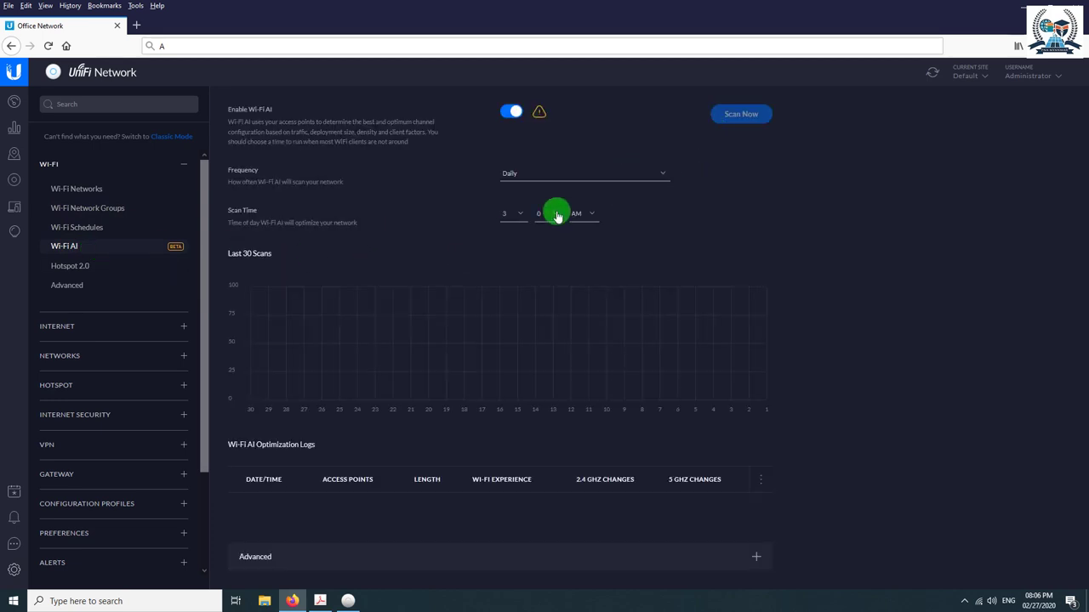
{"action": "left_click", "coordinate": [323, 557]}
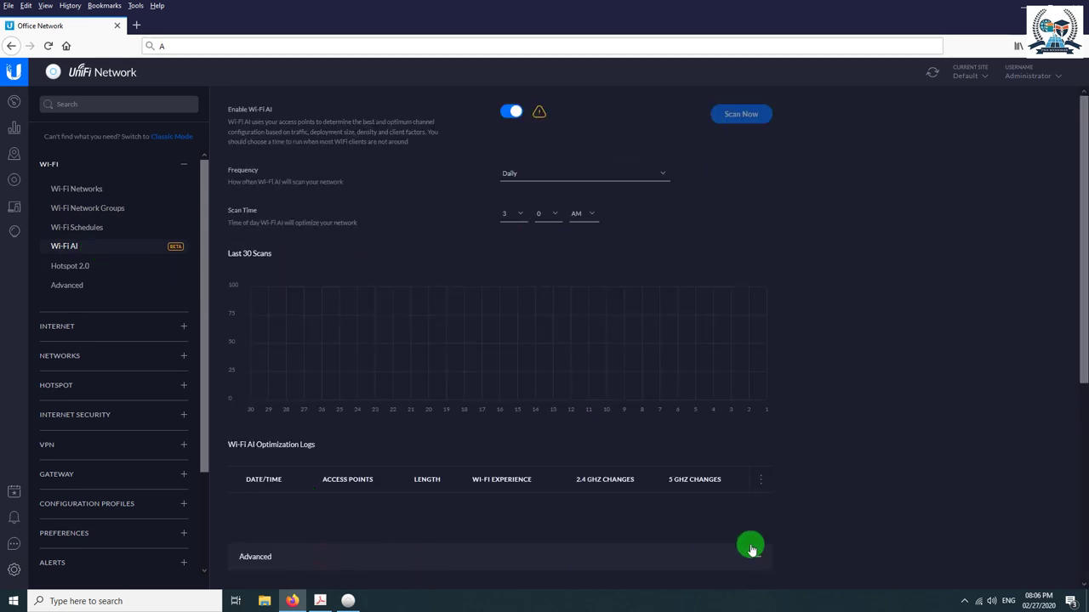
{"action": "scroll", "coordinate": [748, 544], "scroll_direction": "down", "scroll_amount": 4}
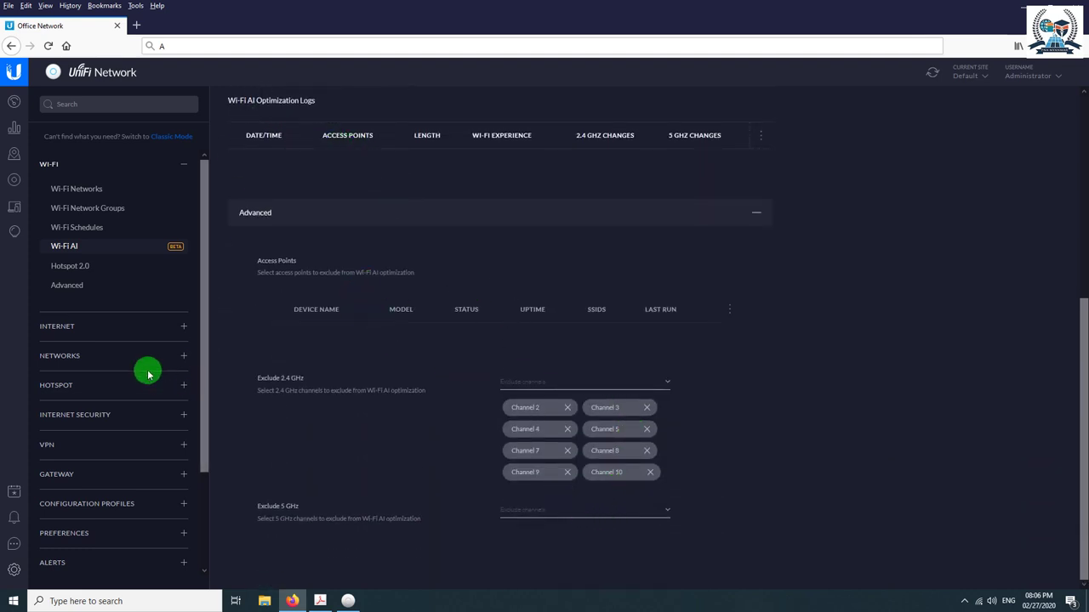
{"action": "left_click", "coordinate": [75, 269]}
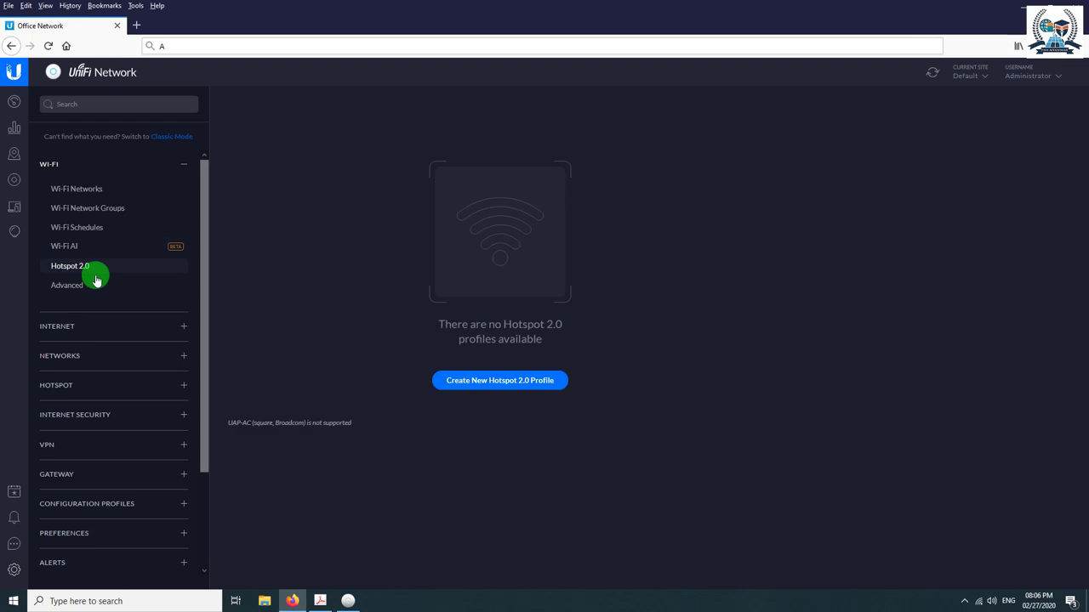
{"action": "left_click", "coordinate": [74, 286]}
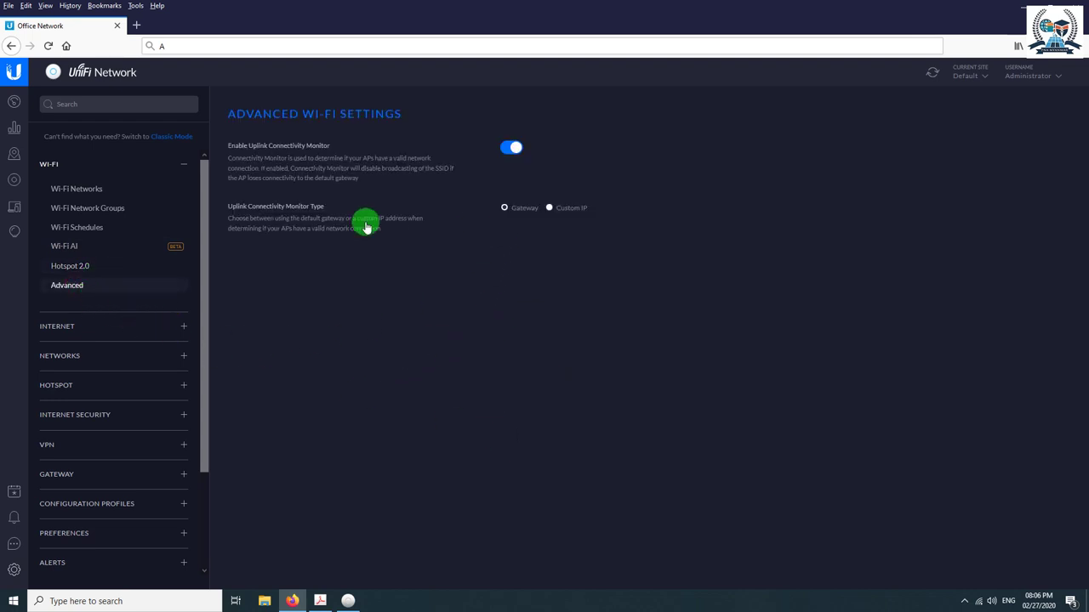
- Review the general internet settings for speed test frequency and the expected ISP download and upload speeds
{"action": "left_click", "coordinate": [67, 326]}
{"action": "left_click", "coordinate": [73, 353]}
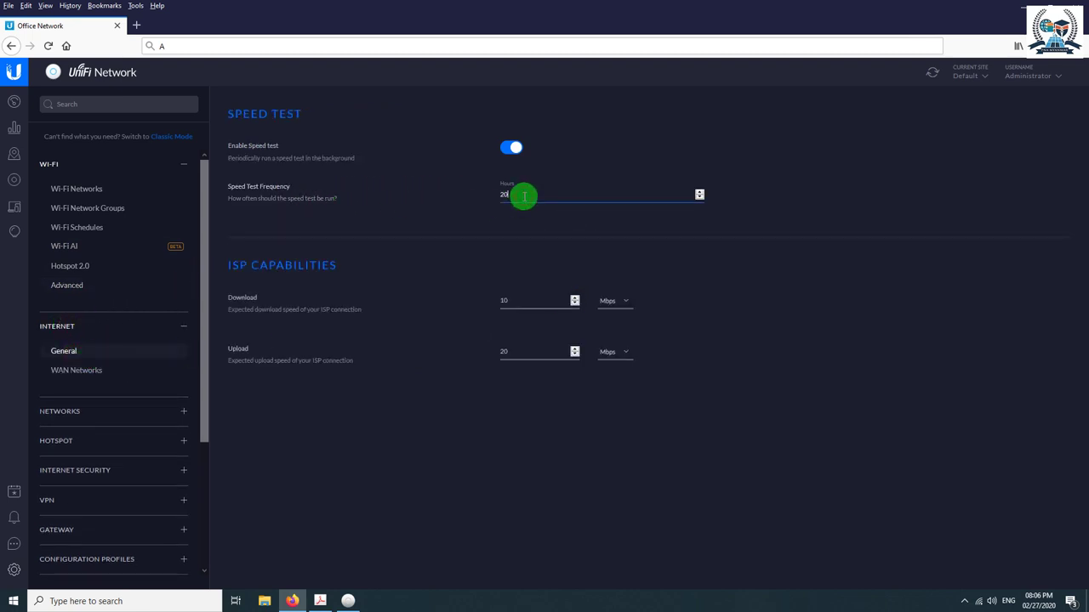
{"action": "left_click_drag", "start_coordinate": [519, 195], "coordinate": [483, 197]}
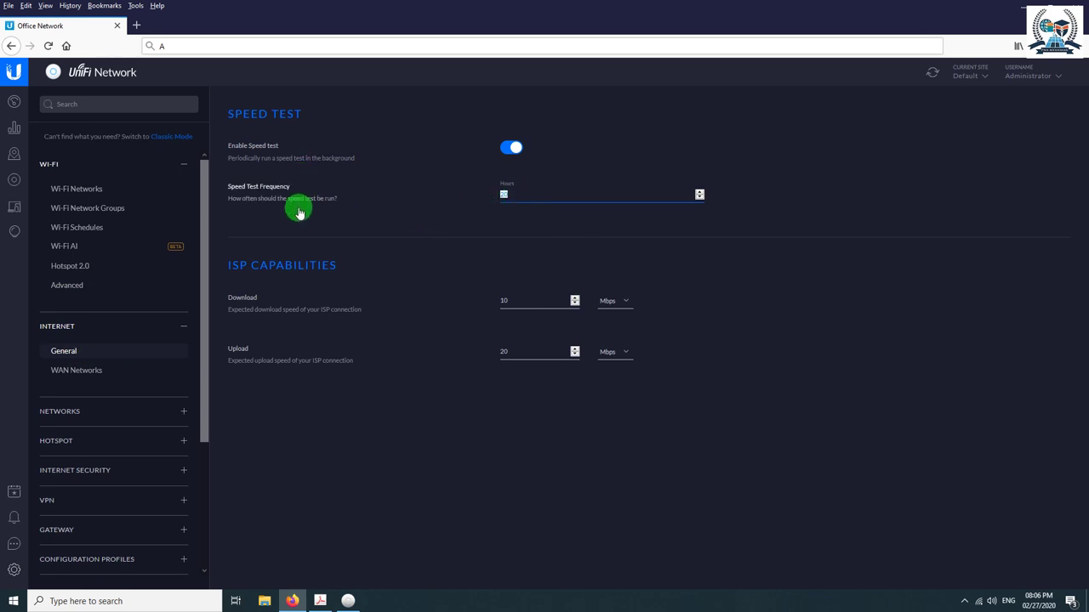
{"action": "left_click_drag", "start_coordinate": [494, 301], "coordinate": [514, 301]}
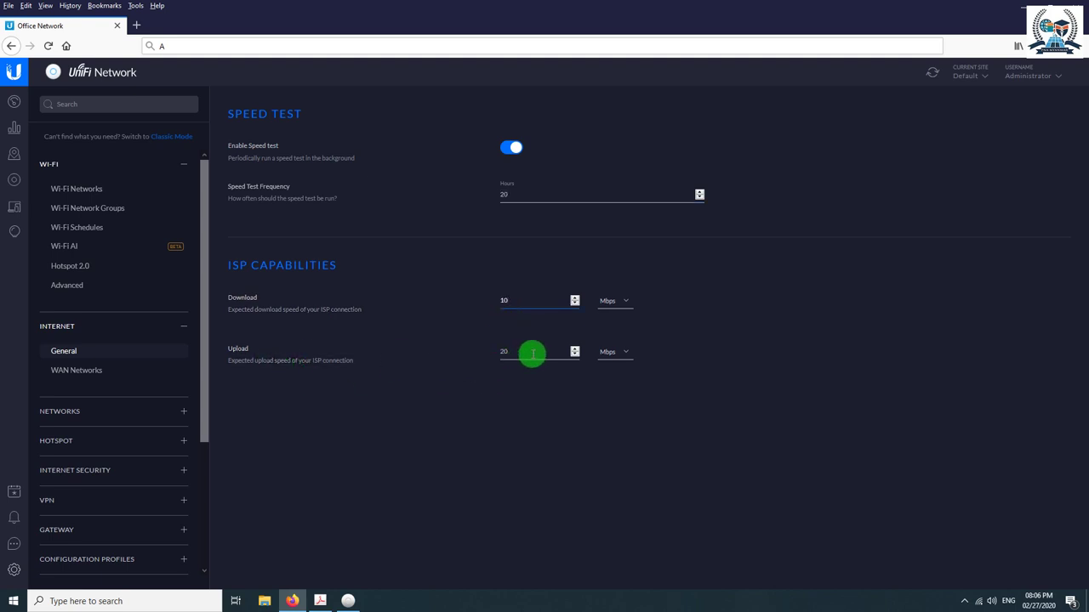
- Open a new WAN network form and examine its IPv4 connection type, DNS server, VLAN and smart queue options
{"action": "left_click", "coordinate": [53, 375]}
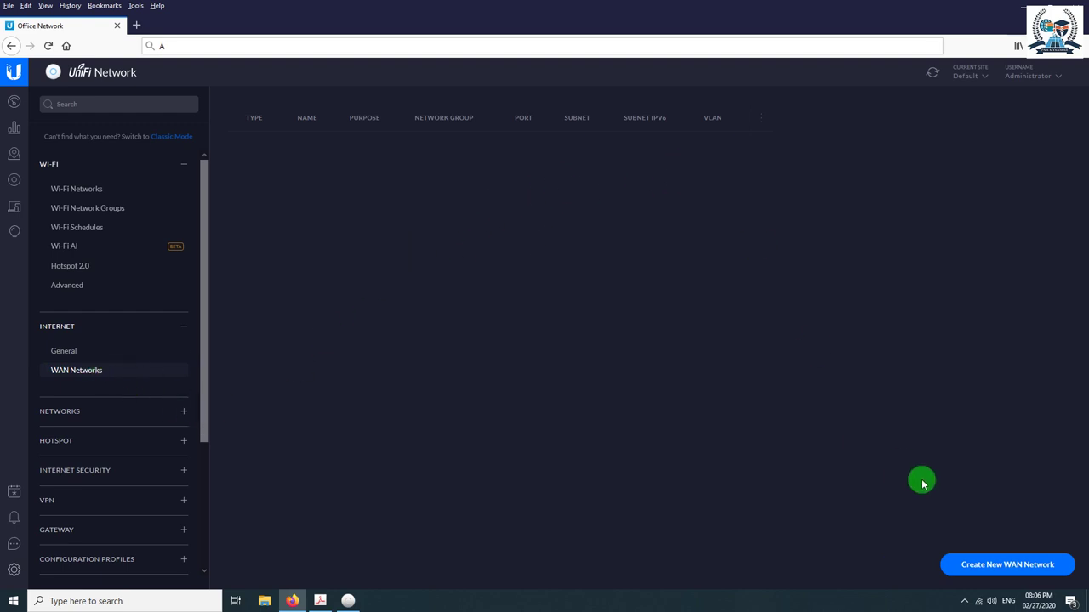
{"action": "left_click", "coordinate": [1004, 571]}
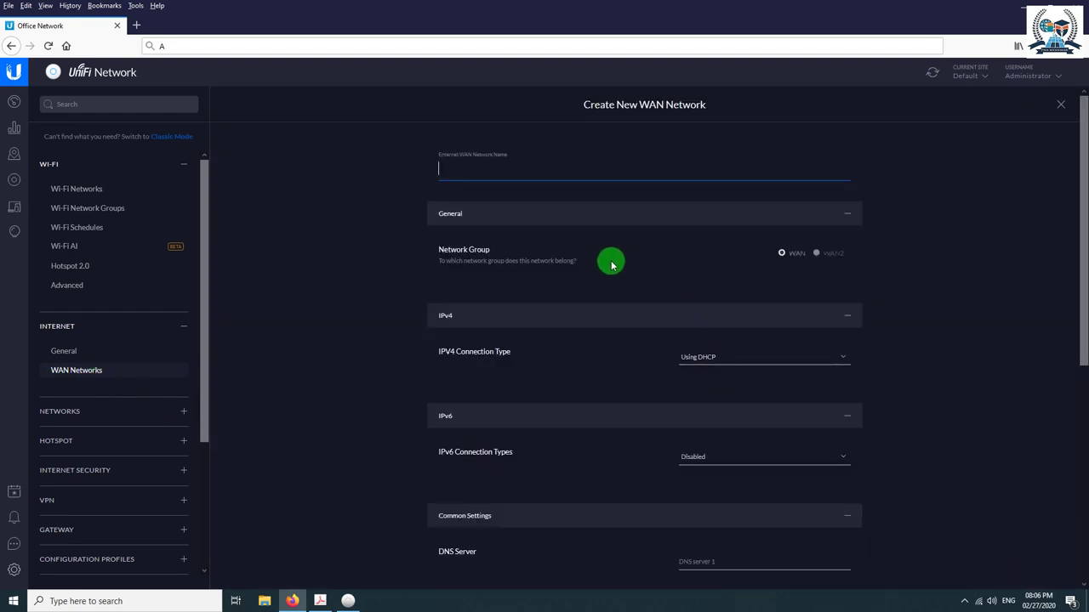
{"action": "left_click", "coordinate": [757, 357]}
{"action": "left_click", "coordinate": [757, 359]}
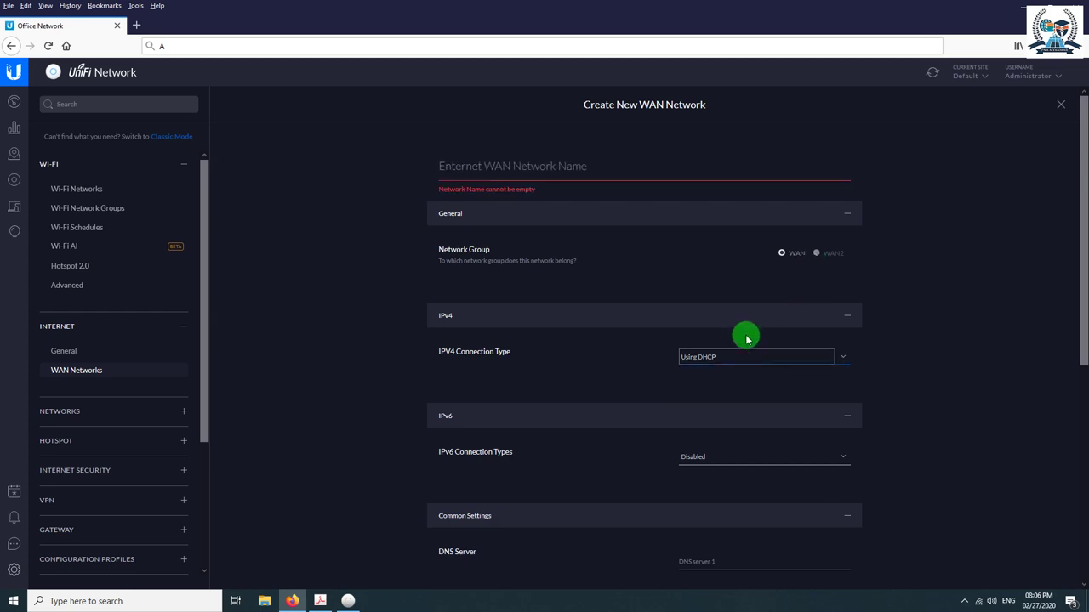
{"action": "scroll", "coordinate": [743, 336], "scroll_direction": "down", "scroll_amount": 3}
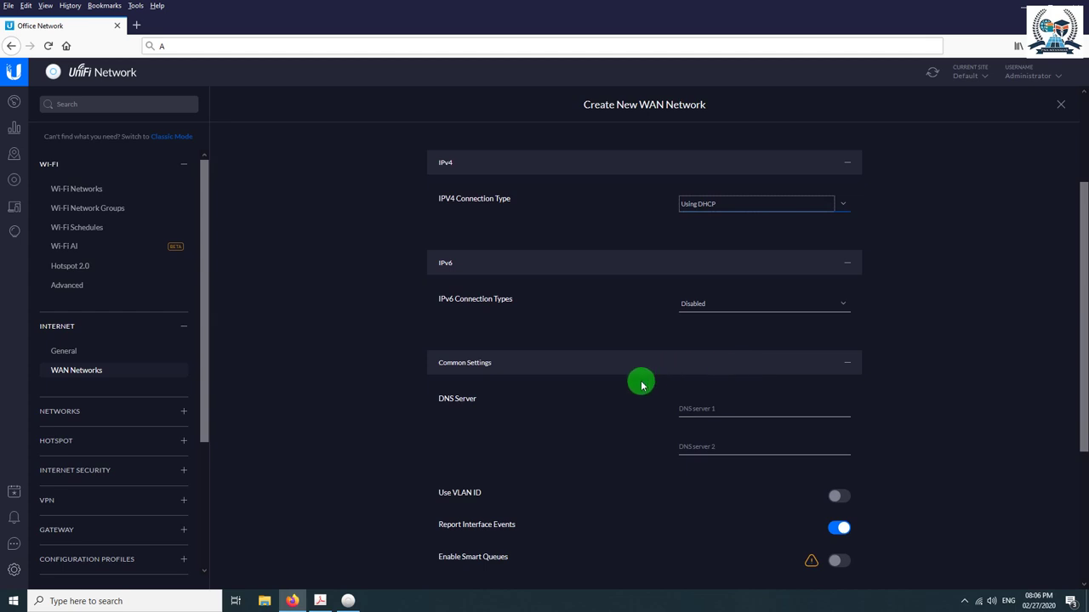
{"action": "left_click", "coordinate": [703, 409]}
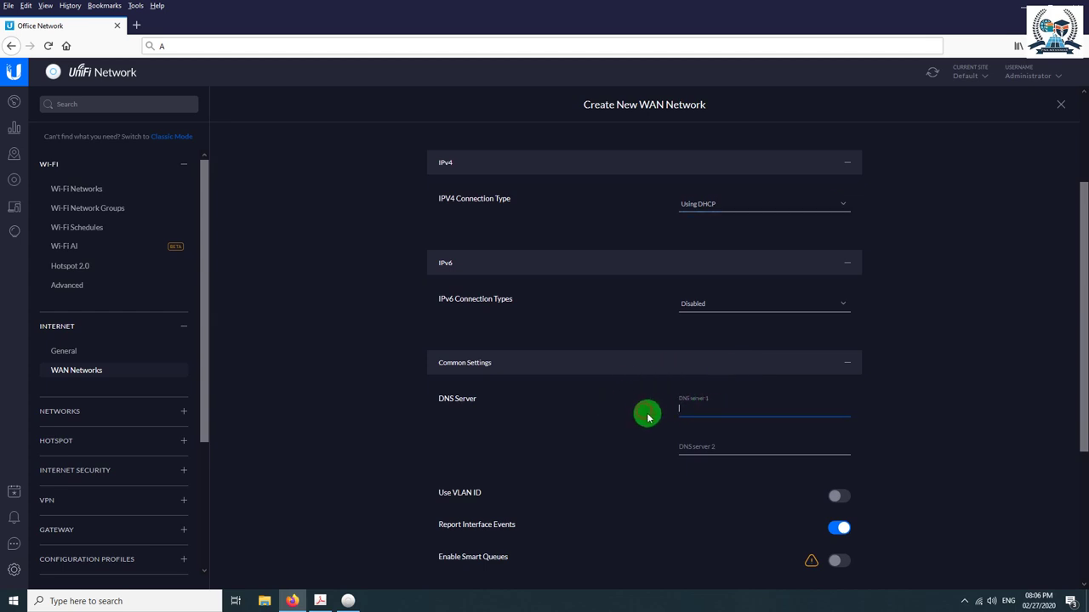
{"action": "scroll", "coordinate": [514, 500], "scroll_direction": "down", "scroll_amount": 3}
{"action": "scroll", "coordinate": [510, 468], "scroll_direction": "down", "scroll_amount": 2}
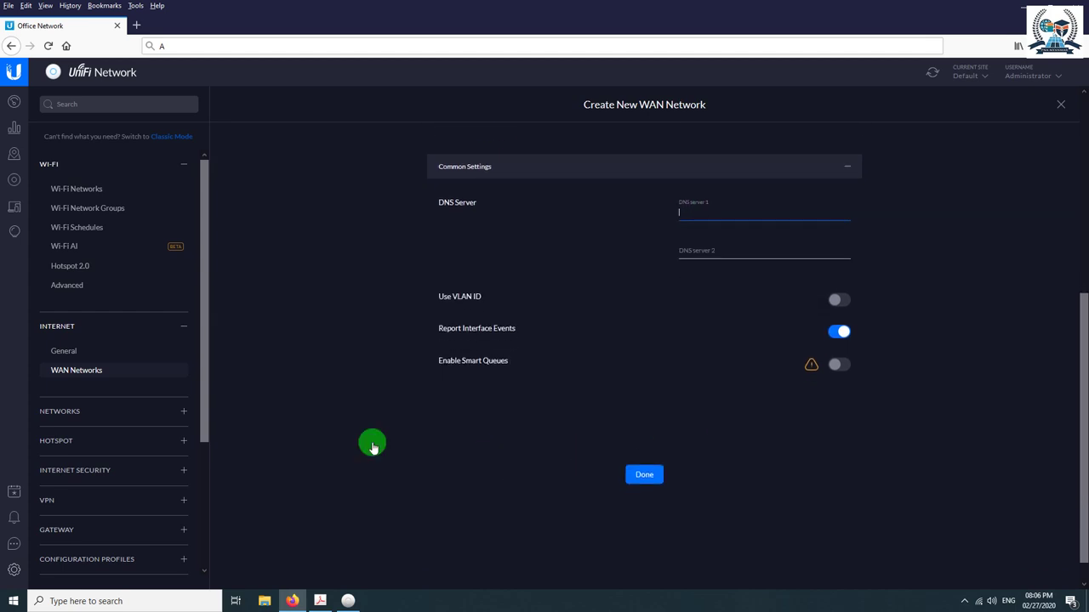
- Leave the unsaved WAN network form, open a fresh one and review its connection types and common settings again
{"action": "left_click", "coordinate": [61, 351]}
{"action": "left_click", "coordinate": [64, 371]}
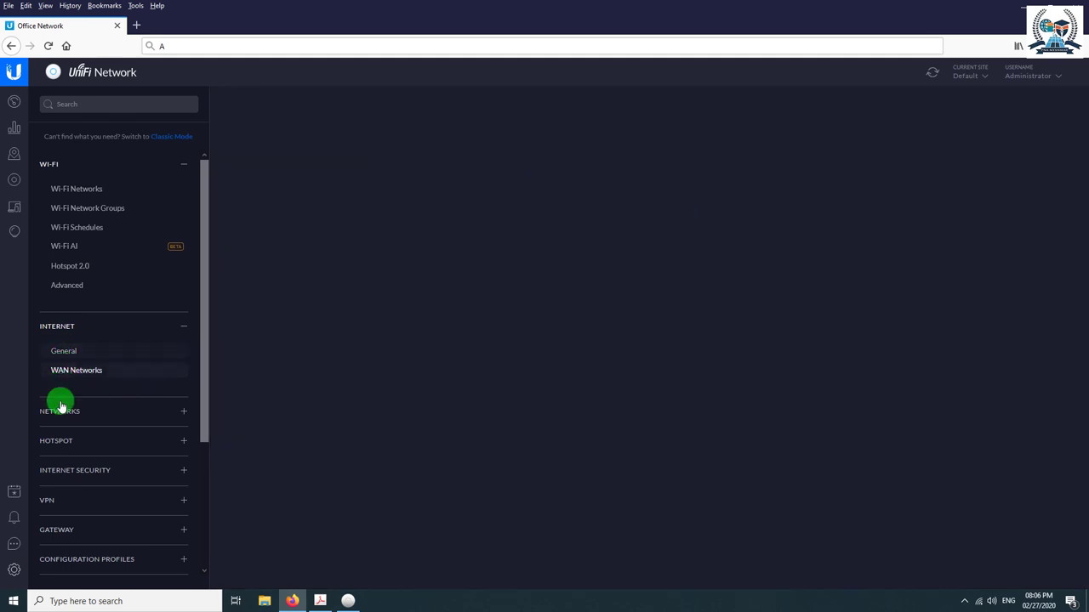
{"action": "left_click", "coordinate": [59, 410]}
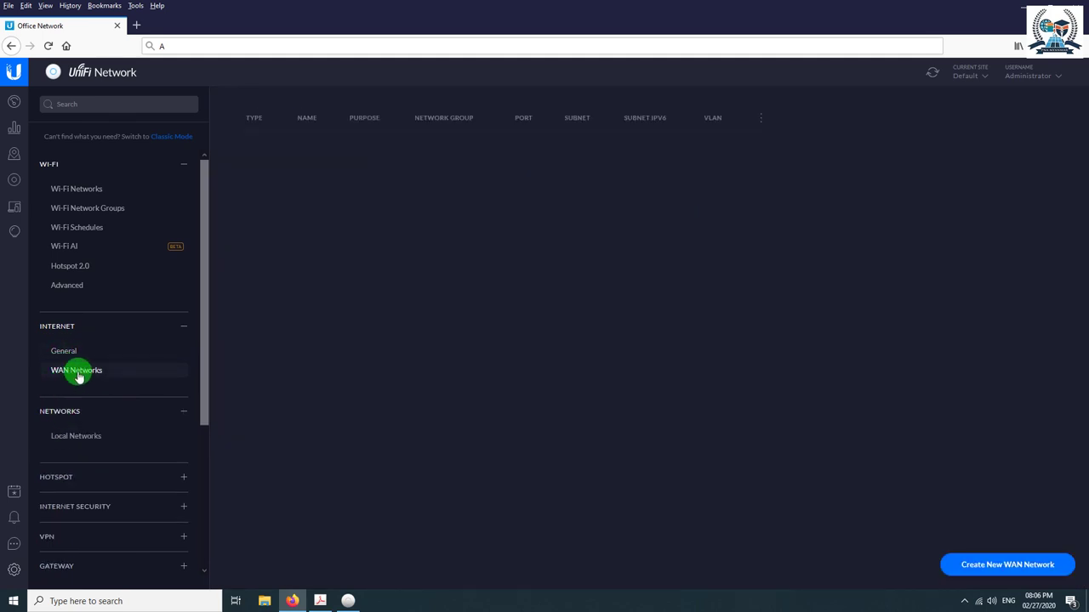
{"action": "left_click", "coordinate": [993, 570]}
{"action": "scroll", "coordinate": [620, 331], "scroll_direction": "down", "scroll_amount": 5}
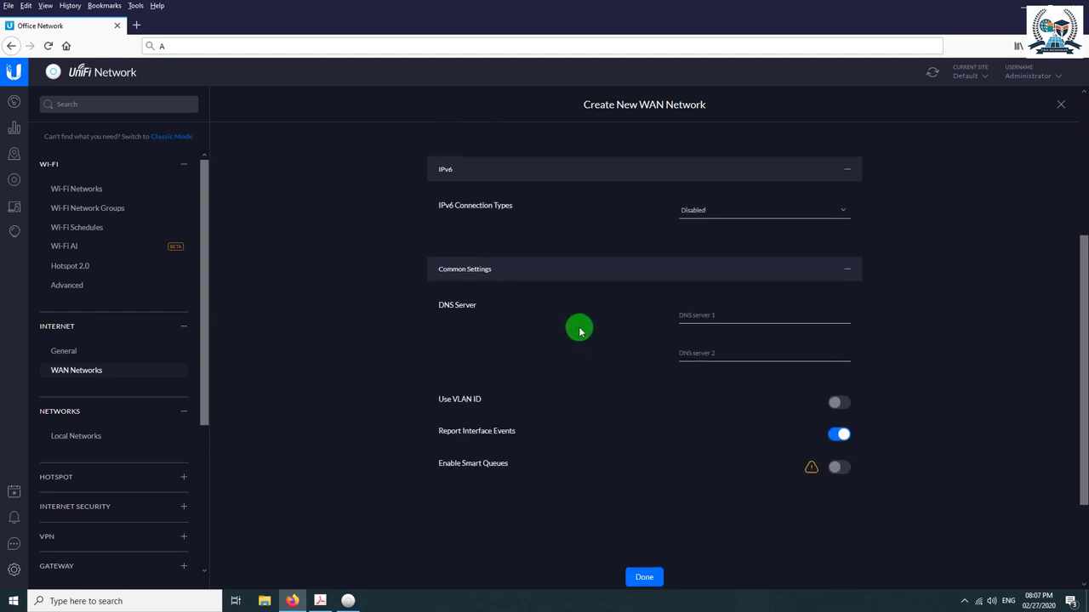
{"action": "scroll", "coordinate": [532, 285], "scroll_direction": "up", "scroll_amount": 2}
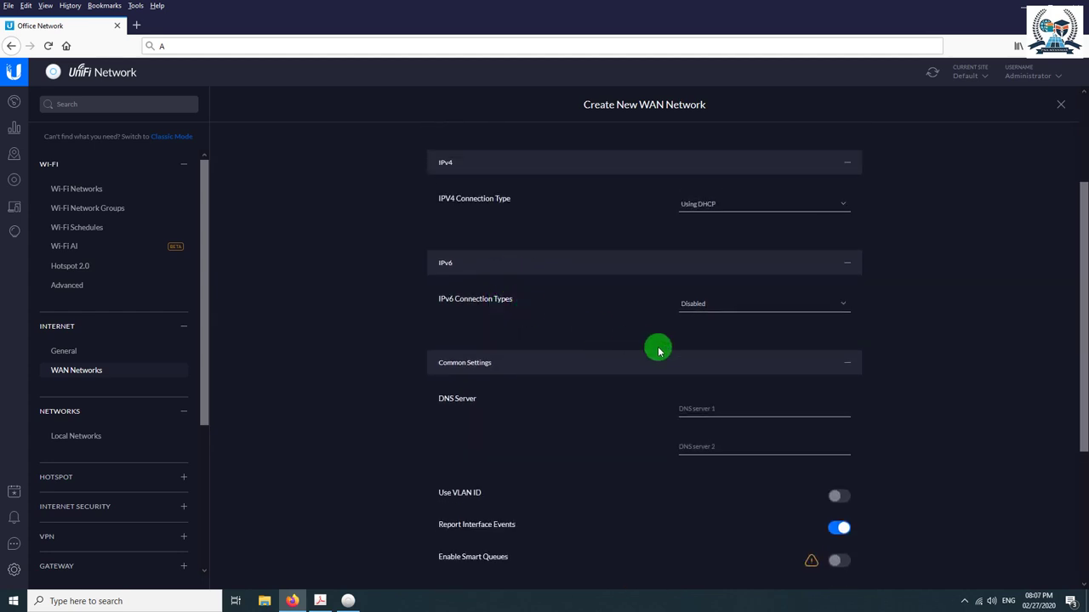
{"action": "left_click", "coordinate": [731, 408]}
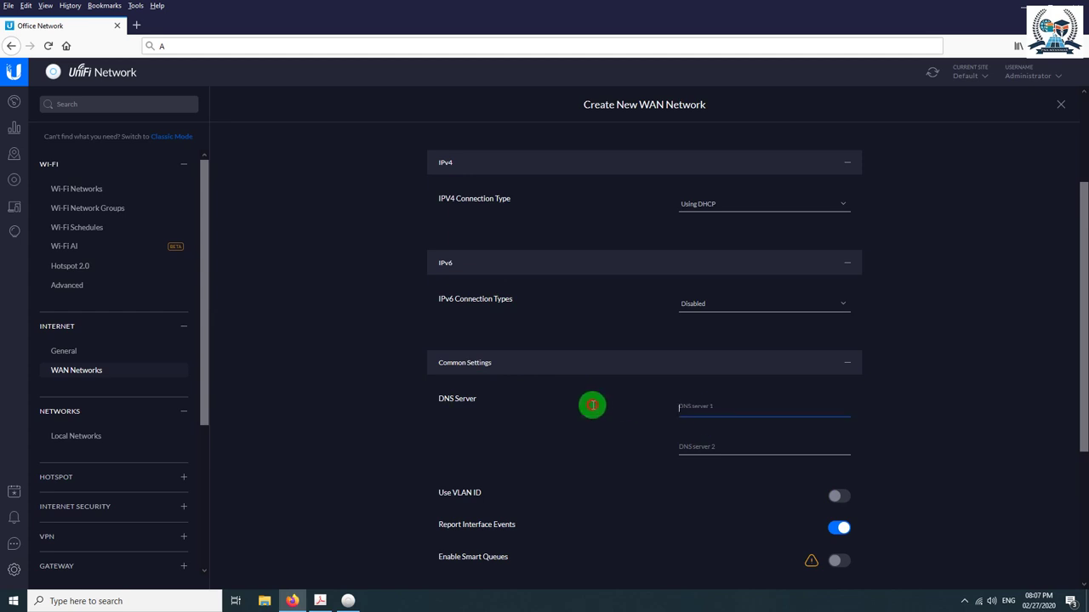
{"action": "scroll", "coordinate": [586, 471], "scroll_direction": "down", "scroll_amount": 2}
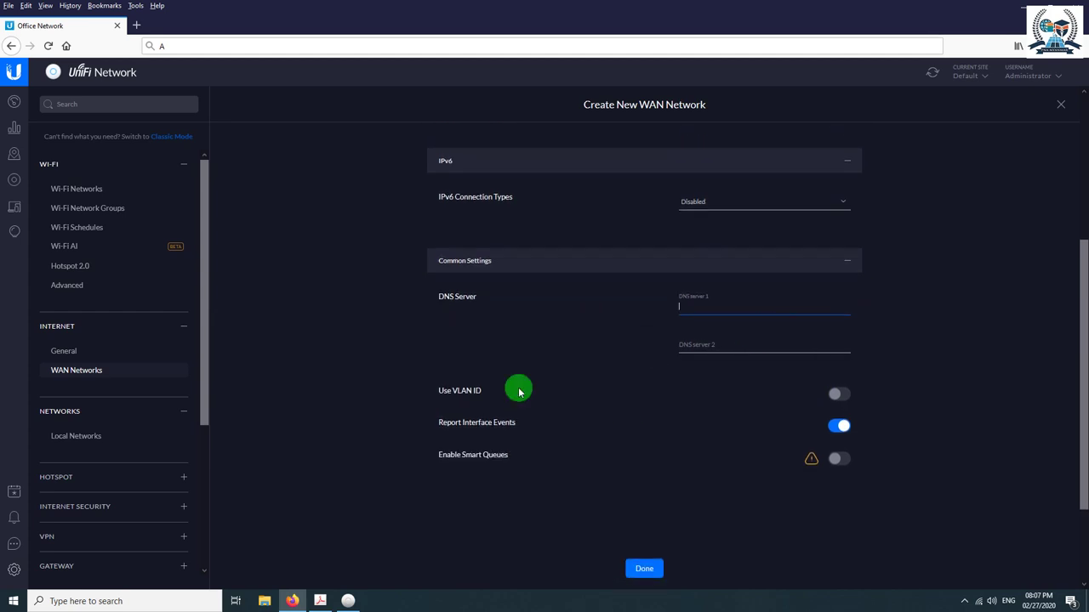
{"action": "scroll", "coordinate": [93, 400], "scroll_direction": "down", "scroll_amount": 1}
- Open the LAN local network for editing and clear its existing domain name
{"action": "left_click", "coordinate": [85, 387]}
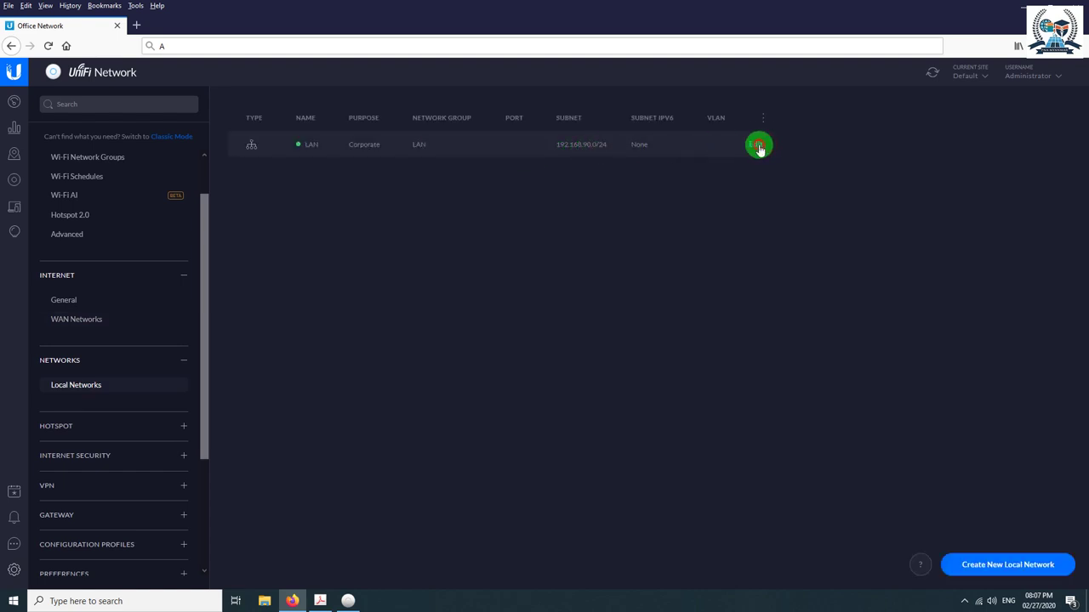
{"action": "left_click", "coordinate": [759, 146]}
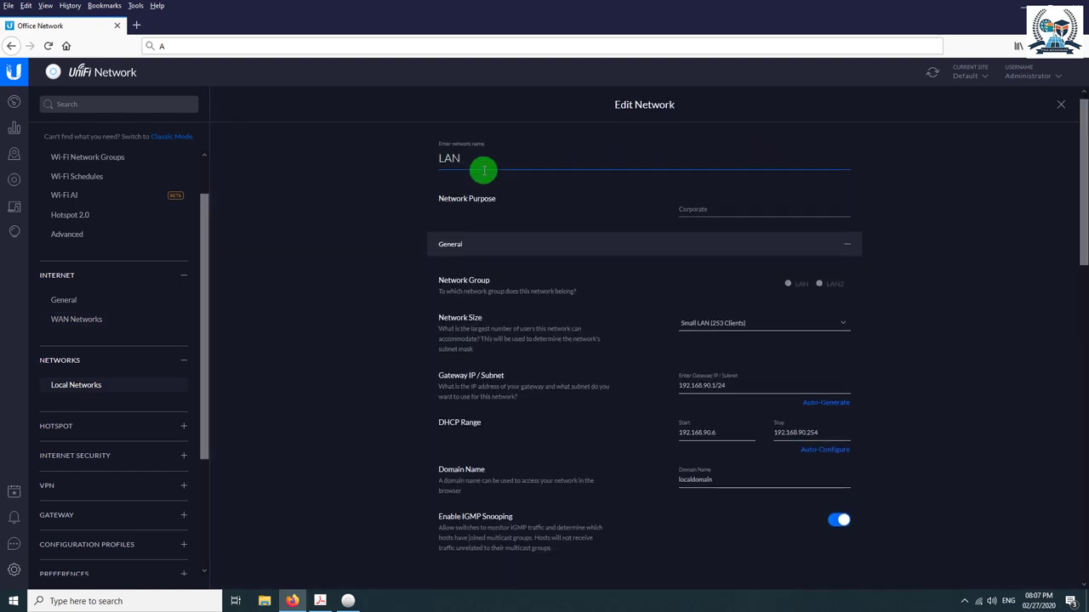
{"action": "scroll", "coordinate": [627, 294], "scroll_direction": "down", "scroll_amount": 3}
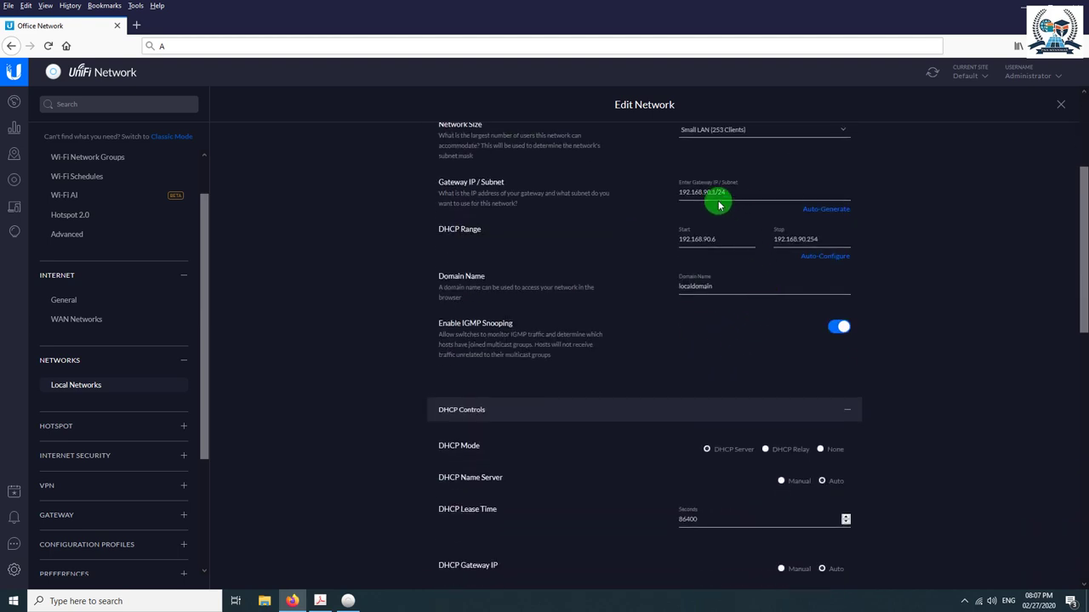
{"action": "left_click", "coordinate": [718, 238]}
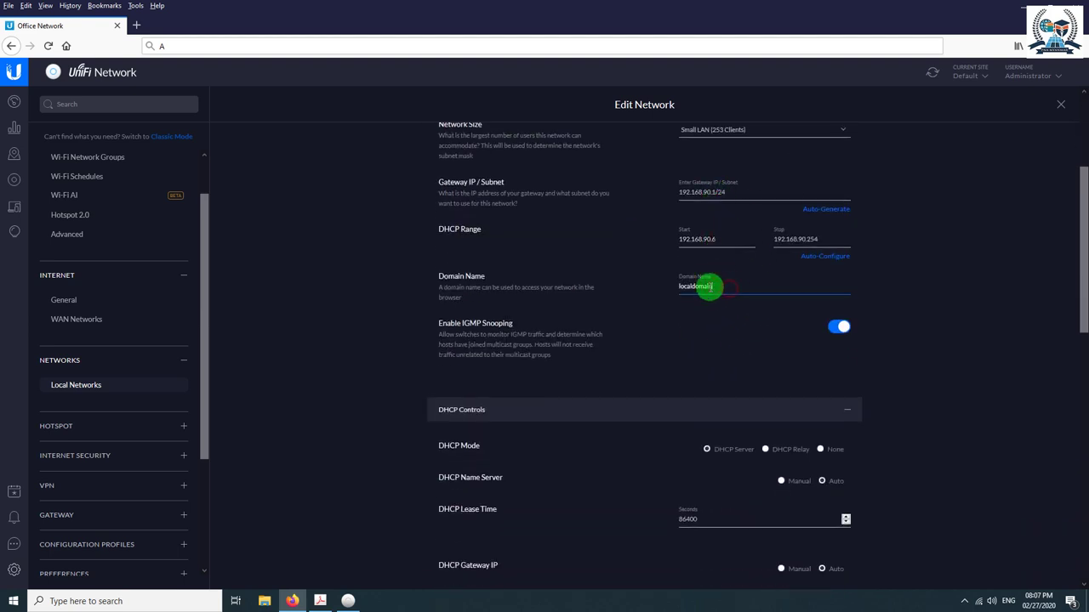
{"action": "left_click_drag", "start_coordinate": [717, 292], "coordinate": [541, 284]}
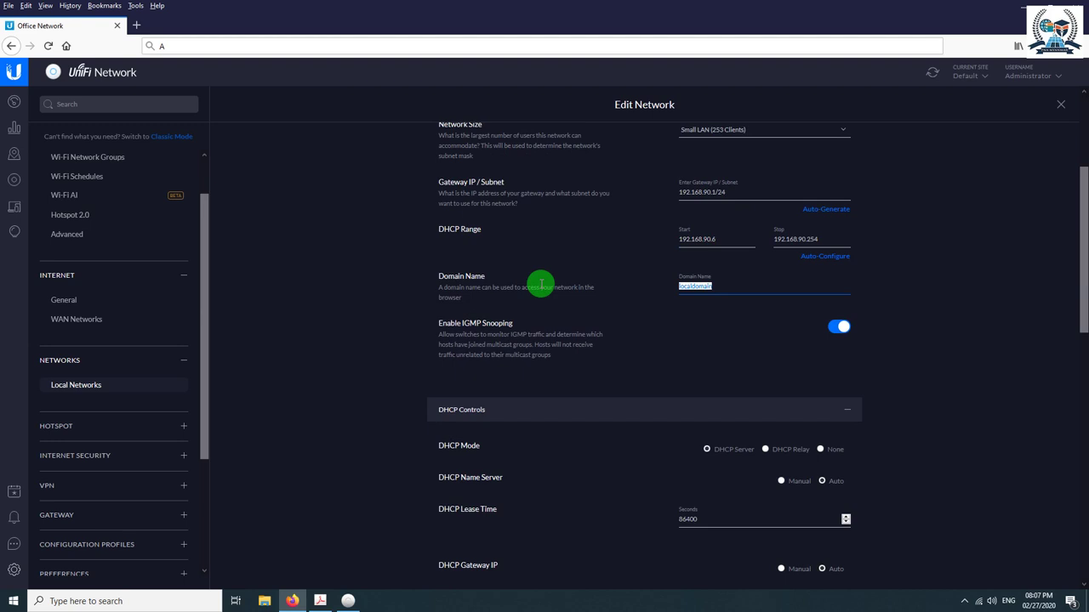
{"action": "type", "text": "my"}
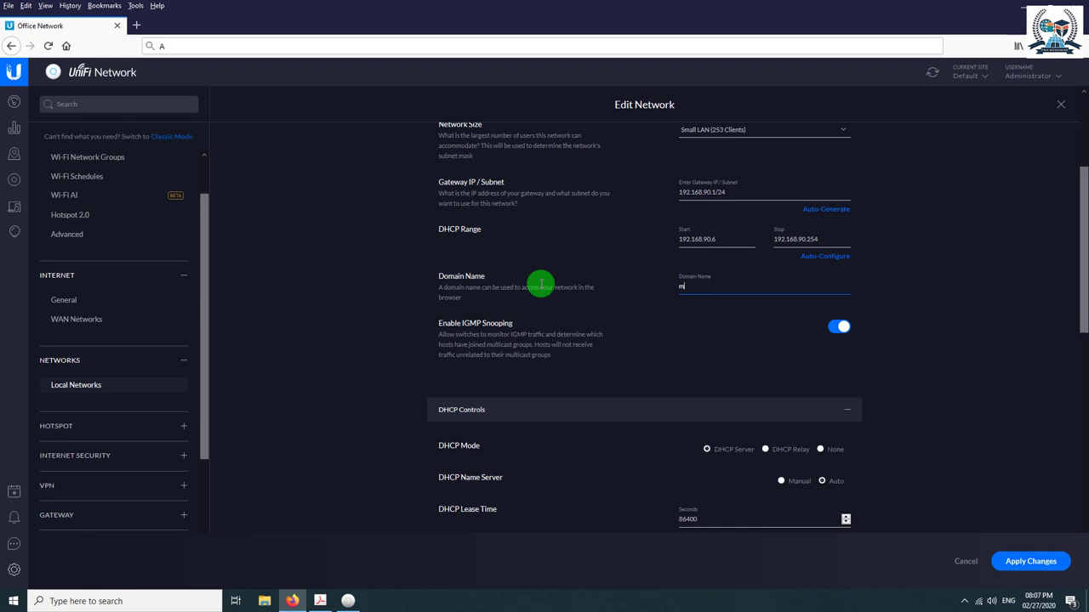
- Load myport.local in a new browser tab and copy the host name from the page's address
{"action": "left_click", "coordinate": [136, 25]}
{"action": "type", "text": "myport.local/"}
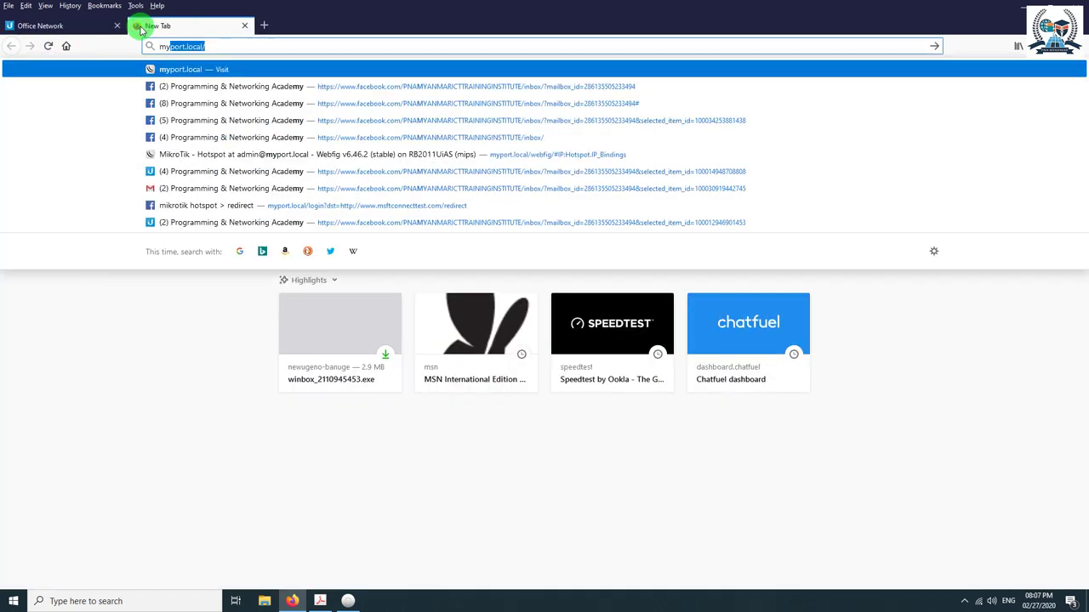
{"action": "key", "text": "Return"}
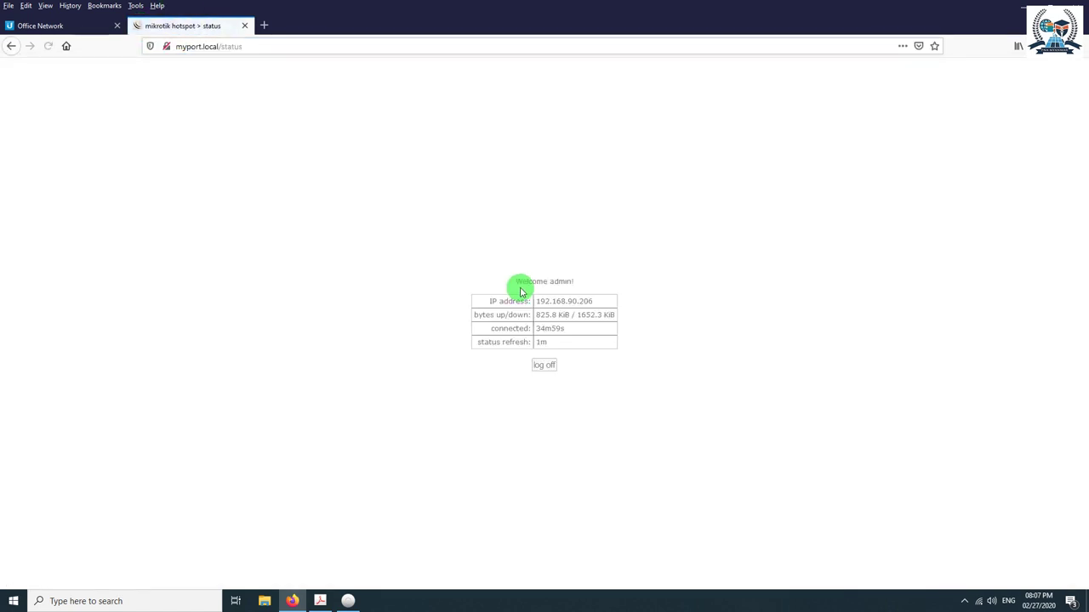
{"action": "left_click", "coordinate": [232, 47]}
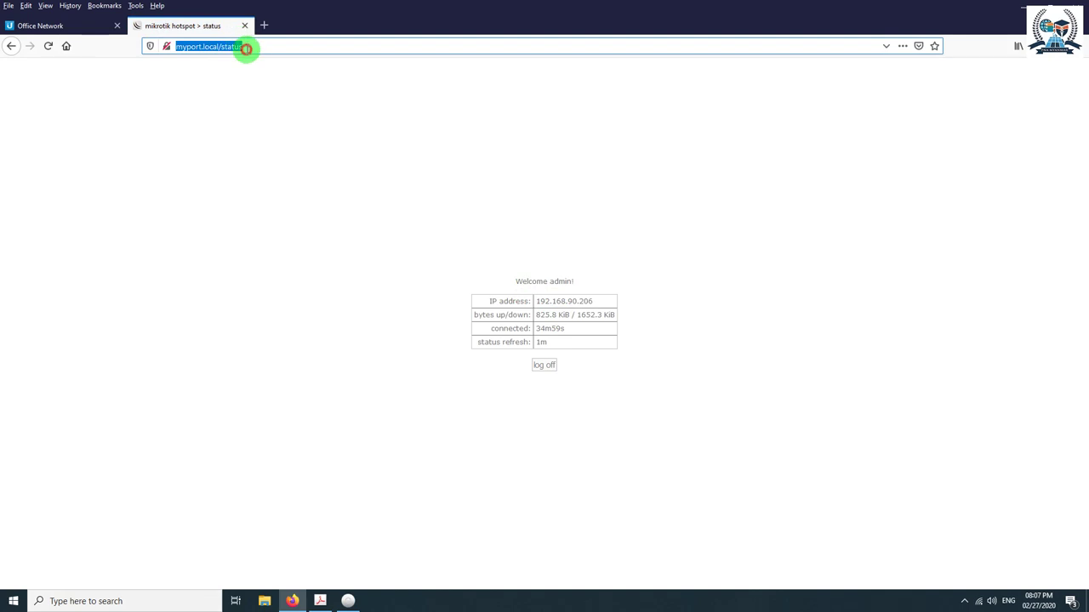
{"action": "left_click_drag", "start_coordinate": [218, 46], "coordinate": [117, 43]}
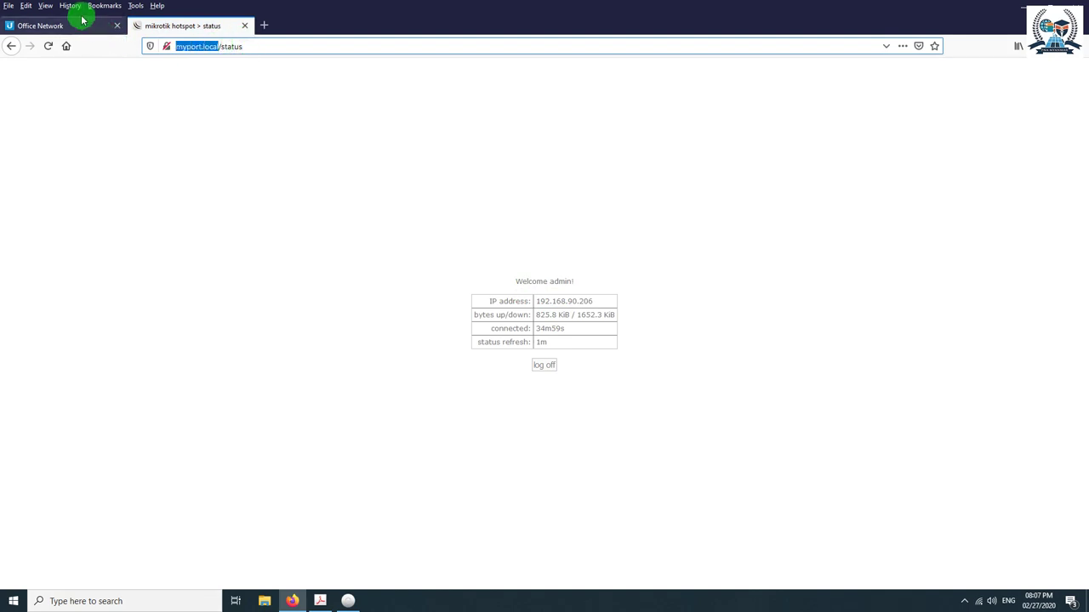
{"action": "left_click", "coordinate": [89, 29]}
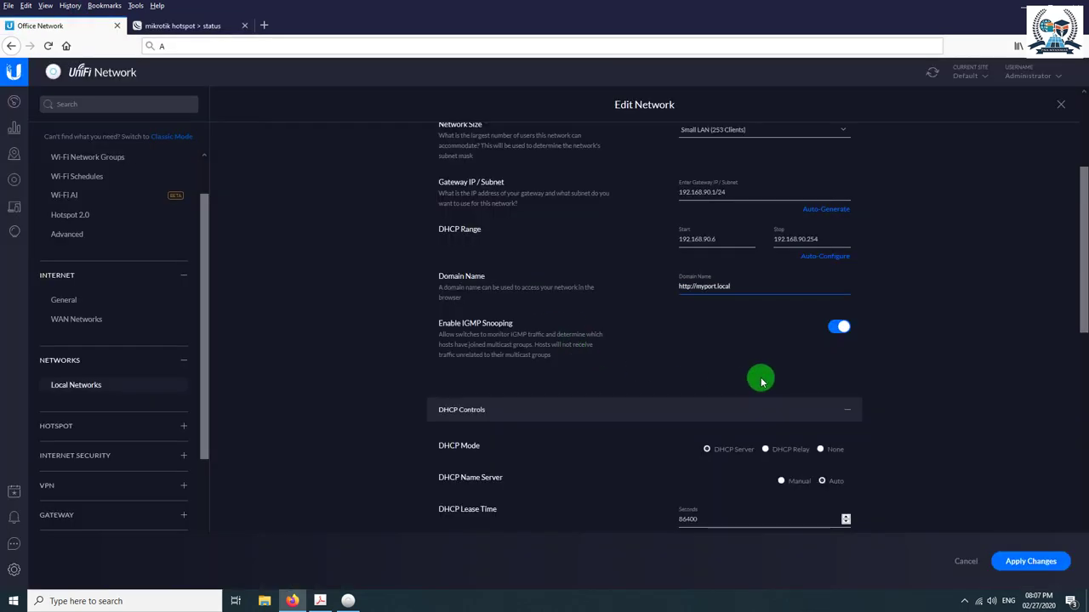
{"action": "left_click_drag", "start_coordinate": [697, 286], "coordinate": [628, 282]}
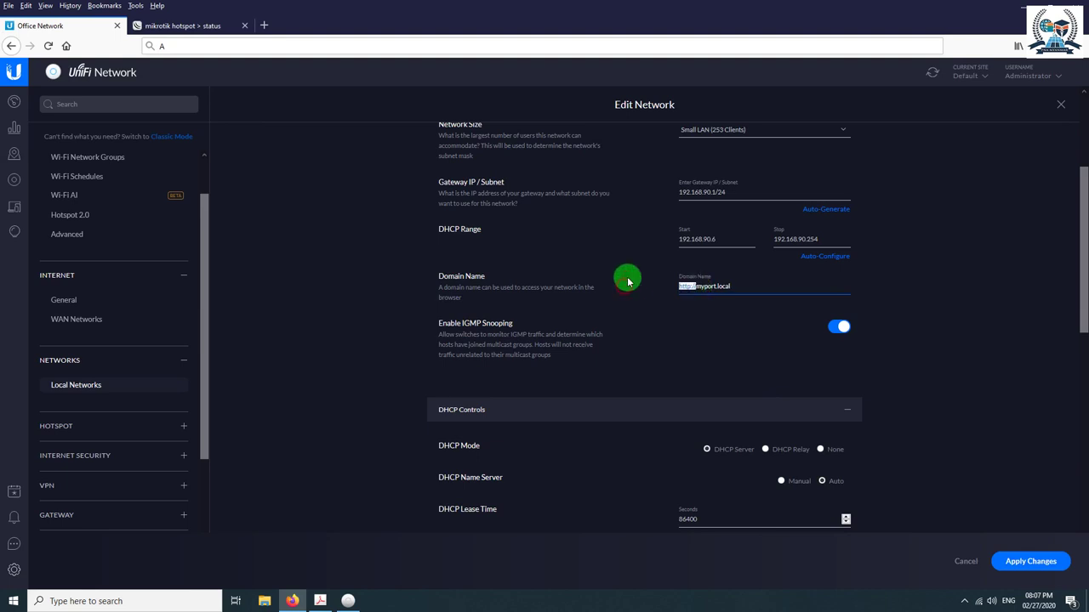
{"action": "left_click", "coordinate": [736, 282]}
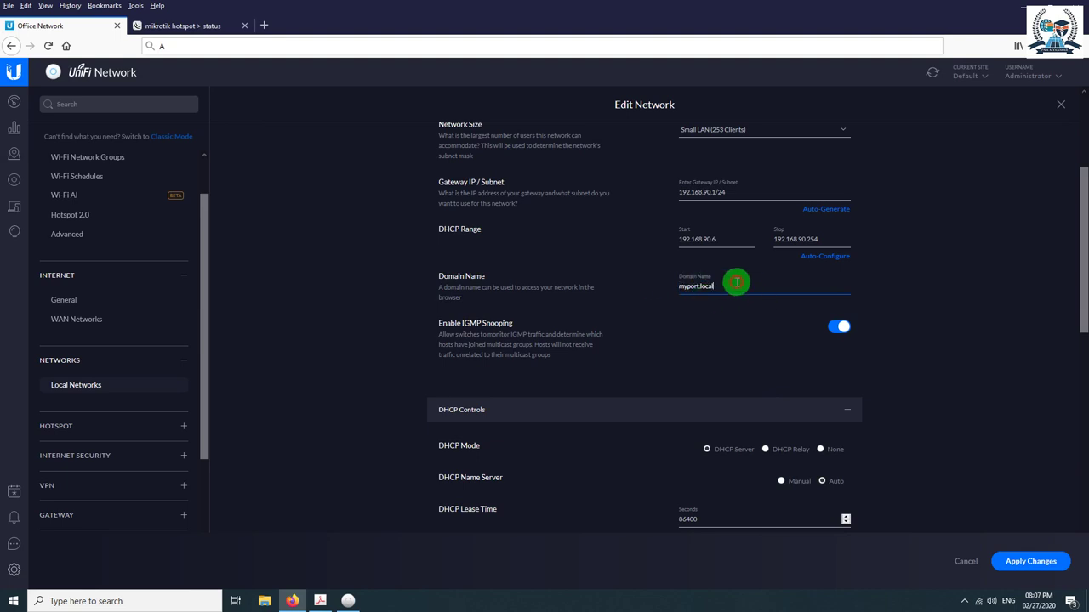
- Review the LAN network's DHCP controls, advanced DHCP options and IPv6 configuration, and apply the network changes
{"action": "scroll", "coordinate": [753, 337], "scroll_direction": "down", "scroll_amount": 10}
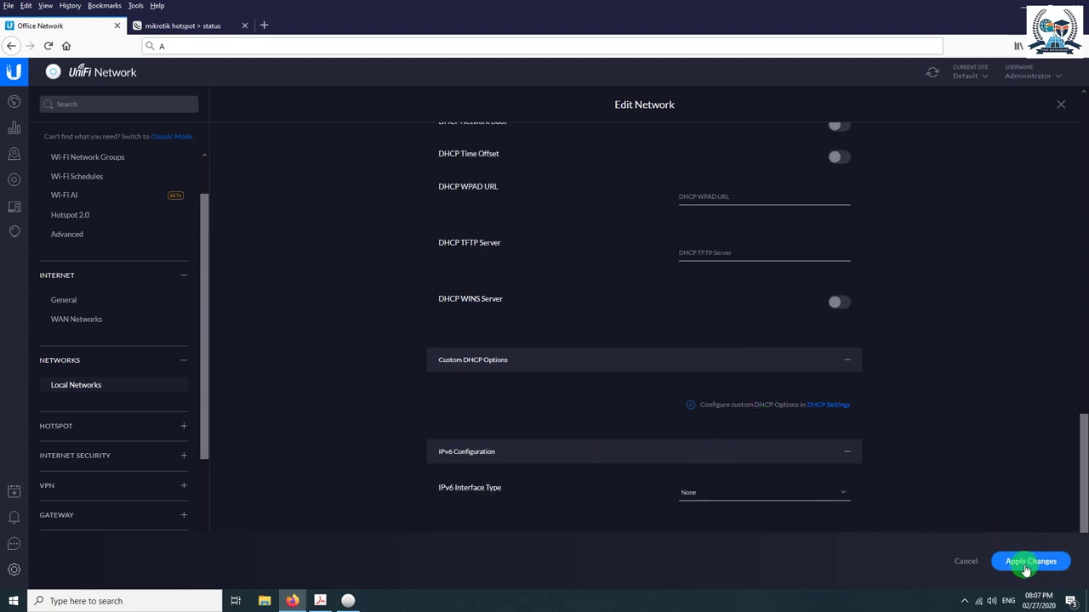
{"action": "scroll", "coordinate": [825, 335], "scroll_direction": "up", "scroll_amount": 7}
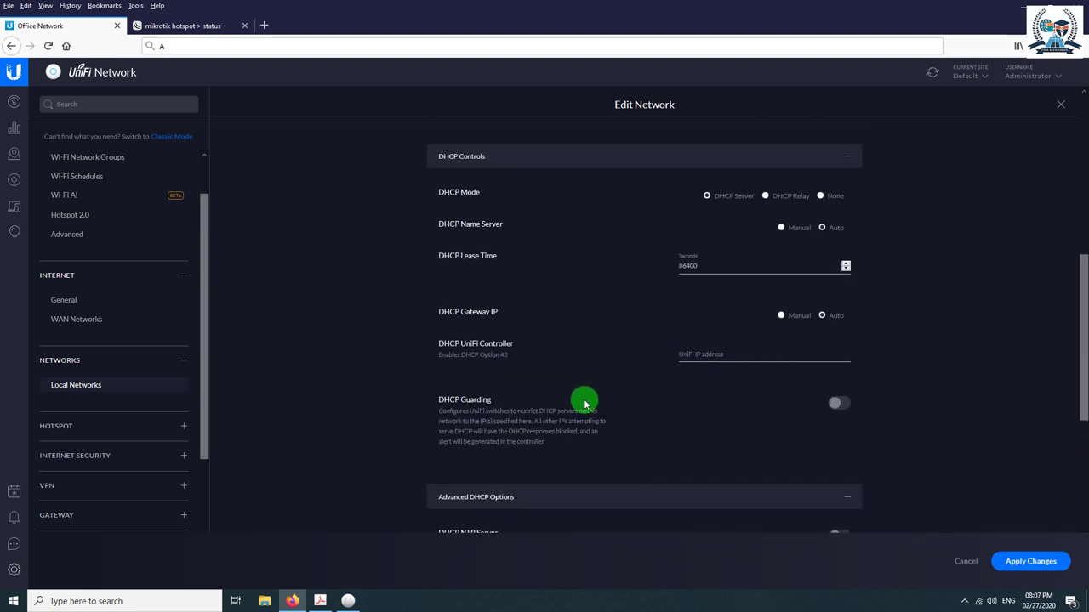
{"action": "scroll", "coordinate": [702, 406], "scroll_direction": "up", "scroll_amount": 5}
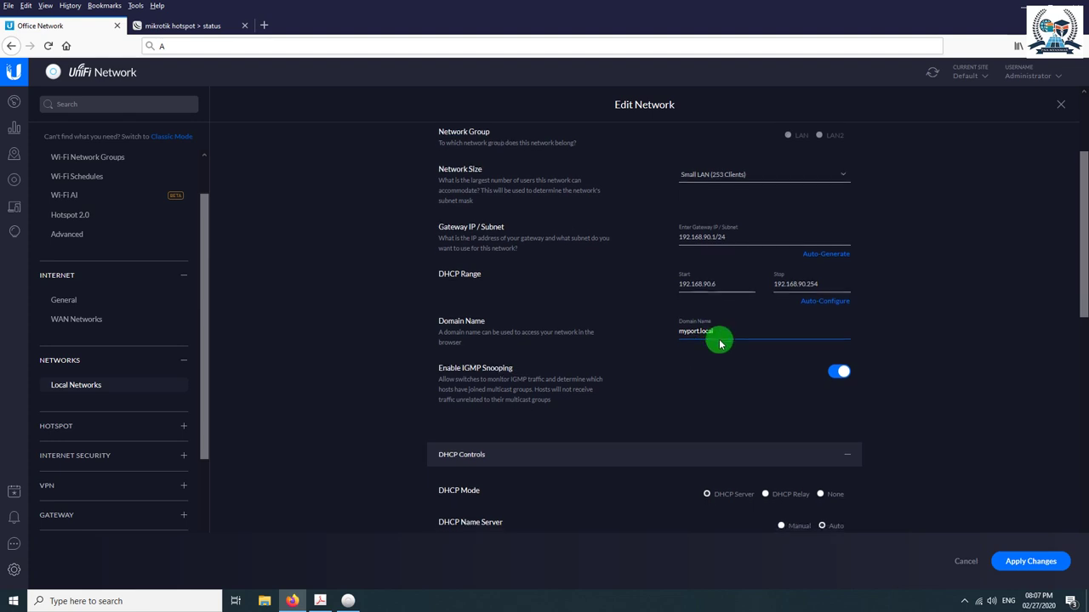
{"action": "scroll", "coordinate": [714, 344], "scroll_direction": "down", "scroll_amount": 4}
{"action": "scroll", "coordinate": [713, 341], "scroll_direction": "up", "scroll_amount": 1}
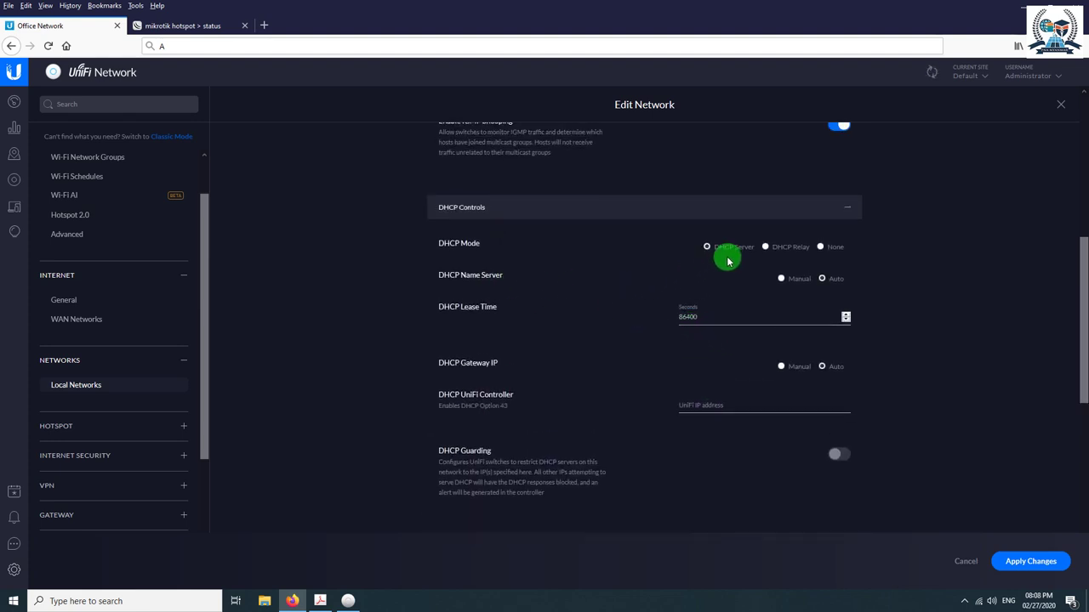
{"action": "scroll", "coordinate": [717, 285], "scroll_direction": "down", "scroll_amount": 10}
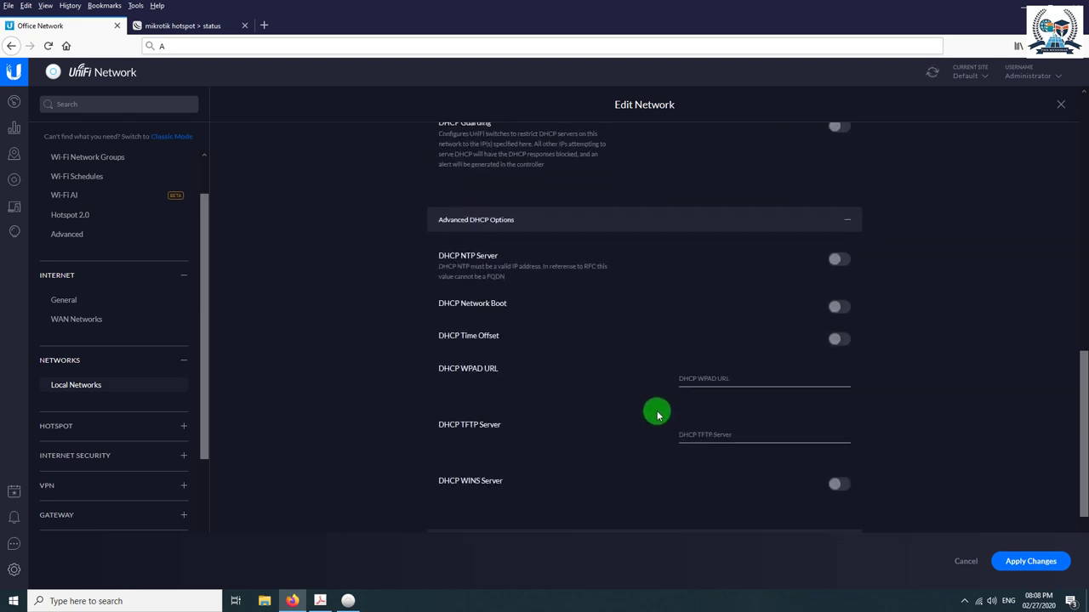
{"action": "left_click", "coordinate": [1033, 561]}
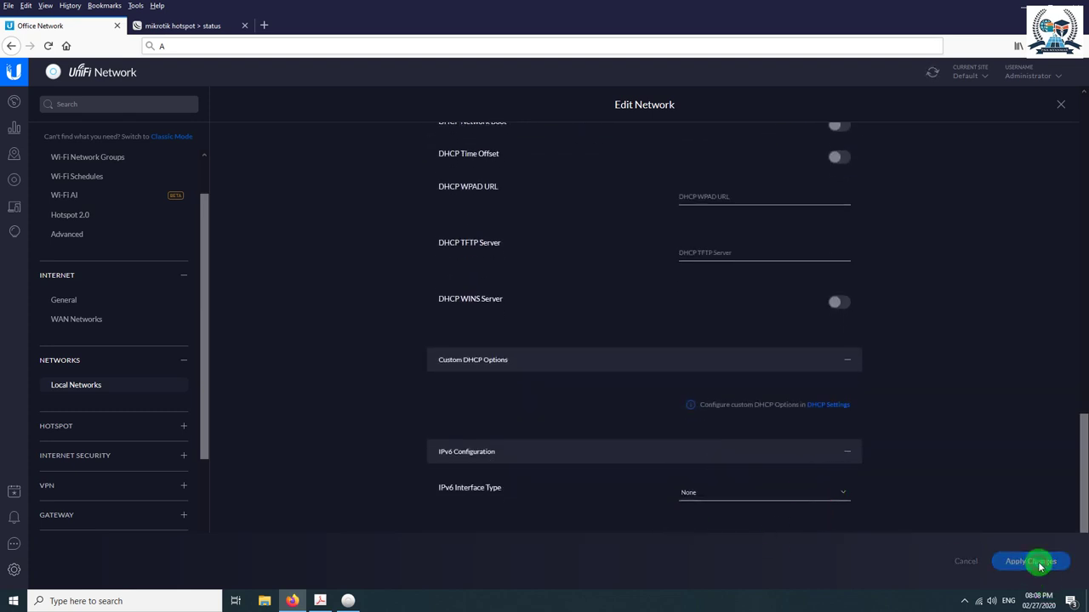
- Look through the hotspot's general settings, portal design options and advanced guest policies
{"action": "scroll", "coordinate": [138, 363], "scroll_direction": "down", "scroll_amount": 2}
{"action": "left_click", "coordinate": [75, 324]}
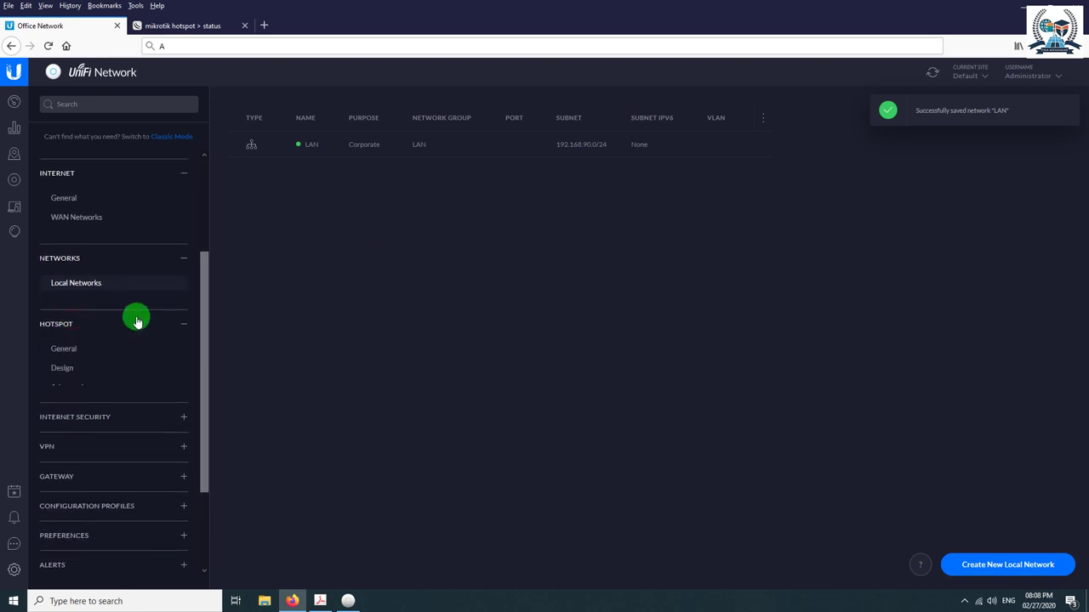
{"action": "left_click", "coordinate": [66, 367]}
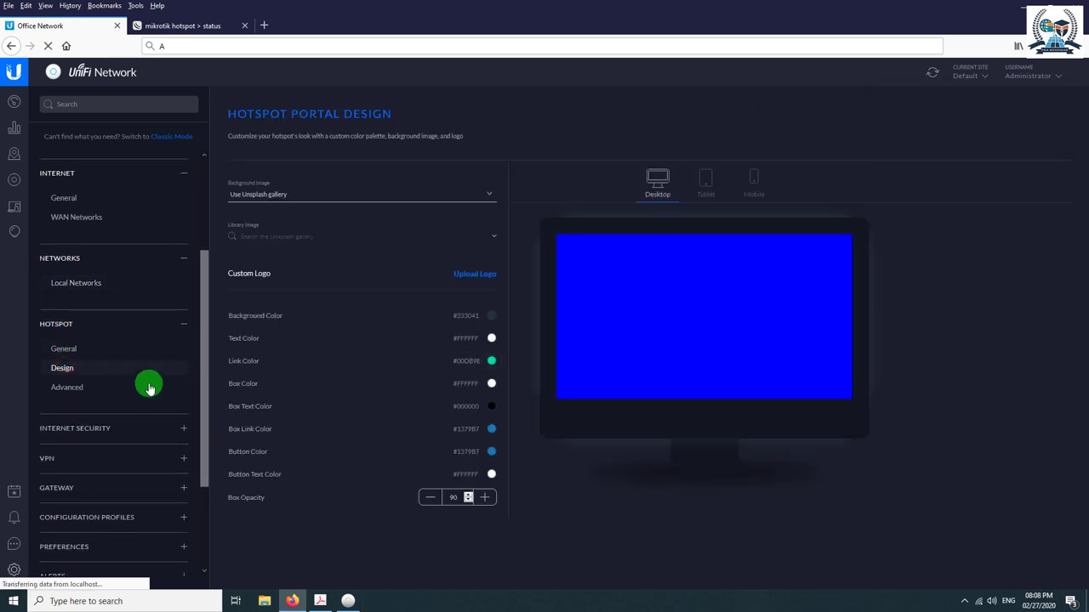
{"action": "left_click", "coordinate": [75, 352]}
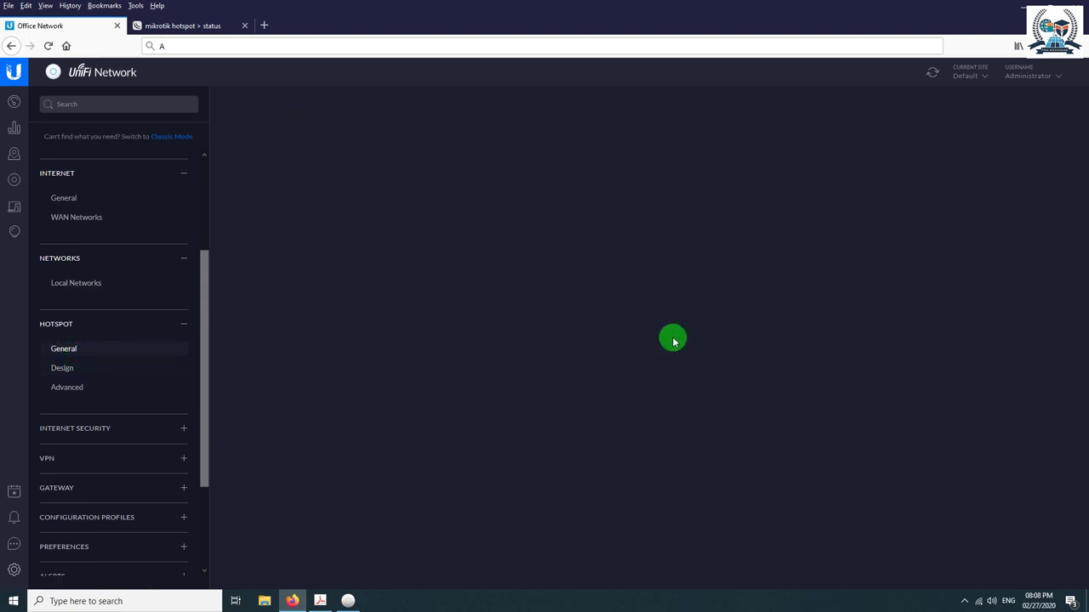
{"action": "left_click", "coordinate": [105, 369]}
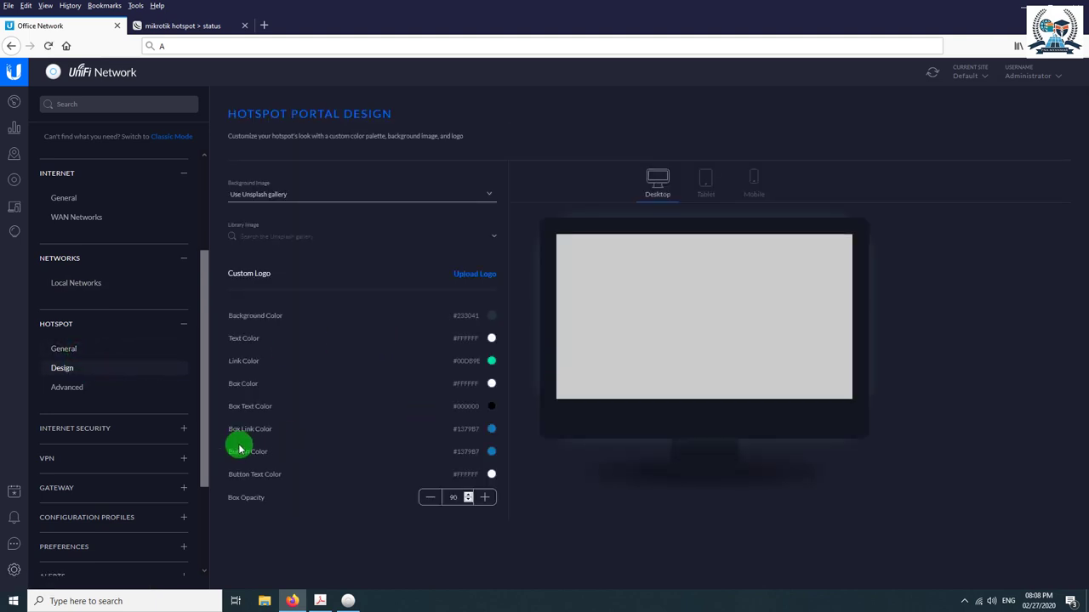
{"action": "left_click", "coordinate": [72, 386]}
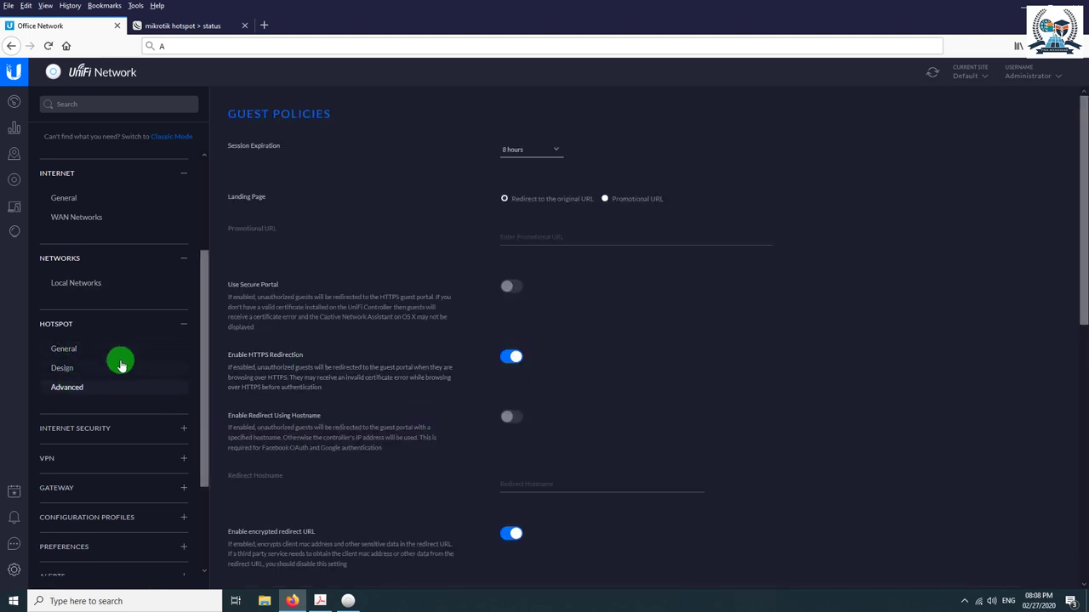
- Expand the VPN settings and view the list of VPN servers
{"action": "scroll", "coordinate": [120, 364], "scroll_direction": "down", "scroll_amount": 3}
{"action": "left_click", "coordinate": [69, 325]}
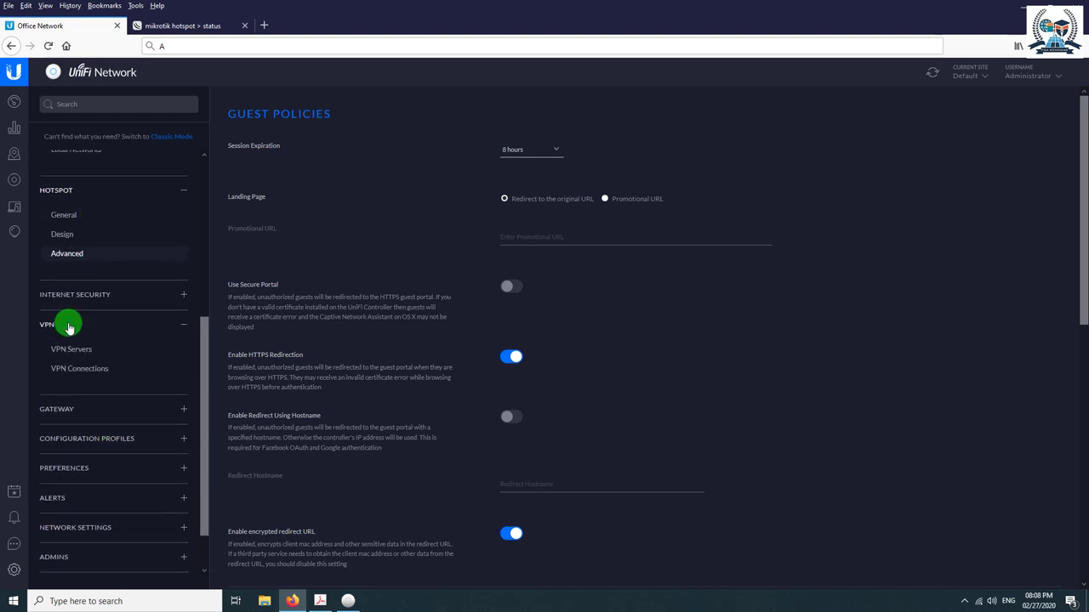
{"action": "left_click", "coordinate": [81, 346]}
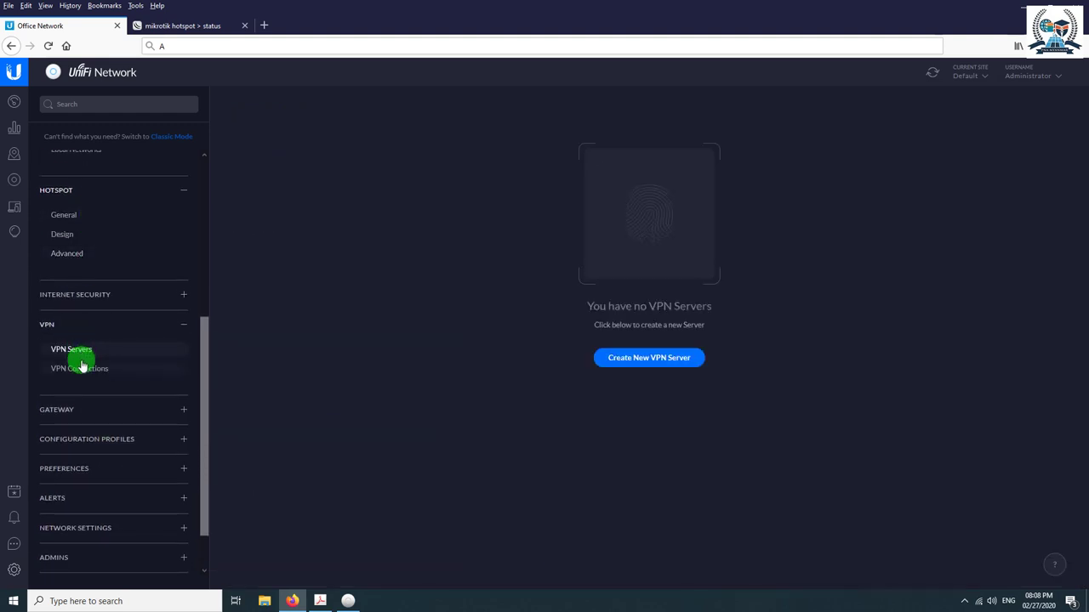
- Look through the gateway settings, including static routes, dynamic DNS, mDNS, RADIUS and port forwarding
{"action": "scroll", "coordinate": [81, 361], "scroll_direction": "down", "scroll_amount": 1}
{"action": "left_click", "coordinate": [88, 364]}
{"action": "scroll", "coordinate": [103, 387], "scroll_direction": "down", "scroll_amount": 1}
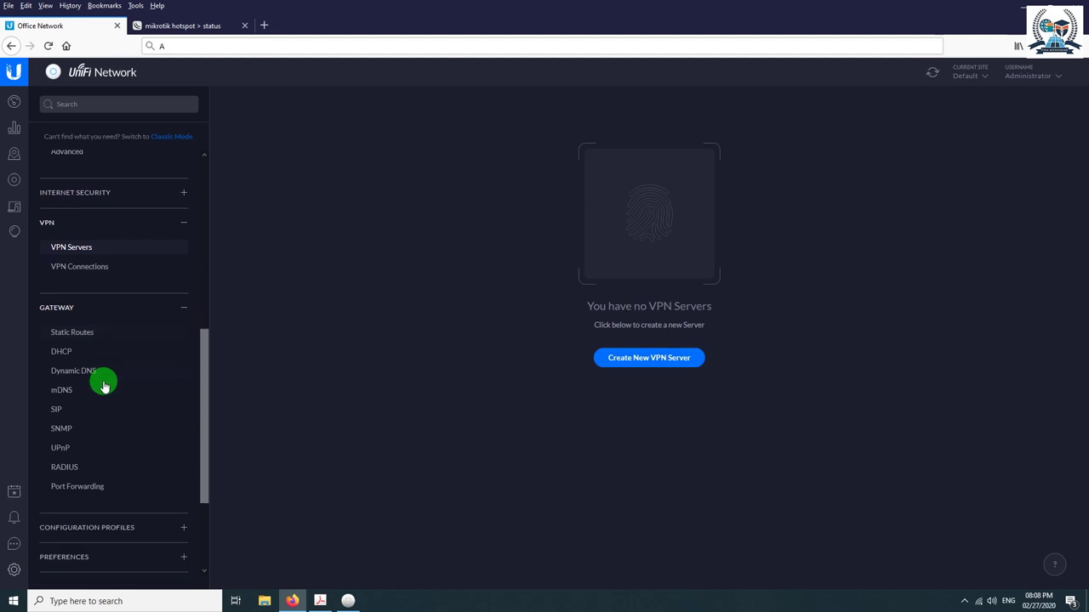
{"action": "left_click", "coordinate": [90, 335]}
{"action": "left_click", "coordinate": [90, 369]}
{"action": "left_click", "coordinate": [90, 395]}
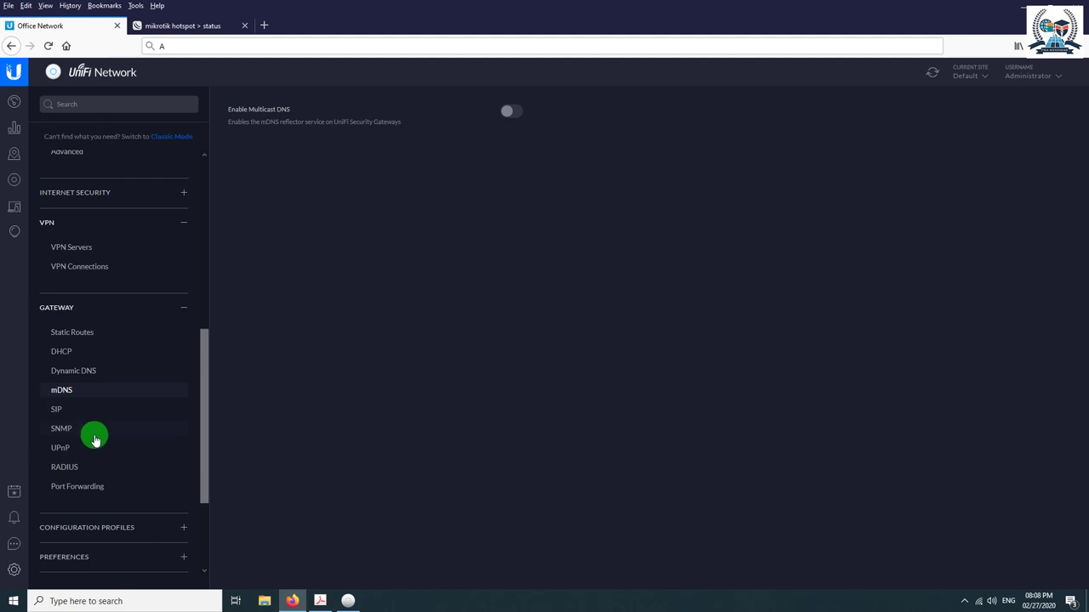
{"action": "left_click", "coordinate": [89, 468]}
{"action": "left_click", "coordinate": [120, 490]}
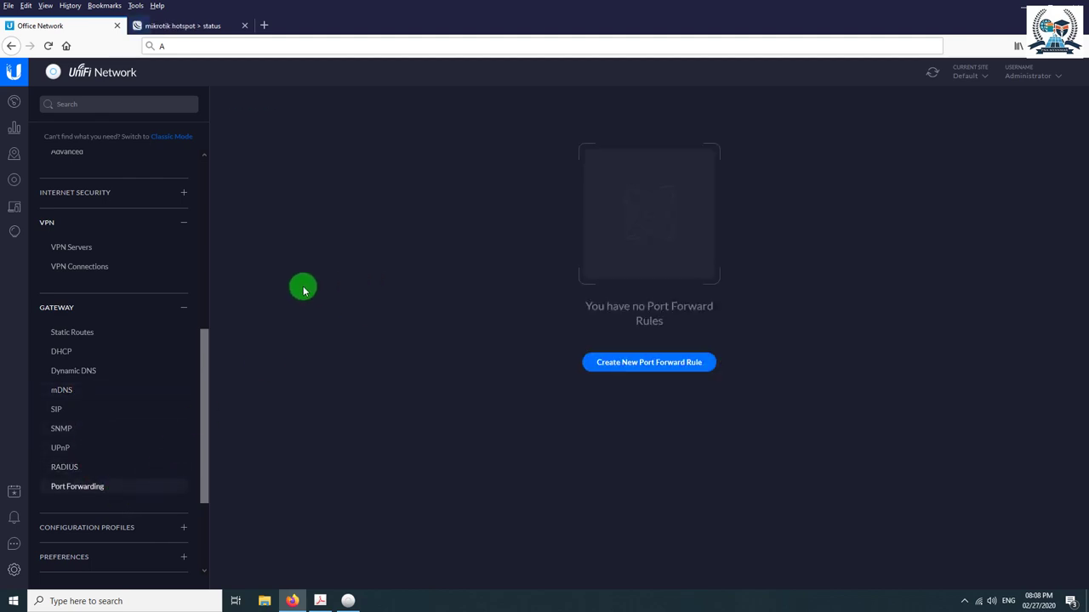
- Open a new port forward rule form, examine its port, forward IP, forward port and protocol fields, and close it unsaved
{"action": "left_click", "coordinate": [661, 363]}
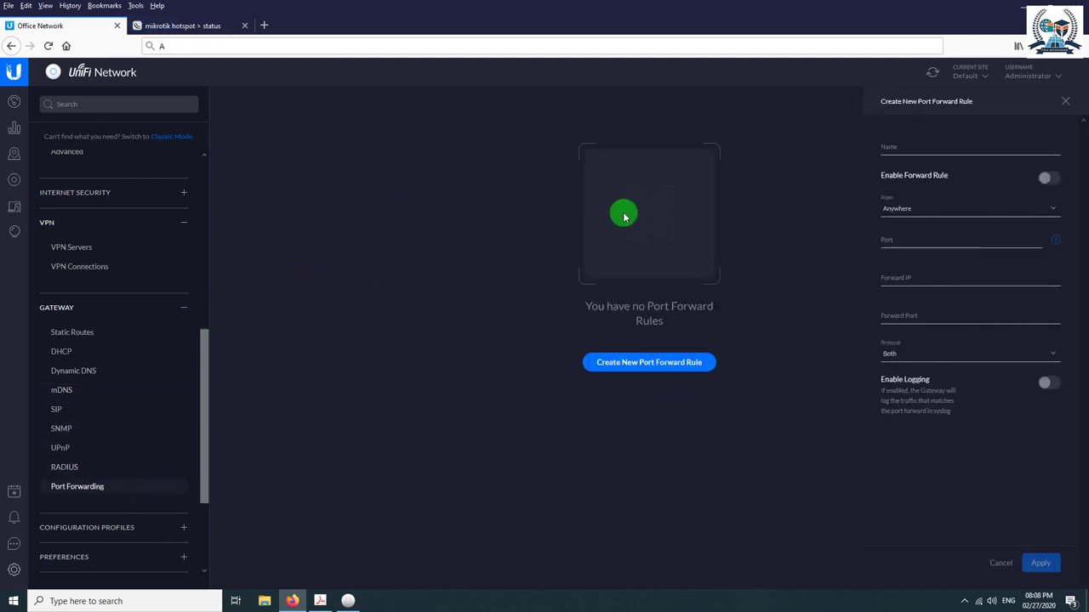
{"action": "left_click", "coordinate": [895, 242]}
{"action": "left_click", "coordinate": [911, 277]}
{"action": "left_click", "coordinate": [905, 240]}
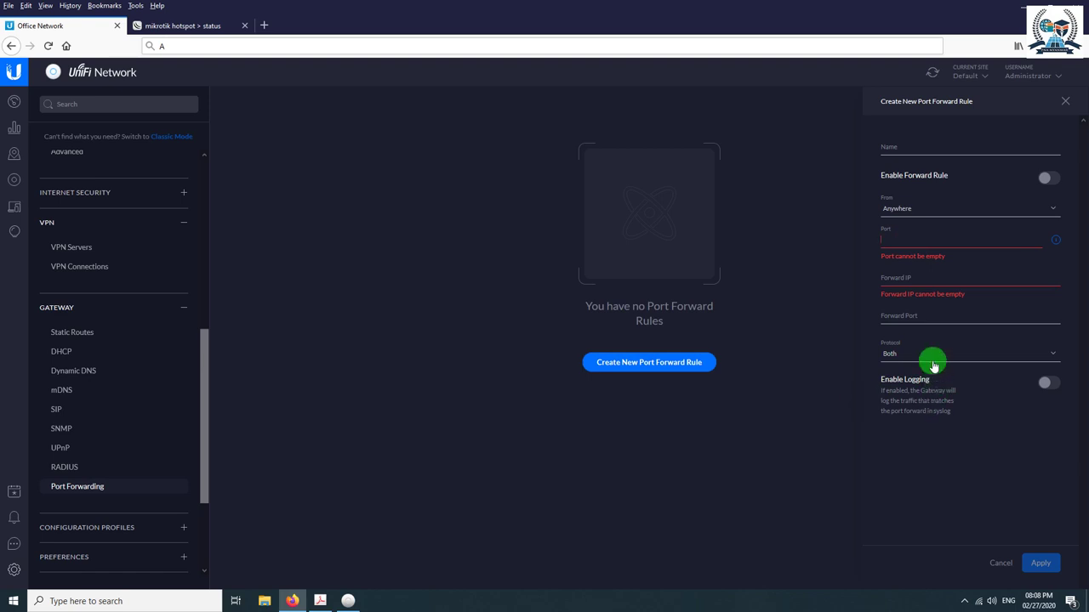
{"action": "left_click", "coordinate": [936, 323]}
{"action": "left_click", "coordinate": [949, 343]}
{"action": "left_click", "coordinate": [942, 352]}
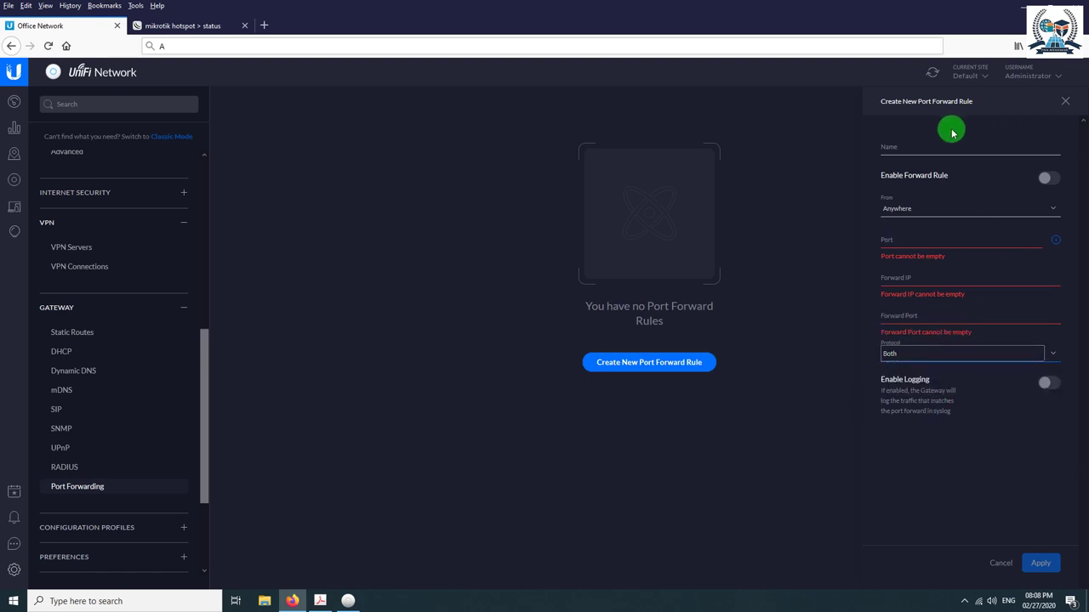
{"action": "left_click", "coordinate": [1064, 102]}
- Review the configuration profiles for switch ports and the client groups with their bandwidth limits
{"action": "scroll", "coordinate": [107, 440], "scroll_direction": "down", "scroll_amount": 3}
{"action": "left_click", "coordinate": [78, 435]}
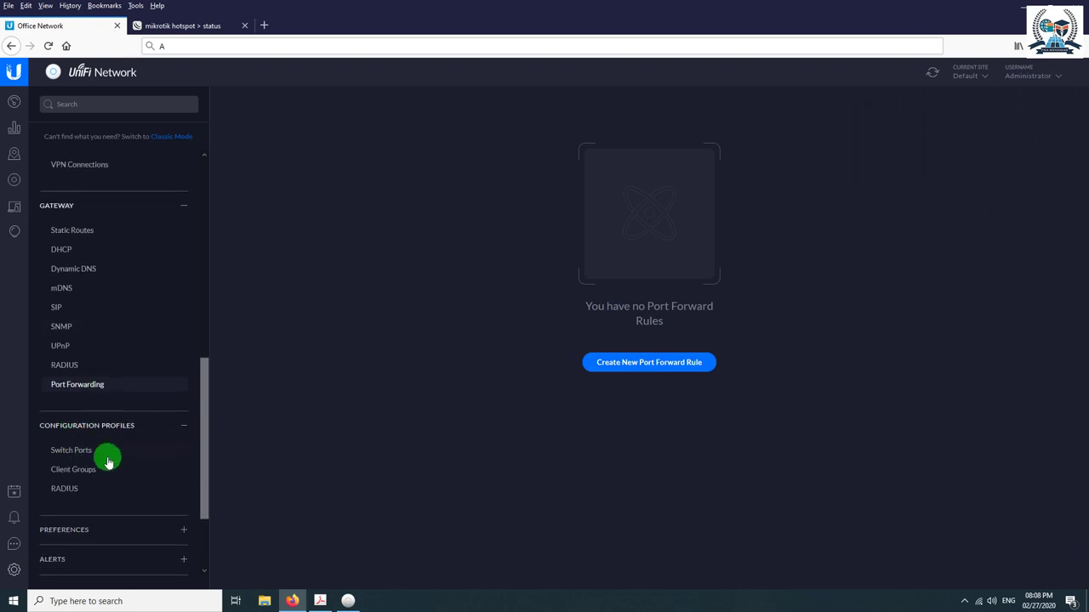
{"action": "scroll", "coordinate": [114, 447], "scroll_direction": "down", "scroll_amount": 3}
{"action": "left_click", "coordinate": [82, 348]}
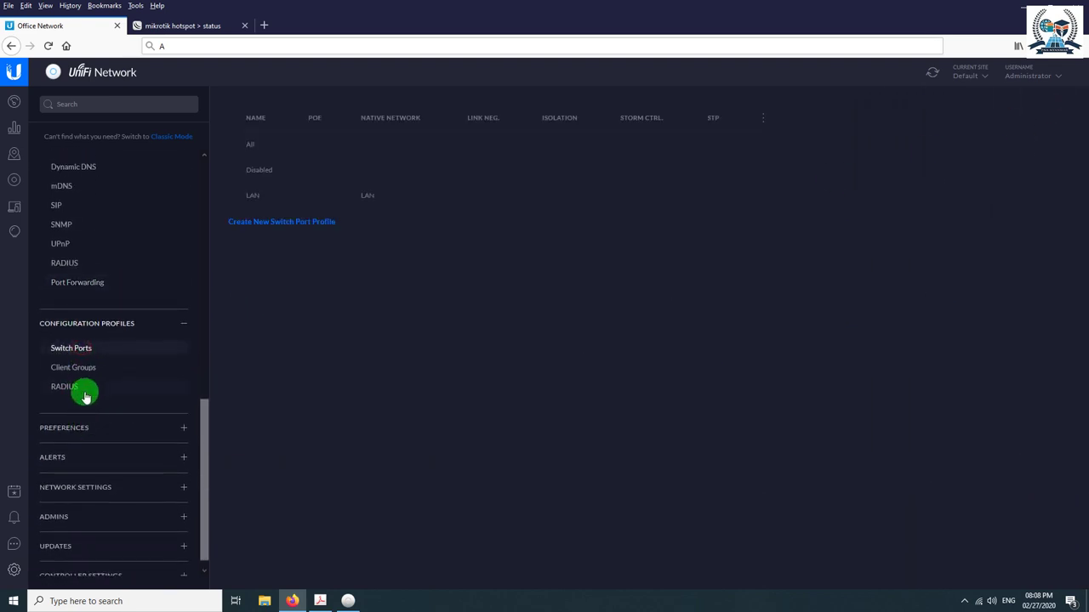
{"action": "left_click", "coordinate": [67, 369]}
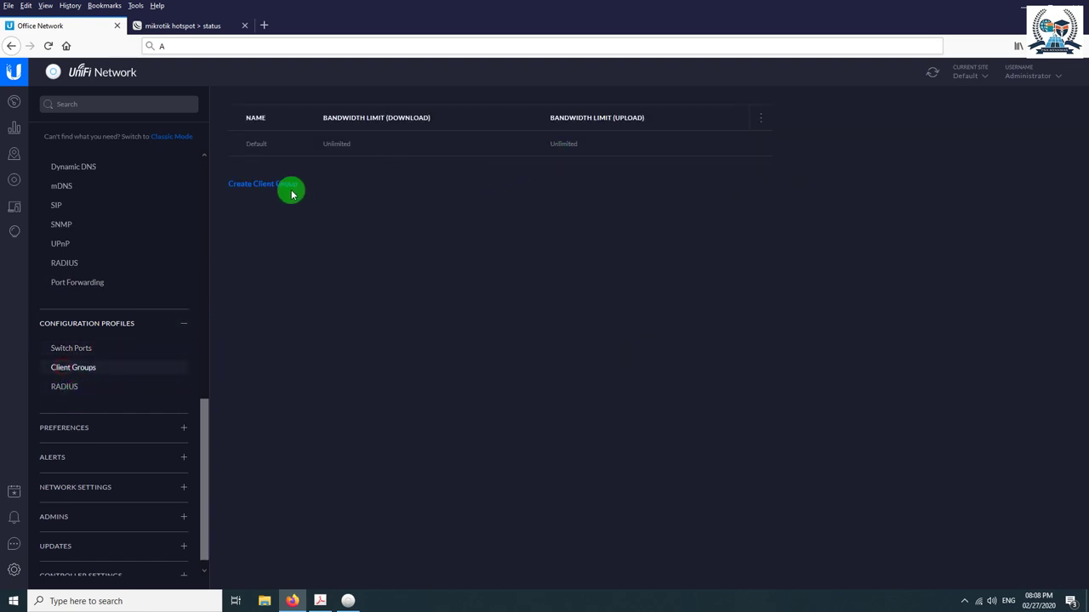
- Examine the wired and wireless options of the Factory RADIUS configuration profile and close it unsaved
{"action": "left_click", "coordinate": [61, 385]}
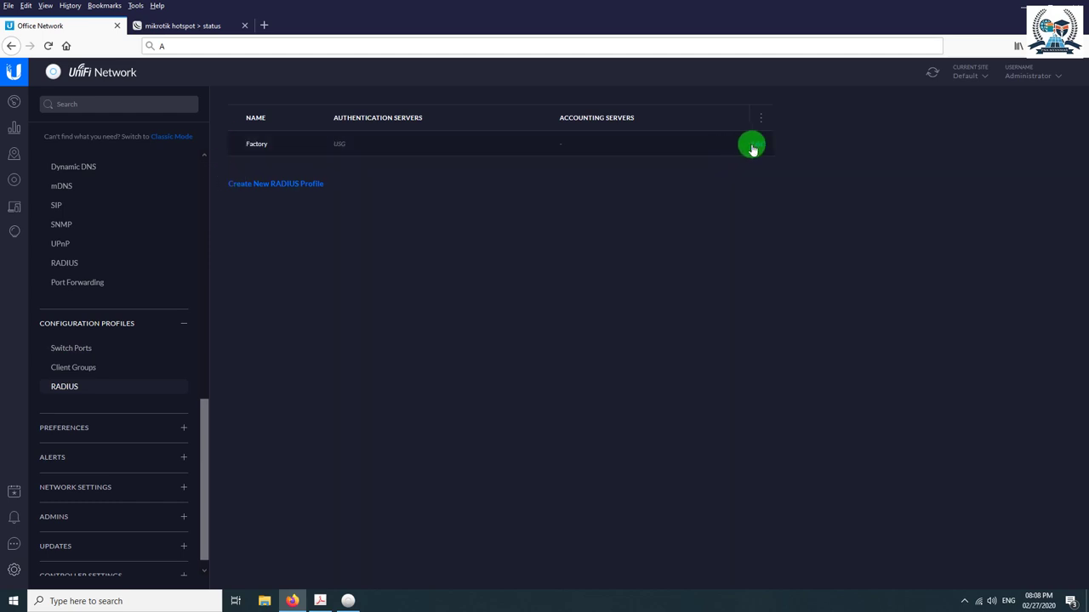
{"action": "left_click", "coordinate": [751, 148]}
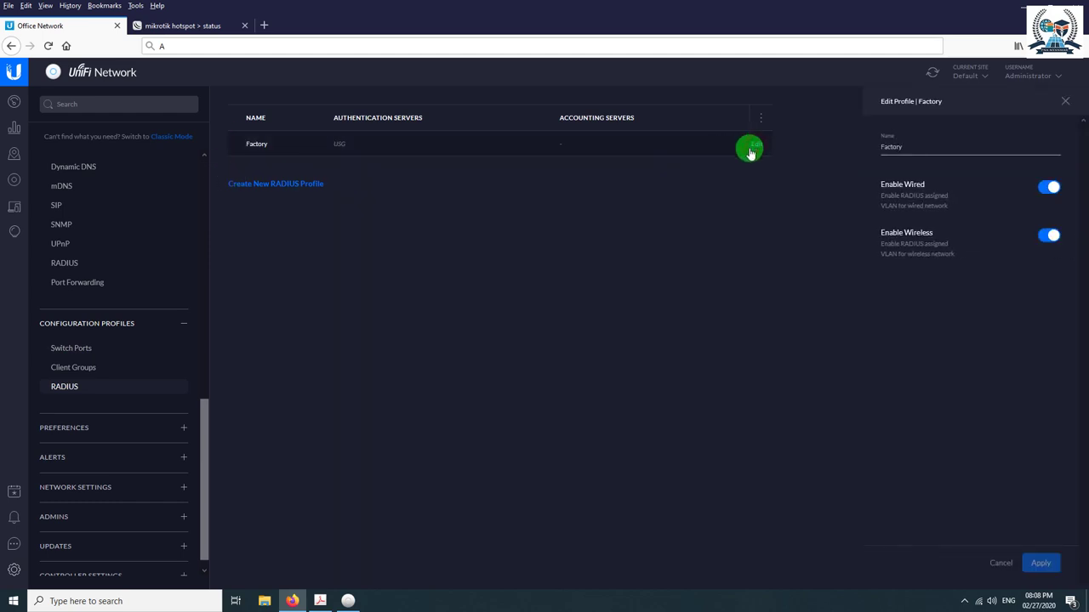
{"action": "left_click", "coordinate": [1068, 101]}
- Set the screen brightness to 91% in the general preferences and apply the change
{"action": "scroll", "coordinate": [131, 369], "scroll_direction": "down", "scroll_amount": 1}
{"action": "left_click", "coordinate": [88, 416]}
{"action": "scroll", "coordinate": [95, 426], "scroll_direction": "down", "scroll_amount": 3}
{"action": "left_click", "coordinate": [71, 361]}
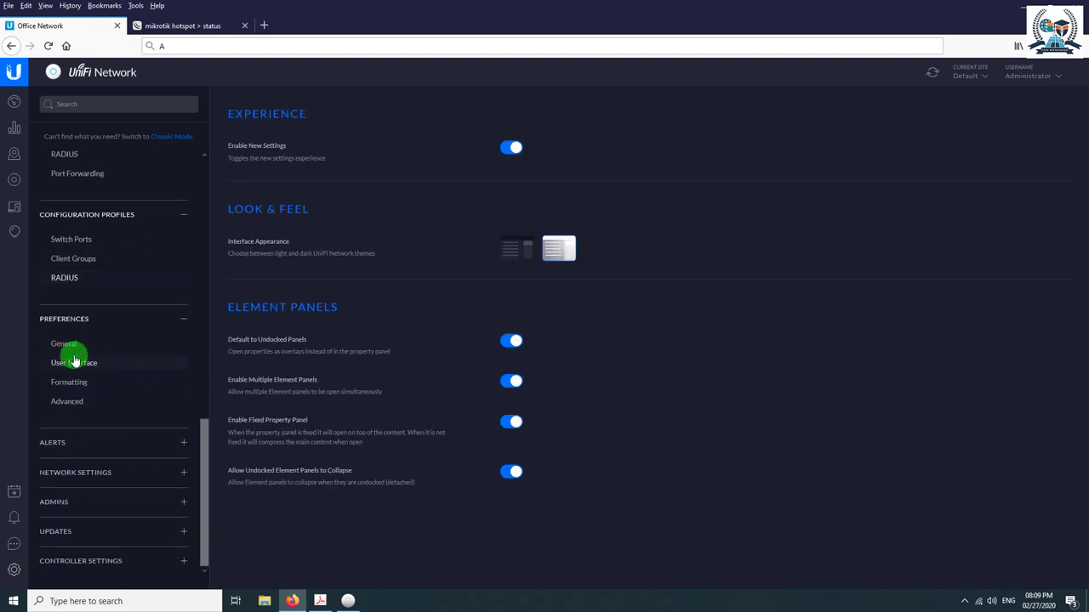
{"action": "left_click", "coordinate": [68, 343]}
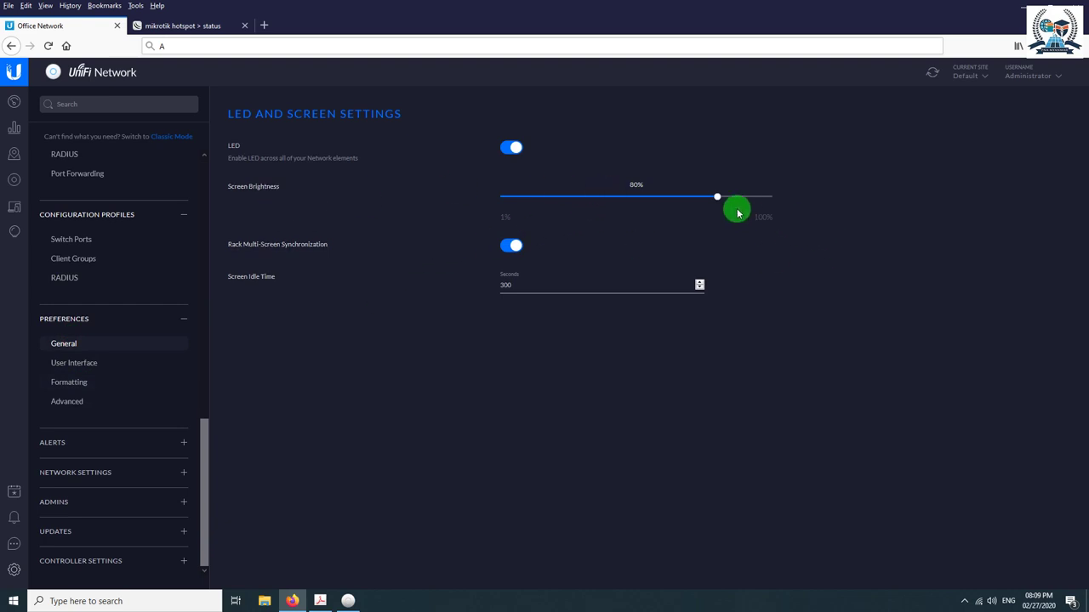
{"action": "mouse_move", "coordinate": [739, 197]}
{"action": "left_mouse_down"}
{"action": "mouse_move", "coordinate": [754, 199]}
{"action": "mouse_move", "coordinate": [748, 208]}
{"action": "left_mouse_up"}
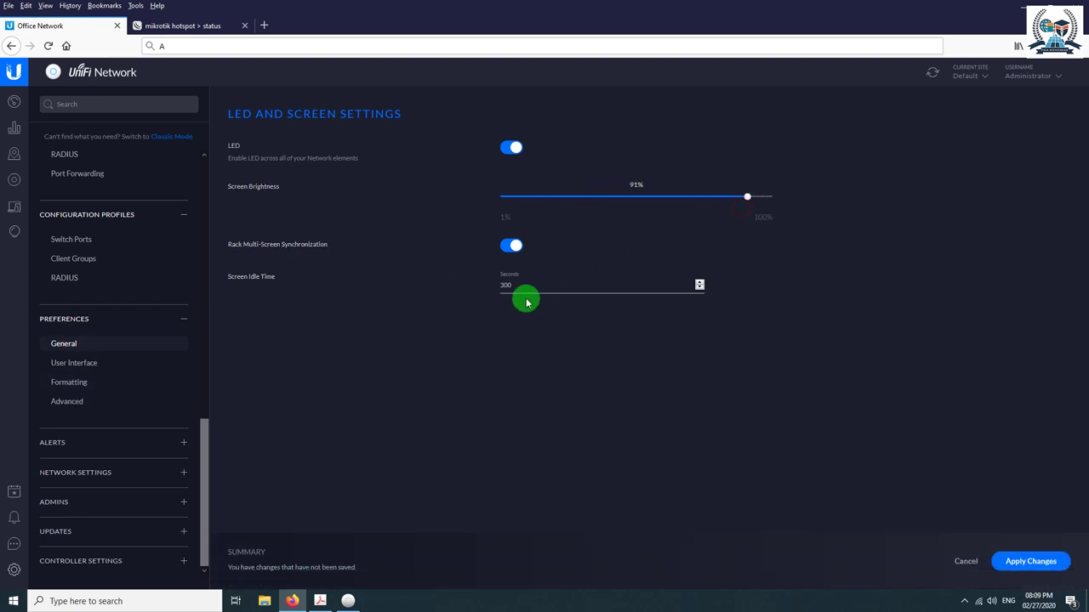
{"action": "left_click", "coordinate": [78, 395]}
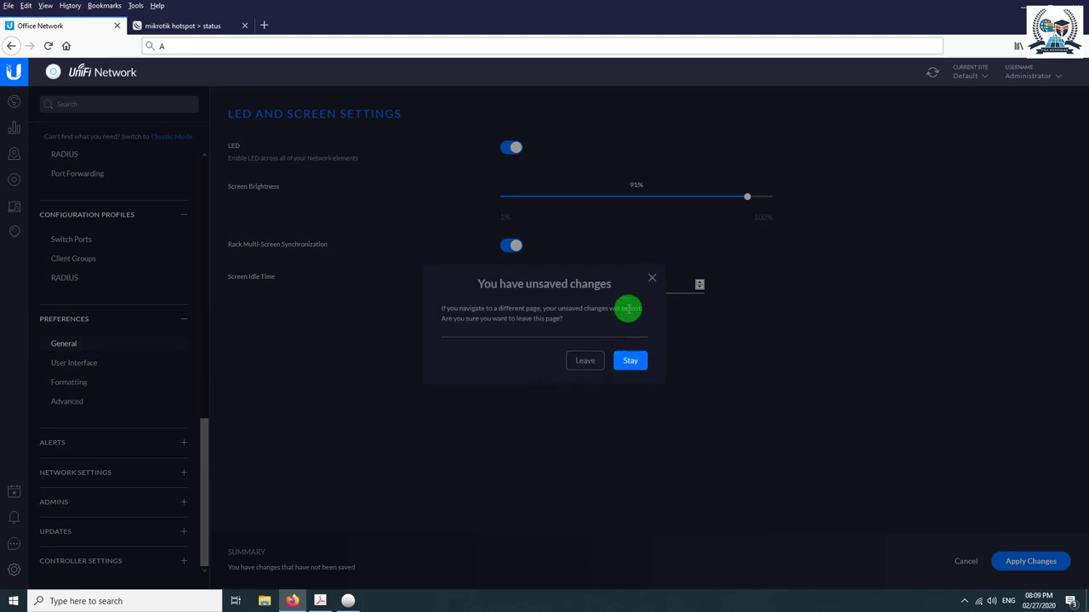
{"action": "left_click", "coordinate": [651, 277]}
{"action": "left_click", "coordinate": [1024, 561]}
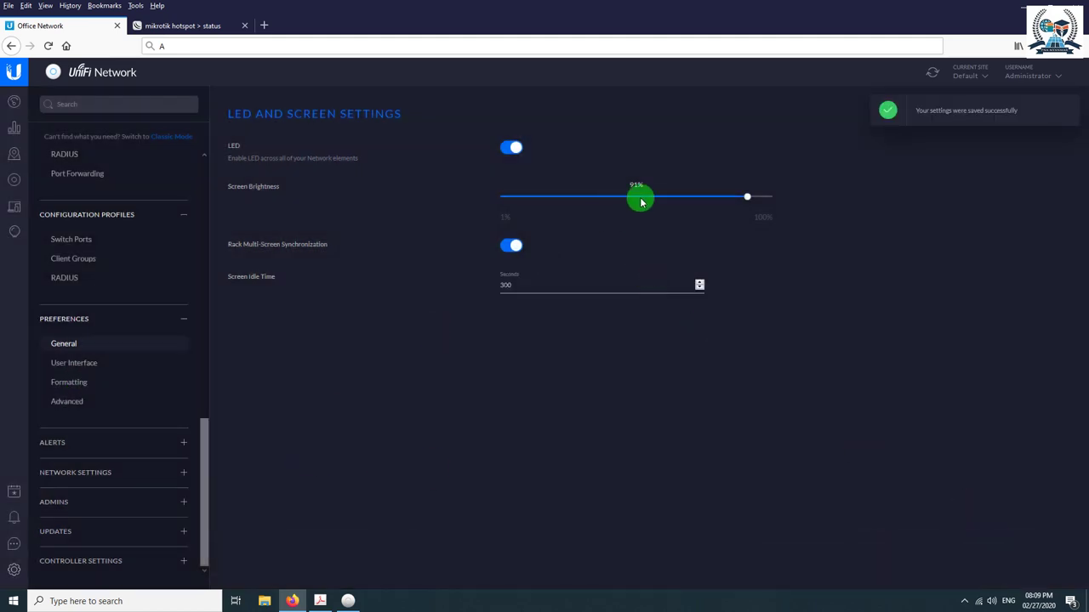
- Set the date format to DD/MM/YYYY in the formatting preferences and apply the change
{"action": "left_click", "coordinate": [126, 372]}
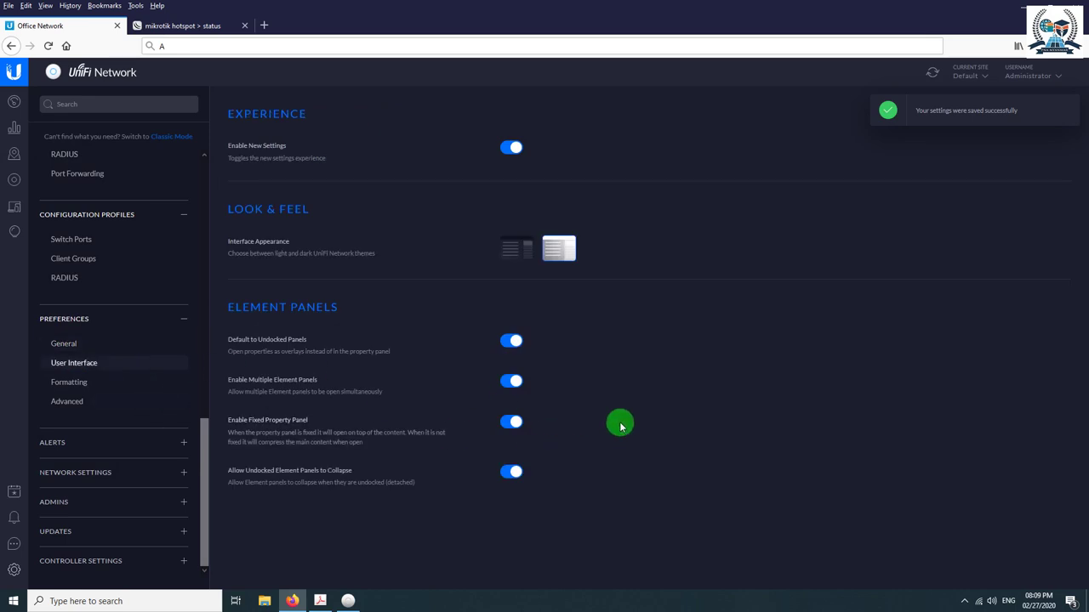
{"action": "left_click", "coordinate": [58, 380]}
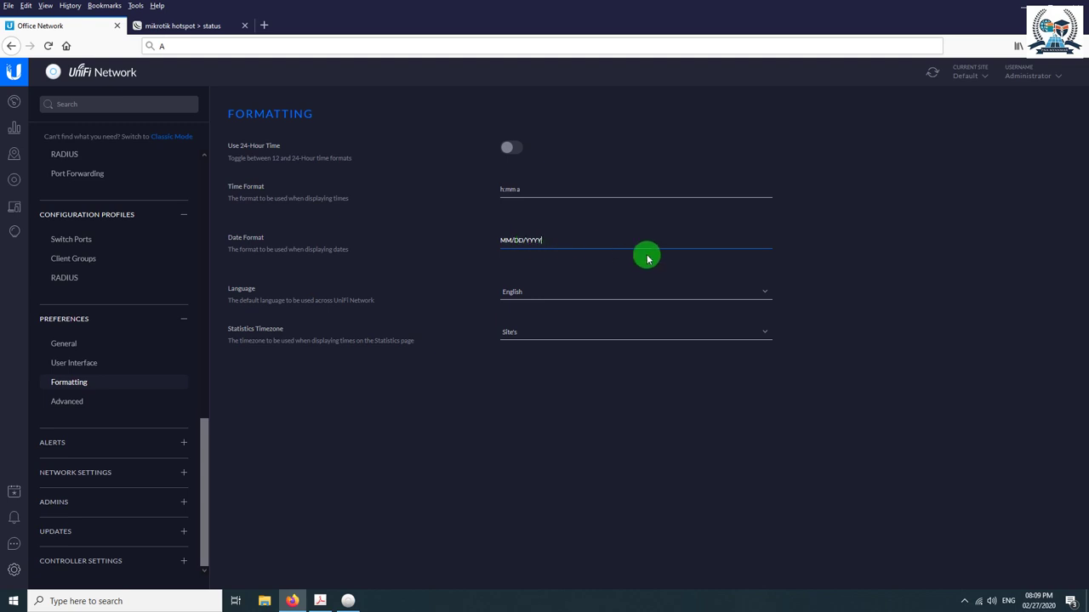
{"action": "left_click", "coordinate": [765, 242]}
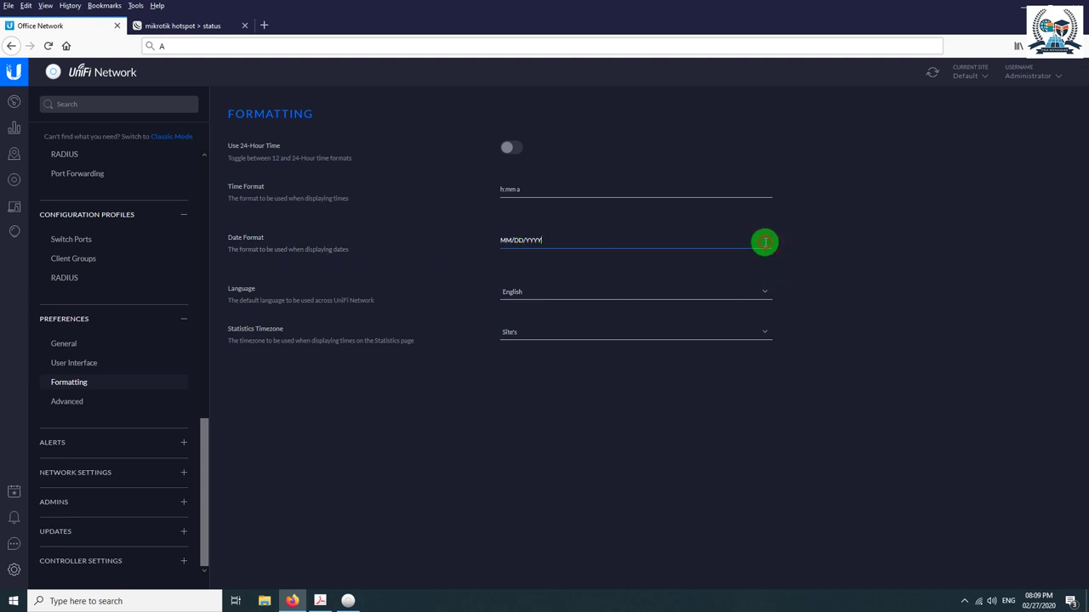
{"action": "left_click_drag", "start_coordinate": [520, 243], "coordinate": [481, 241]}
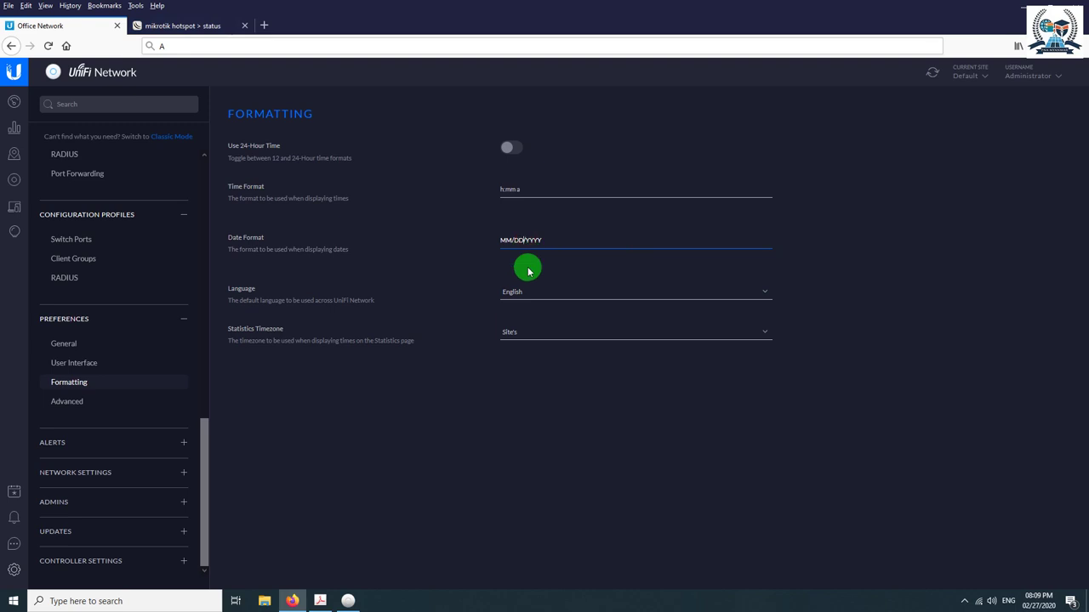
{"action": "type", "text": "DD/"}
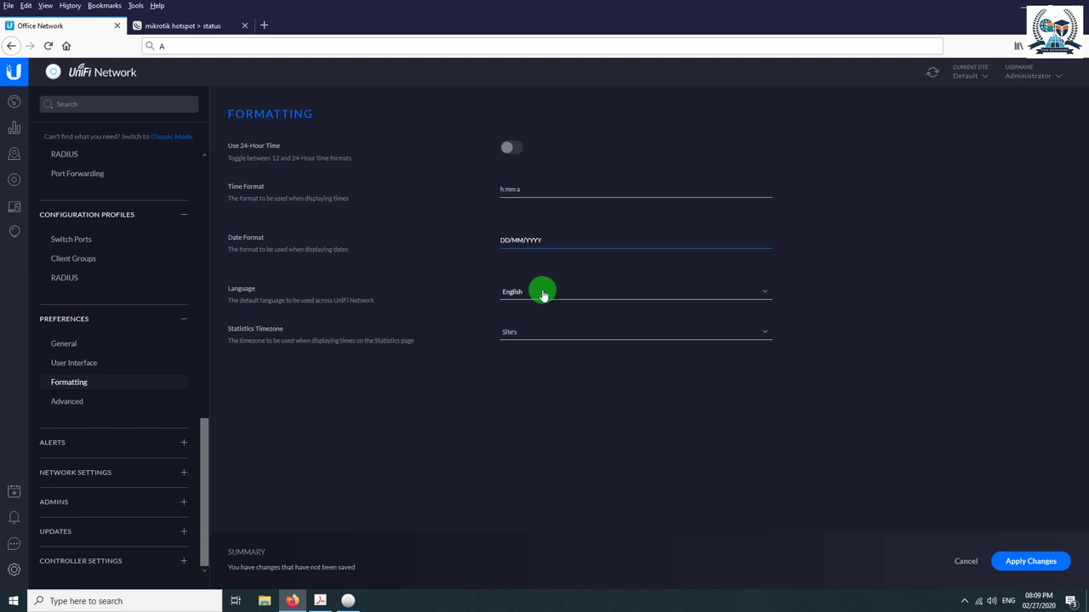
{"action": "left_click", "coordinate": [542, 290]}
{"action": "left_click", "coordinate": [541, 296]}
{"action": "left_click", "coordinate": [538, 332]}
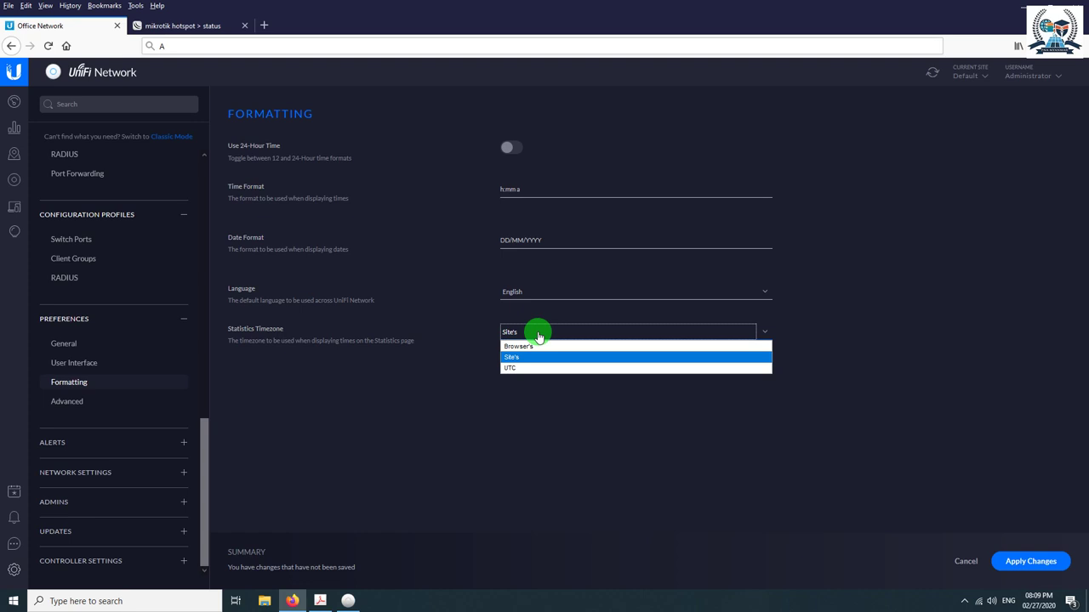
{"action": "left_click", "coordinate": [537, 335]}
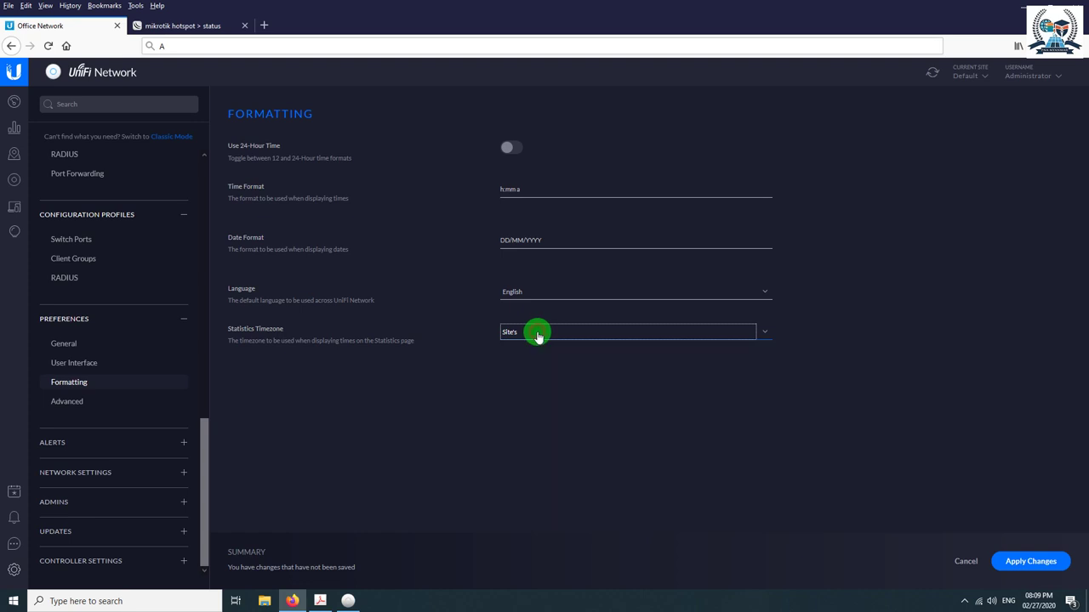
{"action": "left_click", "coordinate": [1012, 557]}
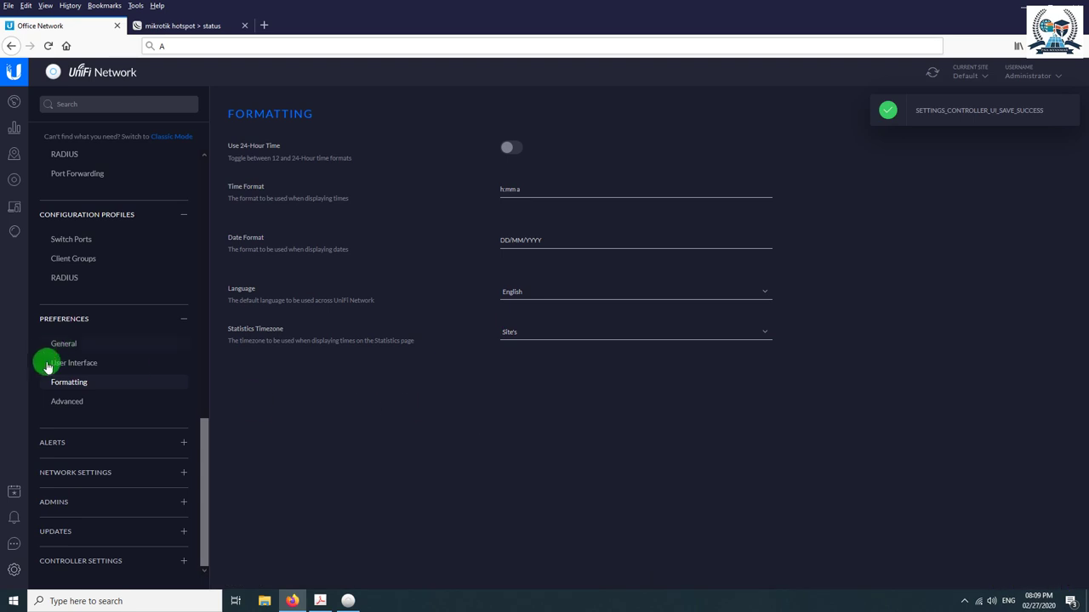
- Review the advanced data preferences and the alert event categories, including the notification options for admin events
{"action": "left_click", "coordinate": [68, 403]}
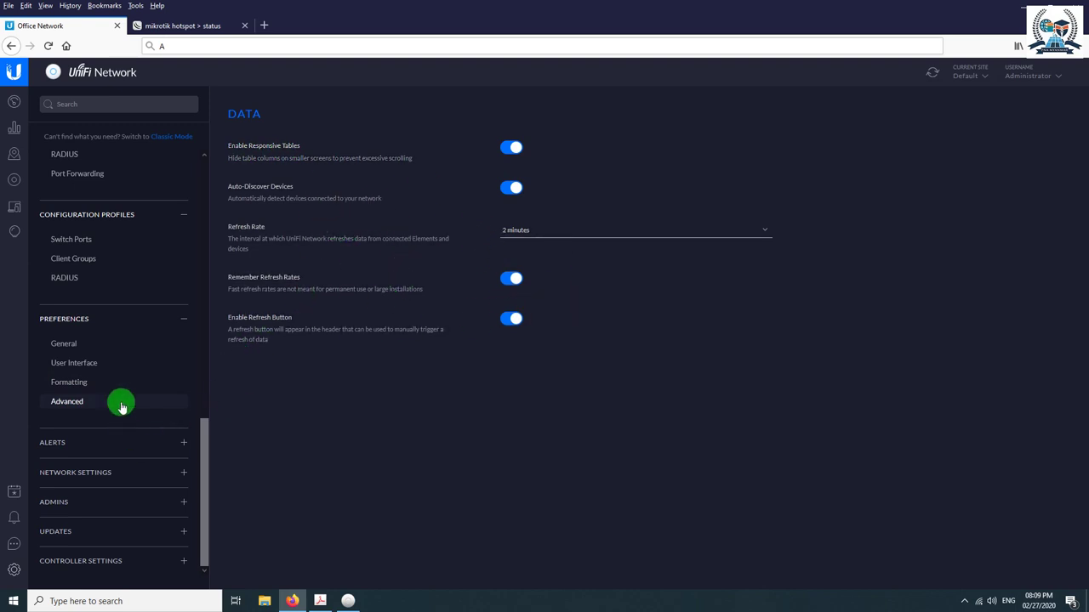
{"action": "left_click", "coordinate": [73, 439]}
{"action": "scroll", "coordinate": [131, 353], "scroll_direction": "down", "scroll_amount": 1}
{"action": "left_click", "coordinate": [63, 410]}
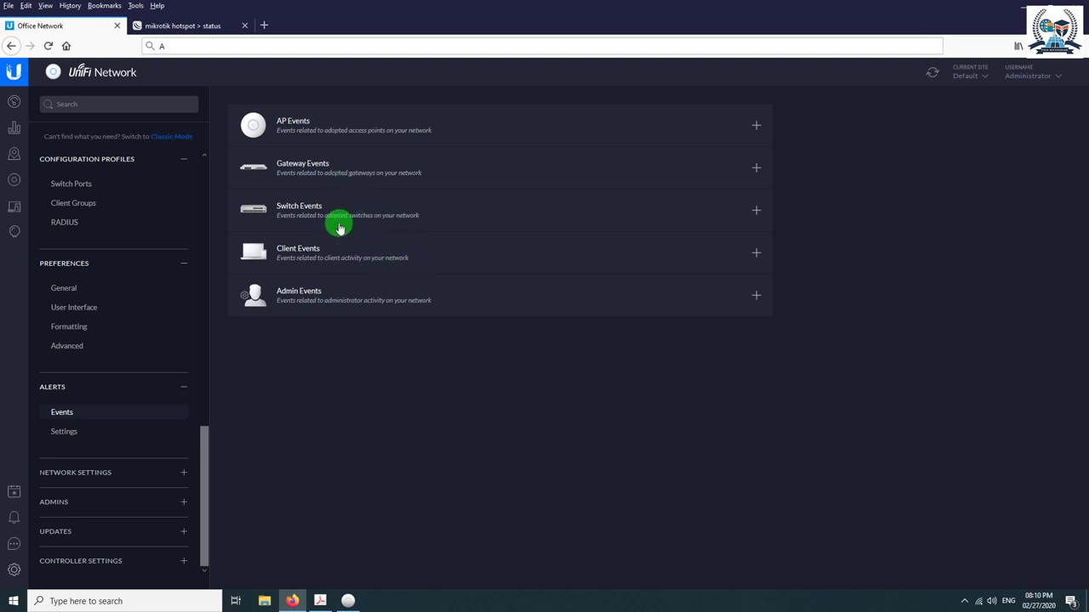
{"action": "left_click", "coordinate": [759, 294]}
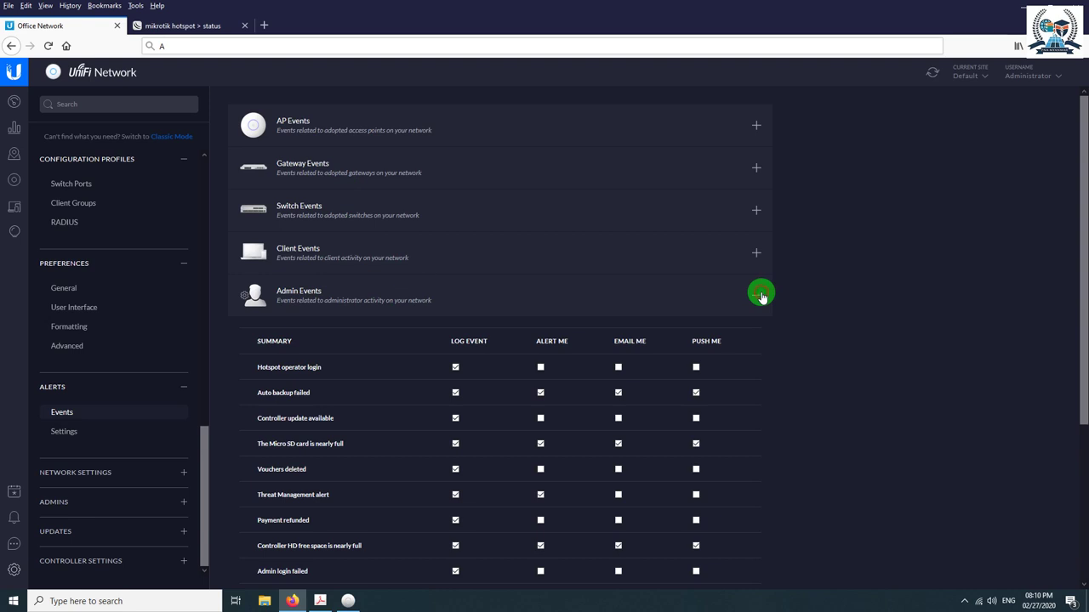
{"action": "scroll", "coordinate": [817, 263], "scroll_direction": "down", "scroll_amount": 3}
{"action": "scroll", "coordinate": [786, 272], "scroll_direction": "up", "scroll_amount": 3}
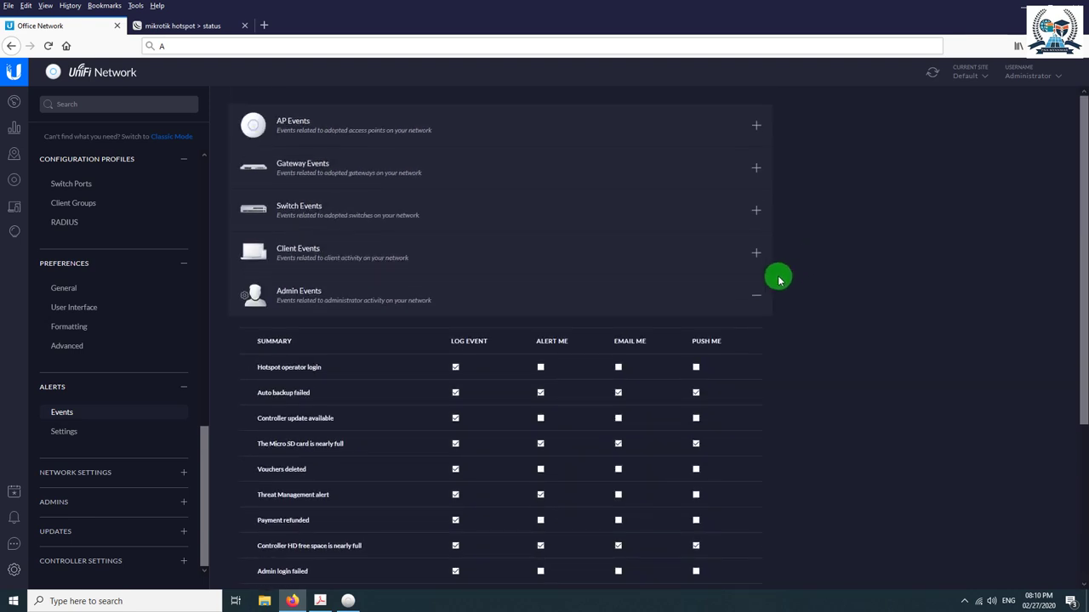
{"action": "left_click", "coordinate": [758, 293]}
- Look through the alert settings for notifications, alert emails and the mail server
{"action": "left_click", "coordinate": [118, 429]}
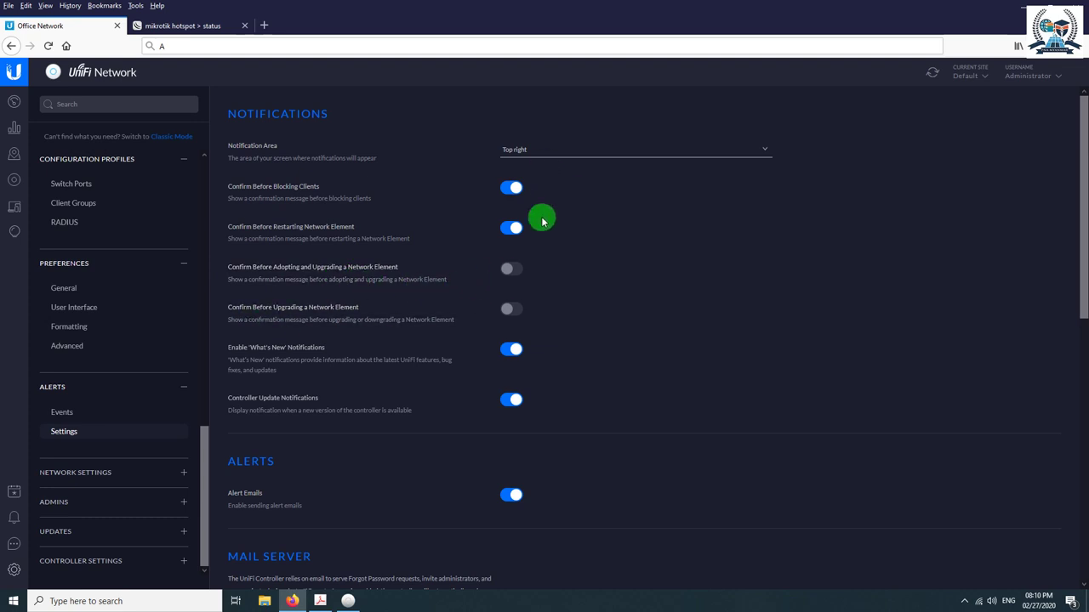
{"action": "scroll", "coordinate": [527, 247], "scroll_direction": "down", "scroll_amount": 3}
{"action": "scroll", "coordinate": [263, 398], "scroll_direction": "down", "scroll_amount": 4}
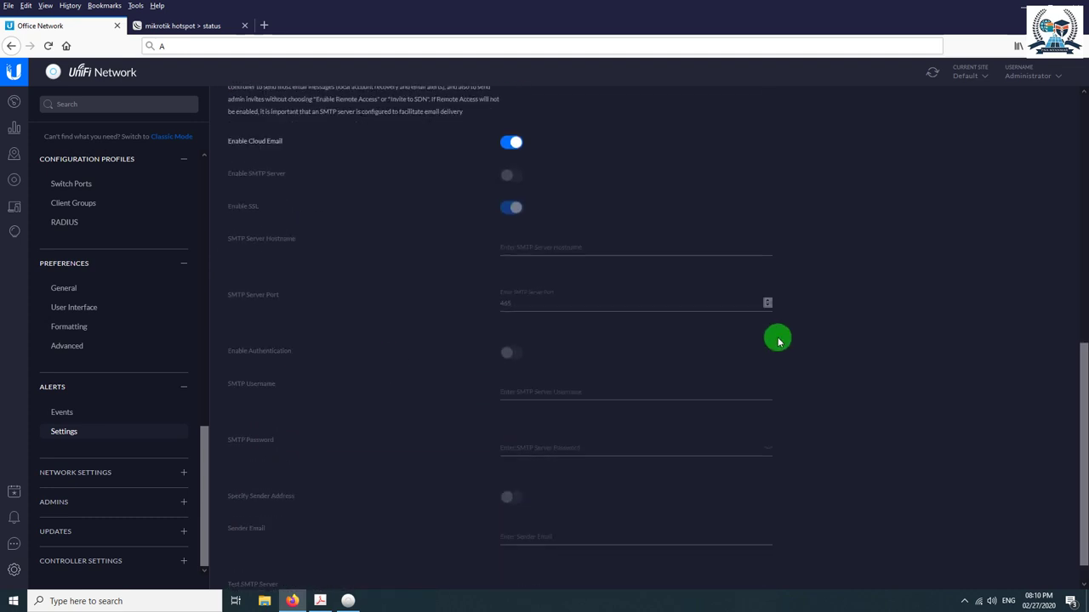
- Review the network's location and time settings, including timezone, country or territory and NTP servers
{"action": "left_click", "coordinate": [126, 471]}
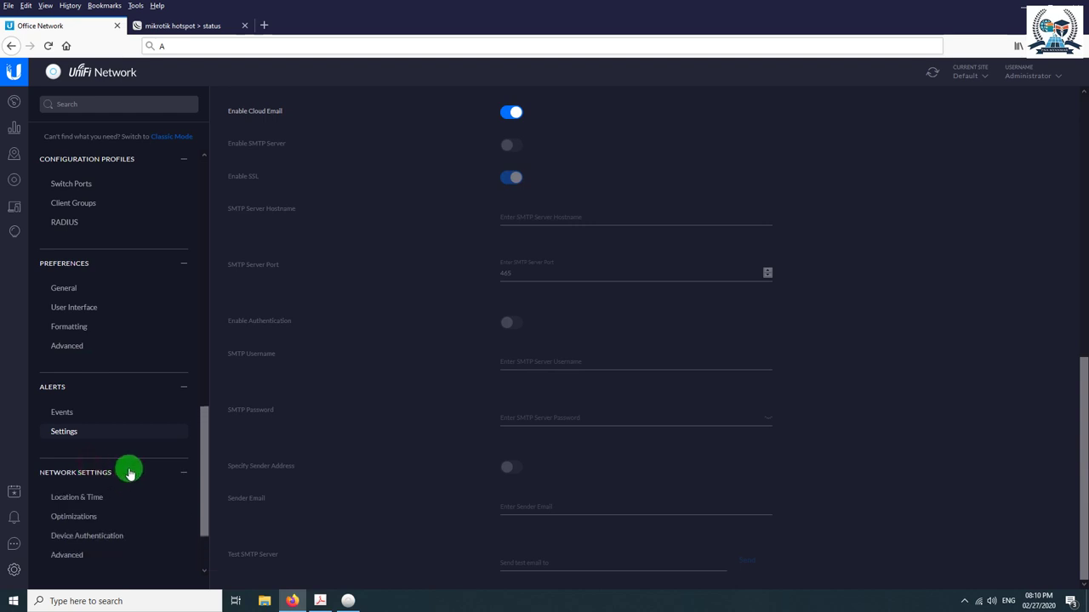
{"action": "scroll", "coordinate": [128, 470], "scroll_direction": "down", "scroll_amount": 1}
{"action": "scroll", "coordinate": [150, 446], "scroll_direction": "down", "scroll_amount": 1}
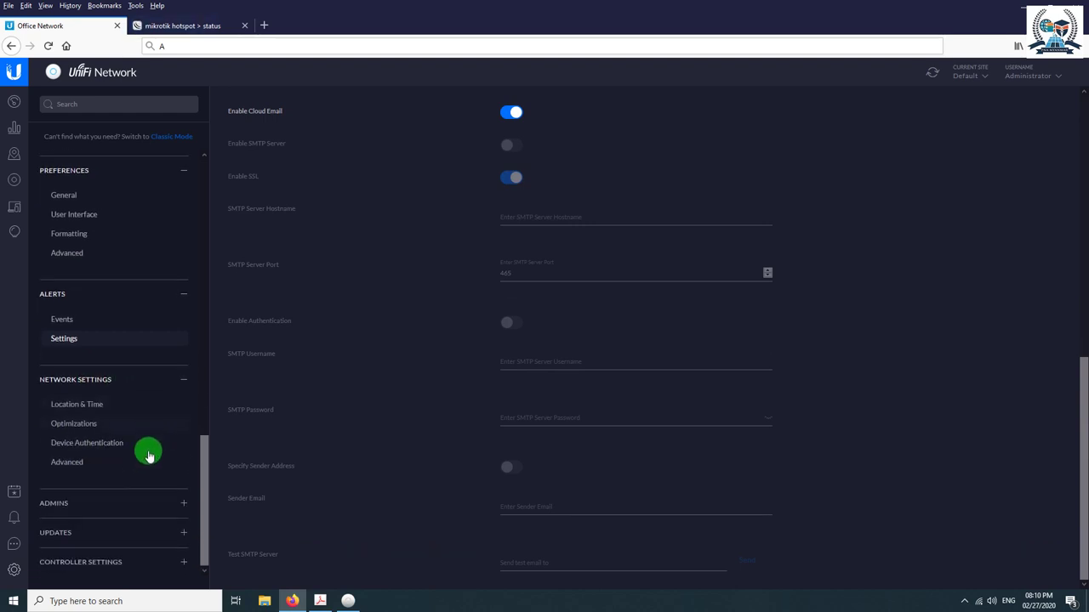
{"action": "left_click", "coordinate": [76, 407]}
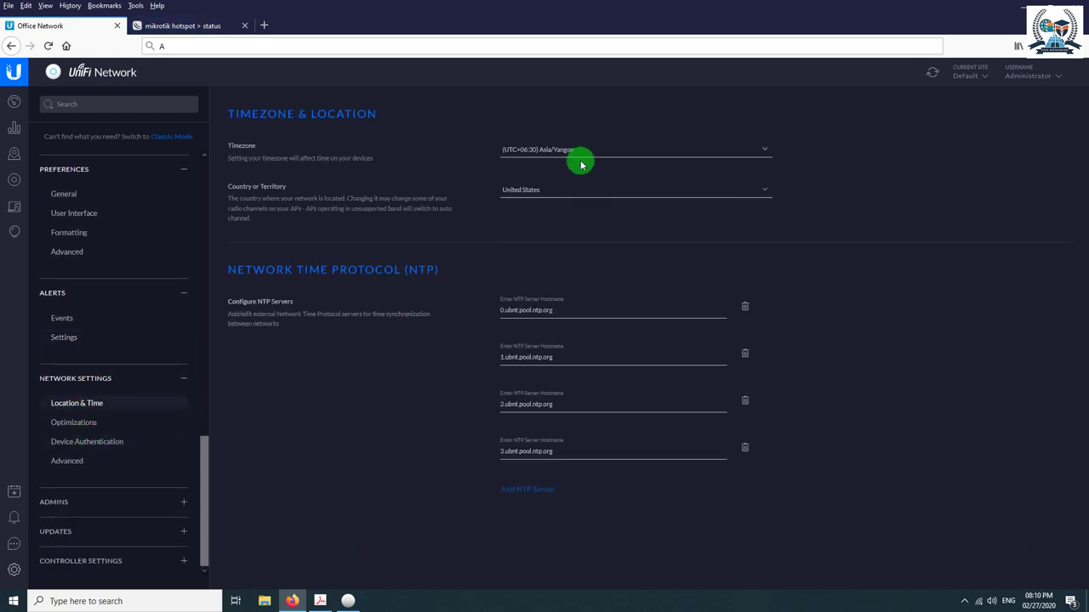
{"action": "left_click", "coordinate": [584, 155]}
{"action": "left_click", "coordinate": [585, 151]}
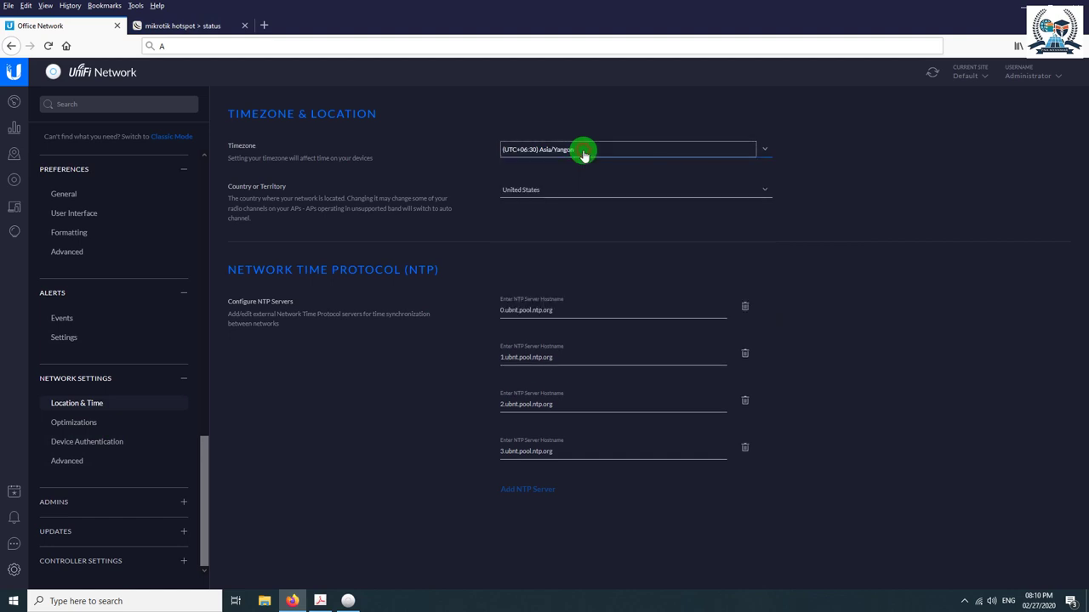
{"action": "left_click", "coordinate": [547, 192]}
{"action": "left_click", "coordinate": [547, 190]}
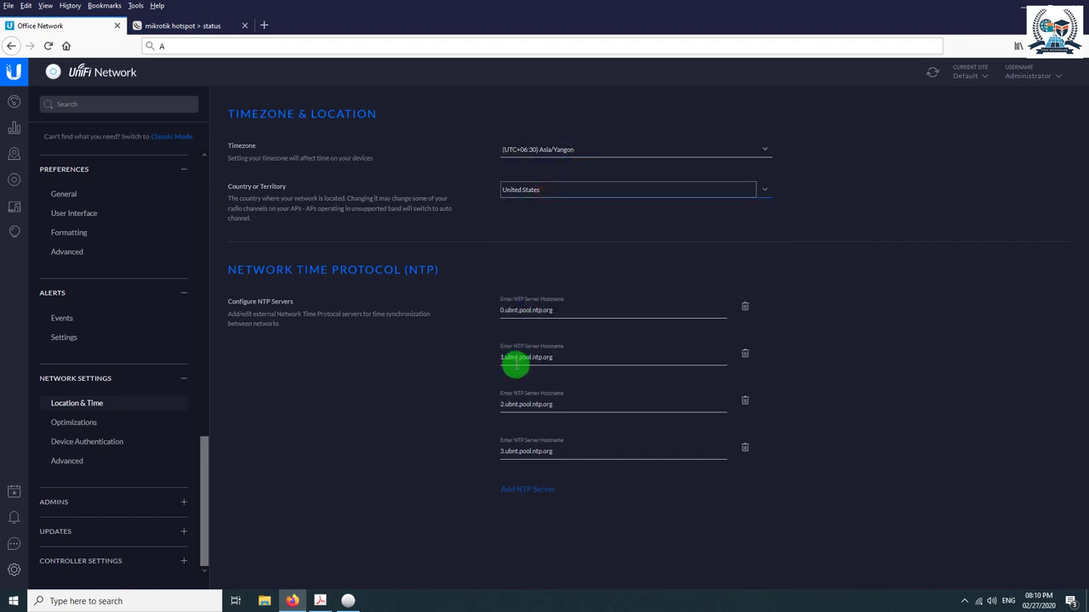
{"action": "left_click", "coordinate": [554, 311]}
{"action": "left_click", "coordinate": [561, 356]}
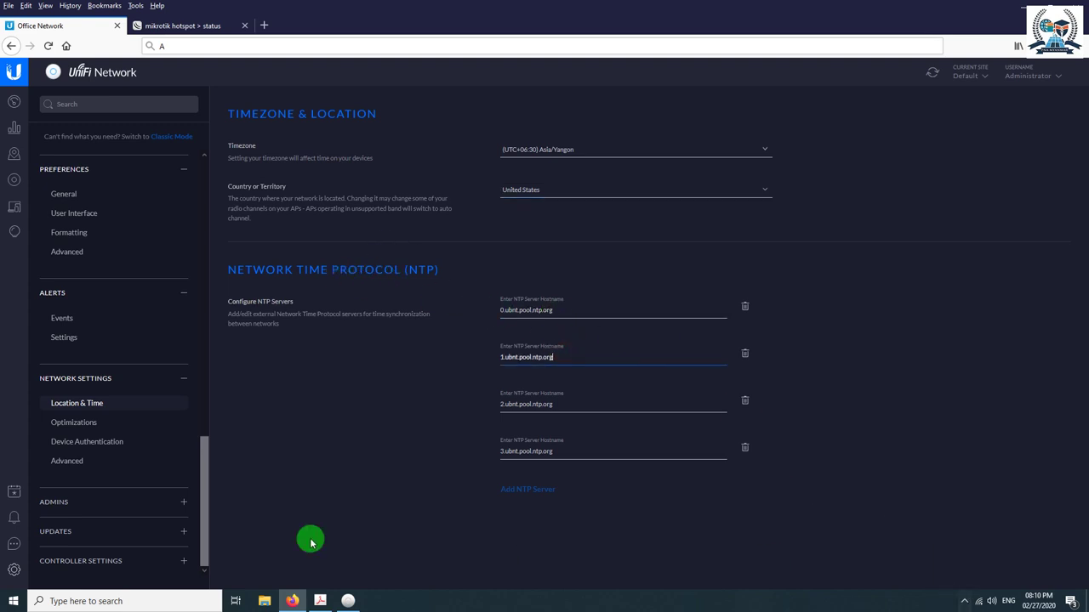
- Check the network auto-optimization option and the SSH authentication settings for devices
{"action": "left_click", "coordinate": [85, 423]}
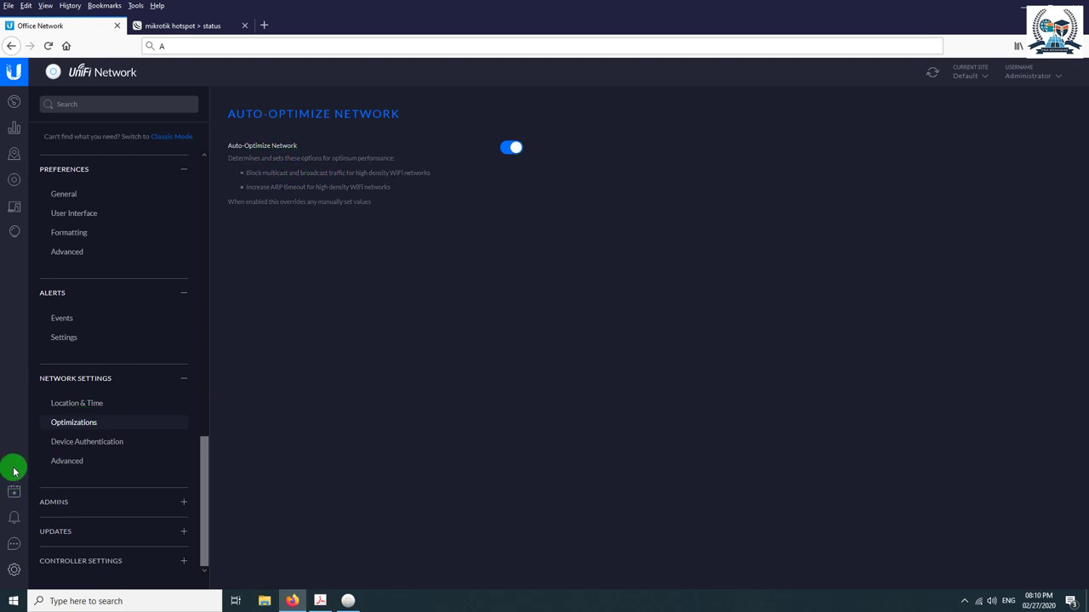
{"action": "left_click", "coordinate": [68, 443]}
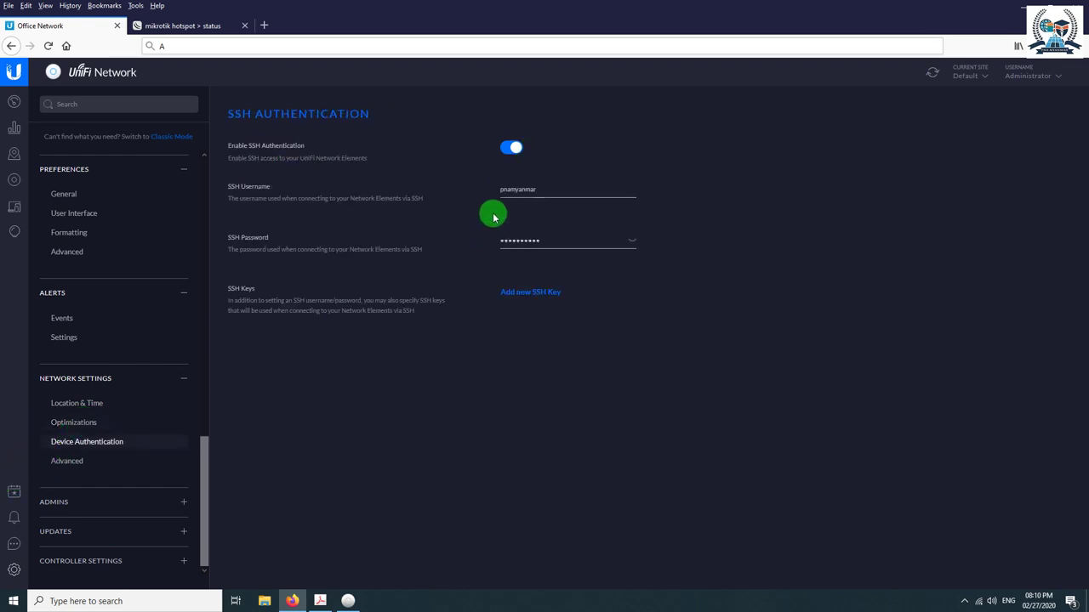
{"action": "left_click", "coordinate": [557, 240]}
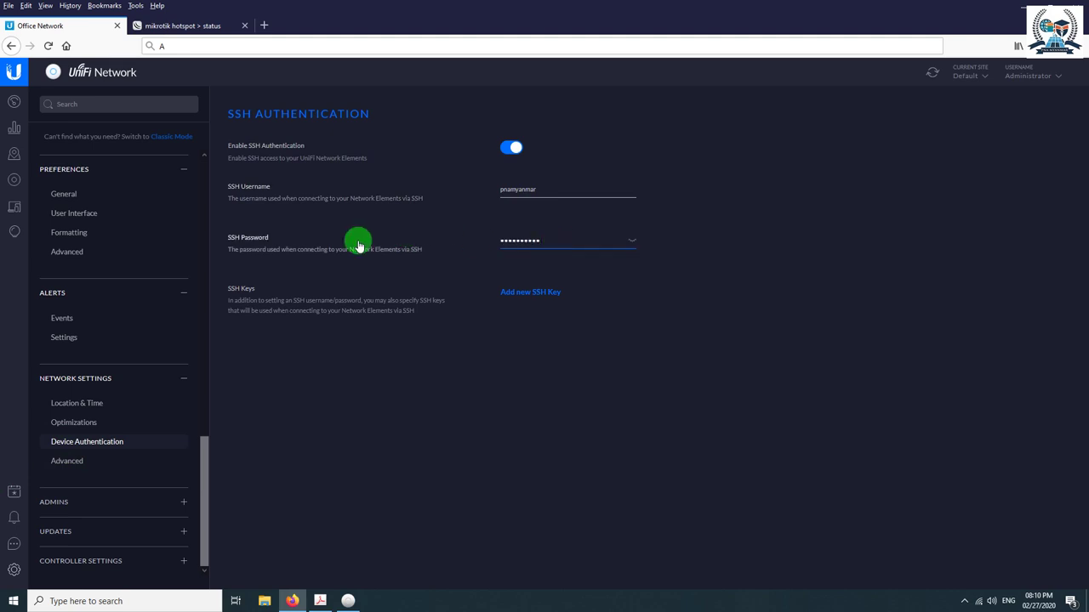
- Rename the site to Office Network in the advanced network settings and apply the change
{"action": "left_click", "coordinate": [68, 461]}
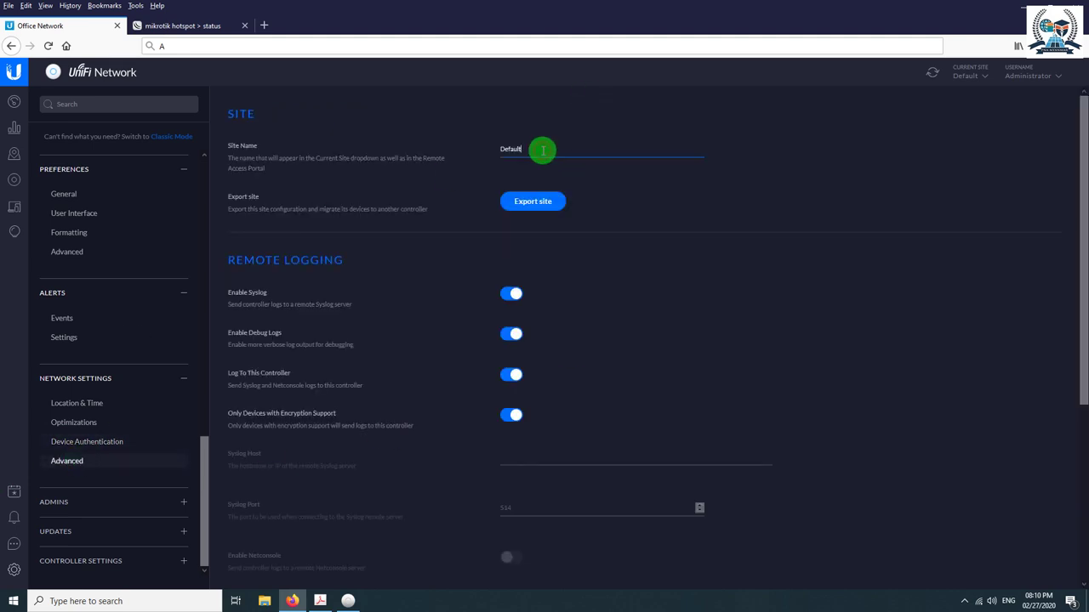
{"action": "left_click_drag", "start_coordinate": [542, 150], "coordinate": [428, 132]}
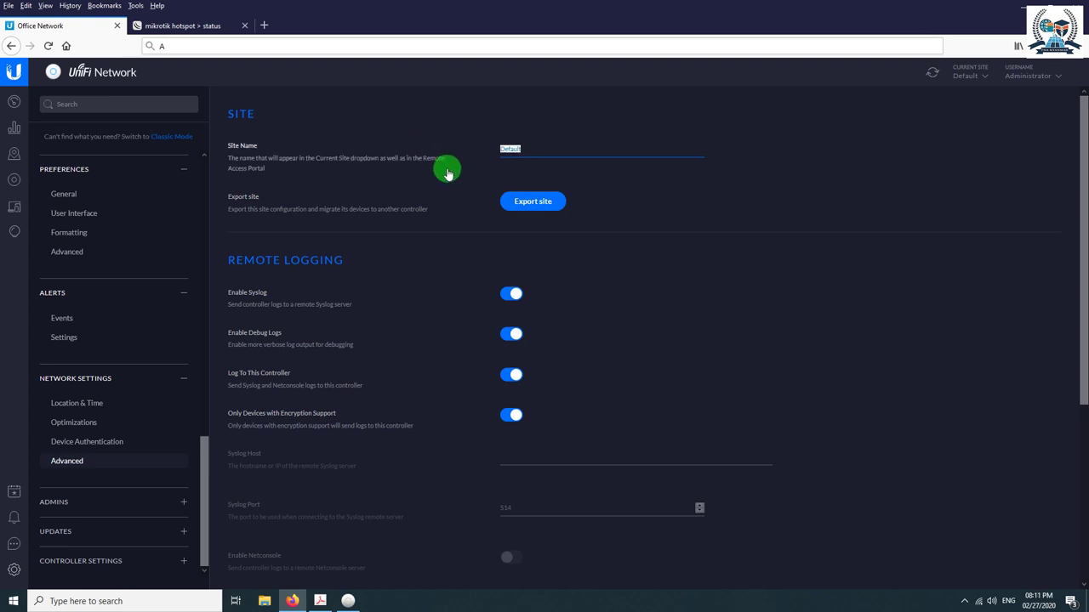
{"action": "type", "text": "o"}
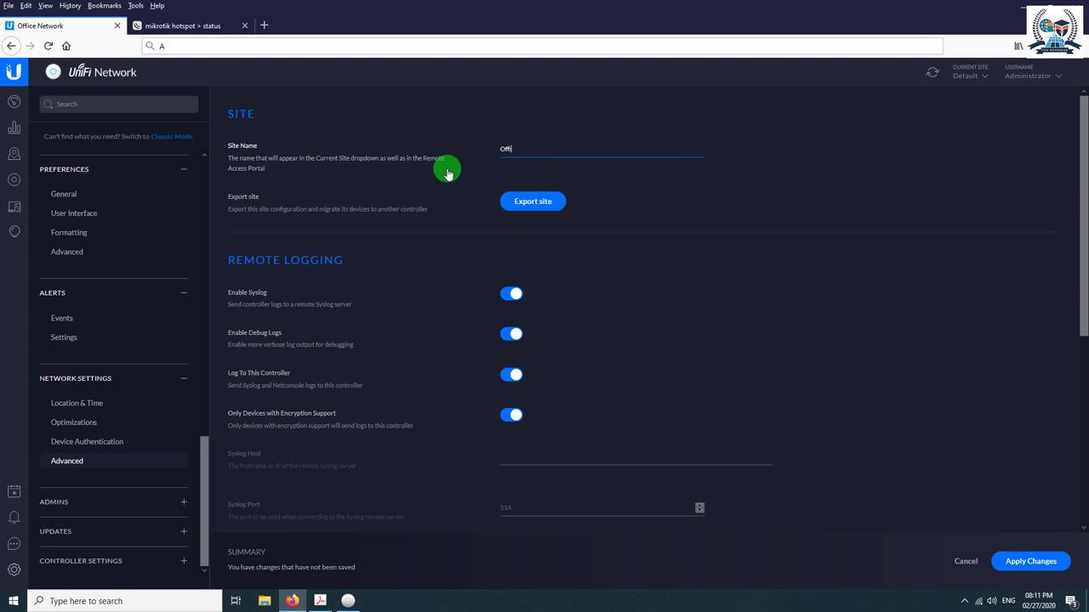
{"action": "type", "text": "ffice Network"}
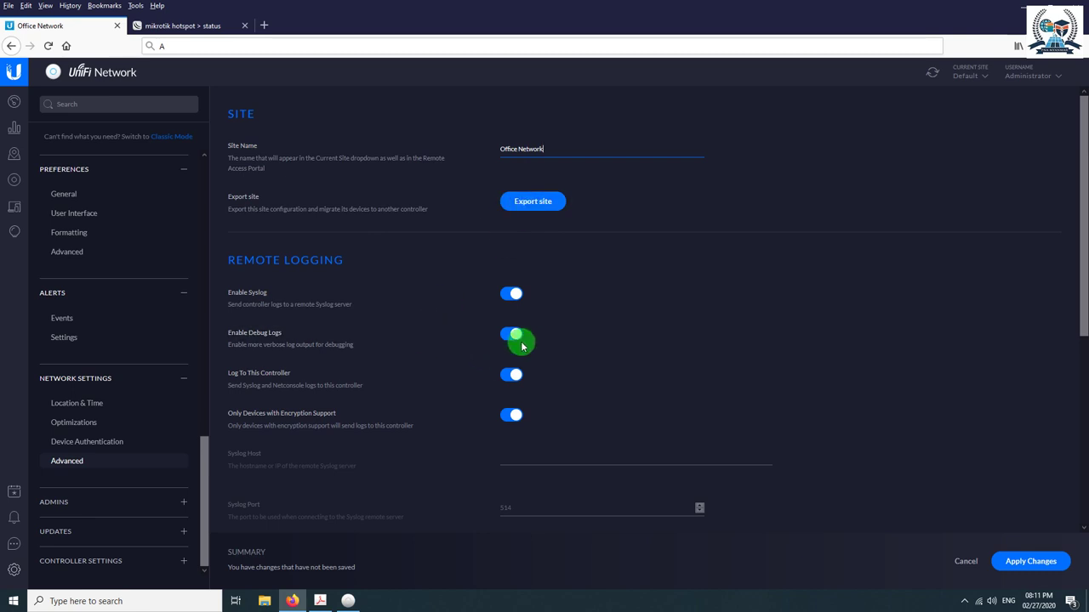
{"action": "scroll", "coordinate": [817, 491], "scroll_direction": "down", "scroll_amount": 3}
{"action": "left_click", "coordinate": [1024, 563]}
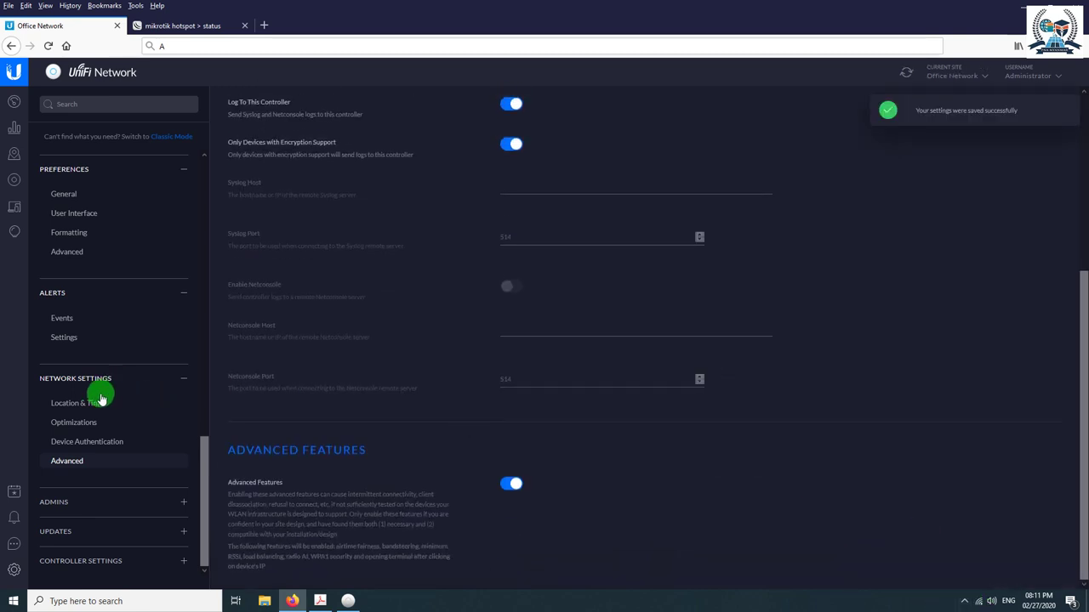
- Look at the network administrators list and the available methods for adding a new admin
{"action": "left_click", "coordinate": [80, 503]}
{"action": "left_click", "coordinate": [102, 542]}
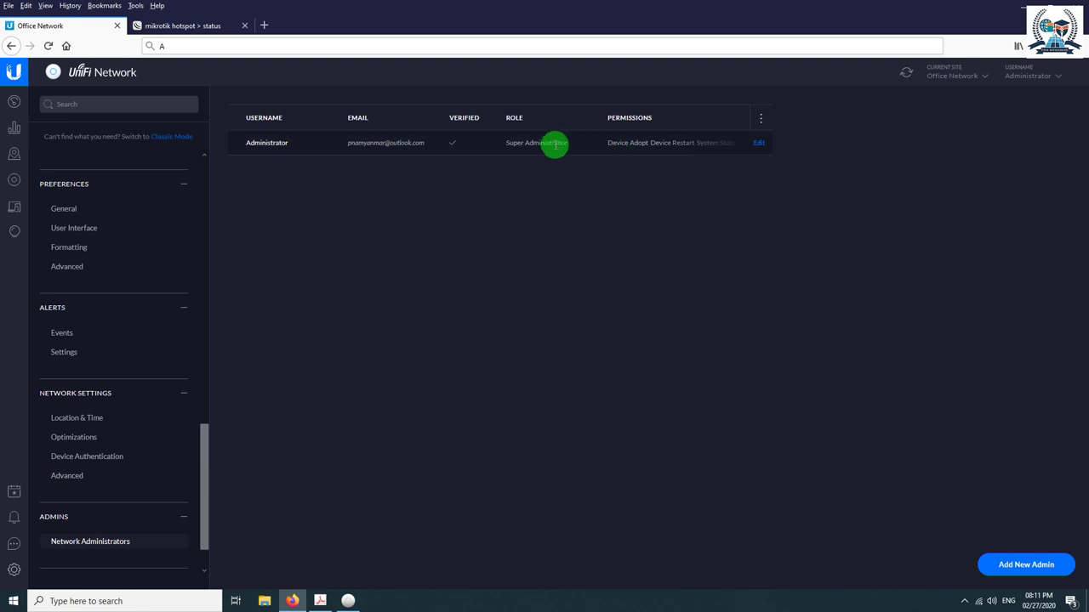
{"action": "left_click", "coordinate": [1028, 565]}
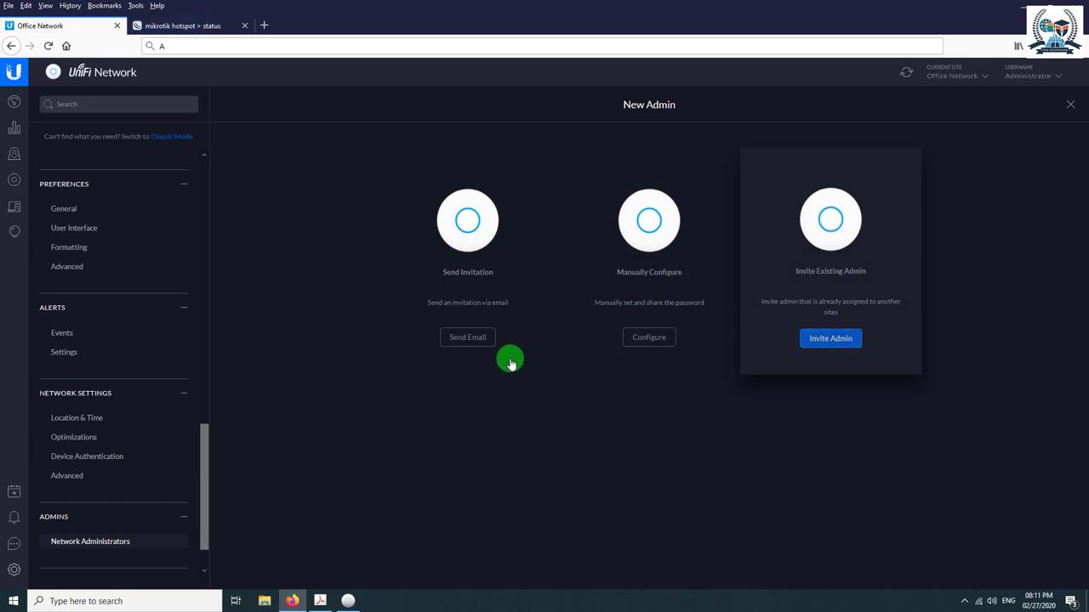
{"action": "left_click", "coordinate": [456, 350]}
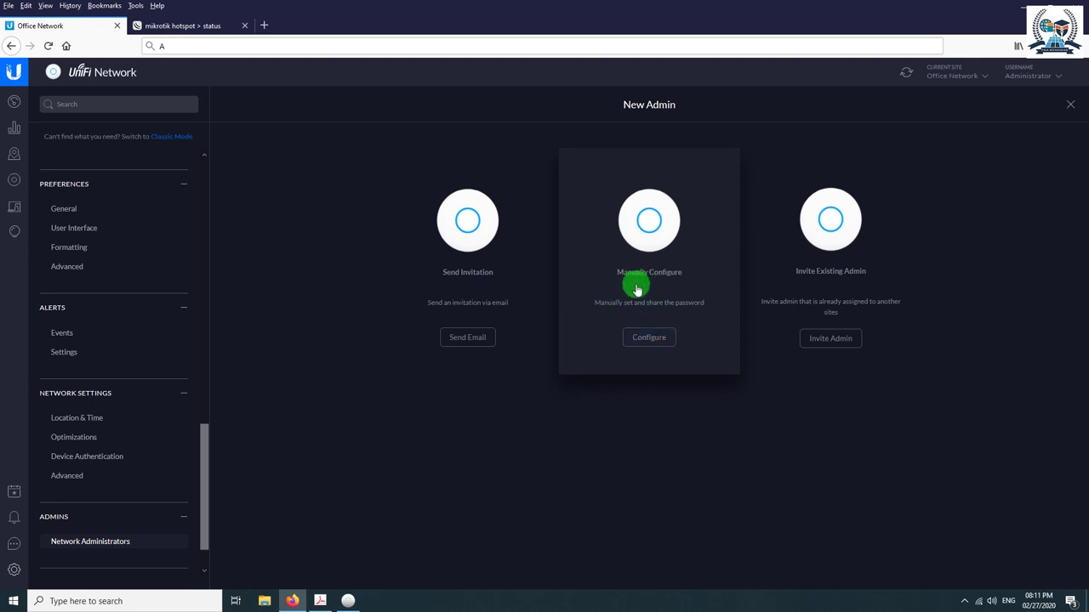
{"action": "left_click", "coordinate": [647, 339]}
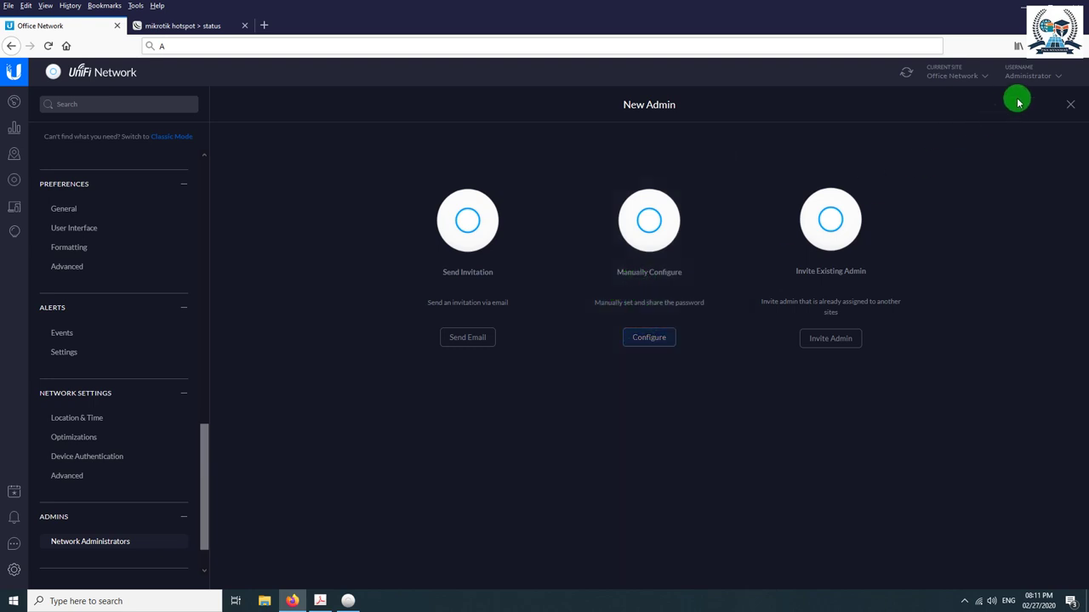
{"action": "left_click", "coordinate": [1066, 103]}
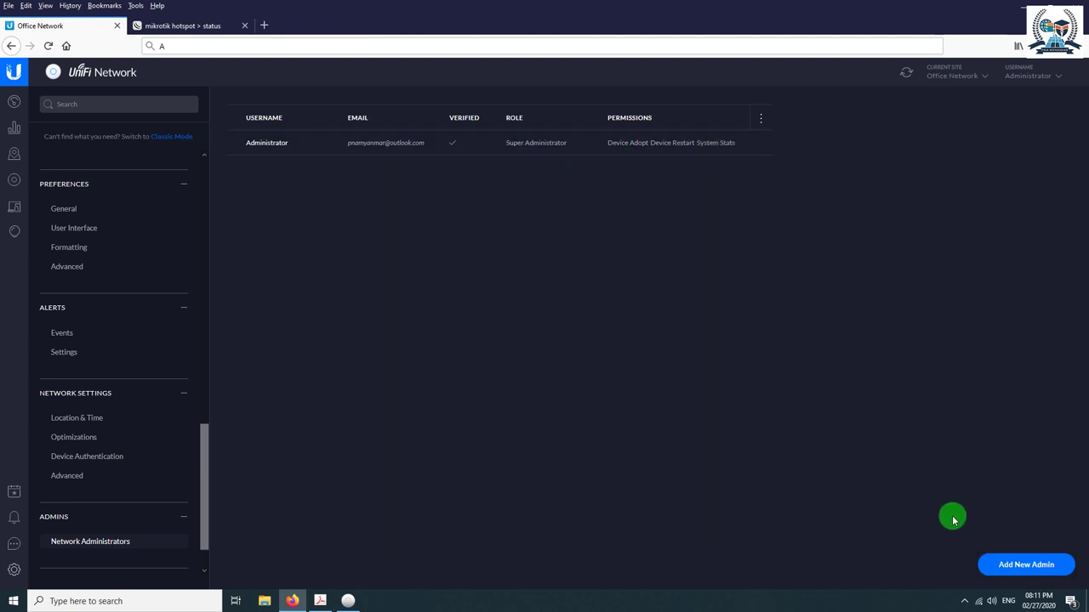
- Review the manual configuration form for a new admin, including its role options, and close it without creating one
{"action": "left_click", "coordinate": [1038, 566]}
{"action": "left_click", "coordinate": [661, 275]}
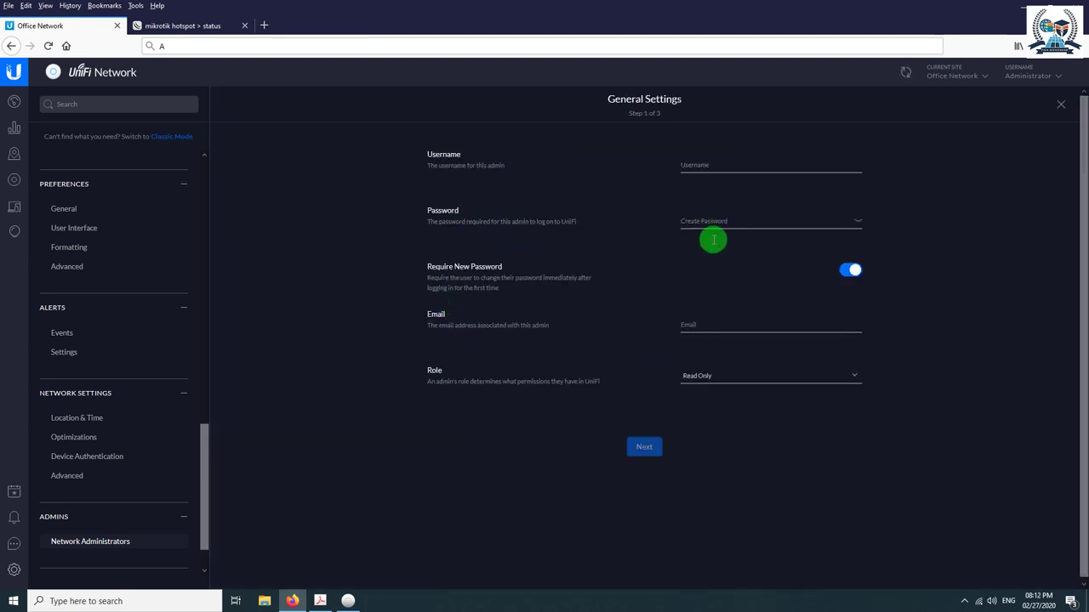
{"action": "left_click", "coordinate": [721, 369]}
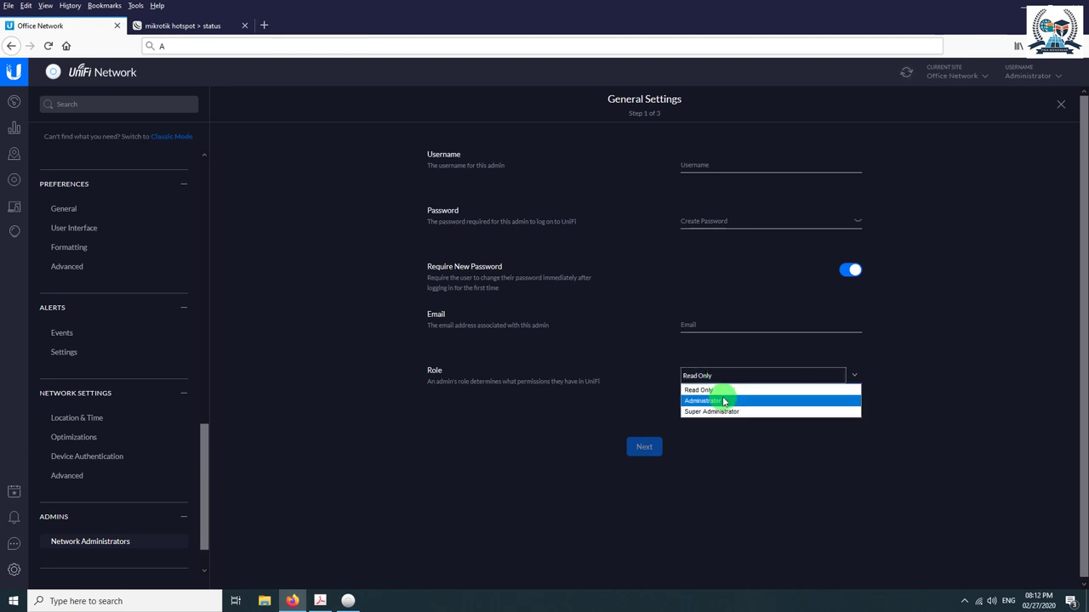
{"action": "left_click", "coordinate": [1061, 104]}
{"action": "left_click", "coordinate": [1060, 104]}
- Review the general, firmware and advanced update settings, including automatic upgrades, the device firmware cache and release channels
{"action": "scroll", "coordinate": [68, 472], "scroll_direction": "down", "scroll_amount": 1}
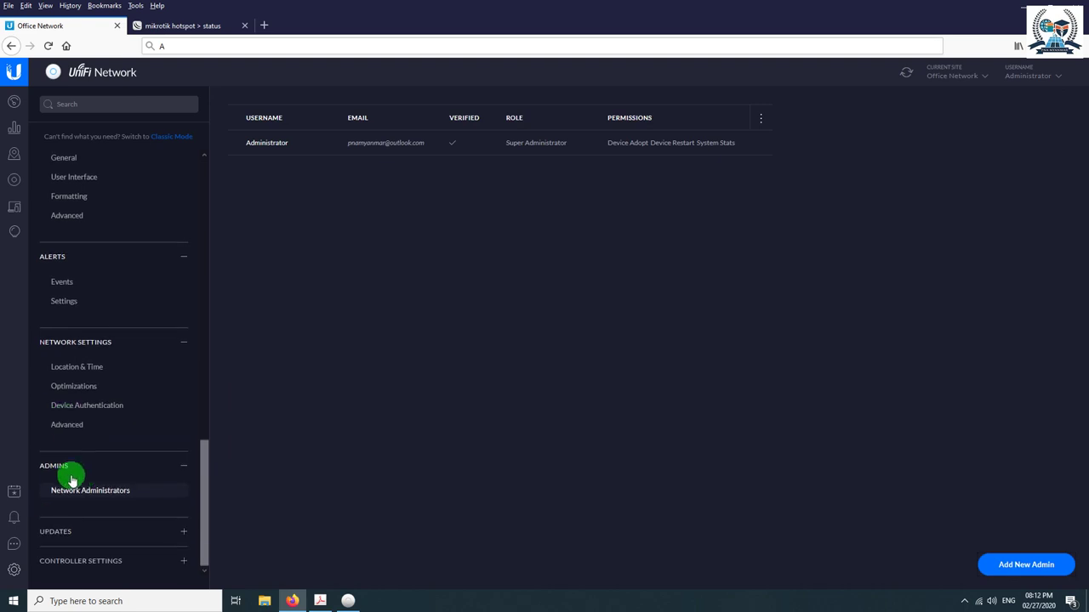
{"action": "left_click", "coordinate": [63, 539]}
{"action": "scroll", "coordinate": [107, 432], "scroll_direction": "down", "scroll_amount": 1}
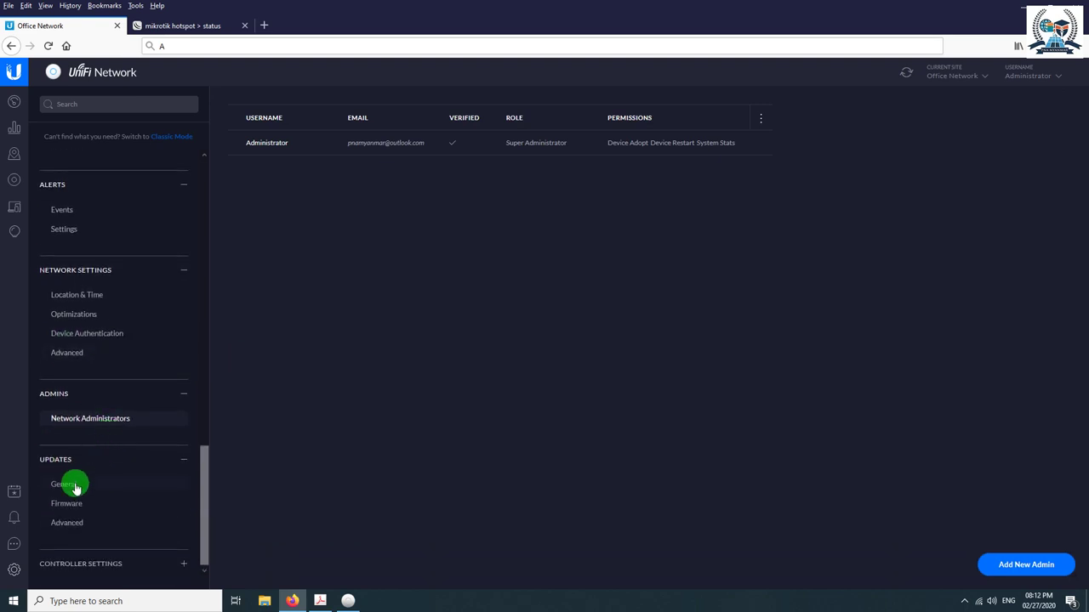
{"action": "left_click", "coordinate": [76, 485]}
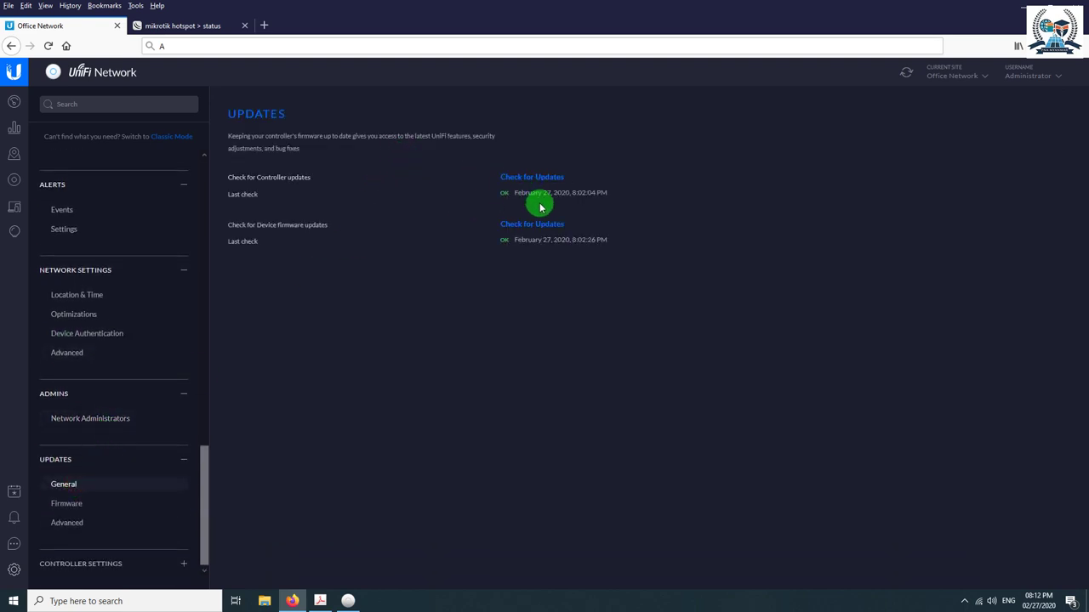
{"action": "scroll", "coordinate": [126, 518], "scroll_direction": "down", "scroll_amount": 1}
{"action": "left_click", "coordinate": [76, 503]}
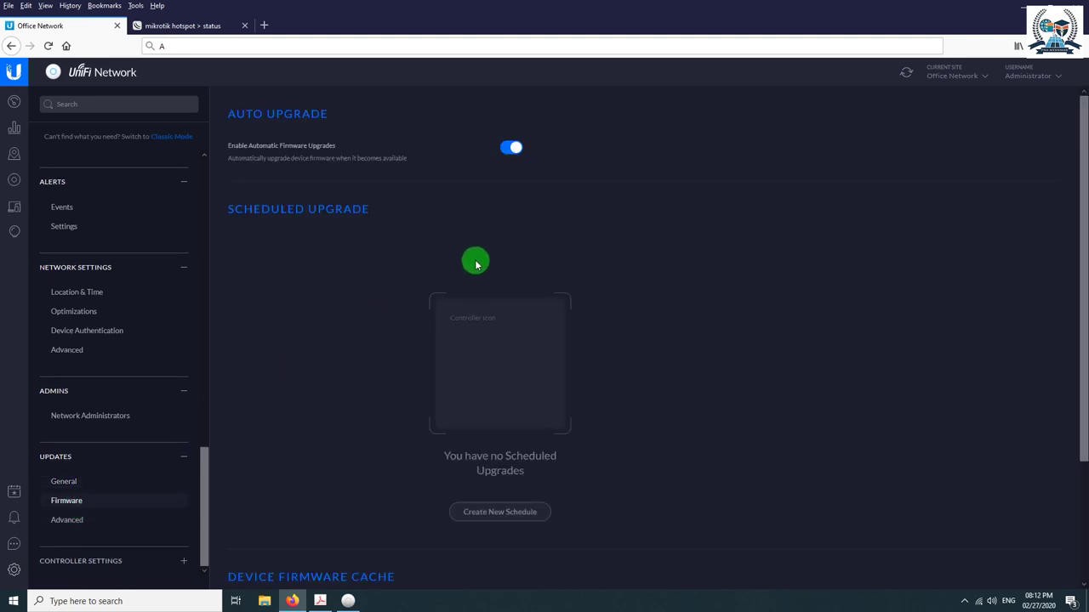
{"action": "scroll", "coordinate": [496, 252], "scroll_direction": "down", "scroll_amount": 2}
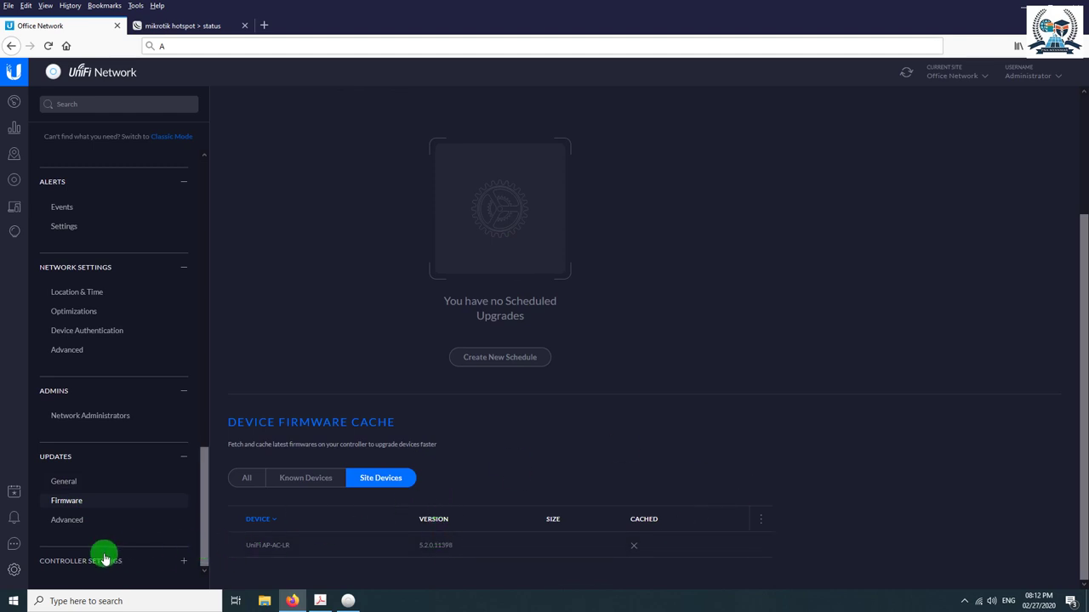
{"action": "left_click", "coordinate": [70, 519]}
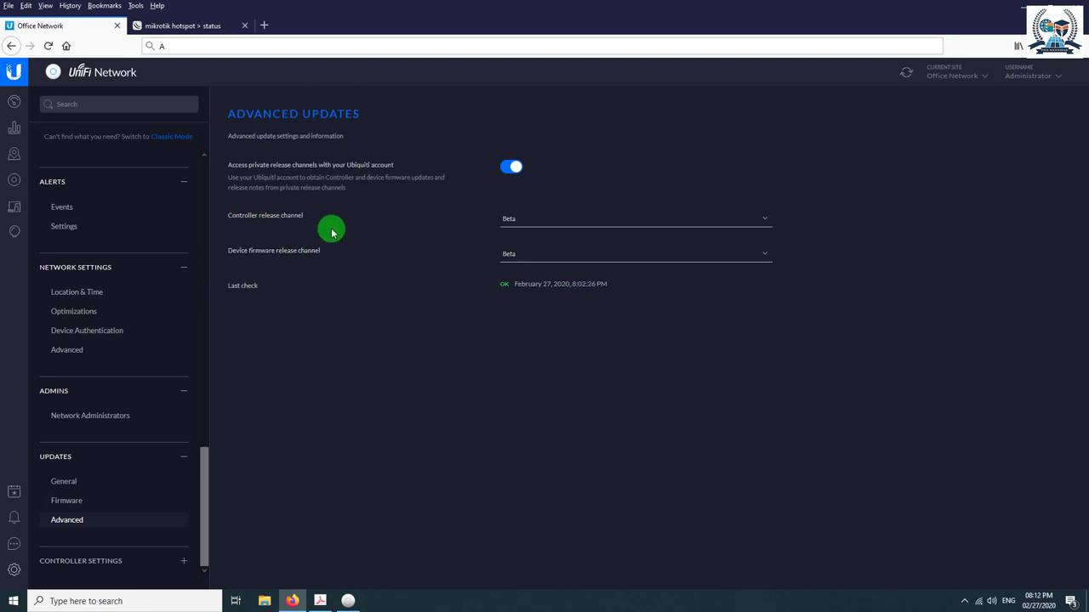
- Review the controller's basic information and its remote access settings
{"action": "left_click", "coordinate": [115, 559]}
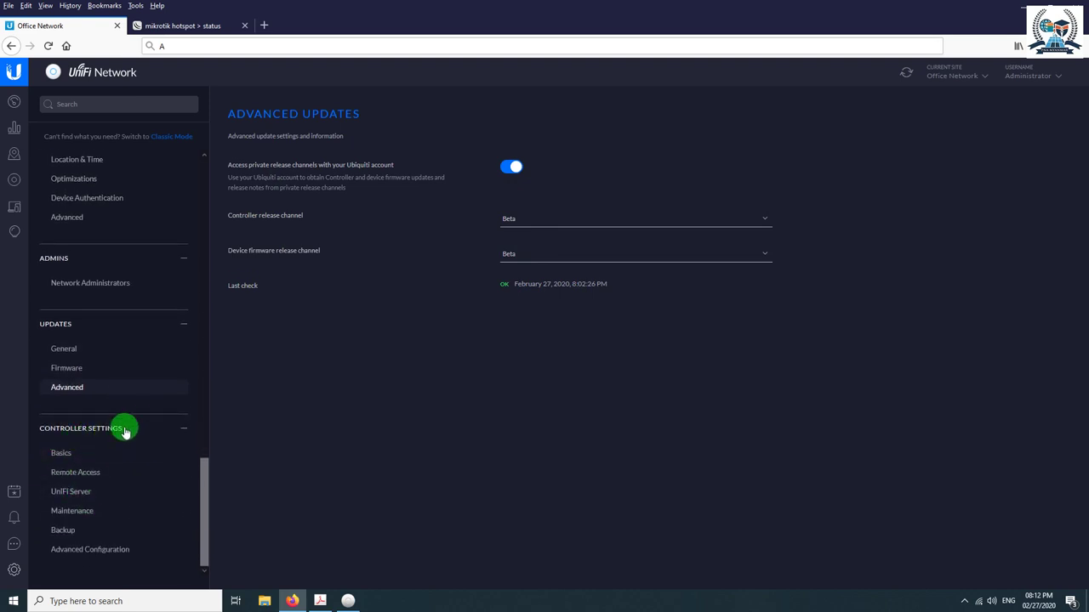
{"action": "left_click", "coordinate": [66, 452]}
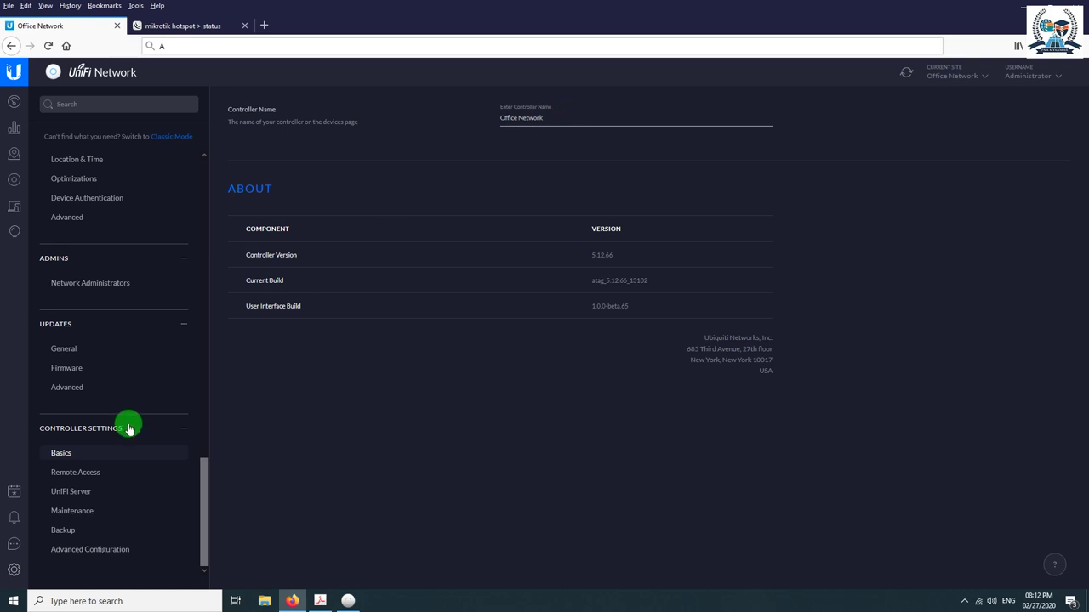
{"action": "left_click", "coordinate": [111, 472]}
{"action": "scroll", "coordinate": [531, 217], "scroll_direction": "down", "scroll_amount": 1}
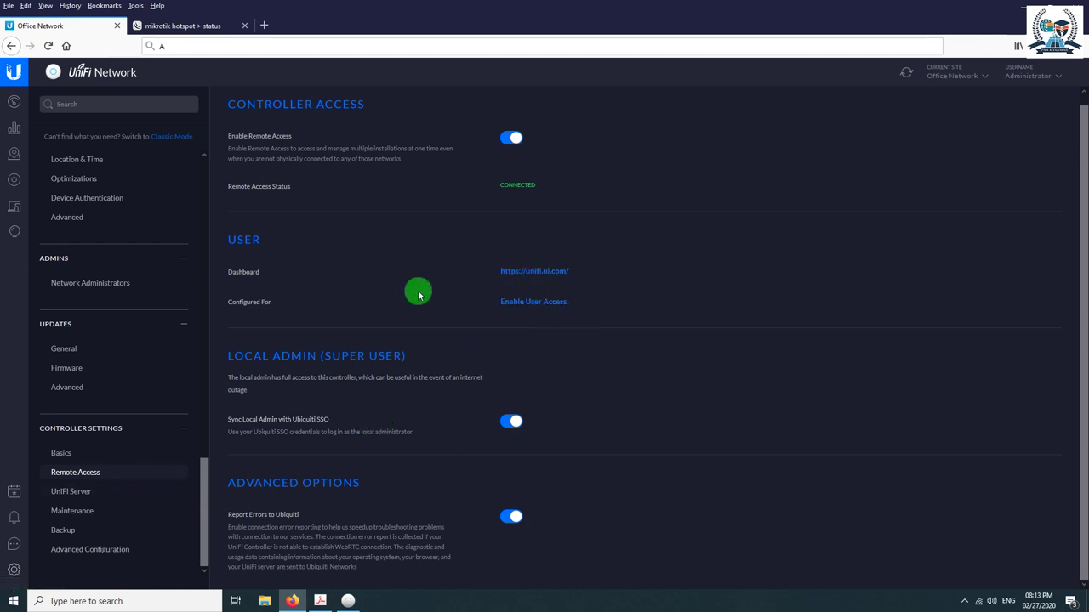
- Open the unifi.ui.com dashboard from the remote access settings in a new browser tab
{"action": "left_click", "coordinate": [527, 272]}
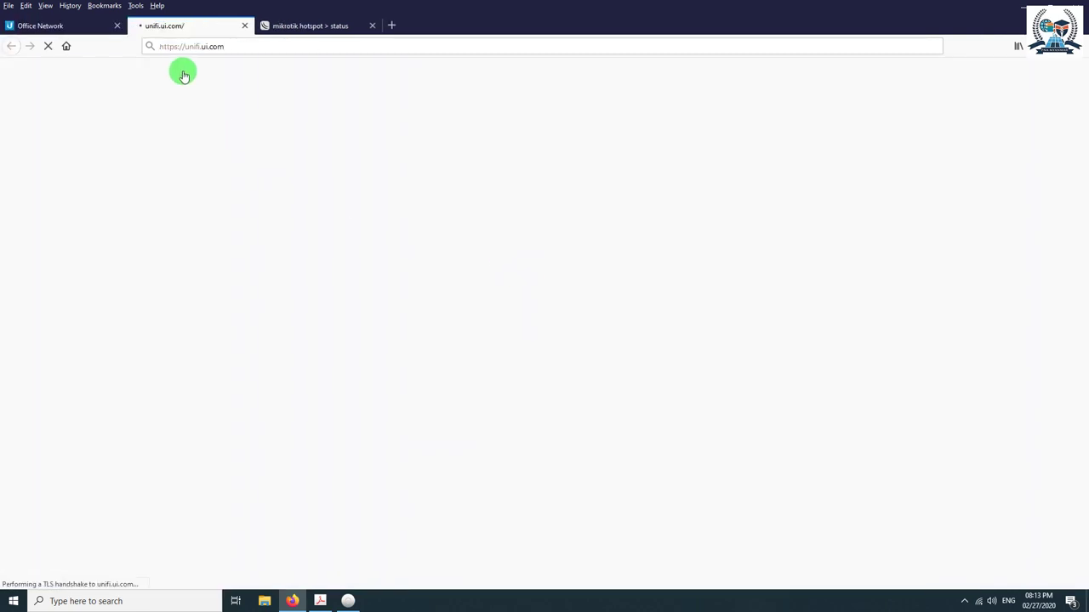
{"action": "left_click", "coordinate": [98, 24]}
{"action": "left_click", "coordinate": [171, 27]}
{"action": "left_click", "coordinate": [80, 26]}
{"action": "left_click", "coordinate": [178, 26]}
{"action": "left_click", "coordinate": [75, 26]}
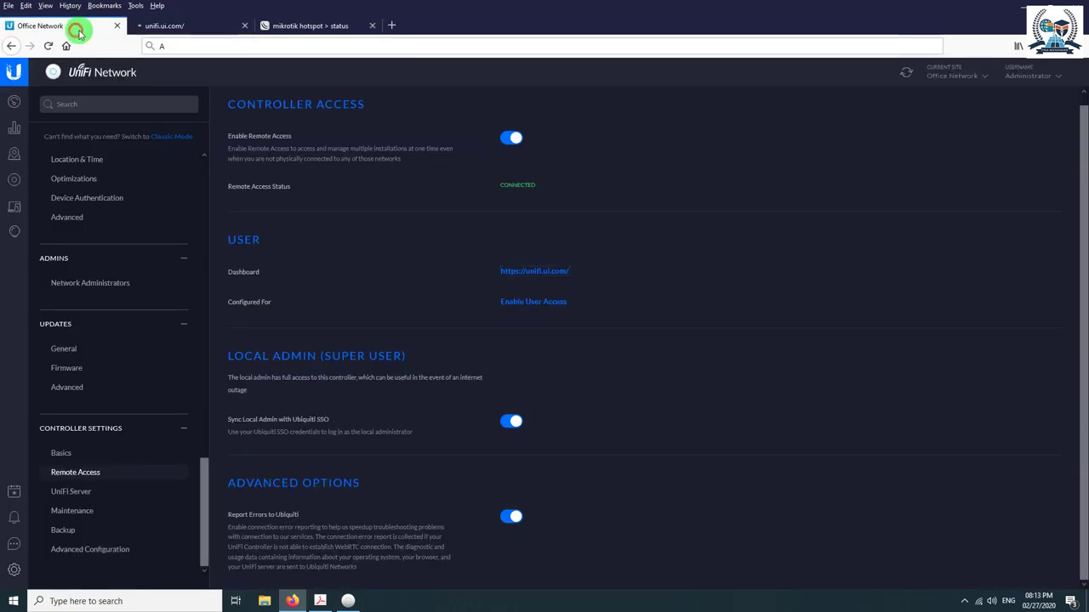
{"action": "left_click", "coordinate": [183, 28]}
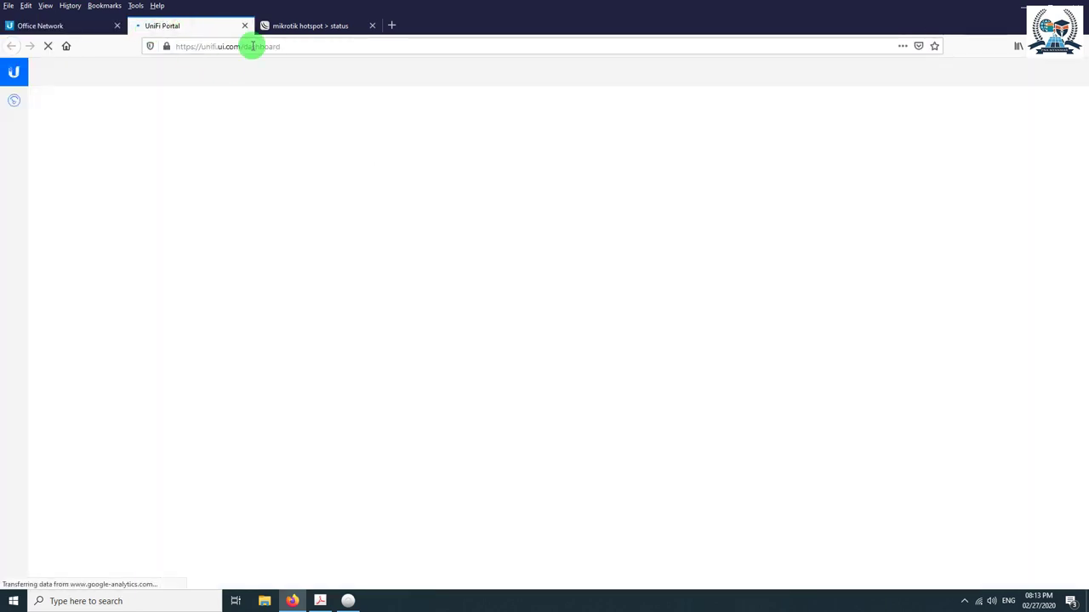
{"action": "left_click", "coordinate": [98, 30]}
{"action": "left_click", "coordinate": [163, 26]}
{"action": "left_click", "coordinate": [102, 25]}
{"action": "left_click", "coordinate": [169, 27]}
{"action": "left_click", "coordinate": [97, 29]}
{"action": "left_click", "coordinate": [187, 29]}
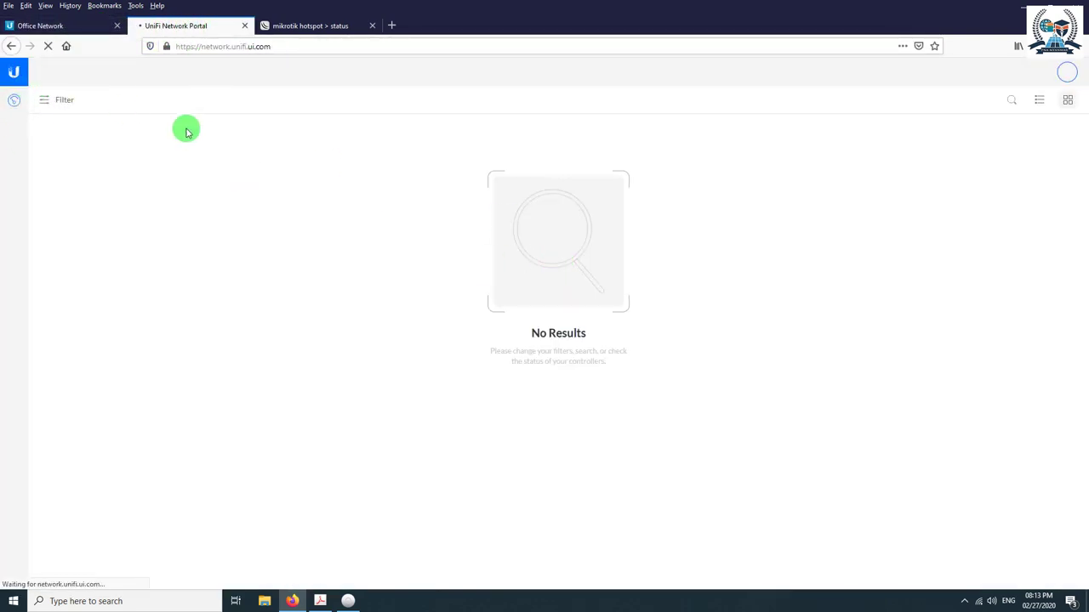
{"action": "left_click", "coordinate": [94, 25]}
{"action": "left_click", "coordinate": [167, 32]}
{"action": "left_click", "coordinate": [85, 27]}
{"action": "left_click", "coordinate": [157, 31]}
{"action": "left_click", "coordinate": [81, 27]}
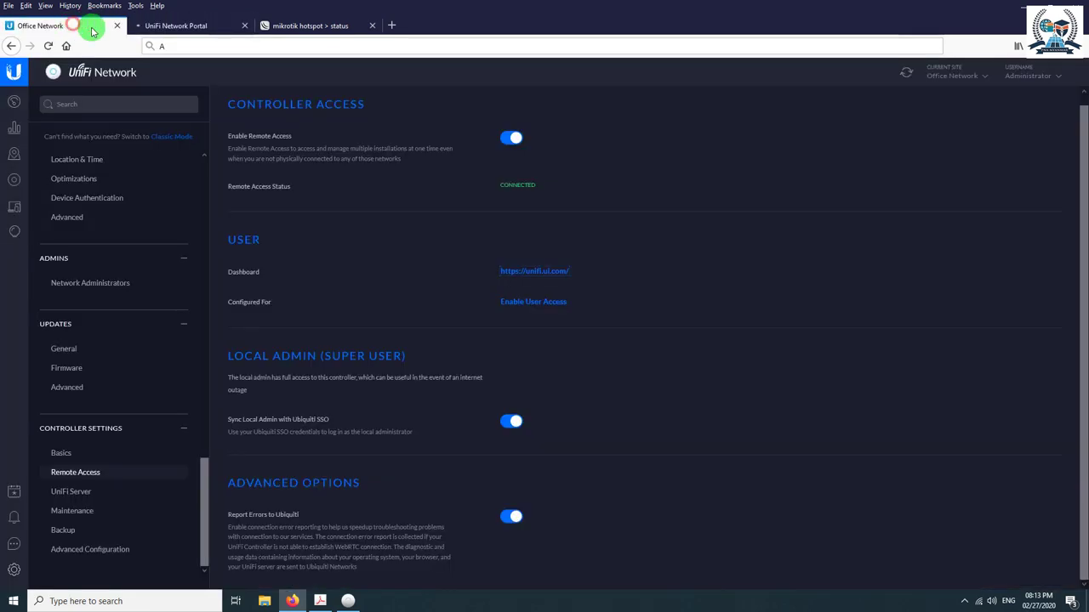
{"action": "left_click", "coordinate": [211, 30]}
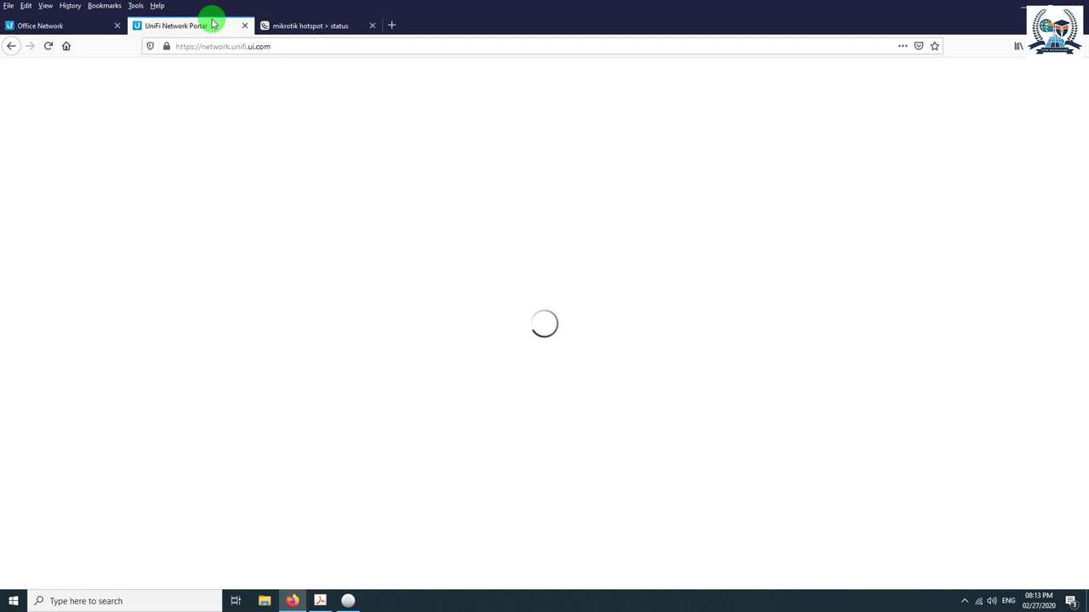
{"action": "left_click", "coordinate": [75, 25]}
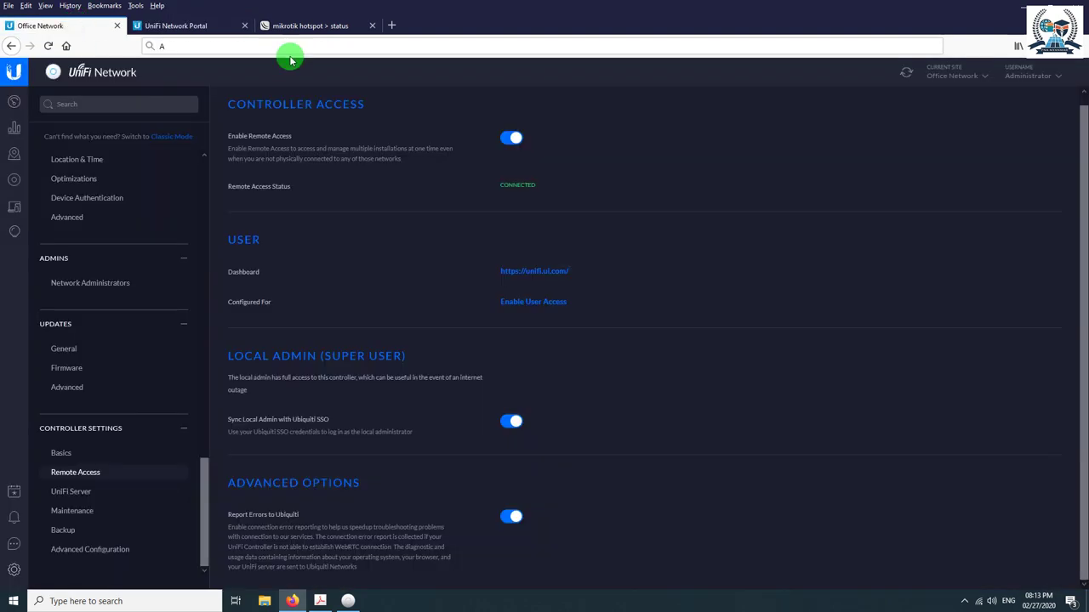
- Close the MikroTik hotspot status page, view the controller list in the UniFi Network Portal, and return to the controller
{"action": "left_click", "coordinate": [346, 25]}
{"action": "left_click", "coordinate": [371, 26]}
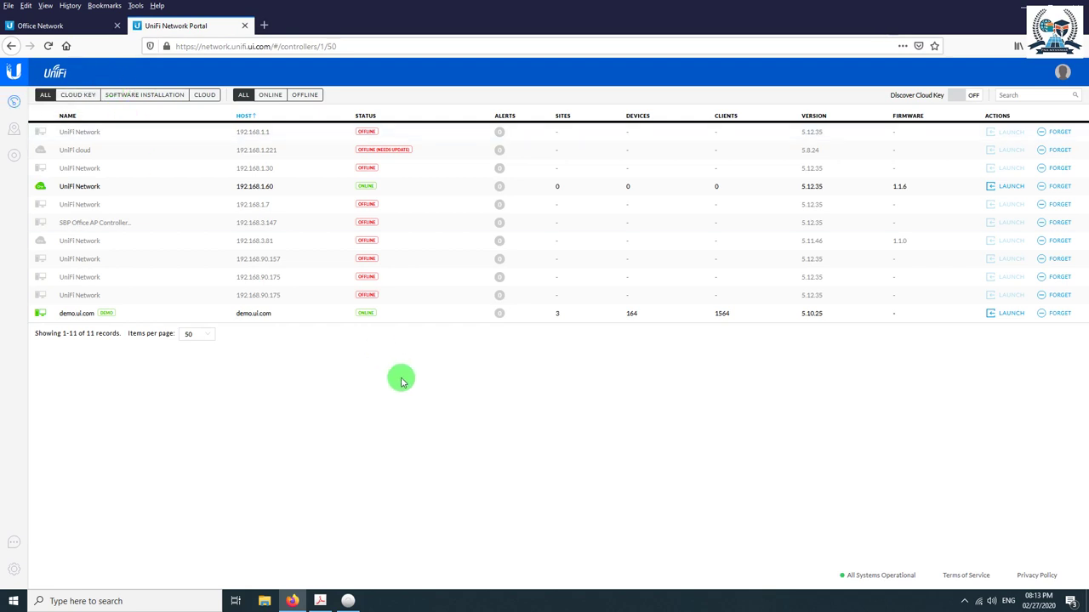
{"action": "left_click", "coordinate": [119, 32]}
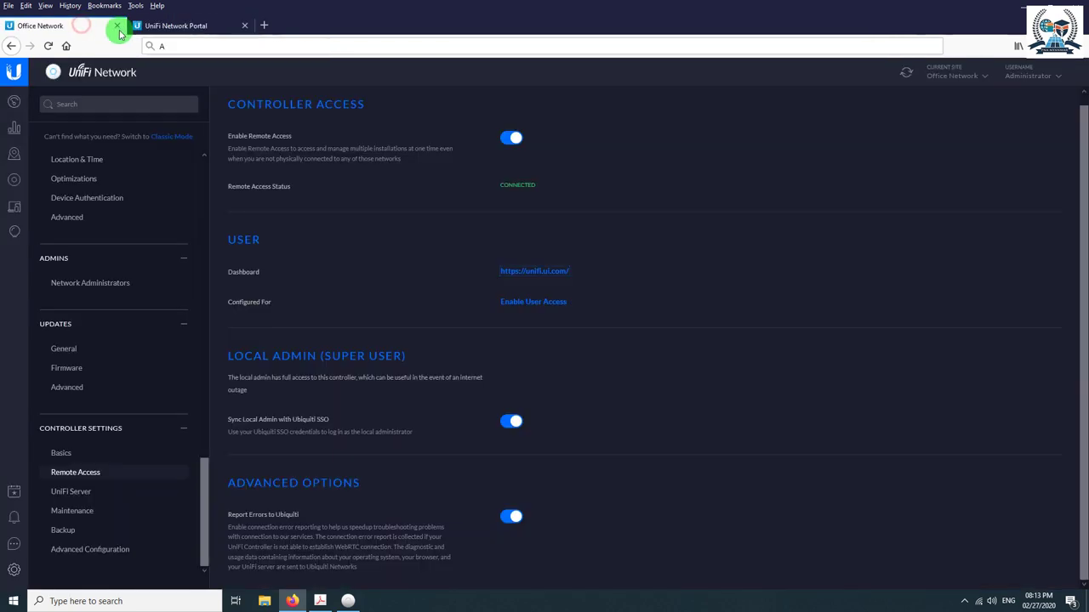
{"action": "left_click", "coordinate": [162, 26]}
{"action": "left_click", "coordinate": [69, 28]}
{"action": "left_click", "coordinate": [164, 53]}
{"action": "type", "text": "a"}
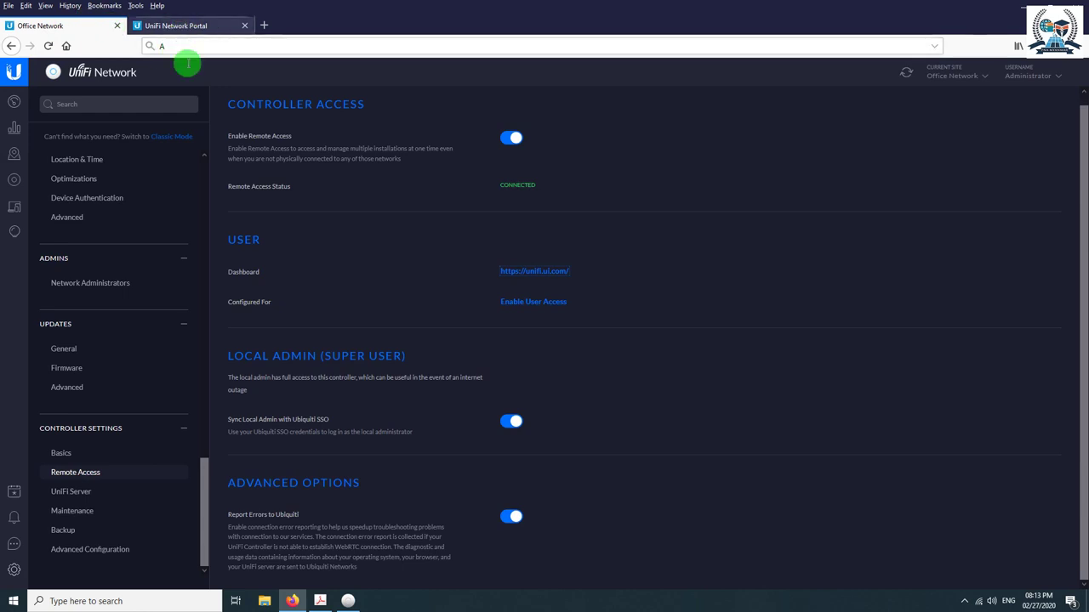
{"action": "left_click", "coordinate": [194, 26]}
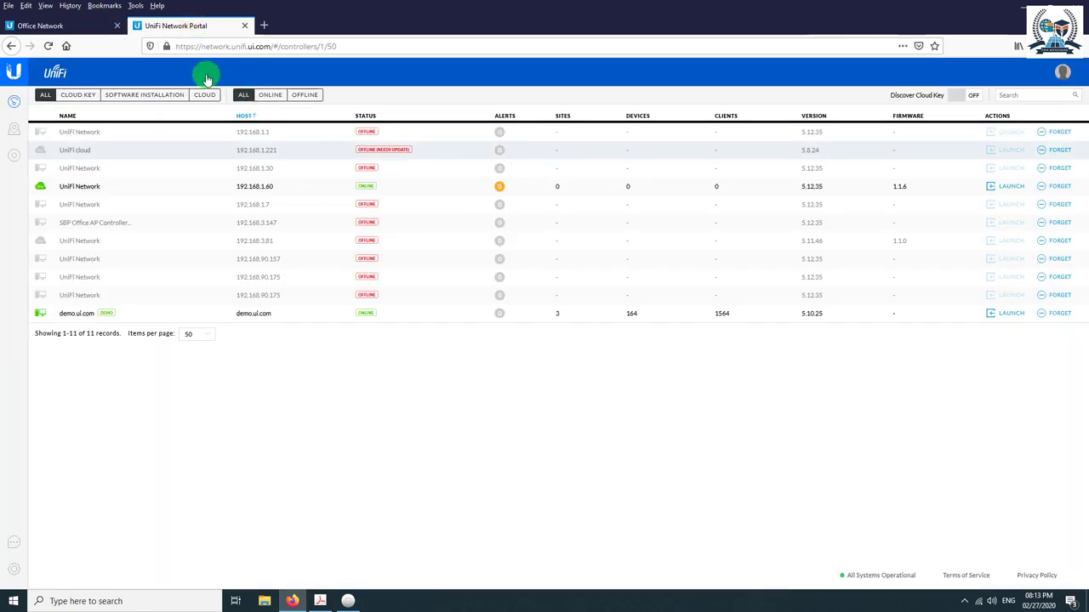
{"action": "left_click", "coordinate": [88, 26]}
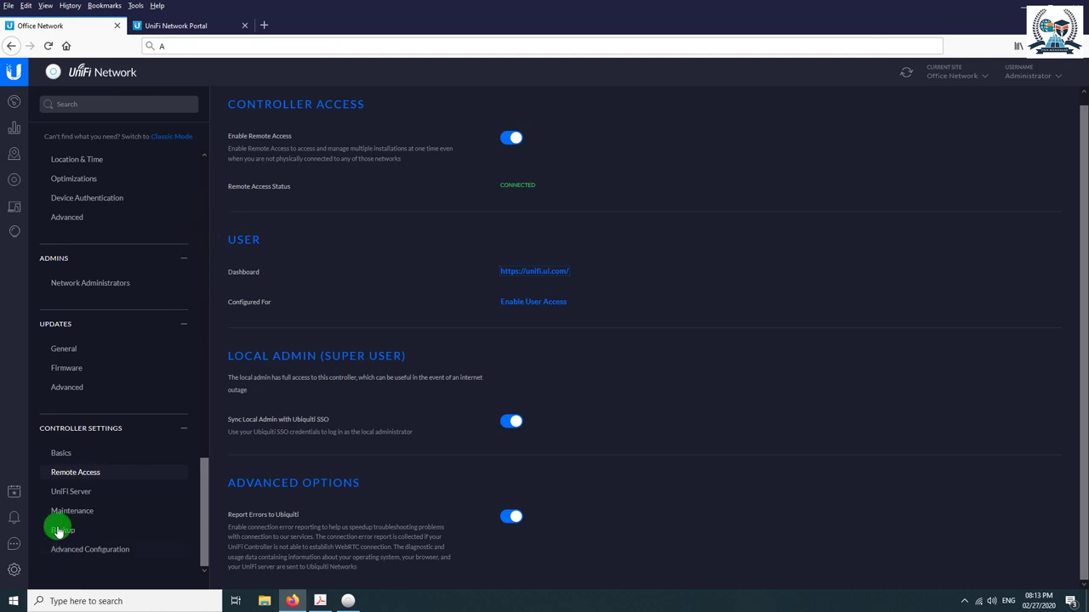
- Check the UniFi server's details and the maintenance settings for data retention and support information
{"action": "left_click", "coordinate": [70, 492]}
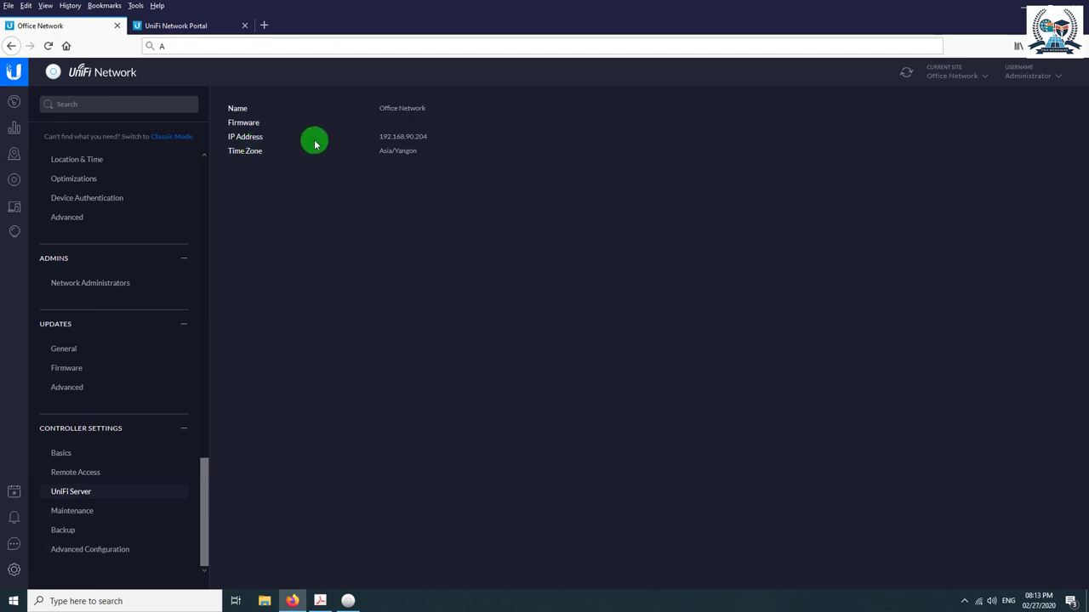
{"action": "left_click_drag", "start_coordinate": [387, 137], "coordinate": [436, 139]}
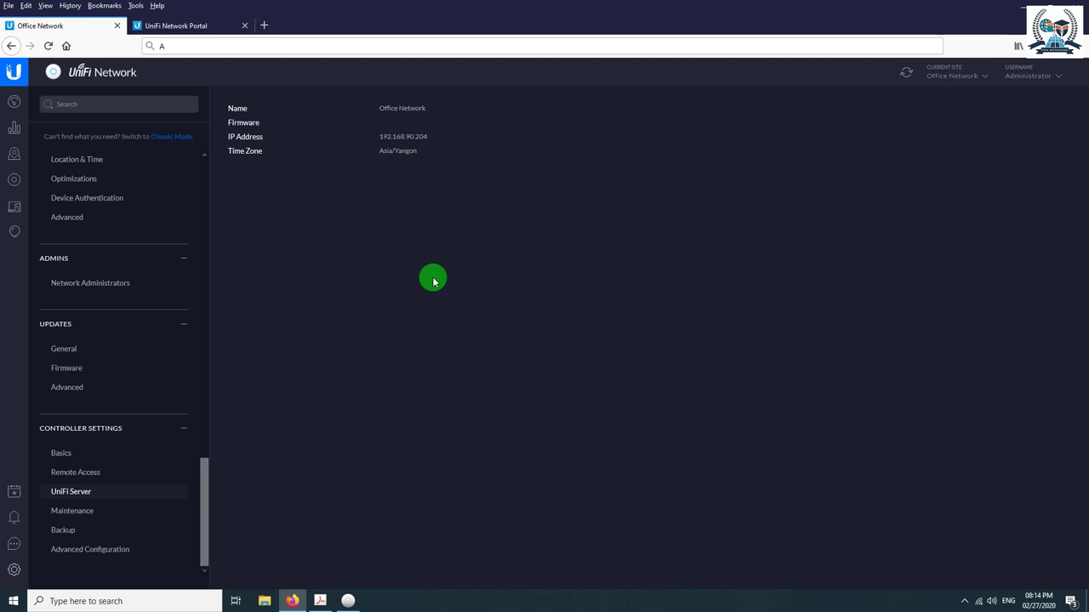
{"action": "left_click", "coordinate": [90, 512]}
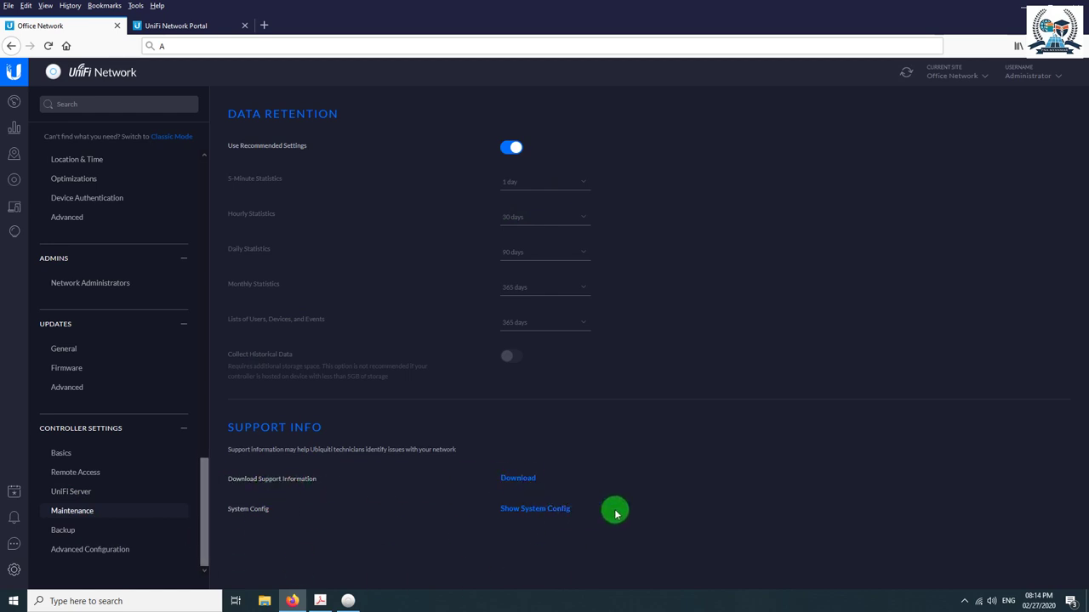
- Download a controller backup covering the last 7 days from the backup settings
{"action": "left_click", "coordinate": [65, 529]}
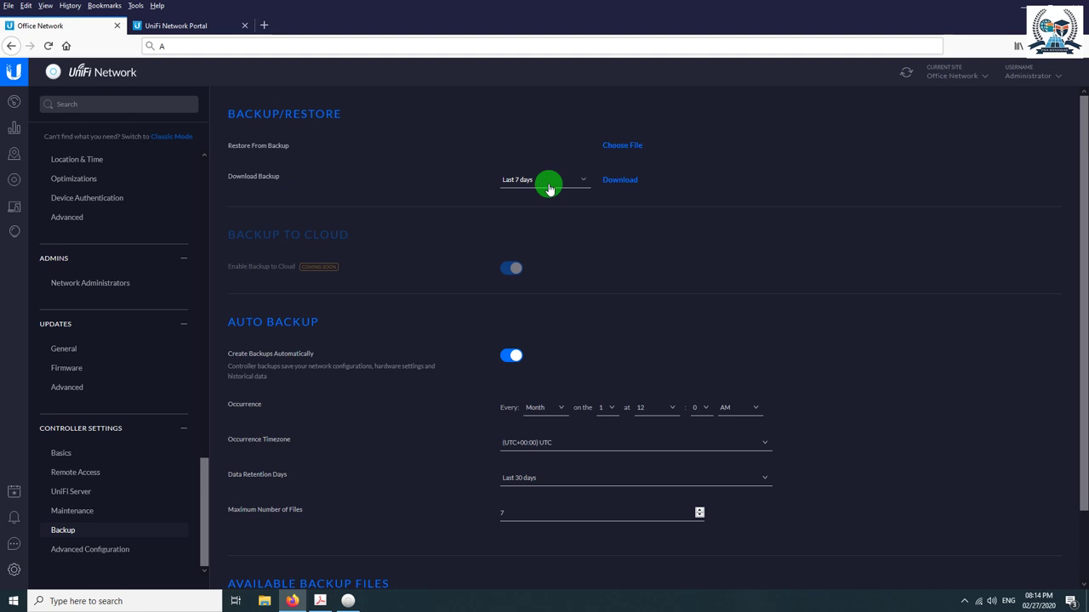
{"action": "left_click", "coordinate": [549, 188]}
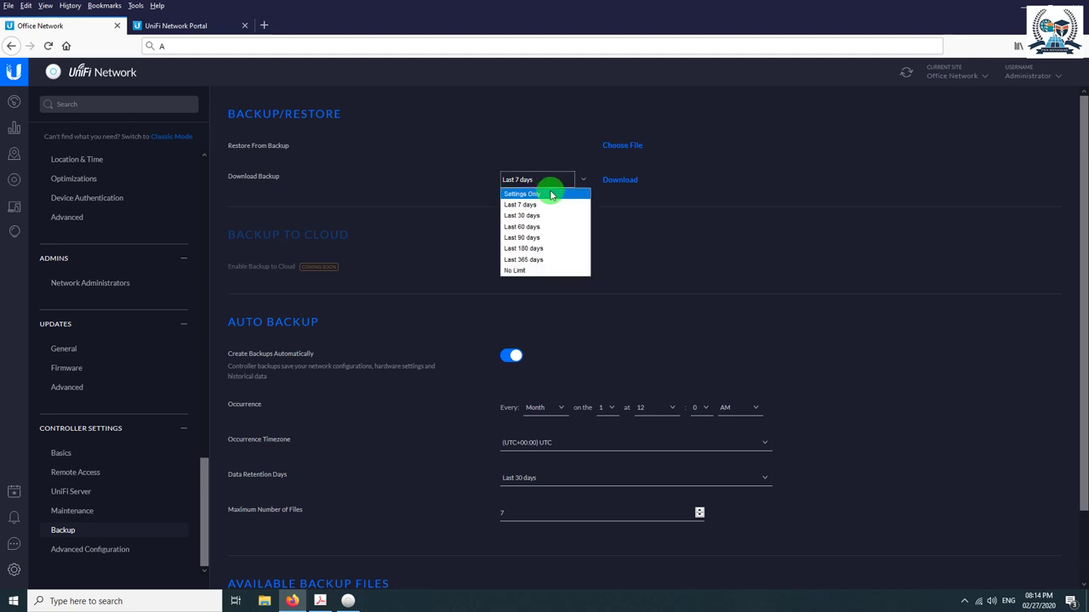
{"action": "left_click", "coordinate": [545, 194]}
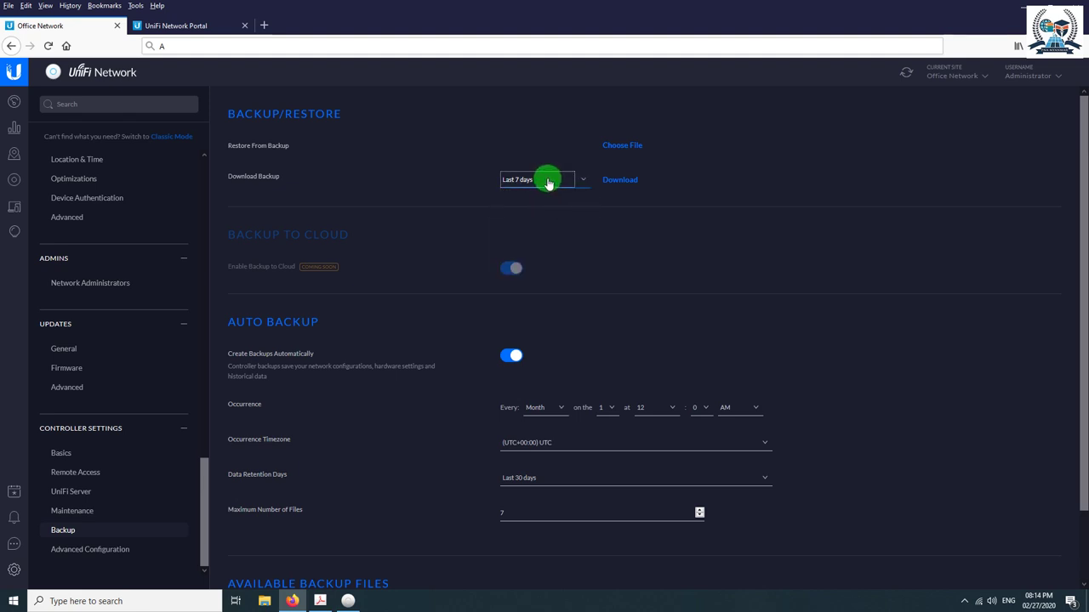
{"action": "left_click", "coordinate": [614, 180]}
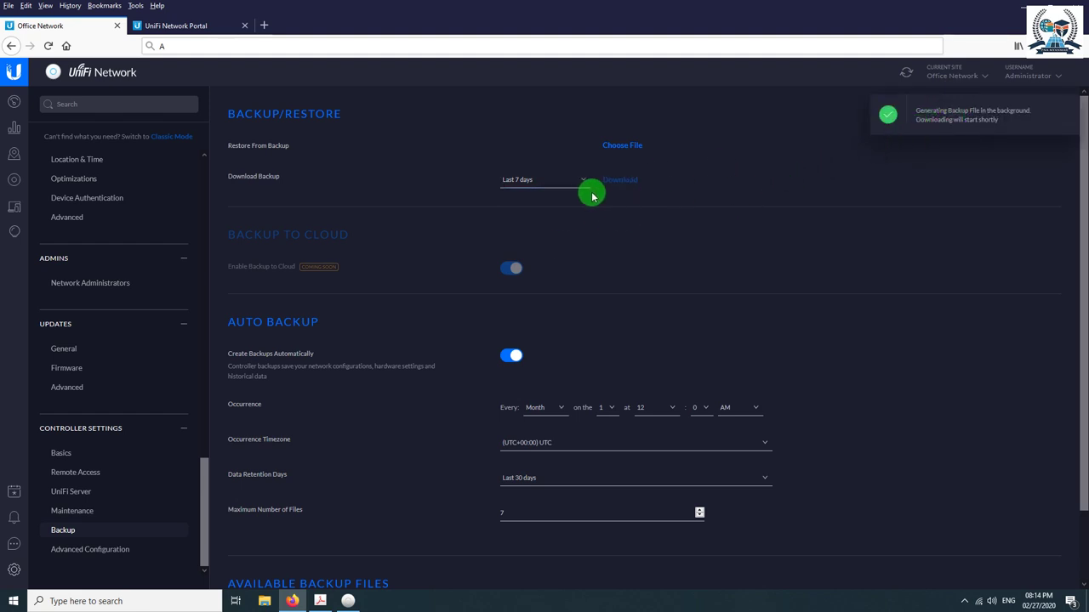
- Cancel saving the generated controller backup file
{"action": "scroll", "coordinate": [748, 357], "scroll_direction": "down", "scroll_amount": 2}
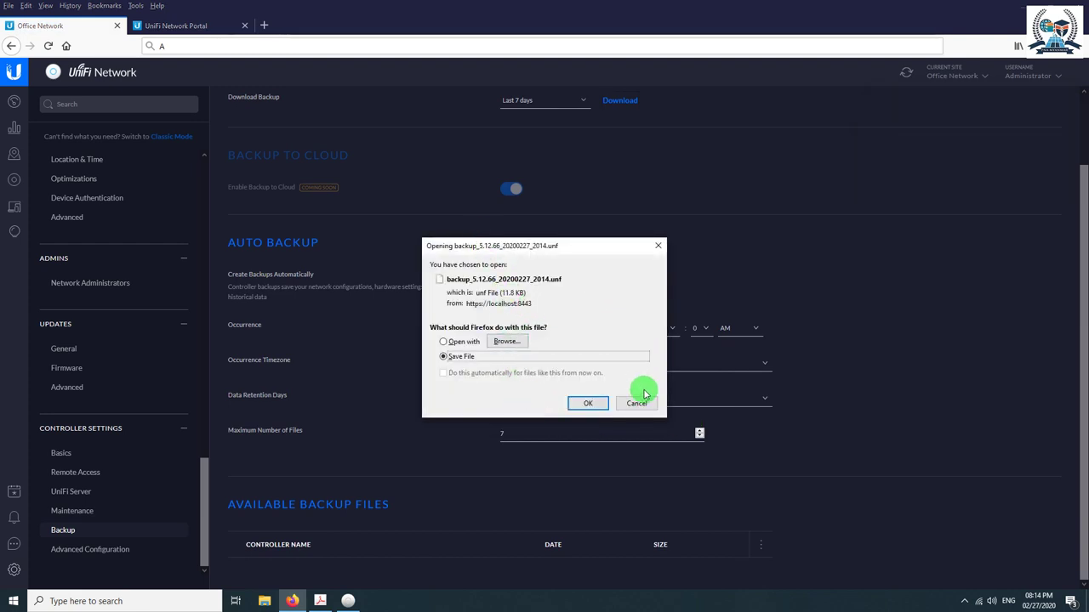
{"action": "left_click", "coordinate": [638, 403]}
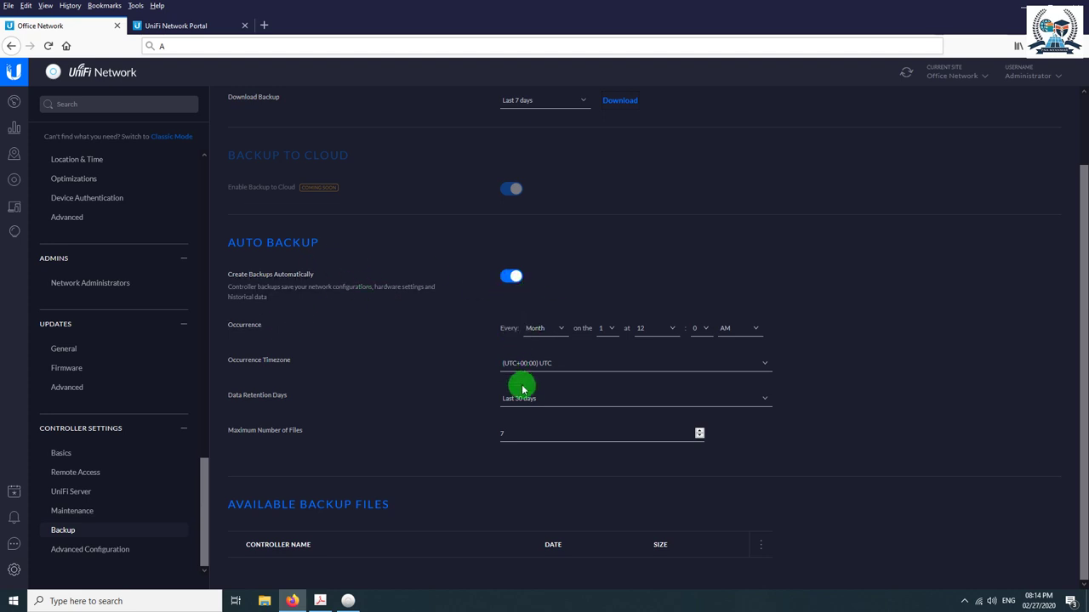
- Examine the time zones available for the automatic backup occurrence without choosing another one
{"action": "left_click", "coordinate": [541, 366]}
{"action": "scroll", "coordinate": [591, 326], "scroll_direction": "down", "scroll_amount": 3}
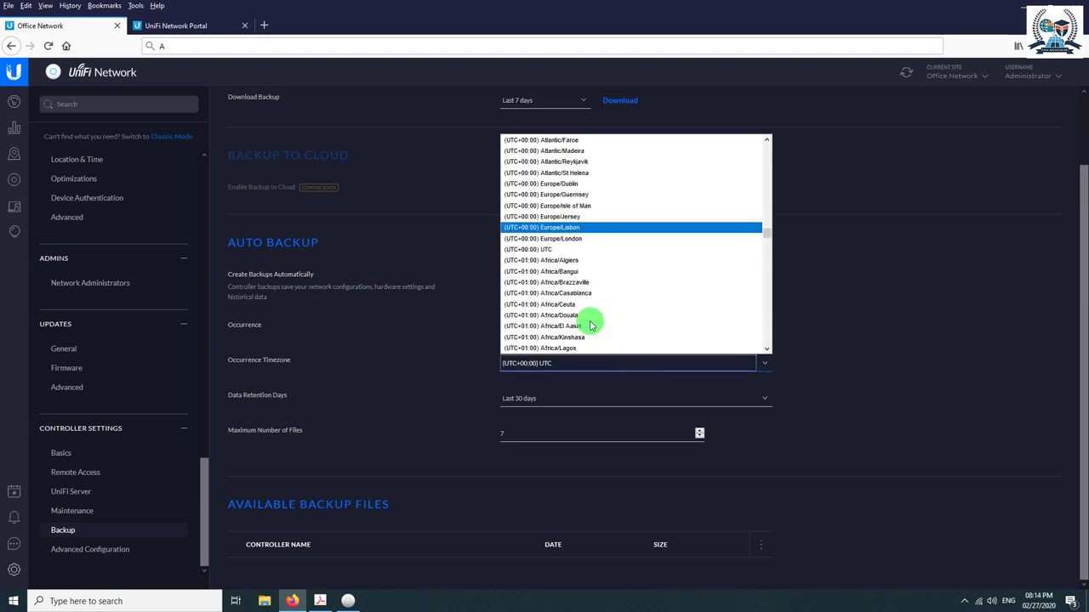
{"action": "scroll", "coordinate": [591, 326], "scroll_direction": "down", "scroll_amount": 18}
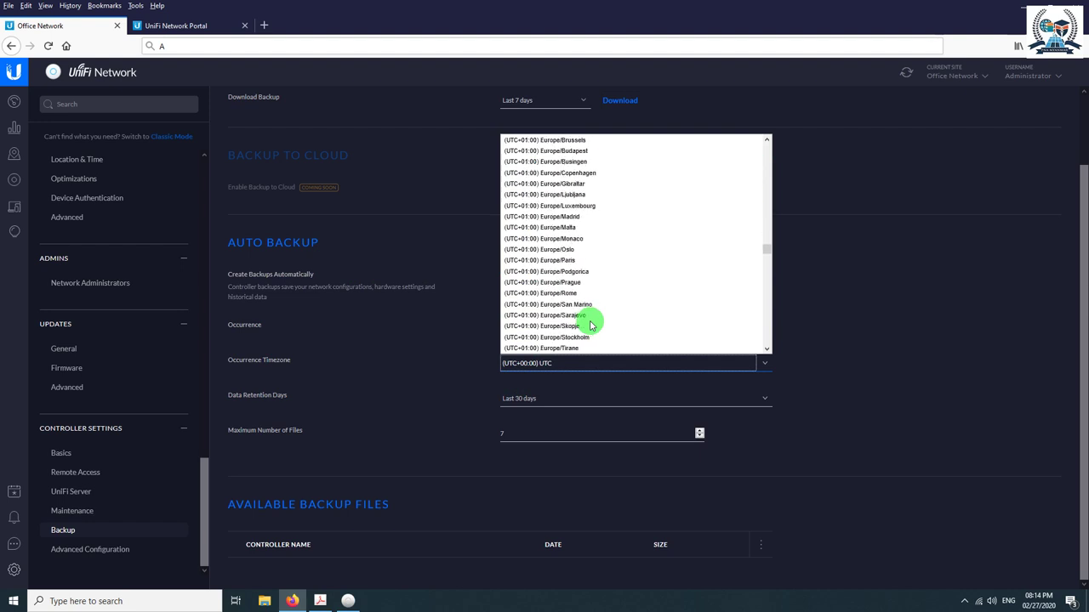
{"action": "scroll", "coordinate": [591, 325], "scroll_direction": "down", "scroll_amount": 7}
{"action": "scroll", "coordinate": [592, 324], "scroll_direction": "down", "scroll_amount": 10}
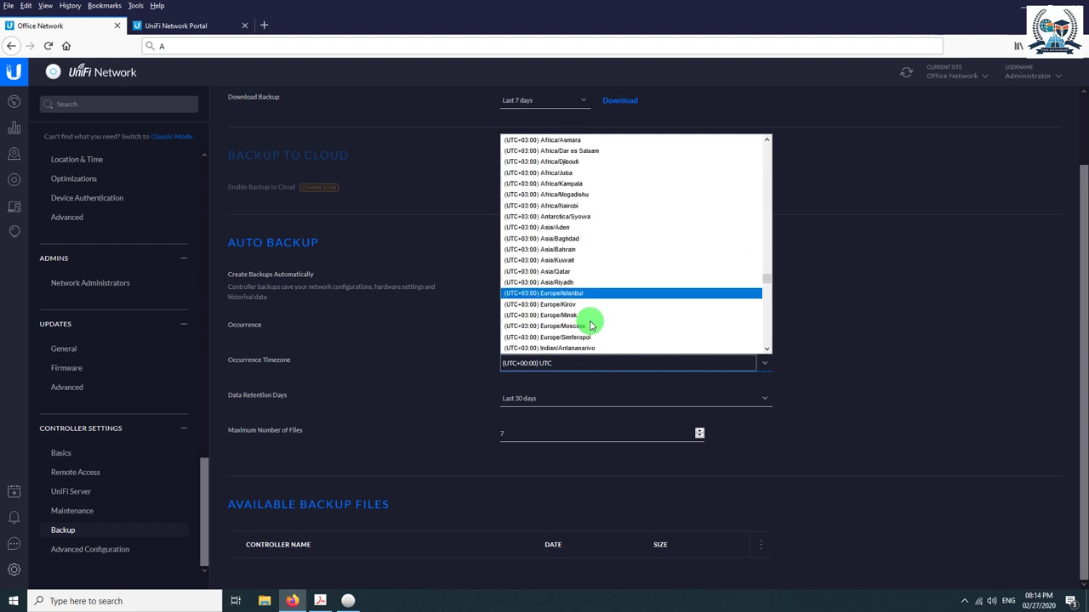
{"action": "scroll", "coordinate": [591, 326], "scroll_direction": "up", "scroll_amount": 5}
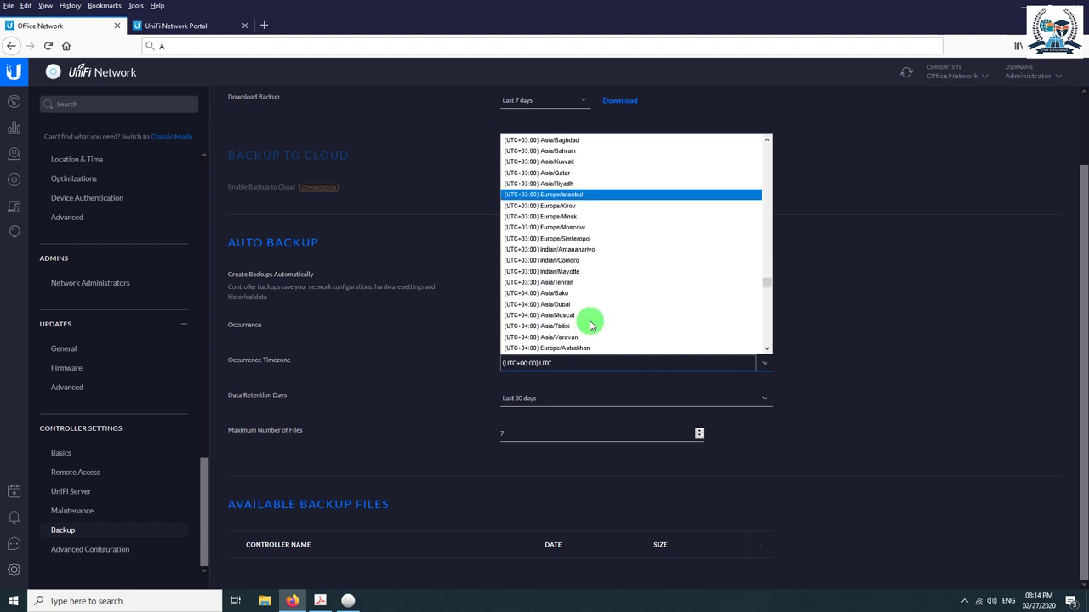
{"action": "scroll", "coordinate": [591, 326], "scroll_direction": "down", "scroll_amount": 20}
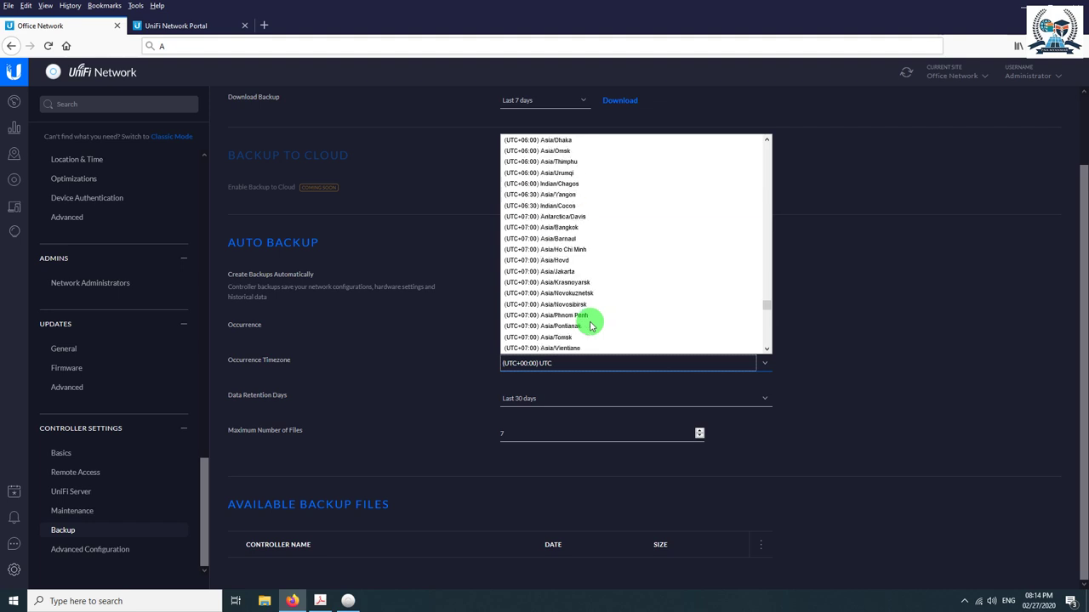
{"action": "scroll", "coordinate": [591, 326], "scroll_direction": "up", "scroll_amount": 20}
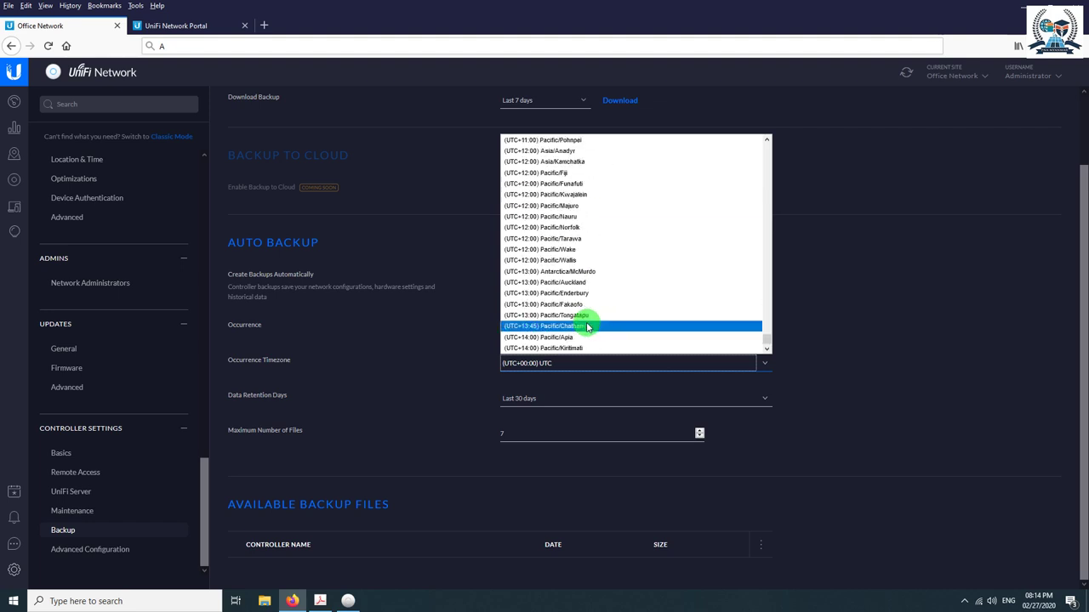
{"action": "scroll", "coordinate": [587, 326], "scroll_direction": "up", "scroll_amount": 20}
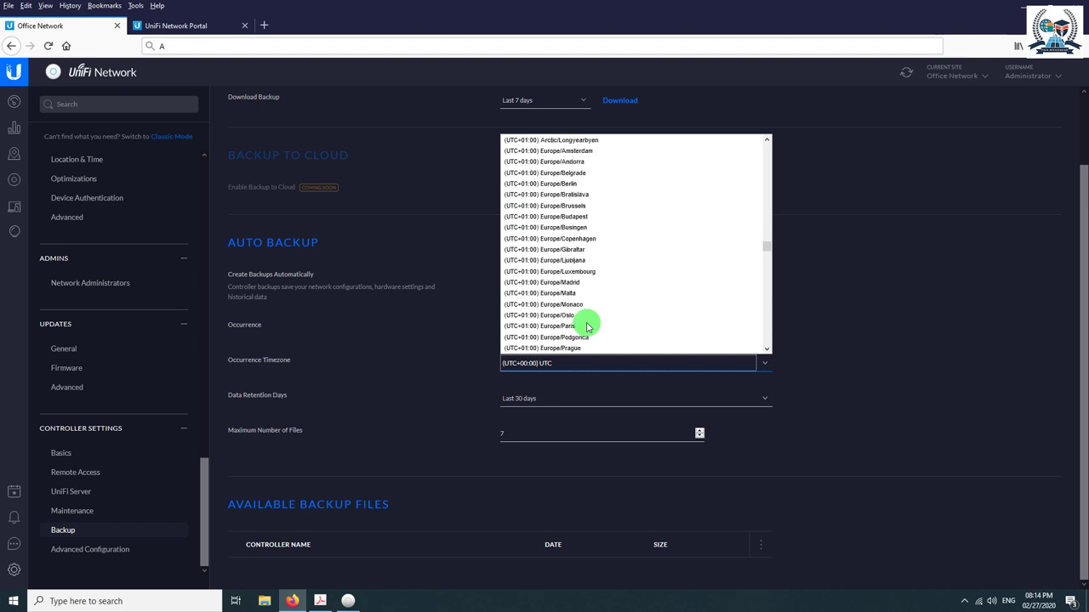
{"action": "scroll", "coordinate": [587, 326], "scroll_direction": "up", "scroll_amount": 20}
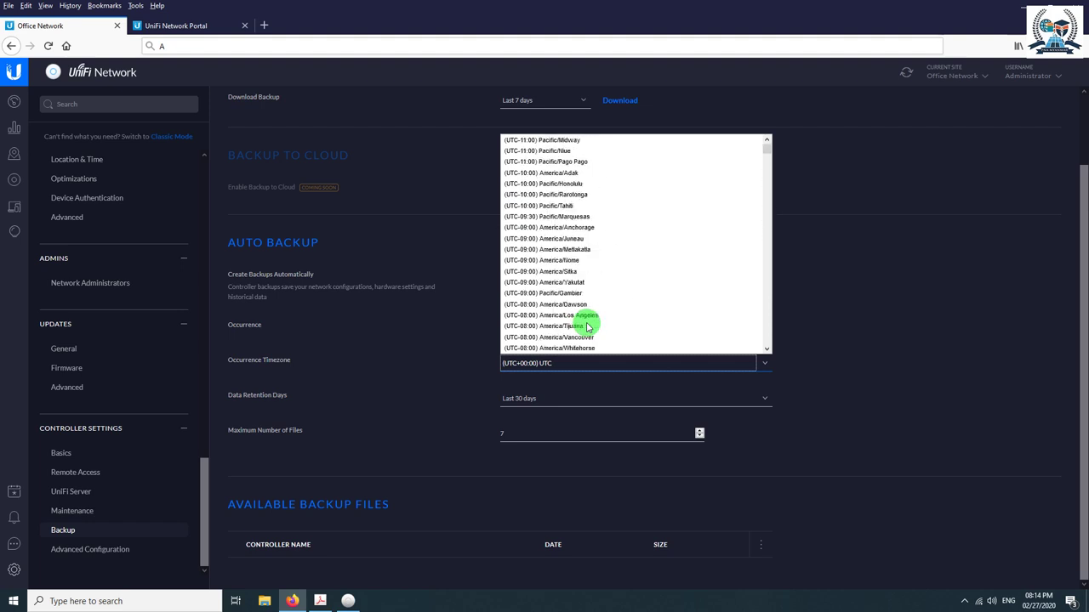
{"action": "scroll", "coordinate": [596, 331], "scroll_direction": "down", "scroll_amount": 10}
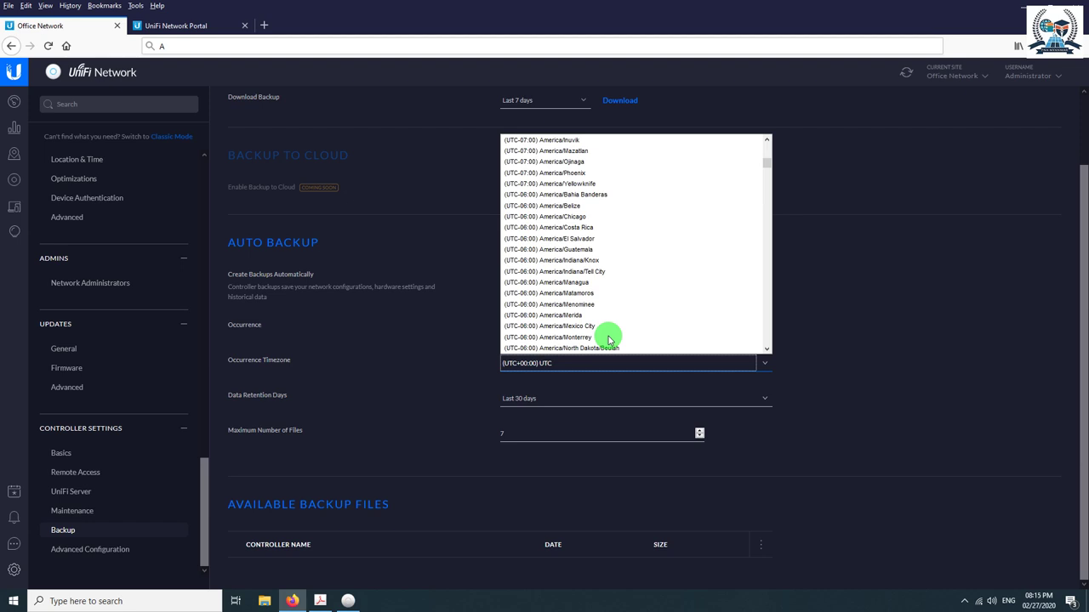
{"action": "scroll", "coordinate": [608, 339], "scroll_direction": "down", "scroll_amount": 3}
{"action": "scroll", "coordinate": [605, 332], "scroll_direction": "down", "scroll_amount": 20}
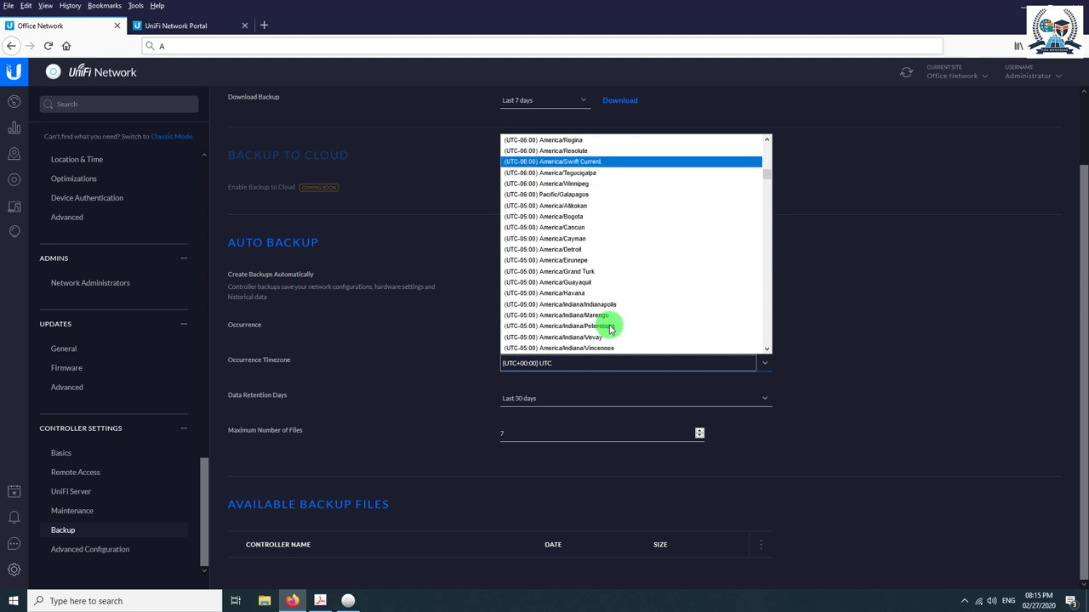
{"action": "scroll", "coordinate": [616, 327], "scroll_direction": "down", "scroll_amount": 20}
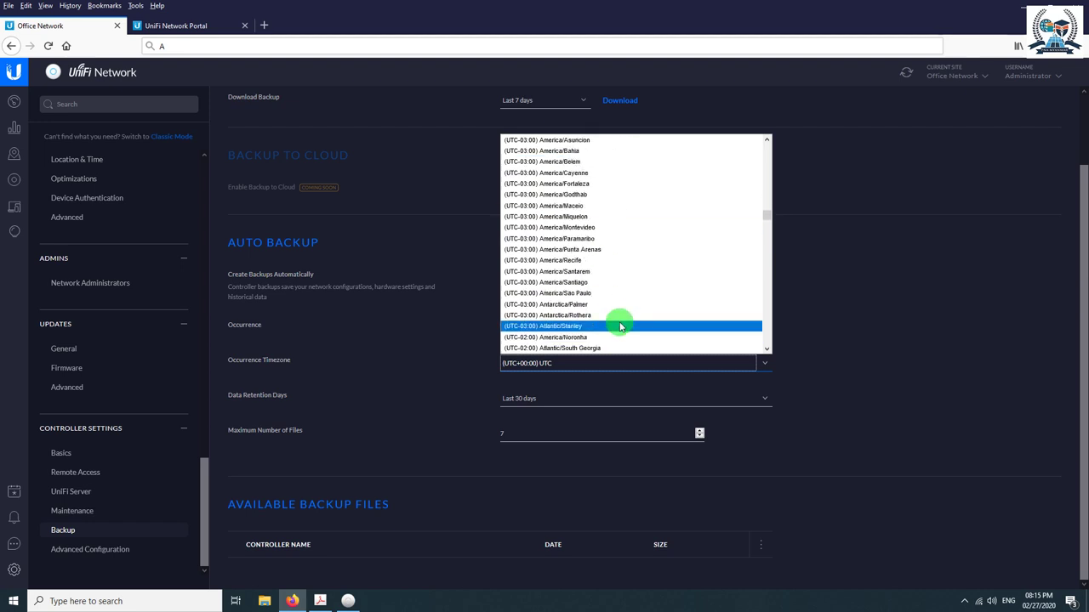
{"action": "scroll", "coordinate": [618, 323], "scroll_direction": "up", "scroll_amount": 6}
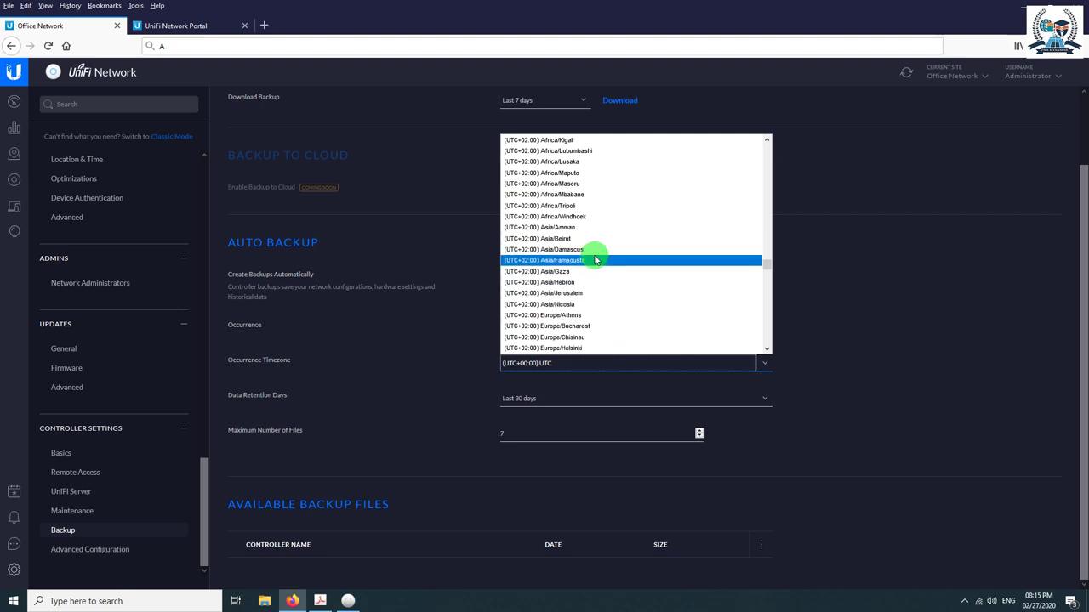
{"action": "scroll", "coordinate": [596, 260], "scroll_direction": "down", "scroll_amount": 1}
{"action": "scroll", "coordinate": [595, 262], "scroll_direction": "up", "scroll_amount": 1}
{"action": "scroll", "coordinate": [595, 265], "scroll_direction": "up", "scroll_amount": 1}
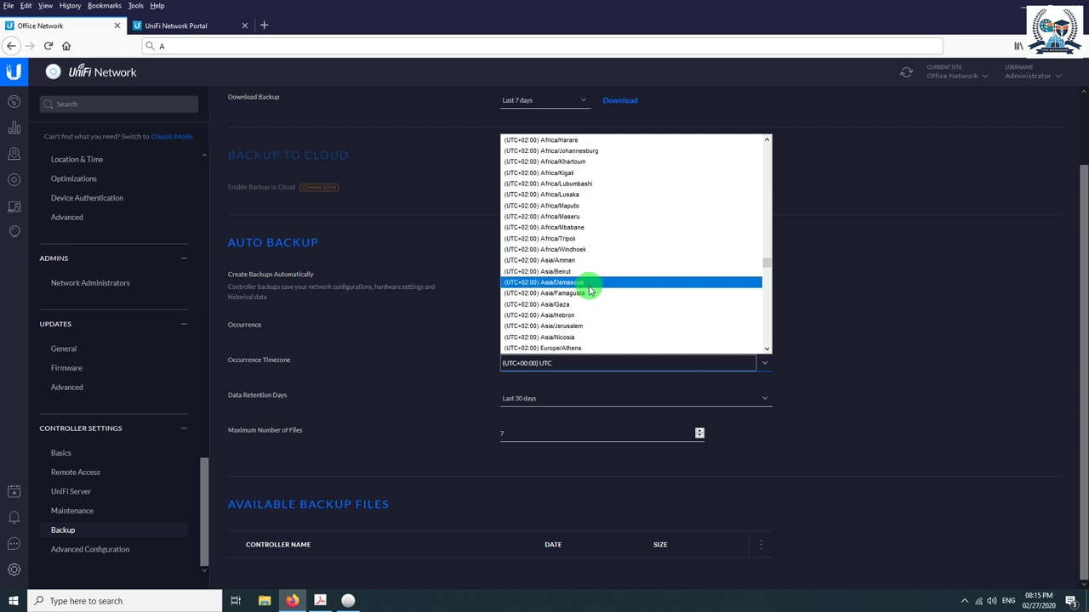
{"action": "scroll", "coordinate": [591, 292], "scroll_direction": "down", "scroll_amount": 7}
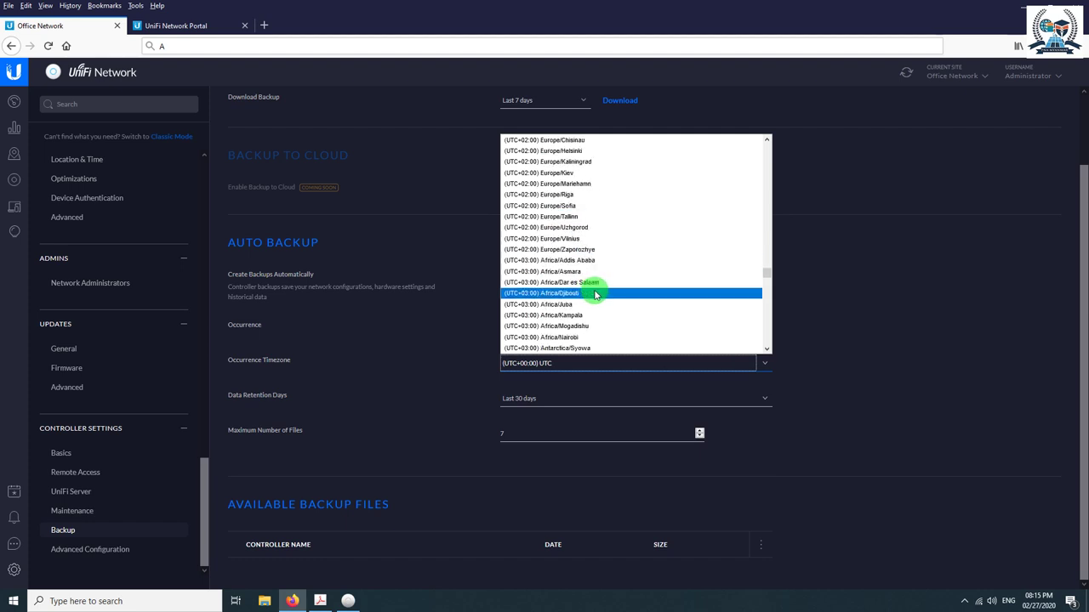
{"action": "scroll", "coordinate": [595, 295], "scroll_direction": "down", "scroll_amount": 3}
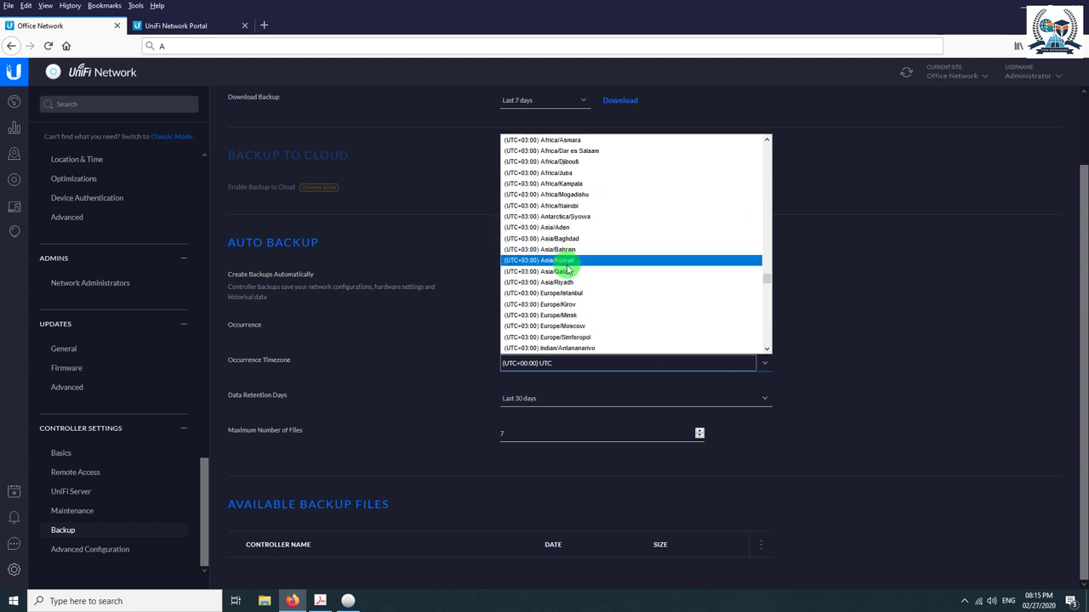
{"action": "left_click", "coordinate": [941, 286]}
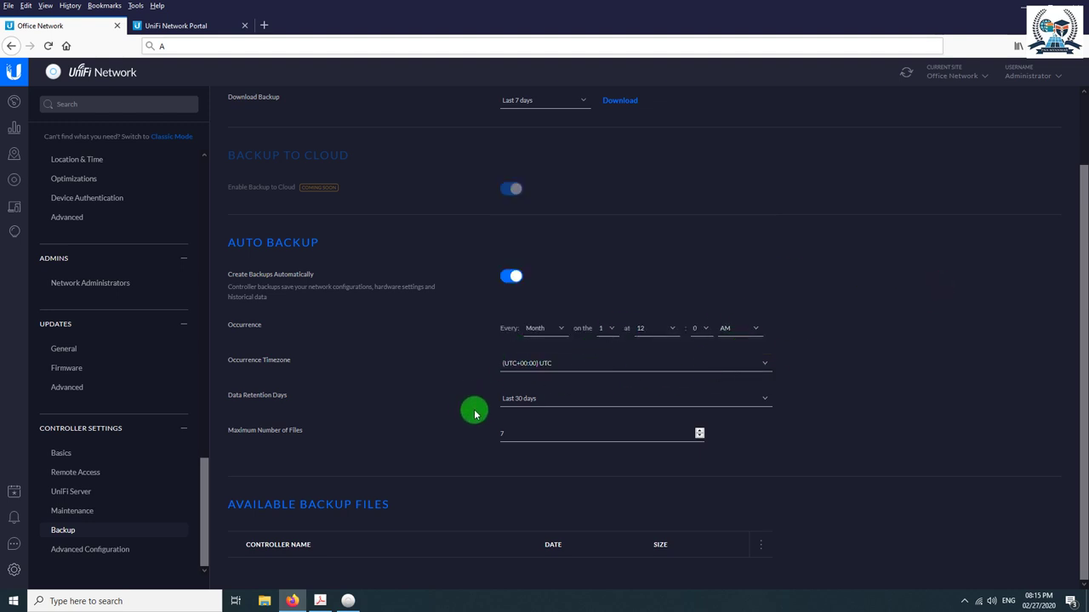
- Try an auto backup data retention of the last 7 days with a maximum of 3 files, and discard the changes
{"action": "left_click", "coordinate": [524, 400]}
{"action": "left_click", "coordinate": [533, 415]}
{"action": "left_click", "coordinate": [533, 402]}
{"action": "left_click", "coordinate": [532, 423]}
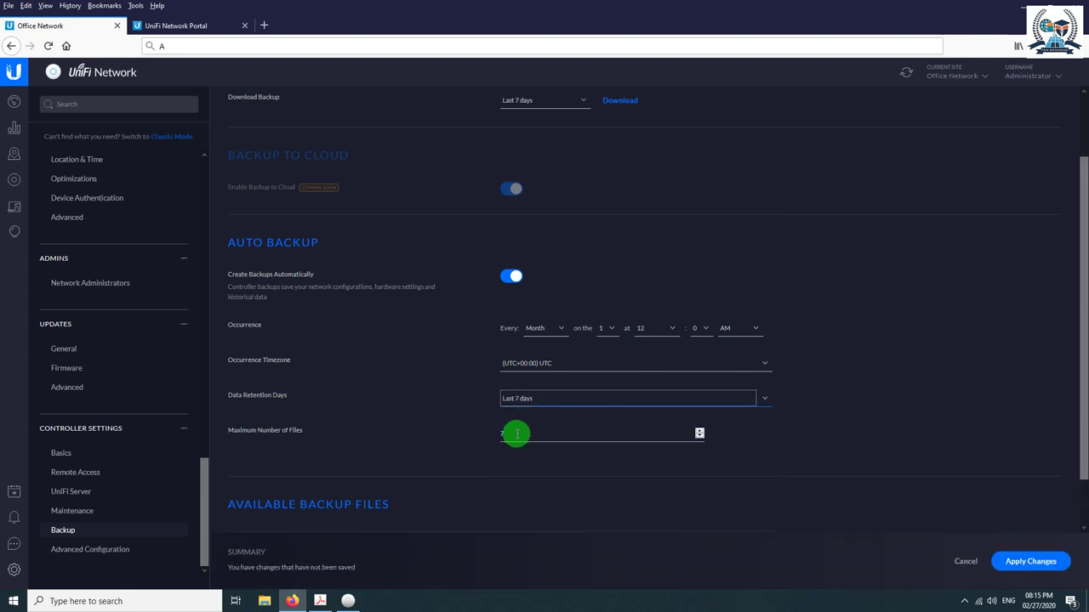
{"action": "double_click", "coordinate": [602, 437]}
{"action": "type", "text": "3"}
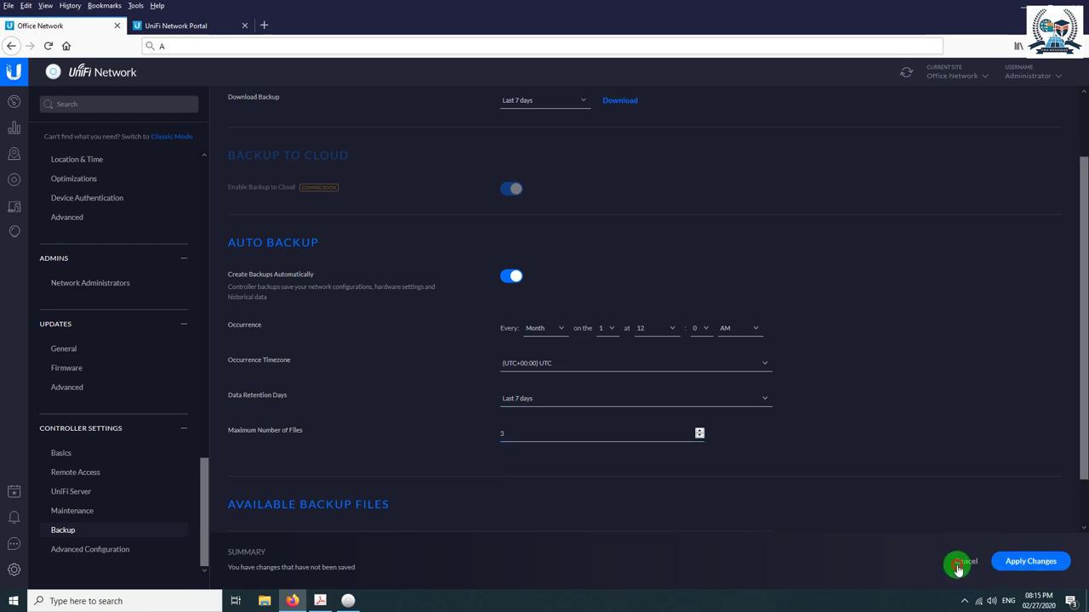
{"action": "left_click", "coordinate": [958, 565]}
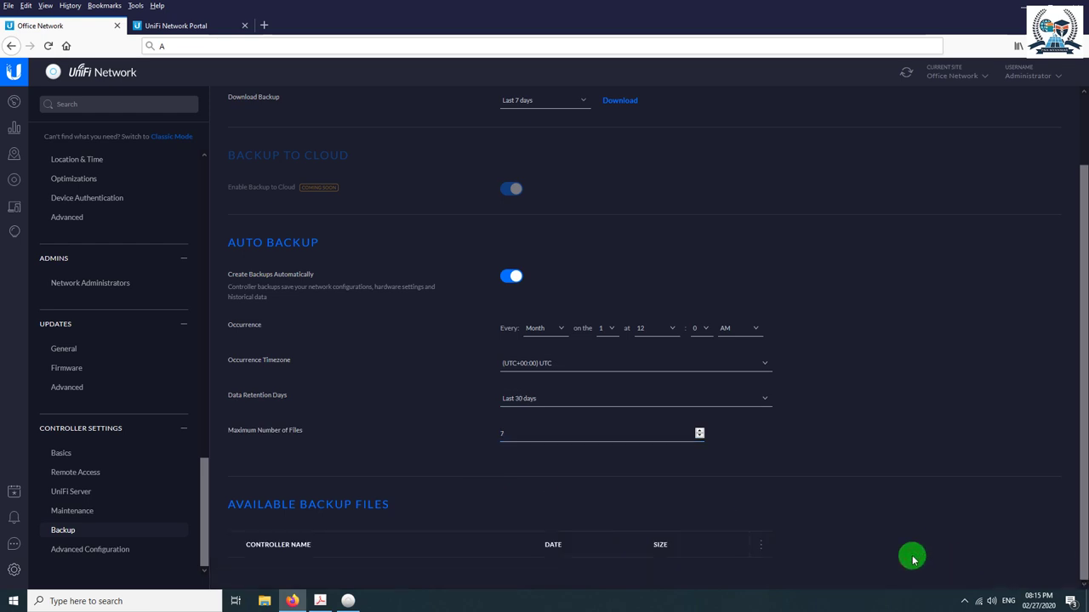
- Open the advanced controller configuration and examine the controller hostname alongside the browser's address
{"action": "left_click", "coordinate": [84, 552]}
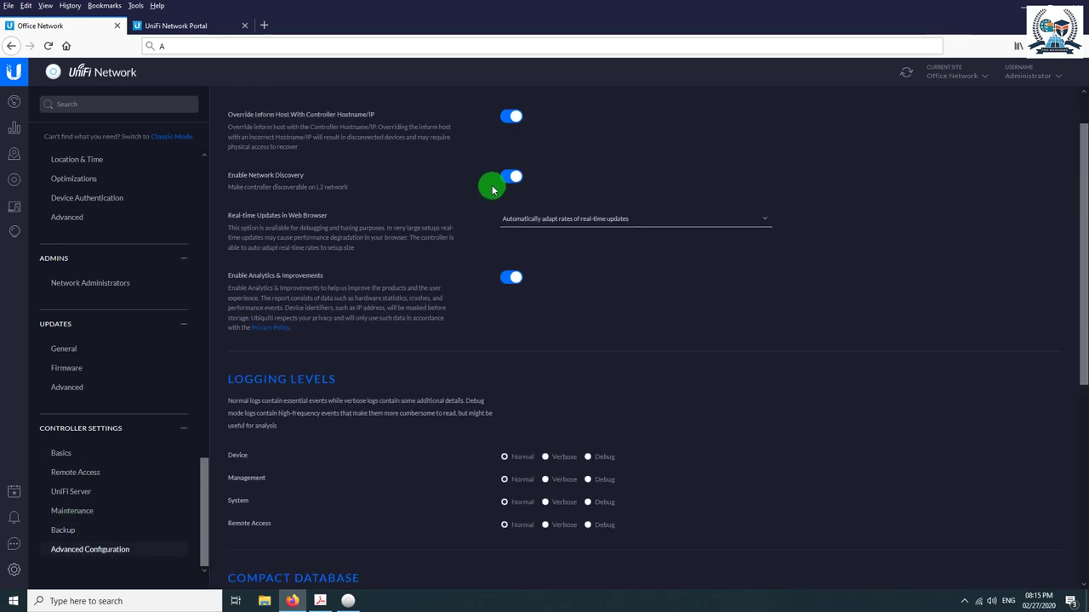
{"action": "left_click", "coordinate": [568, 117]}
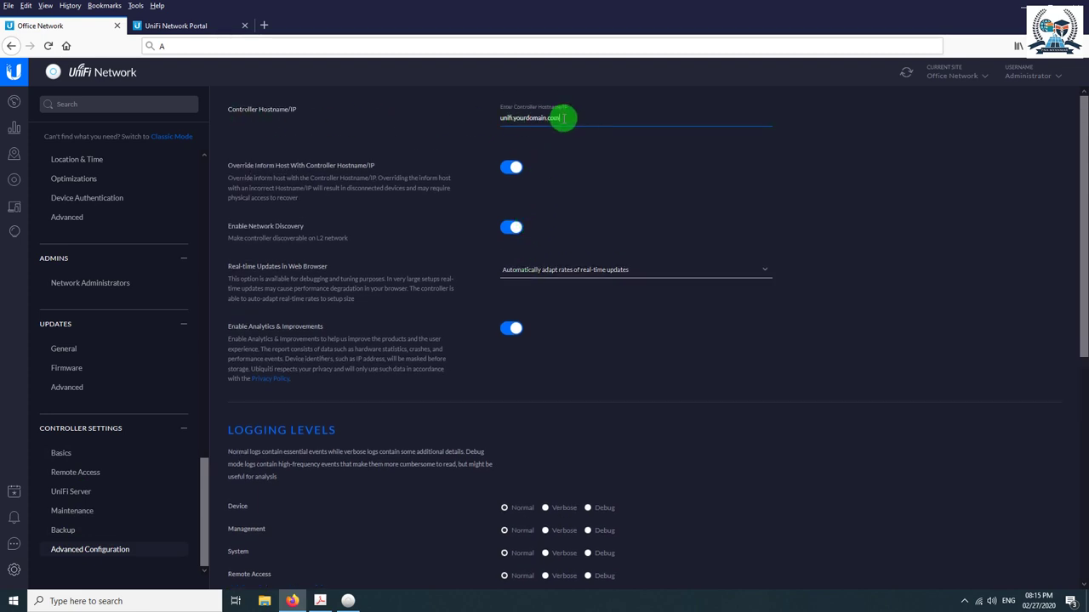
{"action": "left_click_drag", "start_coordinate": [565, 117], "coordinate": [426, 114]}
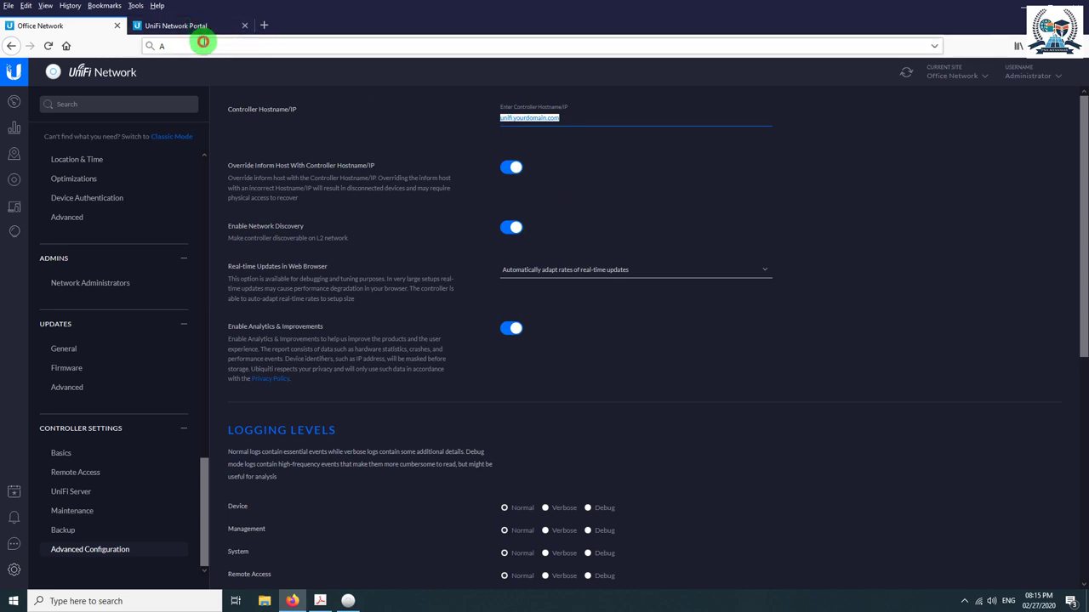
{"action": "left_click", "coordinate": [204, 44]}
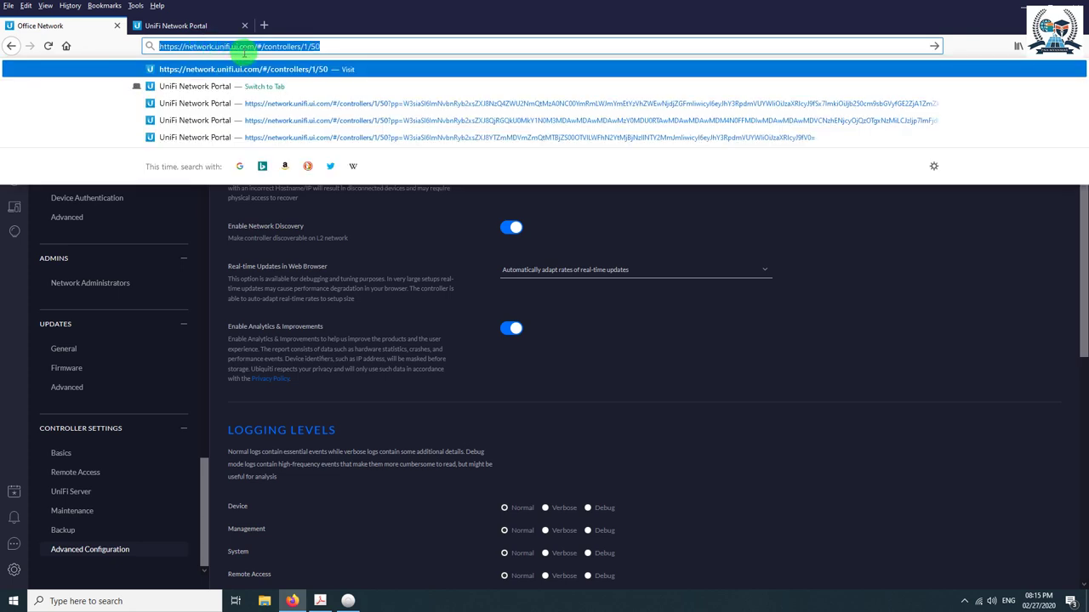
{"action": "left_click", "coordinate": [779, 371]}
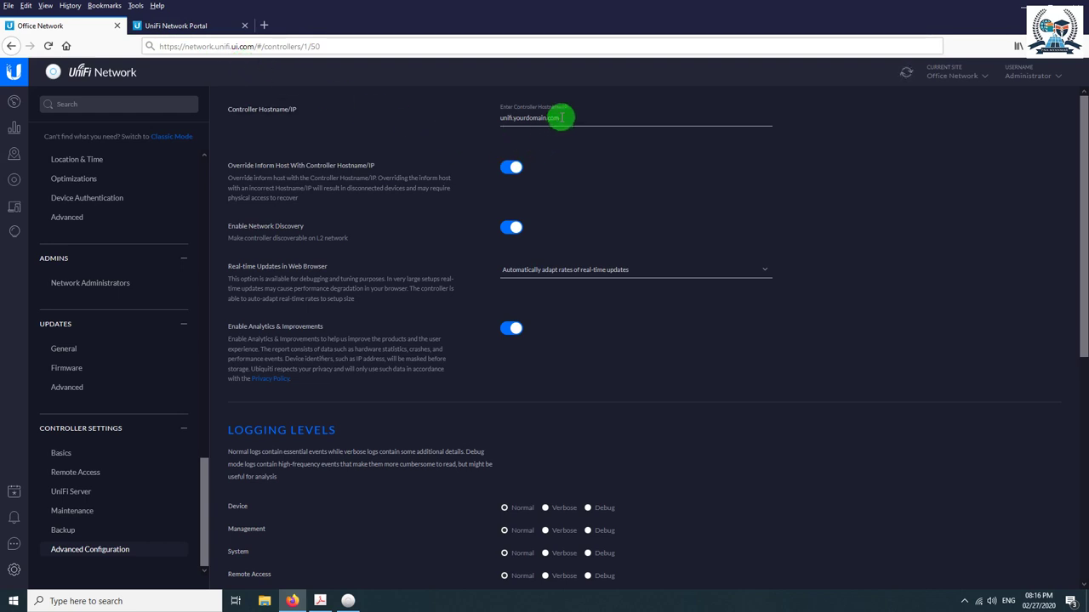
{"action": "left_click_drag", "start_coordinate": [558, 117], "coordinate": [495, 116]}
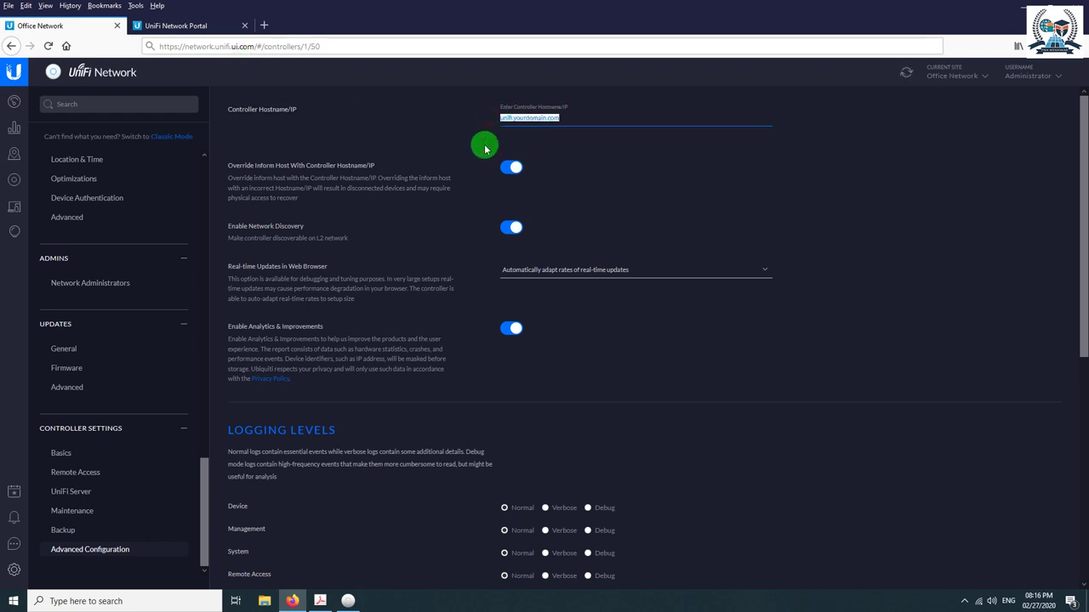
- Check the real-time update options, logging levels, database compaction, map settings and chat support features in the advanced configuration
{"action": "left_click", "coordinate": [614, 272]}
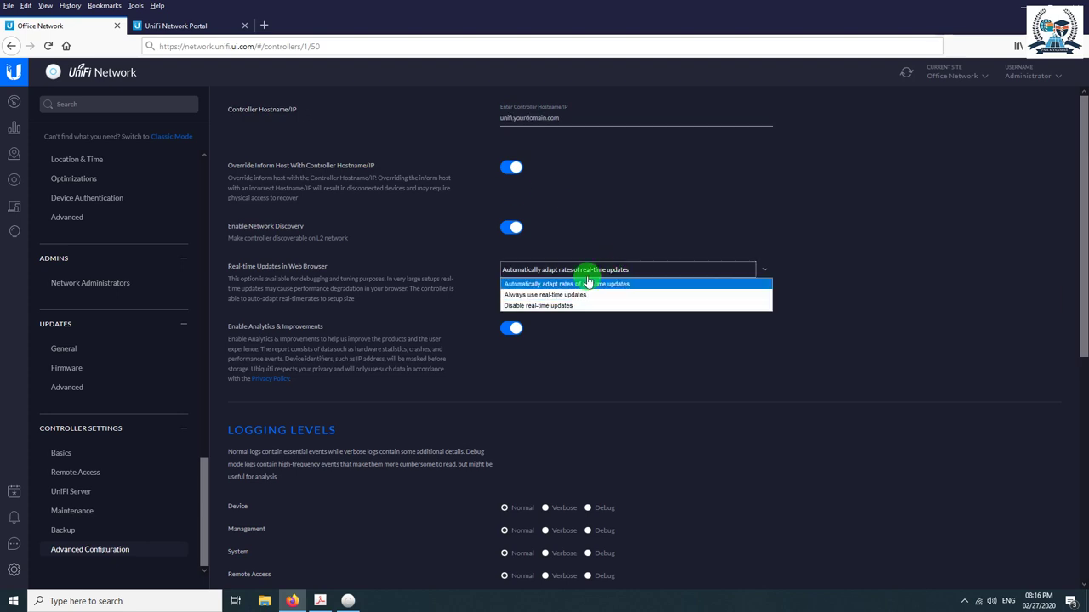
{"action": "left_click", "coordinate": [590, 284]}
{"action": "scroll", "coordinate": [626, 276], "scroll_direction": "down", "scroll_amount": 2}
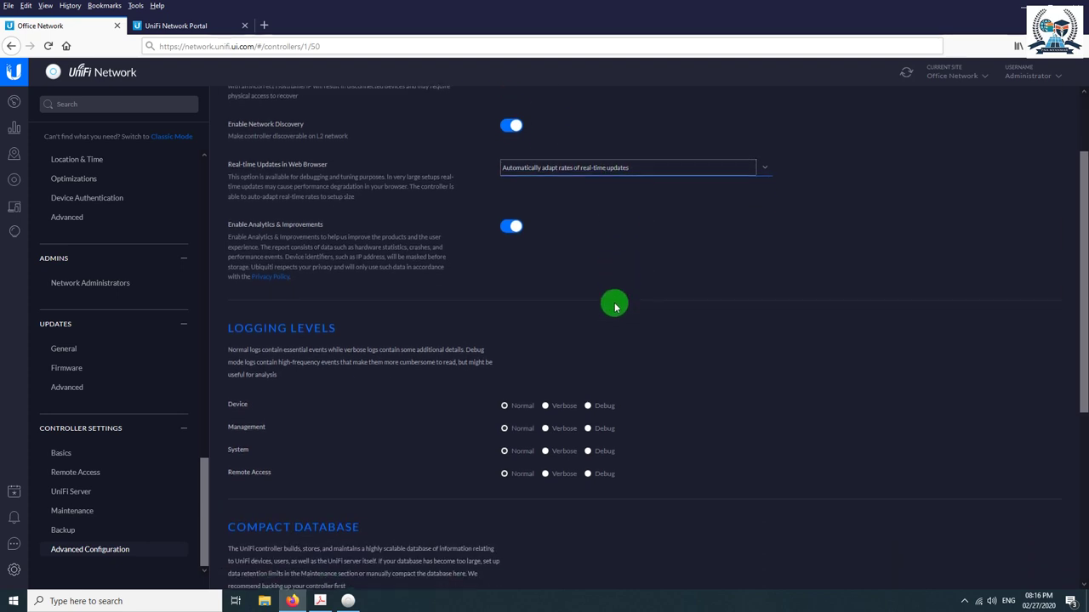
{"action": "scroll", "coordinate": [353, 460], "scroll_direction": "down", "scroll_amount": 6}
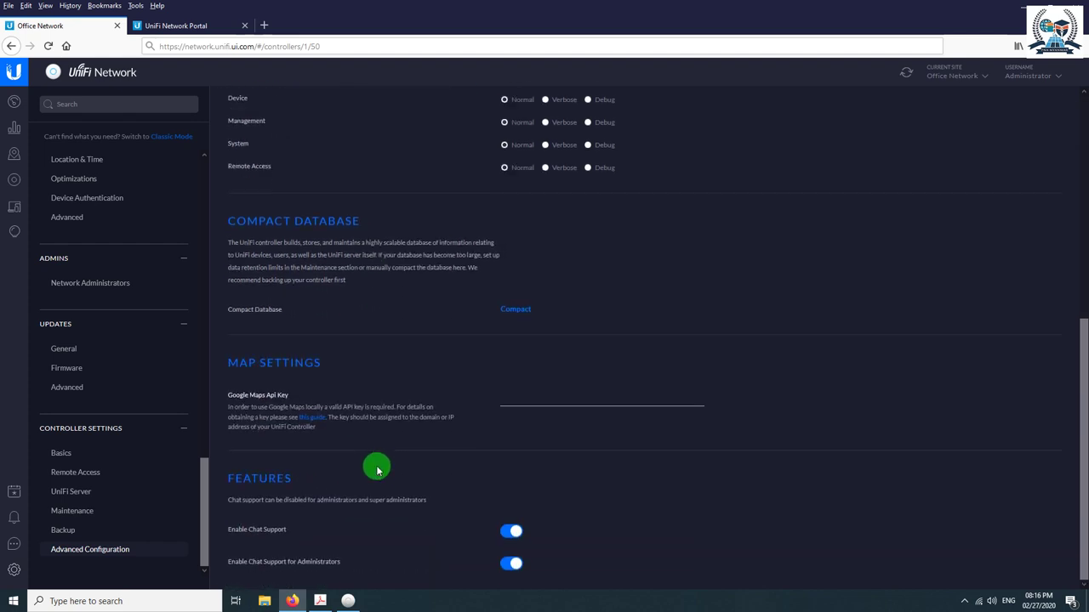
{"action": "scroll", "coordinate": [77, 396], "scroll_direction": "up", "scroll_amount": 5}
{"action": "scroll", "coordinate": [765, 382], "scroll_direction": "up", "scroll_amount": 8}
{"action": "left_click", "coordinate": [679, 270]}
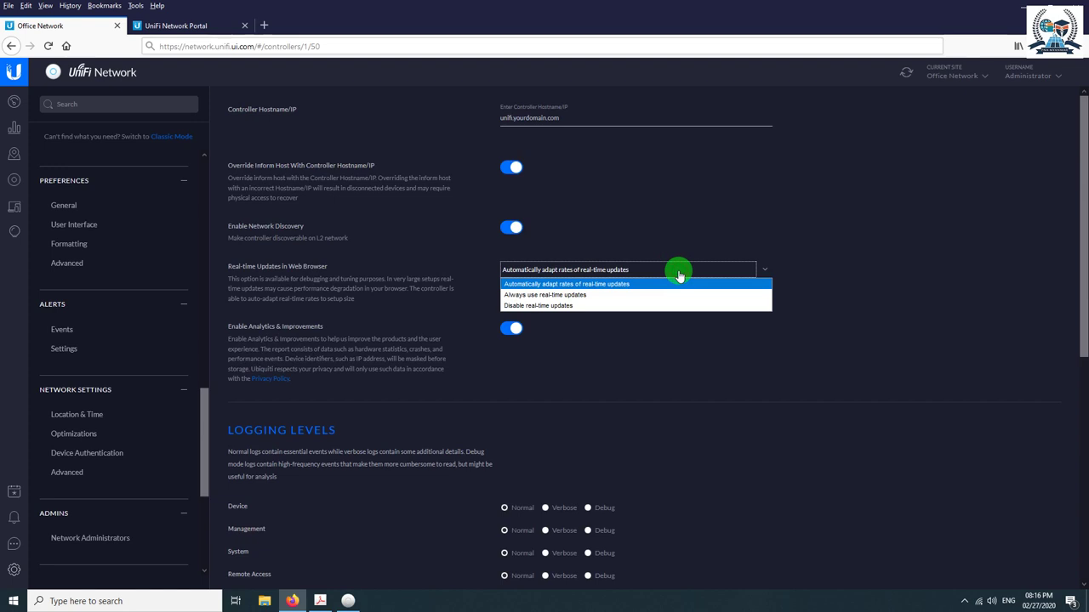
{"action": "left_click", "coordinate": [659, 244]}
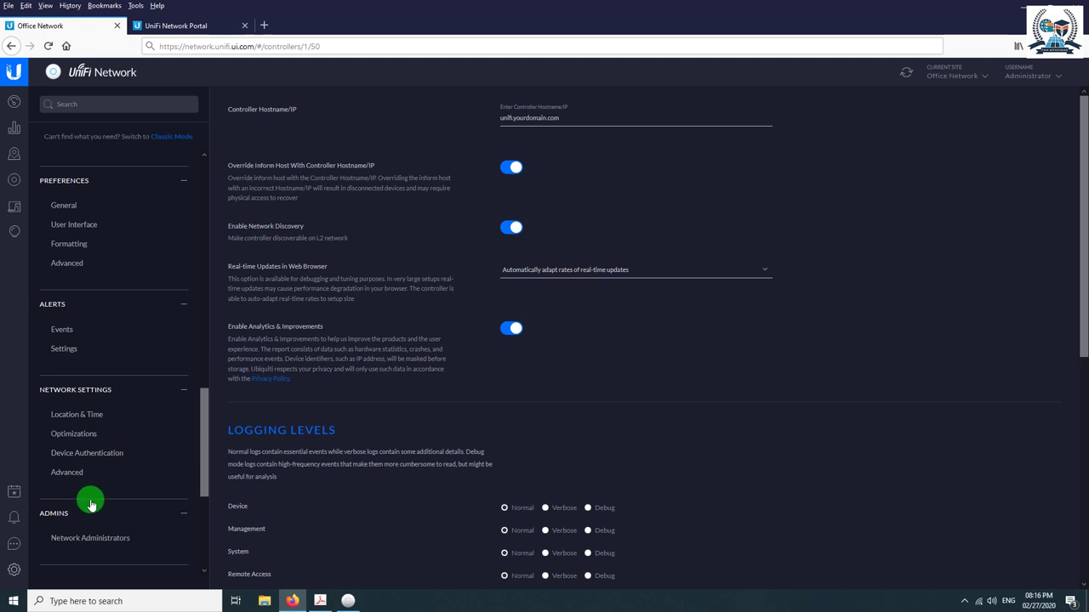
- Look over the settings categories from the controller settings back to the Wi-Fi section
{"action": "left_click_drag", "start_coordinate": [201, 462], "coordinate": [191, 520]}
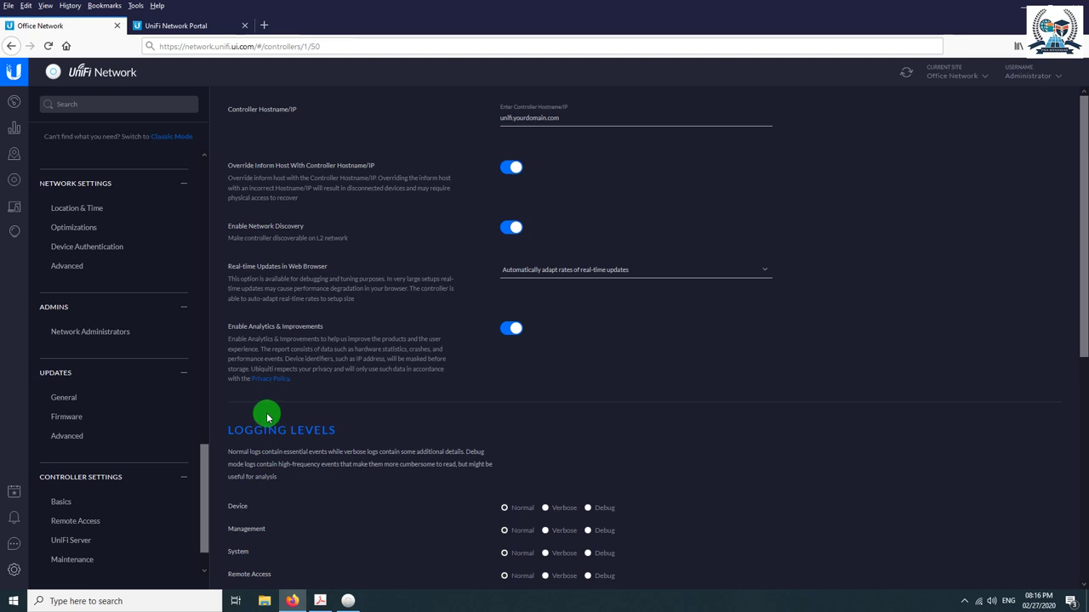
{"action": "scroll", "coordinate": [182, 263], "scroll_direction": "up", "scroll_amount": 3}
{"action": "scroll", "coordinate": [119, 317], "scroll_direction": "up", "scroll_amount": 5}
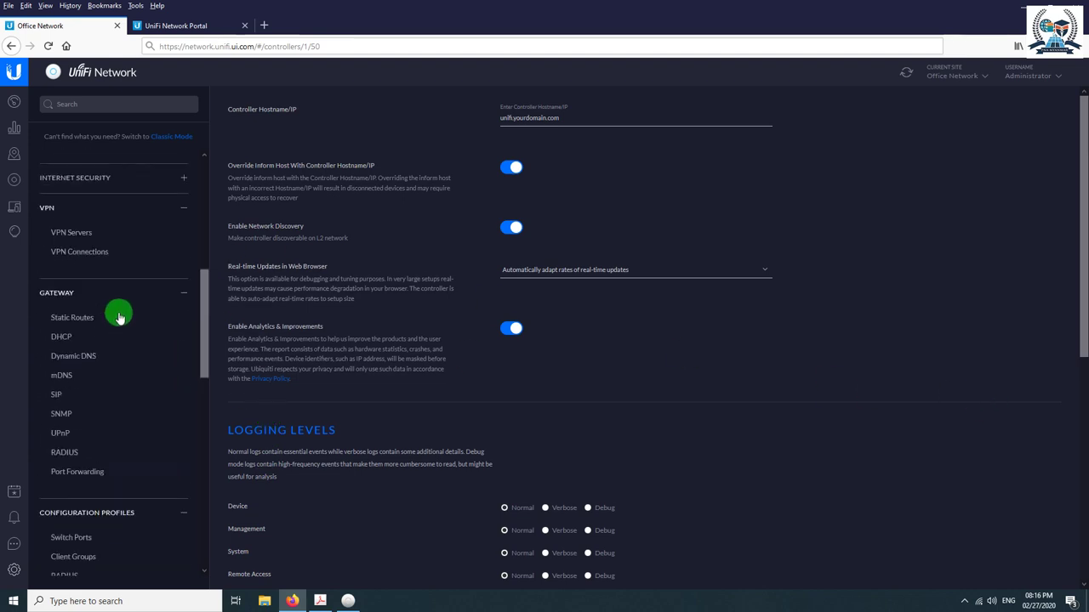
{"action": "scroll", "coordinate": [119, 317], "scroll_direction": "up", "scroll_amount": 6}
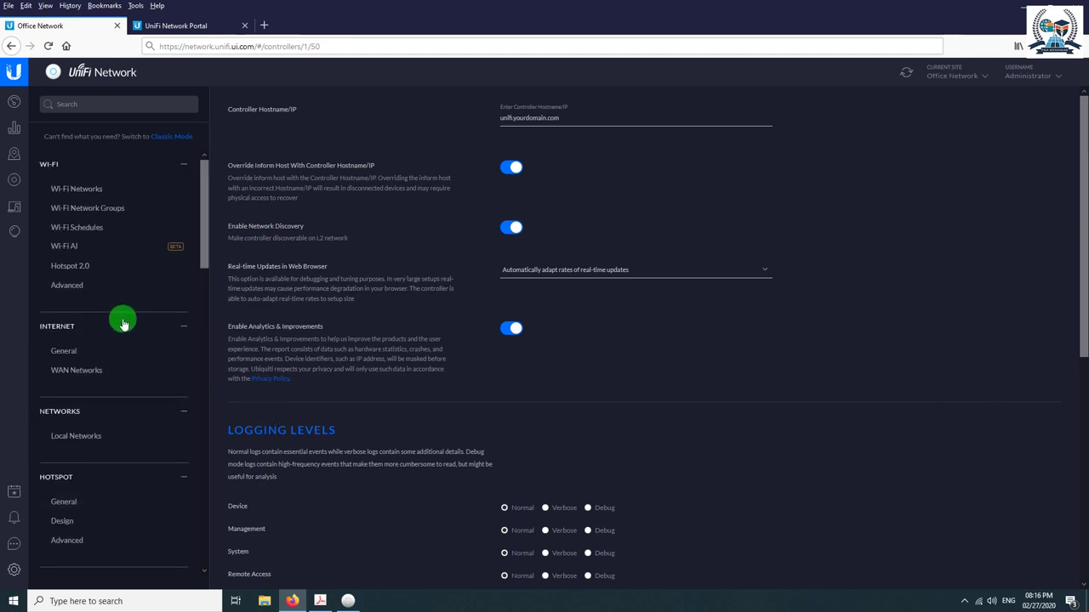
- Look through the settings categories and switch the controller settings to Classic Mode
{"action": "scroll", "coordinate": [119, 324], "scroll_direction": "down", "scroll_amount": 10}
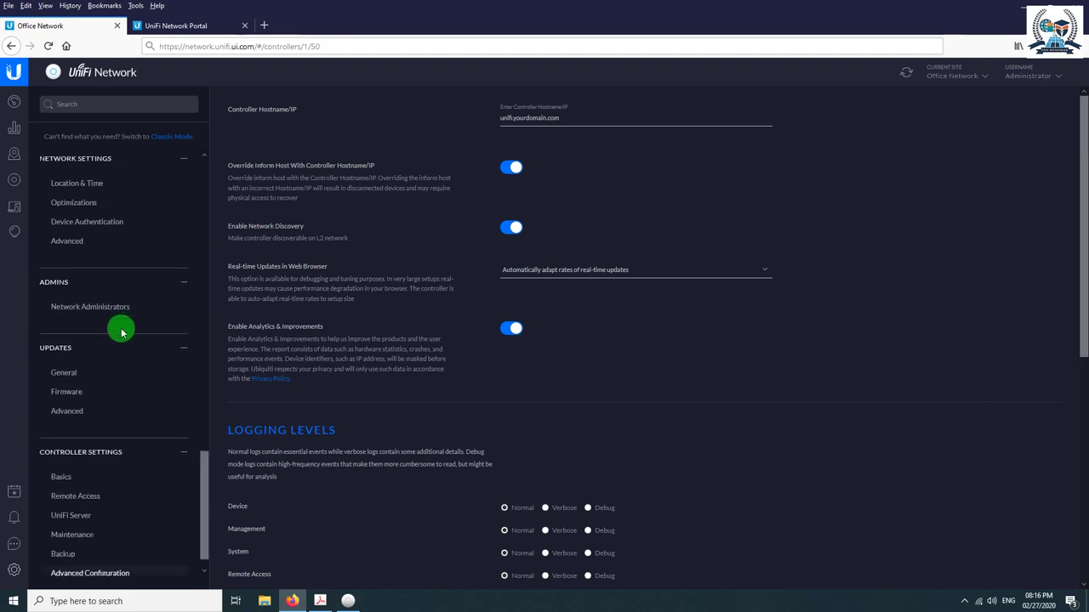
{"action": "scroll", "coordinate": [117, 332], "scroll_direction": "up", "scroll_amount": 9}
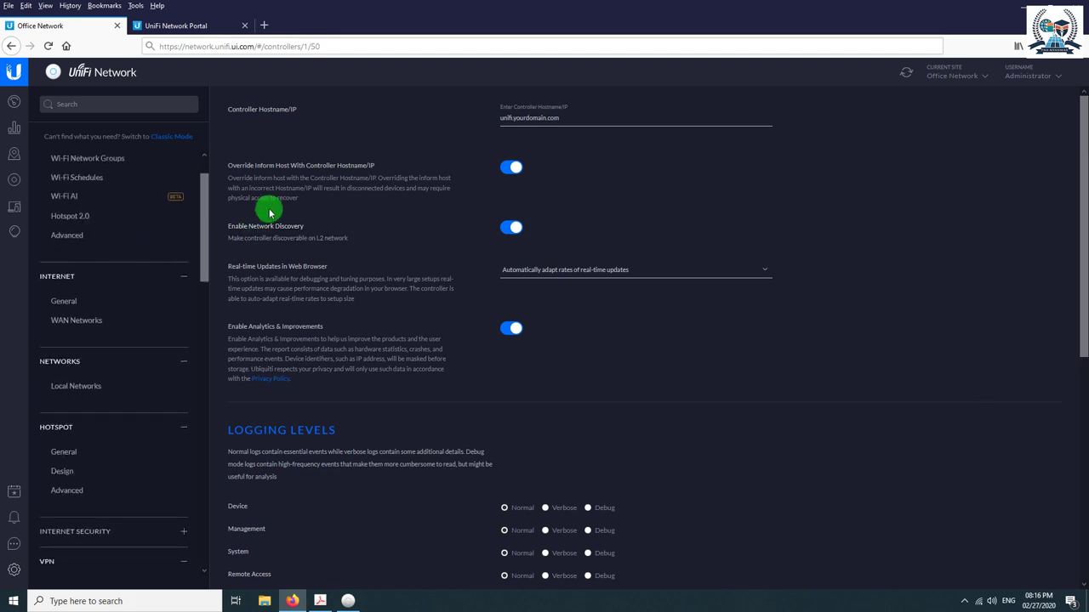
{"action": "left_click", "coordinate": [170, 135]}
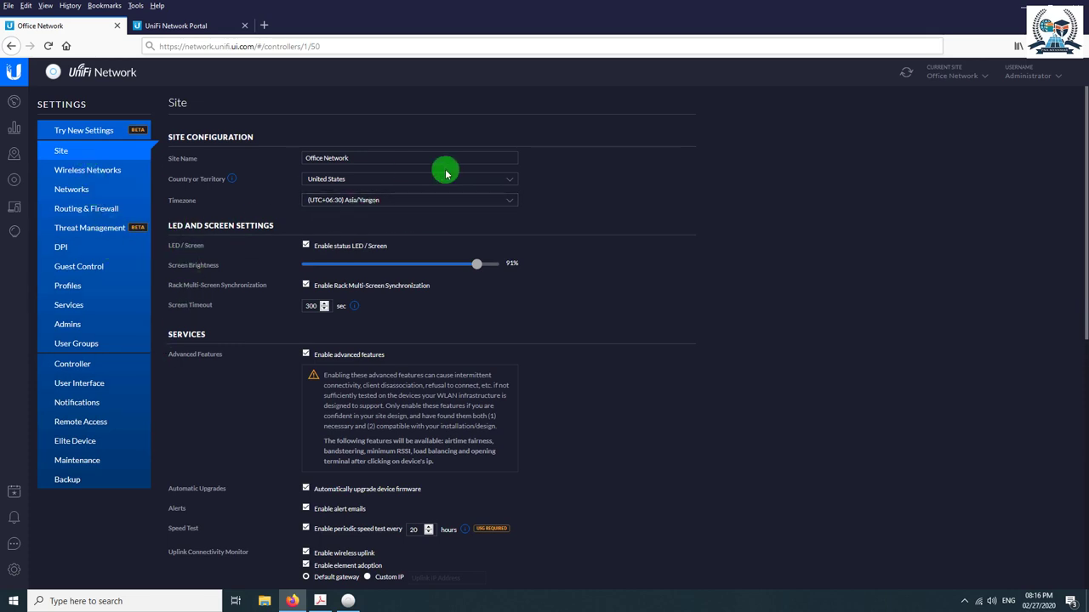
- Review the site settings: site name, timezone, services, remote logging, provider capabilities, auto-optimization and device authentication
{"action": "left_click_drag", "start_coordinate": [439, 162], "coordinate": [261, 153]}
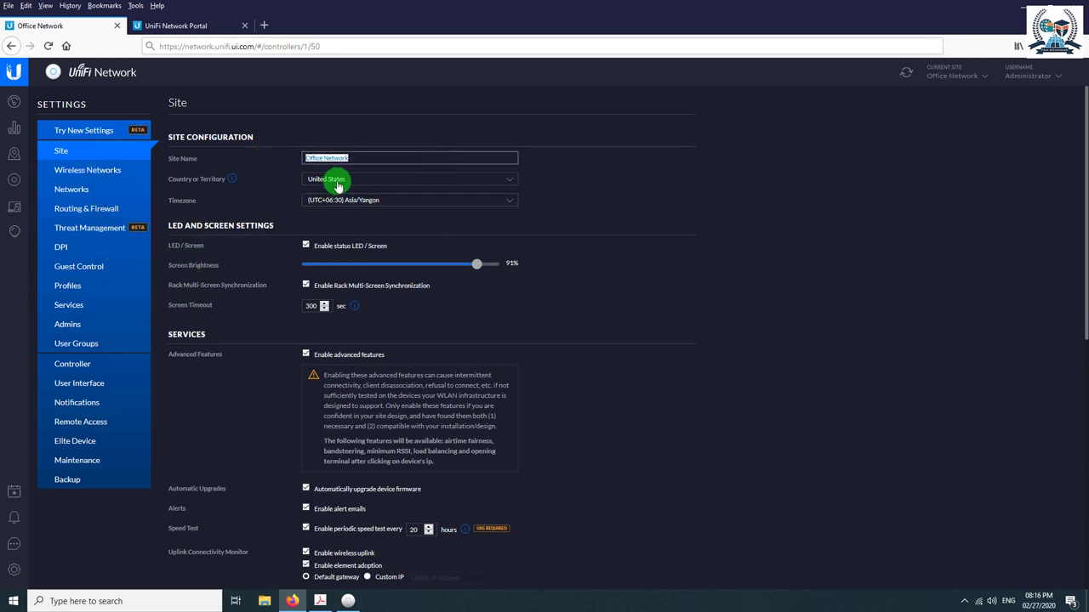
{"action": "left_click", "coordinate": [380, 201]}
{"action": "left_click", "coordinate": [384, 204]}
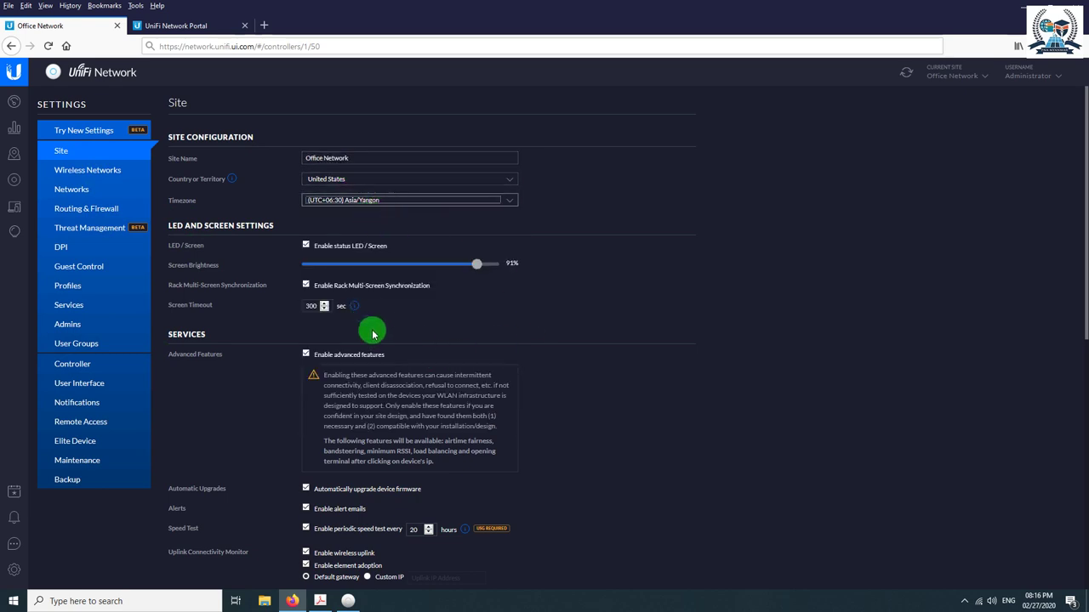
{"action": "scroll", "coordinate": [359, 318], "scroll_direction": "down", "scroll_amount": 3}
{"action": "scroll", "coordinate": [324, 383], "scroll_direction": "down", "scroll_amount": 5}
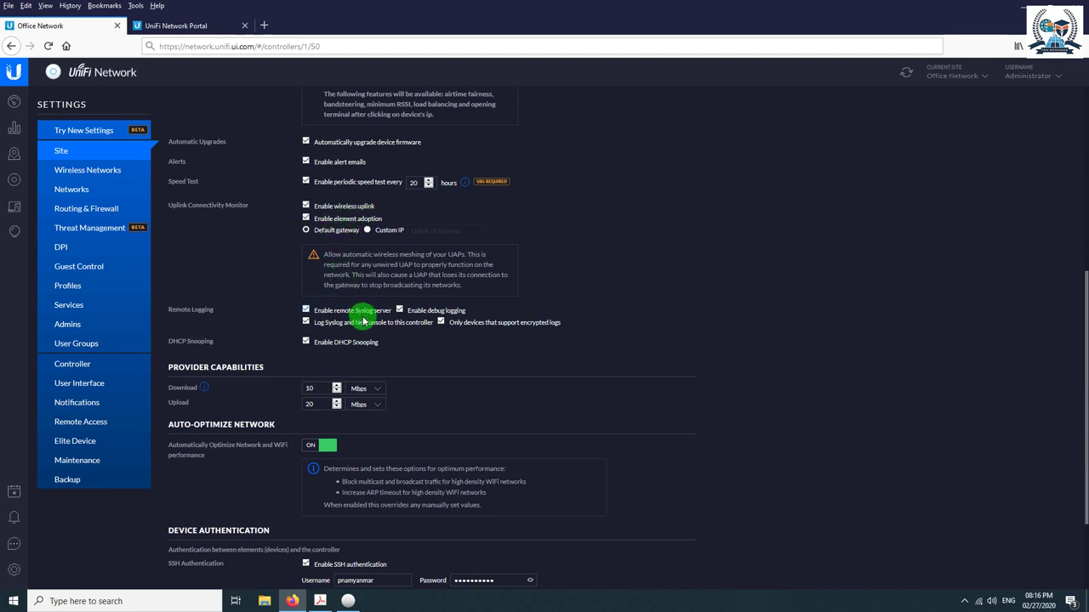
{"action": "scroll", "coordinate": [328, 392], "scroll_direction": "down", "scroll_amount": 3}
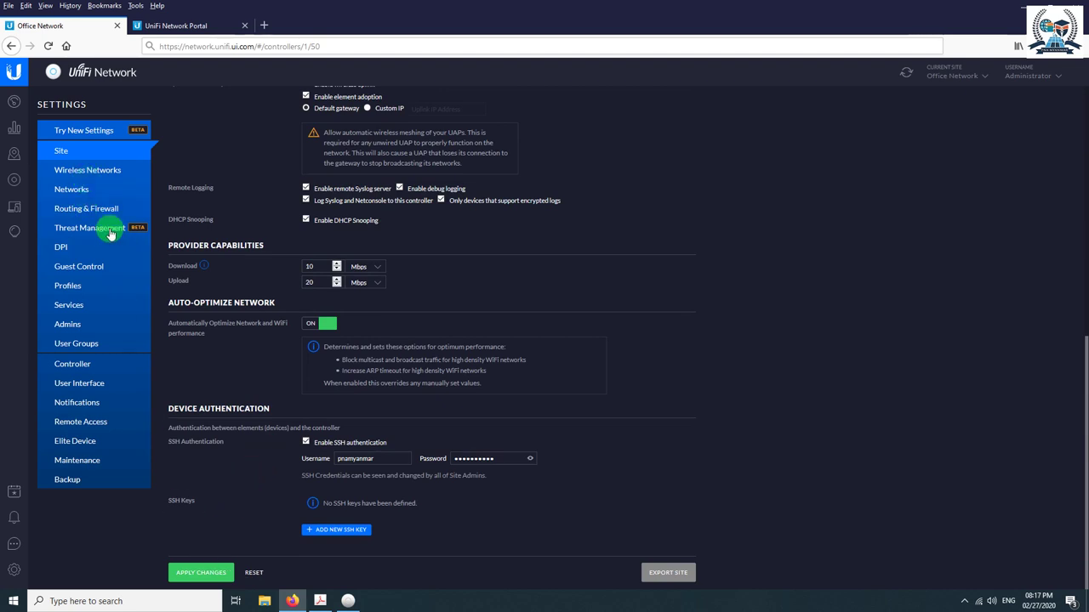
- Open the Myport WiFi wireless network for editing and examine its security, RADIUS profile, advanced options and rate controls
{"action": "left_click", "coordinate": [90, 173]}
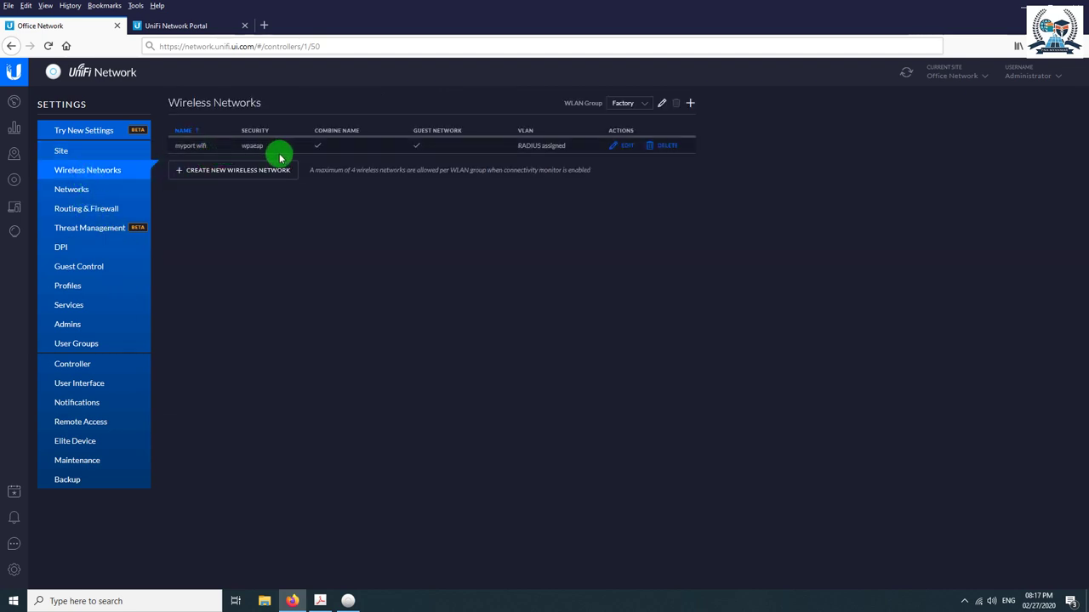
{"action": "left_click", "coordinate": [624, 150]}
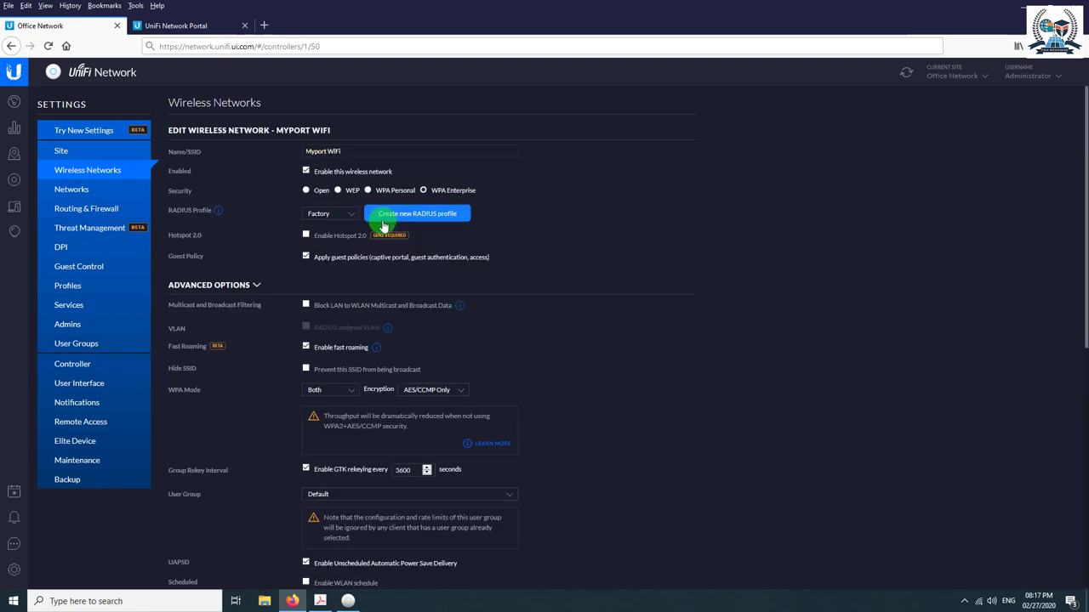
{"action": "left_click", "coordinate": [331, 214]}
{"action": "left_click", "coordinate": [334, 219]}
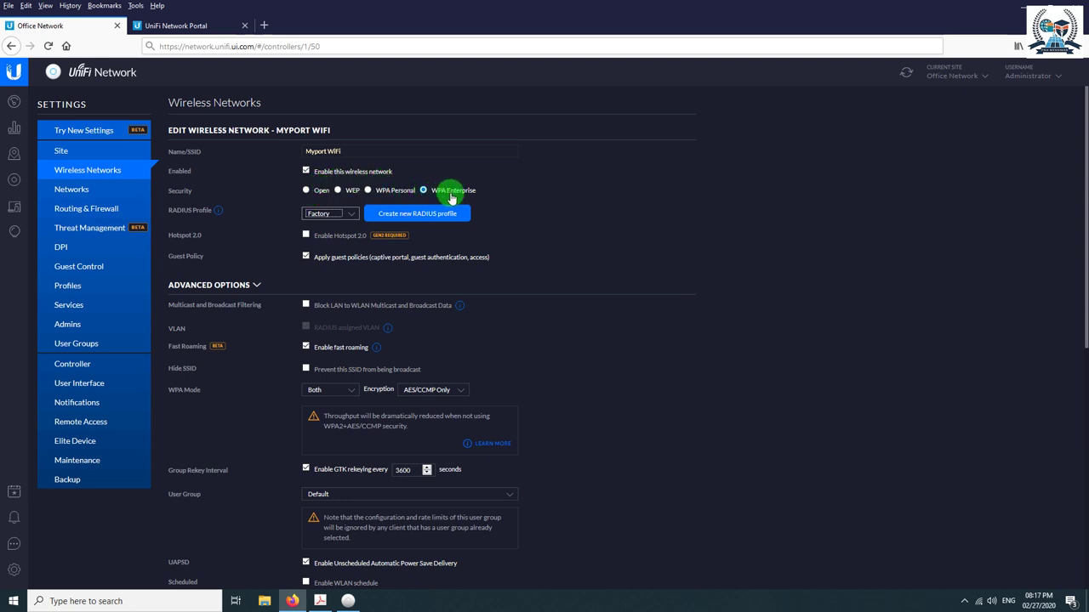
{"action": "scroll", "coordinate": [408, 343], "scroll_direction": "down", "scroll_amount": 3}
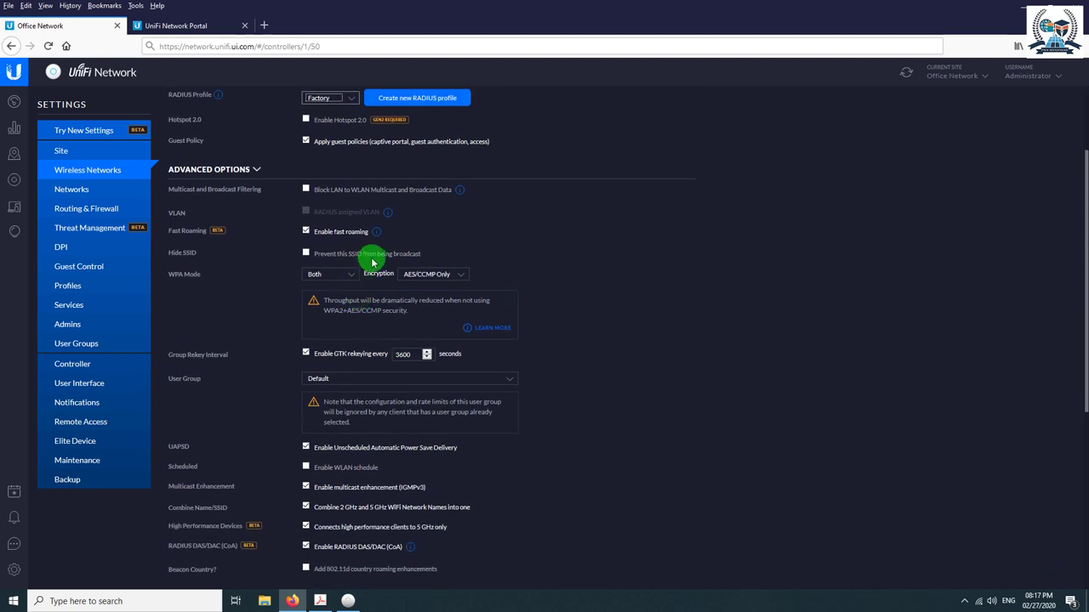
{"action": "scroll", "coordinate": [371, 264], "scroll_direction": "down", "scroll_amount": 3}
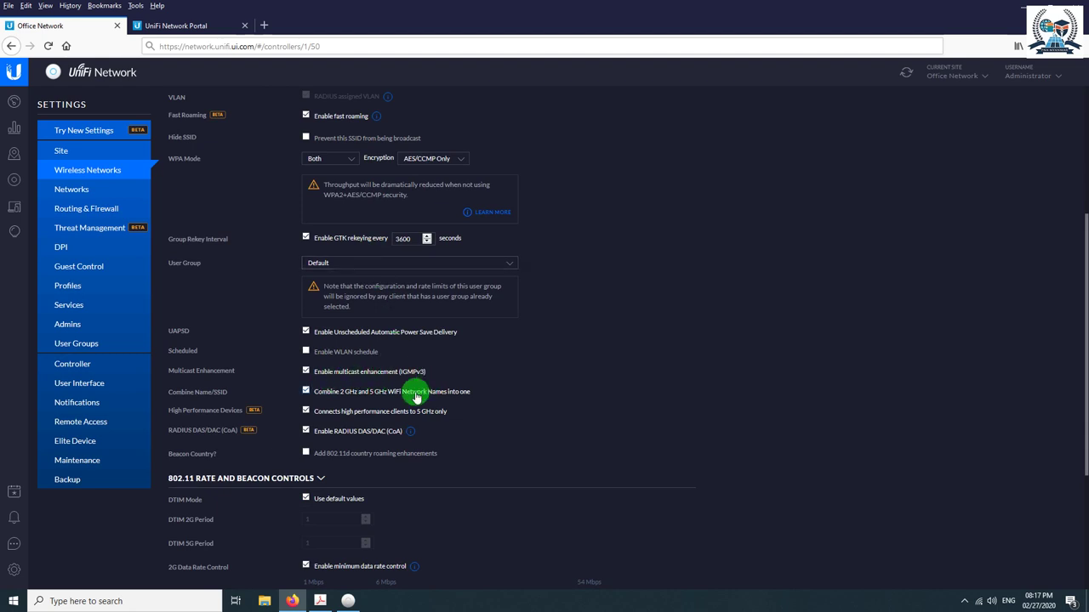
{"action": "scroll", "coordinate": [408, 399], "scroll_direction": "down", "scroll_amount": 5}
{"action": "scroll", "coordinate": [355, 266], "scroll_direction": "up", "scroll_amount": 4}
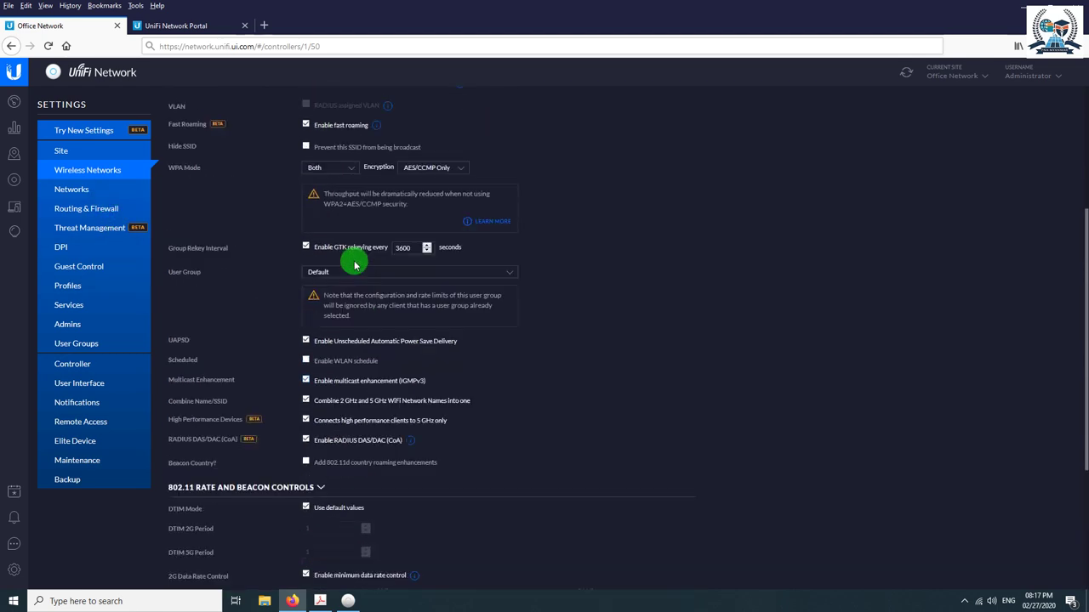
{"action": "scroll", "coordinate": [355, 265], "scroll_direction": "up", "scroll_amount": 7}
- Change the wireless network's SSID to "myport wifi", save the network and store the offered login in the browser
{"action": "left_click_drag", "start_coordinate": [358, 117], "coordinate": [280, 117]}
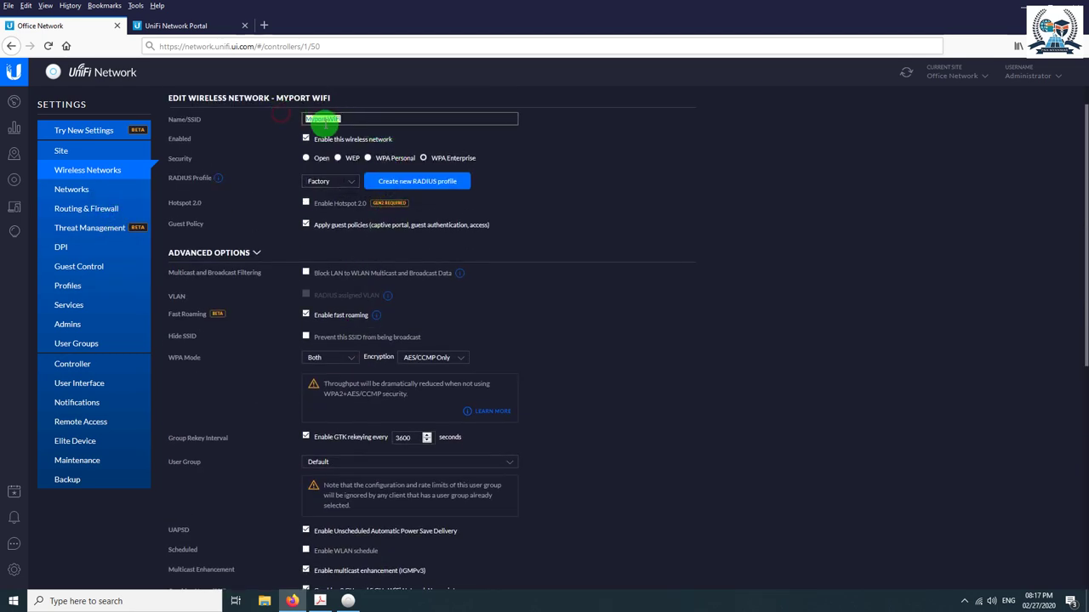
{"action": "left_click", "coordinate": [327, 121]}
{"action": "left_click", "coordinate": [278, 117]}
{"action": "type", "text": "my"}
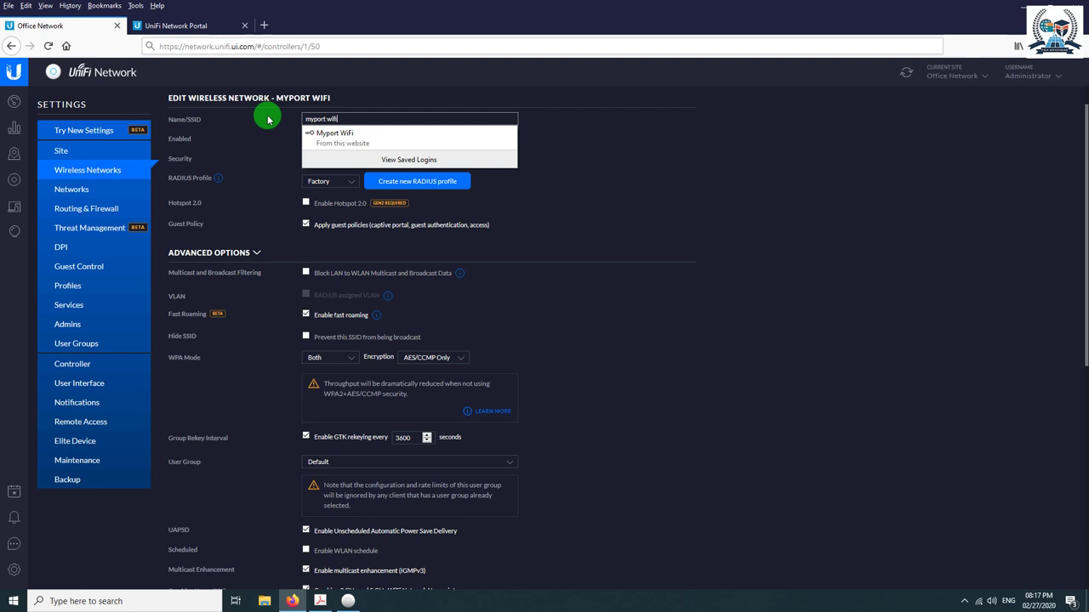
{"action": "left_click", "coordinate": [882, 190]}
{"action": "scroll", "coordinate": [919, 403], "scroll_direction": "down", "scroll_amount": 8}
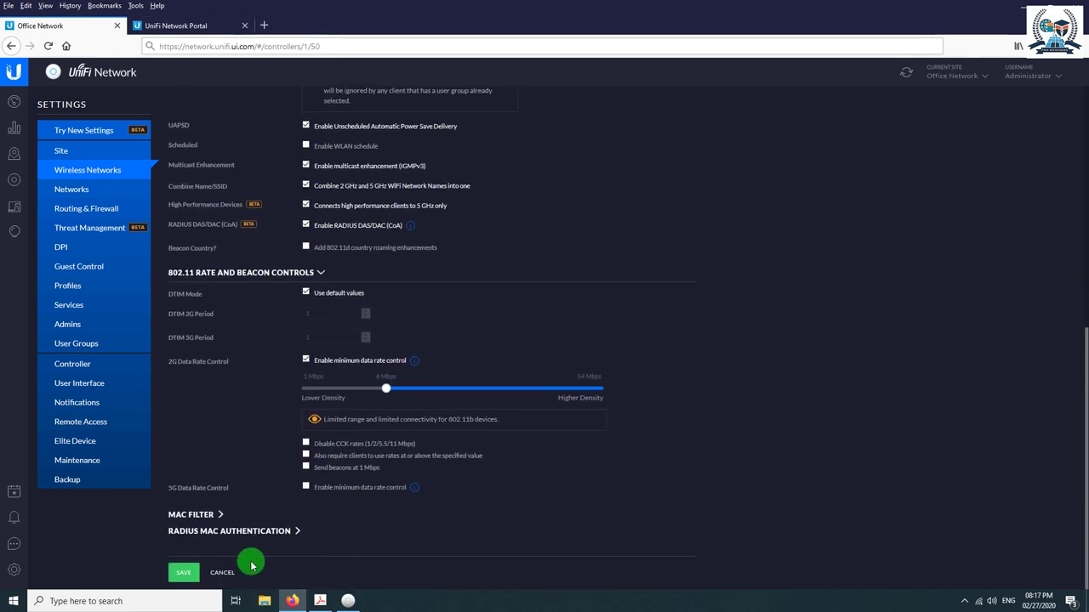
{"action": "left_click", "coordinate": [182, 577]}
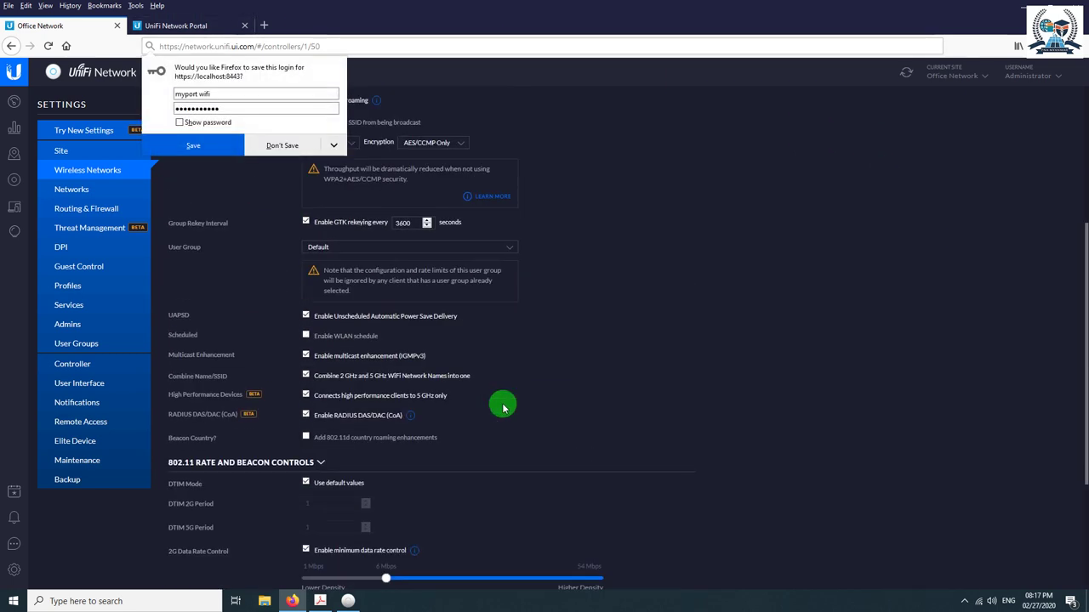
{"action": "left_click", "coordinate": [207, 145]}
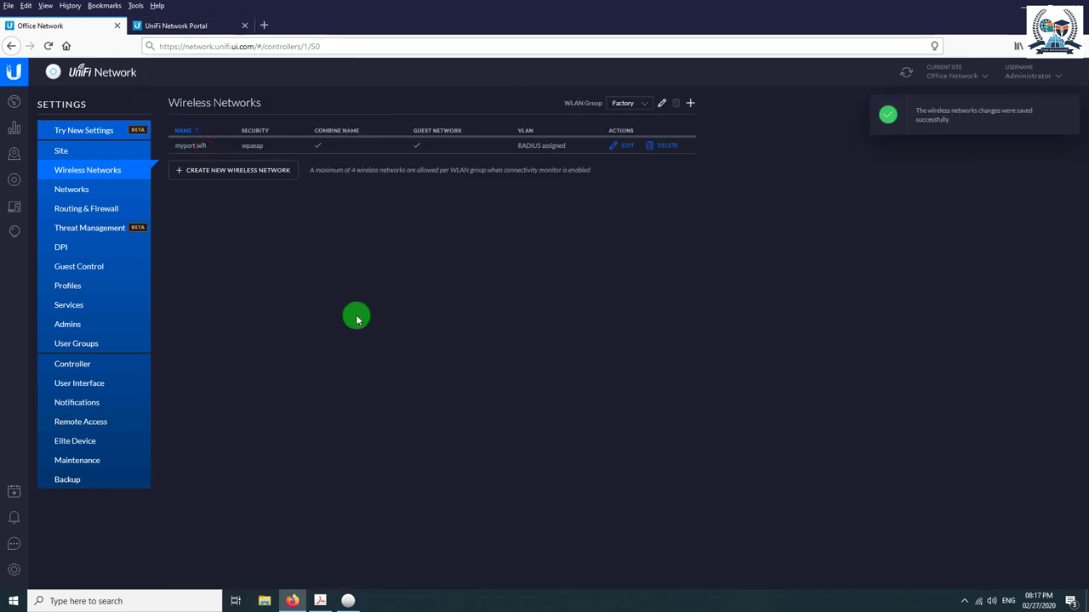
- Check the Networks list and the routing, firewall, port forwarding and GeoIP filtering settings
{"action": "left_click", "coordinate": [86, 192]}
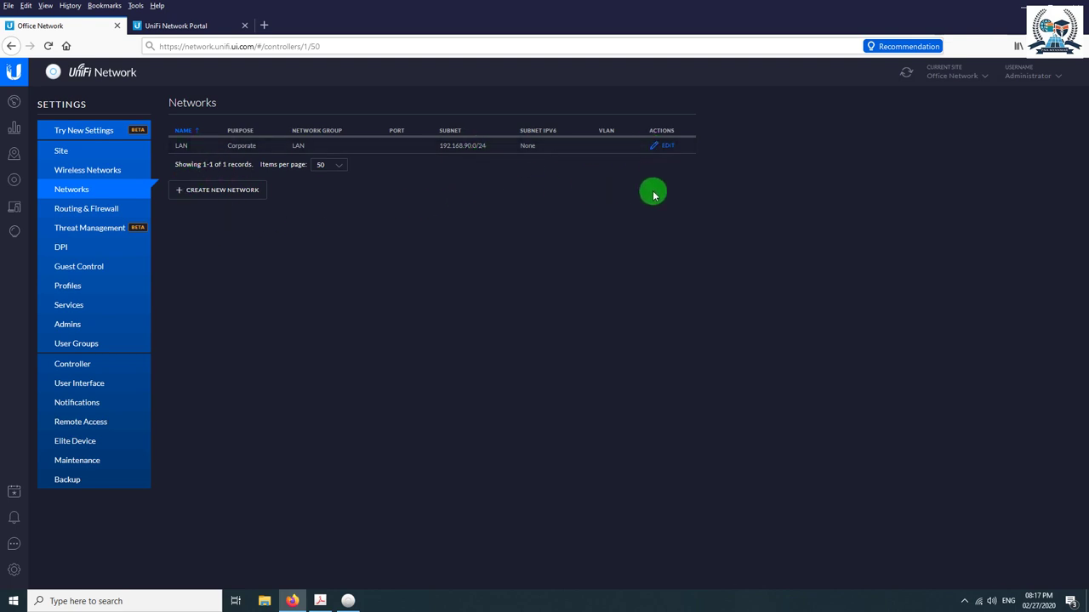
{"action": "left_click", "coordinate": [102, 213]}
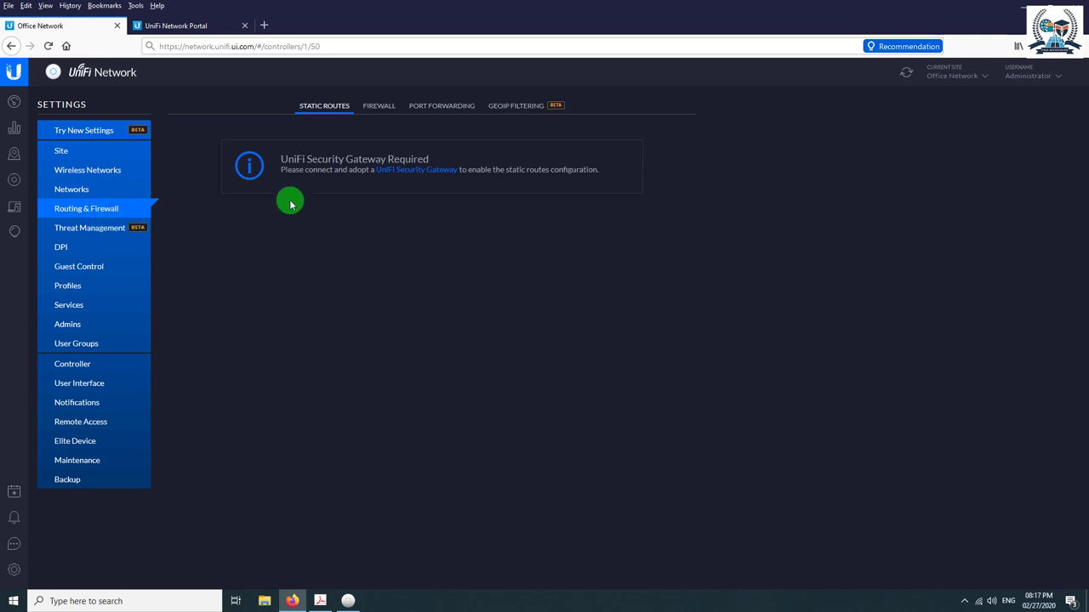
{"action": "left_click", "coordinate": [371, 108]}
{"action": "left_click", "coordinate": [440, 108]}
{"action": "left_click", "coordinate": [511, 109]}
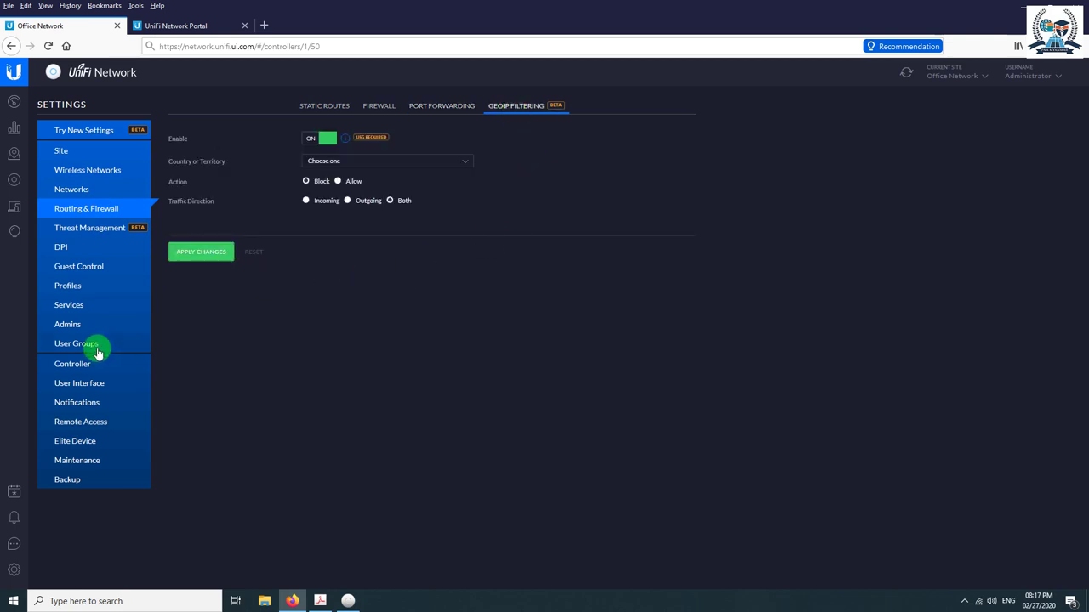
- Enable the guest portal in the Guest Control settings and check the options it offers
{"action": "left_click", "coordinate": [61, 250]}
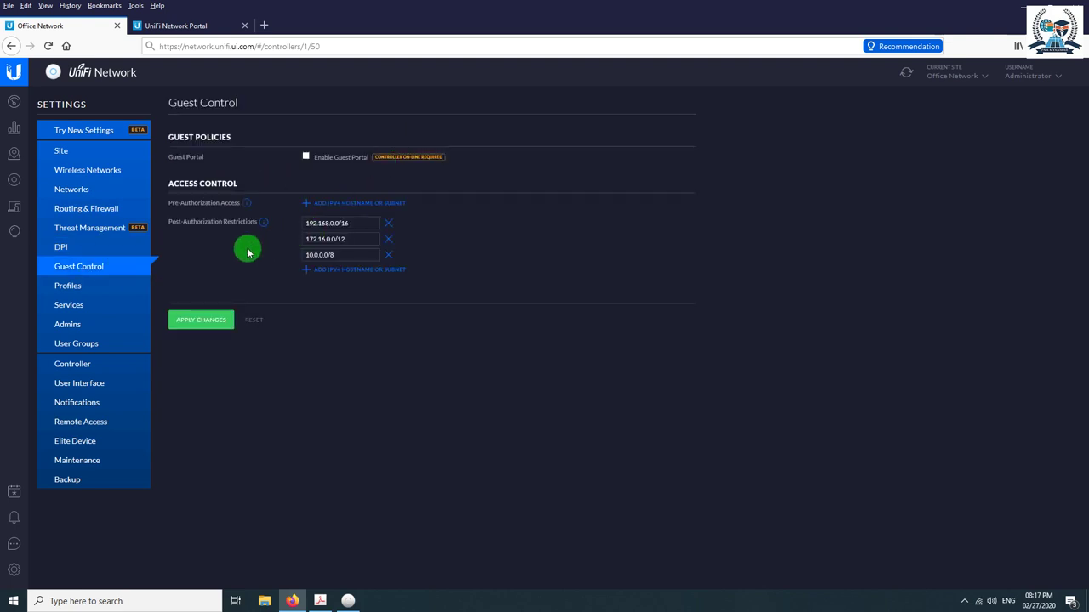
{"action": "left_click", "coordinate": [299, 159]}
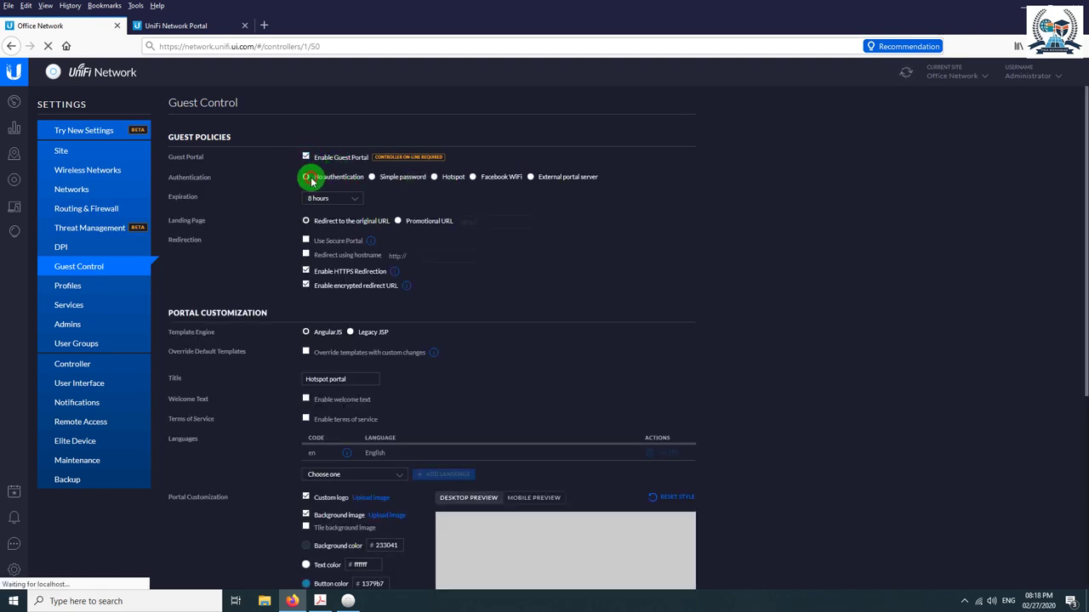
{"action": "scroll", "coordinate": [332, 212], "scroll_direction": "down", "scroll_amount": 5}
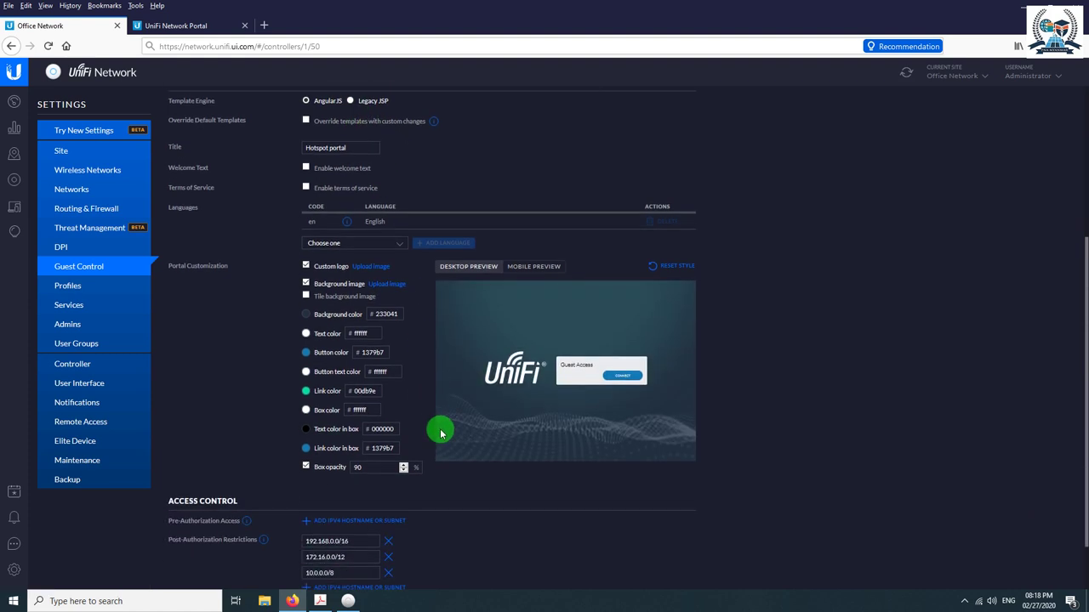
{"action": "scroll", "coordinate": [440, 434], "scroll_direction": "up", "scroll_amount": 5}
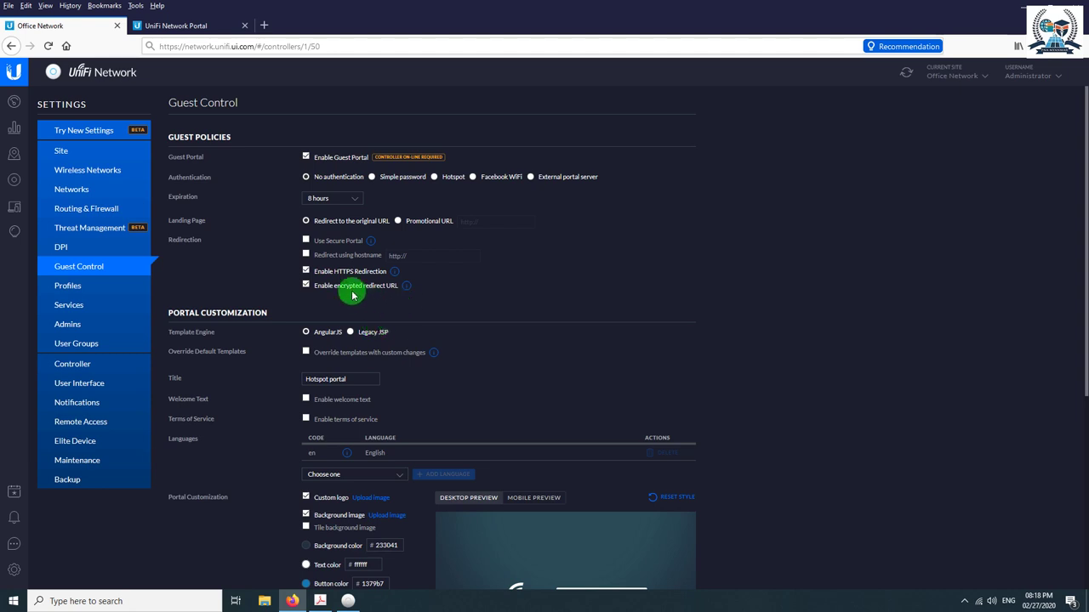
- Examine the guest portal's authentication, redirection, customization and preview, along with the access control restrictions
{"action": "scroll", "coordinate": [408, 357], "scroll_direction": "down", "scroll_amount": 5}
{"action": "scroll", "coordinate": [439, 364], "scroll_direction": "up", "scroll_amount": 4}
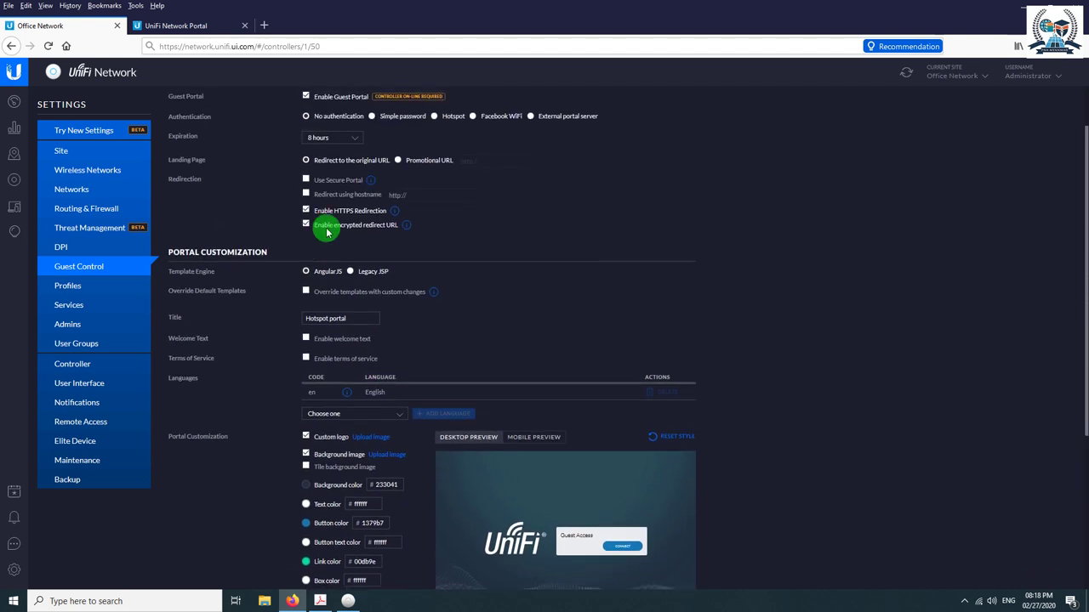
{"action": "scroll", "coordinate": [445, 340], "scroll_direction": "down", "scroll_amount": 4}
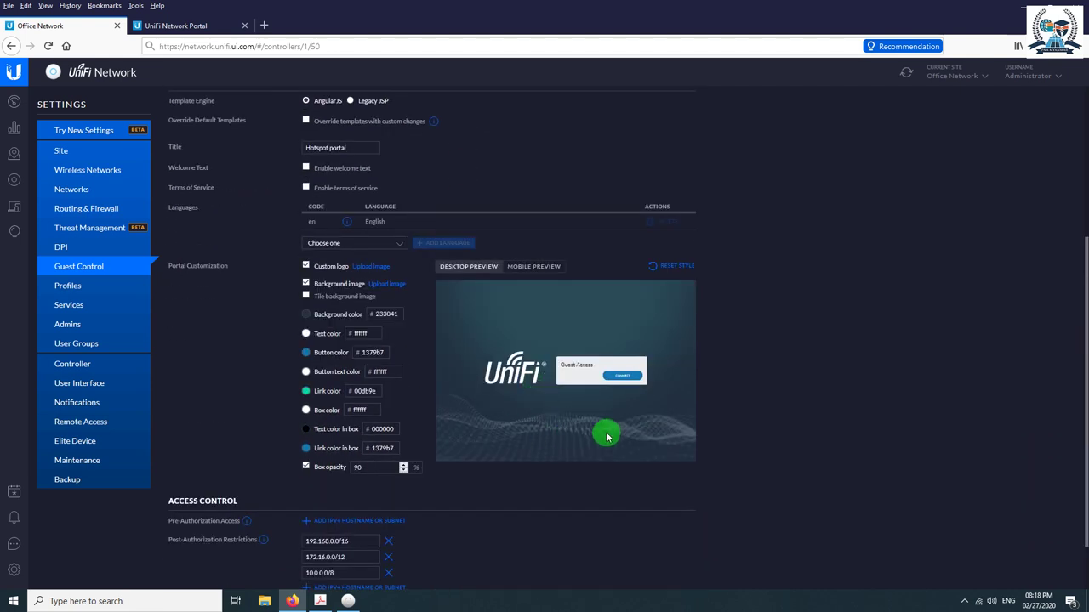
{"action": "scroll", "coordinate": [413, 275], "scroll_direction": "up", "scroll_amount": 3}
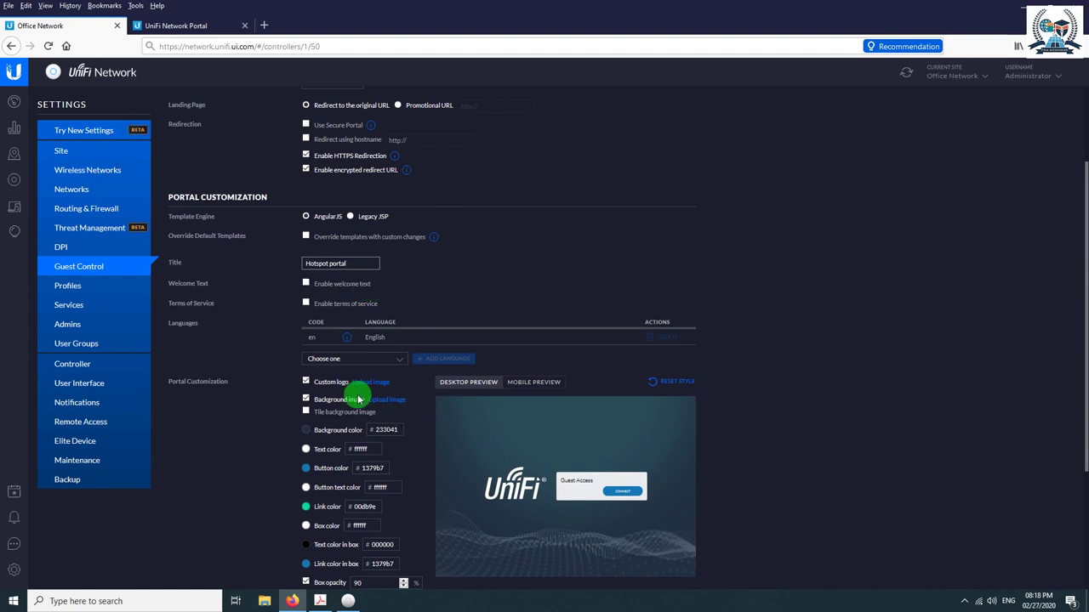
{"action": "scroll", "coordinate": [595, 421], "scroll_direction": "down", "scroll_amount": 4}
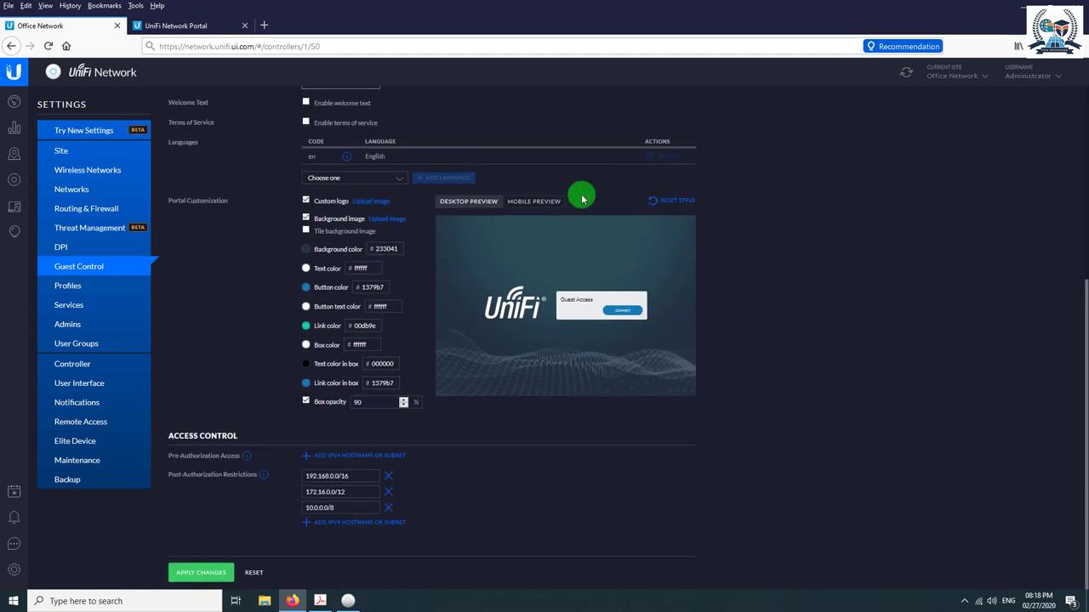
{"action": "scroll", "coordinate": [370, 247], "scroll_direction": "up", "scroll_amount": 5}
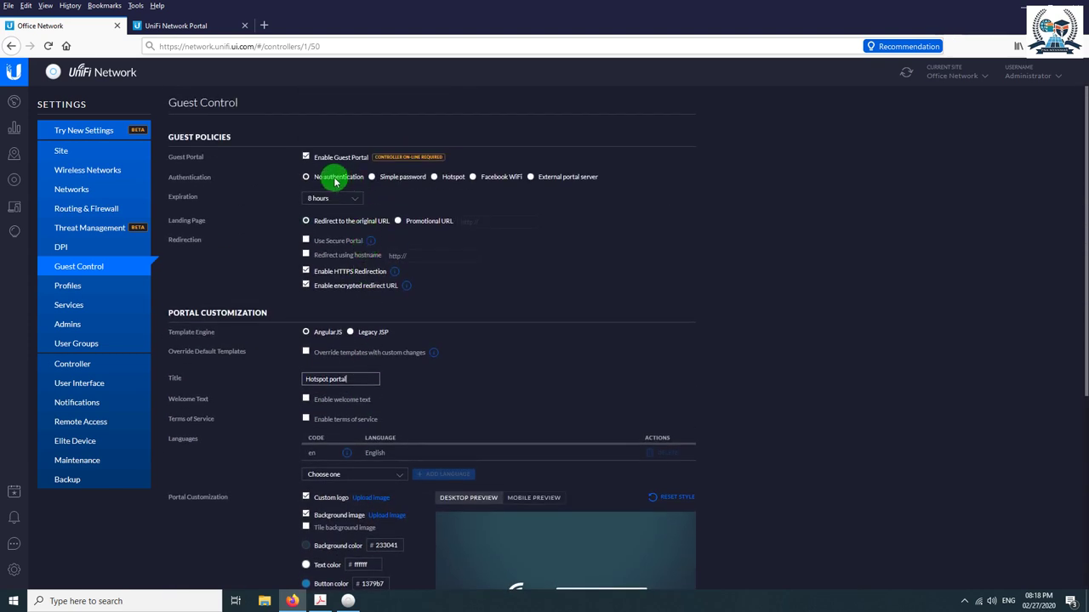
{"action": "scroll", "coordinate": [567, 498], "scroll_direction": "down", "scroll_amount": 6}
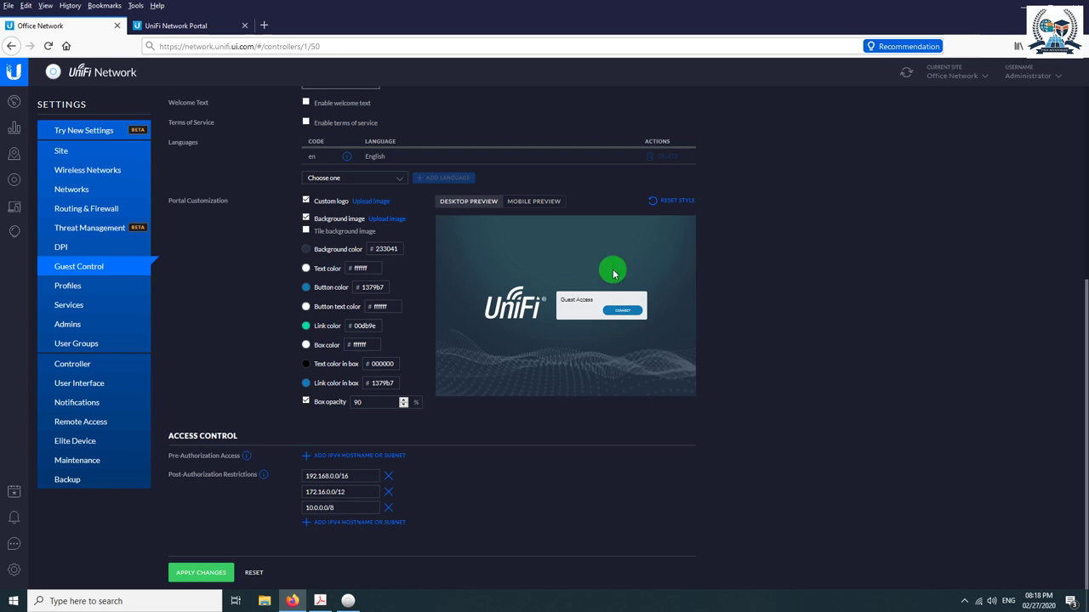
{"action": "scroll", "coordinate": [608, 269], "scroll_direction": "up", "scroll_amount": 5}
{"action": "scroll", "coordinate": [609, 279], "scroll_direction": "down", "scroll_amount": 5}
{"action": "scroll", "coordinate": [609, 279], "scroll_direction": "up", "scroll_amount": 5}
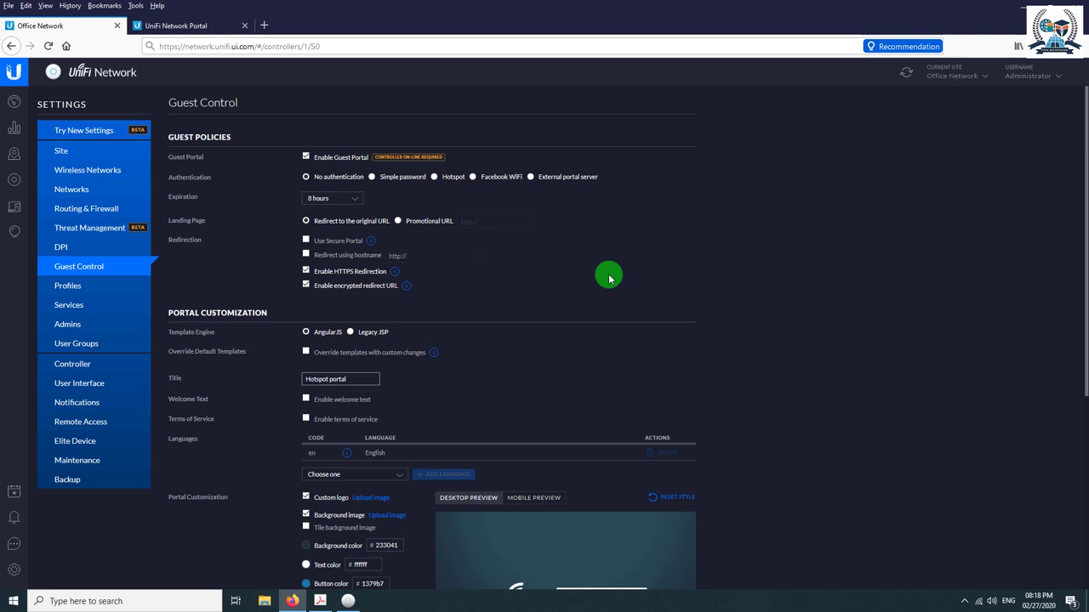
{"action": "scroll", "coordinate": [416, 530], "scroll_direction": "down", "scroll_amount": 5}
- Switch to Wireless System Configuration.pdf in Adobe Acrobat and examine the access points, switches and routers in the network diagram
{"action": "left_click", "coordinate": [320, 600]}
{"action": "scroll", "coordinate": [622, 274], "scroll_direction": "down", "scroll_amount": 5}
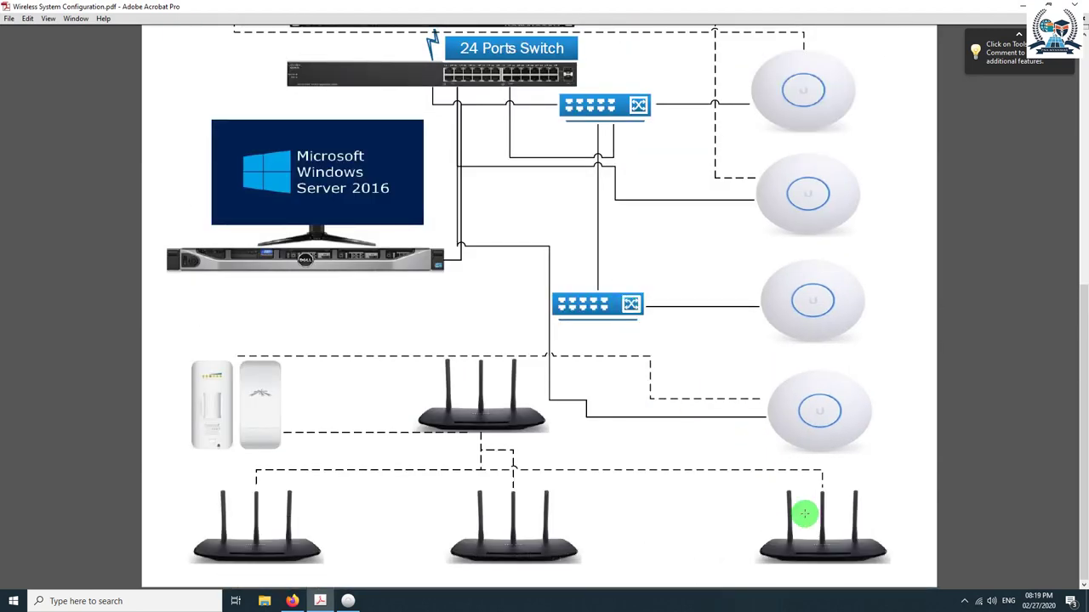
{"action": "scroll", "coordinate": [819, 522], "scroll_direction": "up", "scroll_amount": 1}
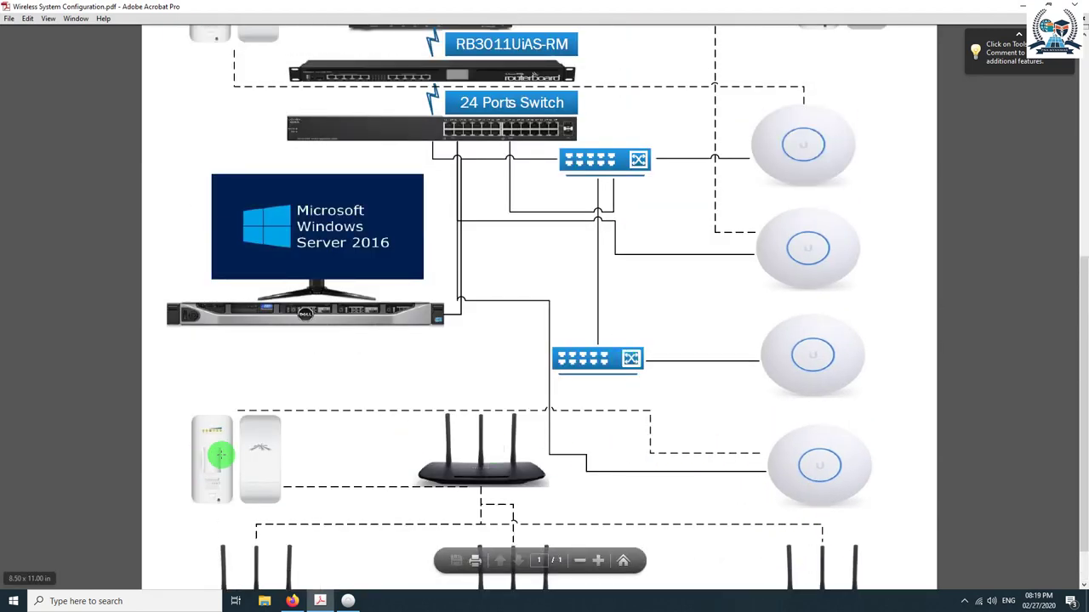
{"action": "scroll", "coordinate": [877, 294], "scroll_direction": "up", "scroll_amount": 1}
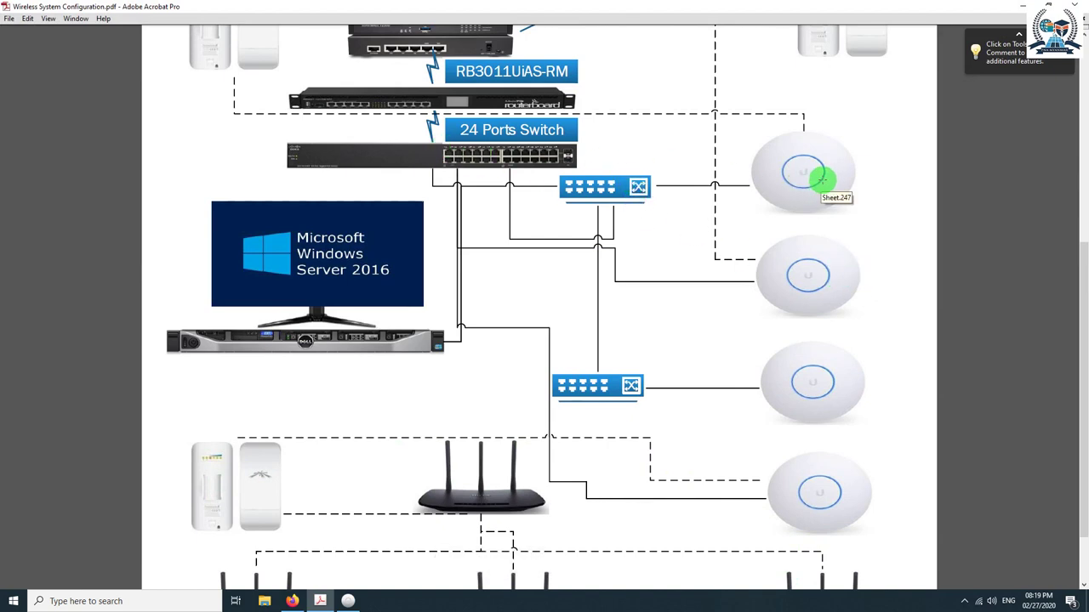
- Examine how the Sonic Firewall, RB3011UiAS-RM router, 24-port switch, server and wireless devices are linked across the Wireless AP Configuration diagram
{"action": "scroll", "coordinate": [822, 199], "scroll_direction": "up", "scroll_amount": 1}
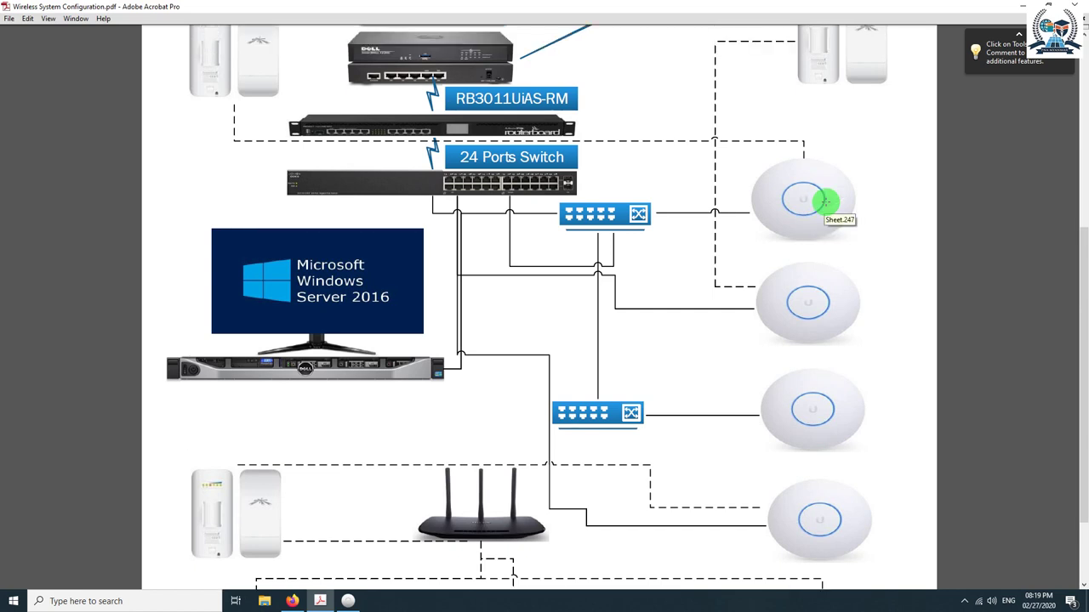
{"action": "scroll", "coordinate": [825, 201], "scroll_direction": "down", "scroll_amount": 4}
{"action": "scroll", "coordinate": [804, 230], "scroll_direction": "up", "scroll_amount": 4}
{"action": "scroll", "coordinate": [766, 281], "scroll_direction": "down", "scroll_amount": 4}
{"action": "scroll", "coordinate": [646, 272], "scroll_direction": "up", "scroll_amount": 2}
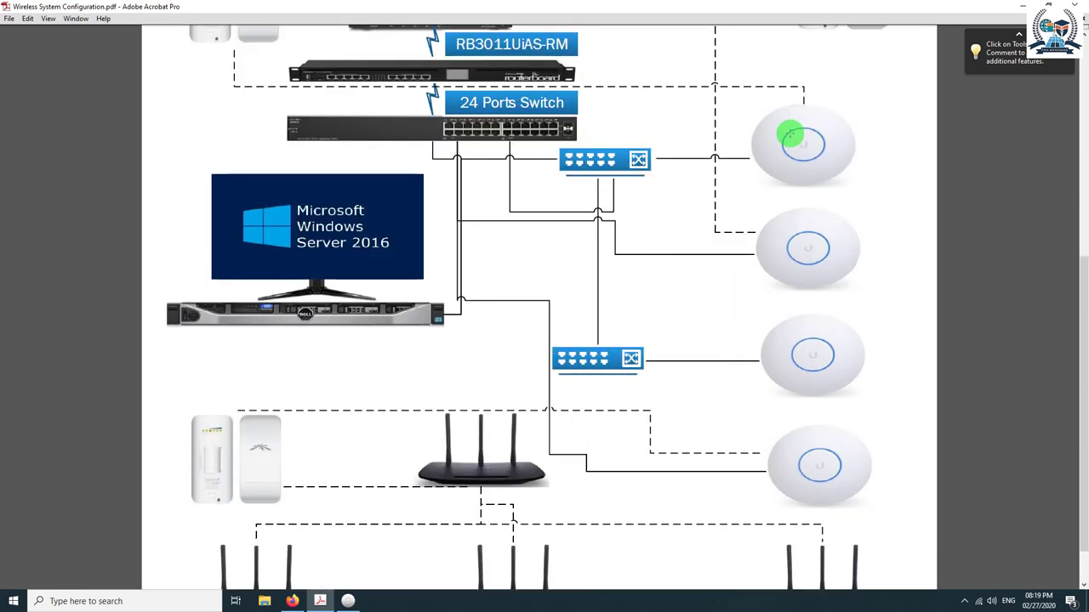
{"action": "scroll", "coordinate": [740, 255], "scroll_direction": "down", "scroll_amount": 2}
{"action": "scroll", "coordinate": [553, 391], "scroll_direction": "up", "scroll_amount": 1}
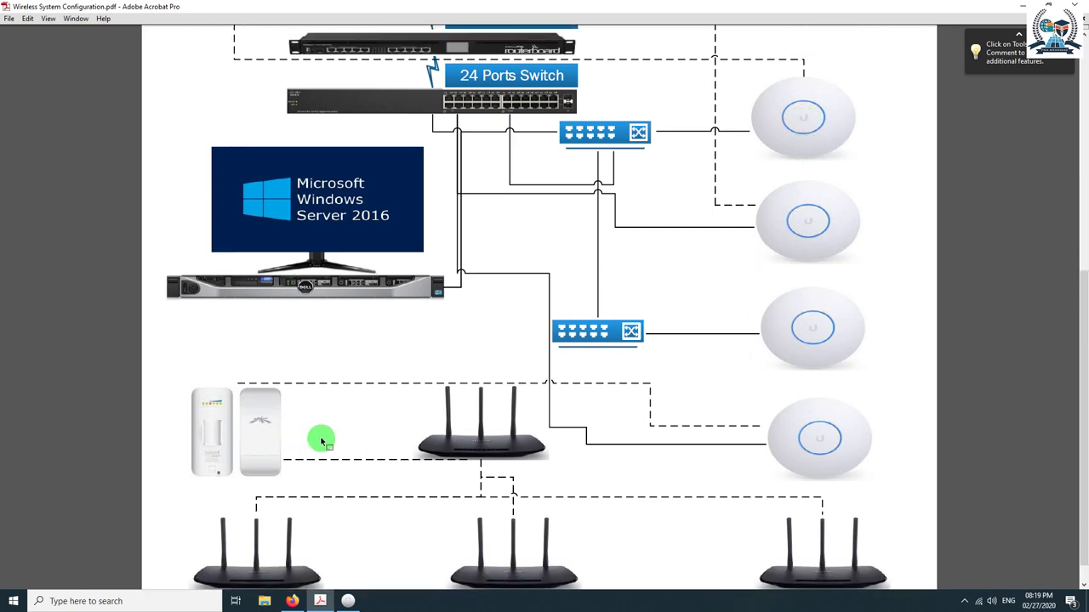
{"action": "scroll", "coordinate": [632, 442], "scroll_direction": "up", "scroll_amount": 3}
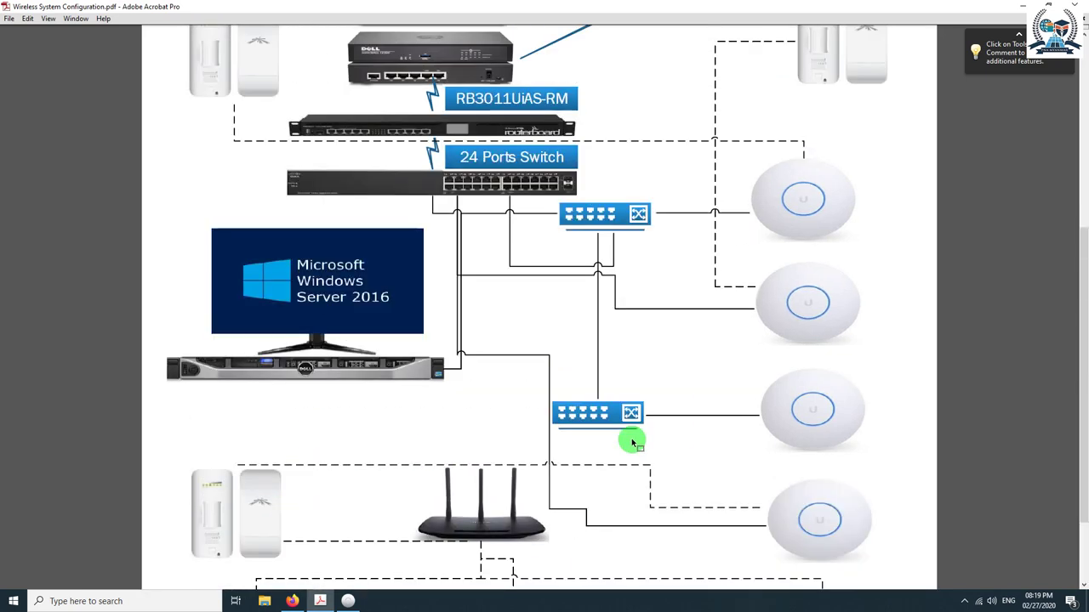
{"action": "scroll", "coordinate": [637, 430], "scroll_direction": "up", "scroll_amount": 6}
{"action": "scroll", "coordinate": [636, 425], "scroll_direction": "down", "scroll_amount": 7}
{"action": "scroll", "coordinate": [636, 428], "scroll_direction": "up", "scroll_amount": 3}
{"action": "scroll", "coordinate": [642, 429], "scroll_direction": "up", "scroll_amount": 1}
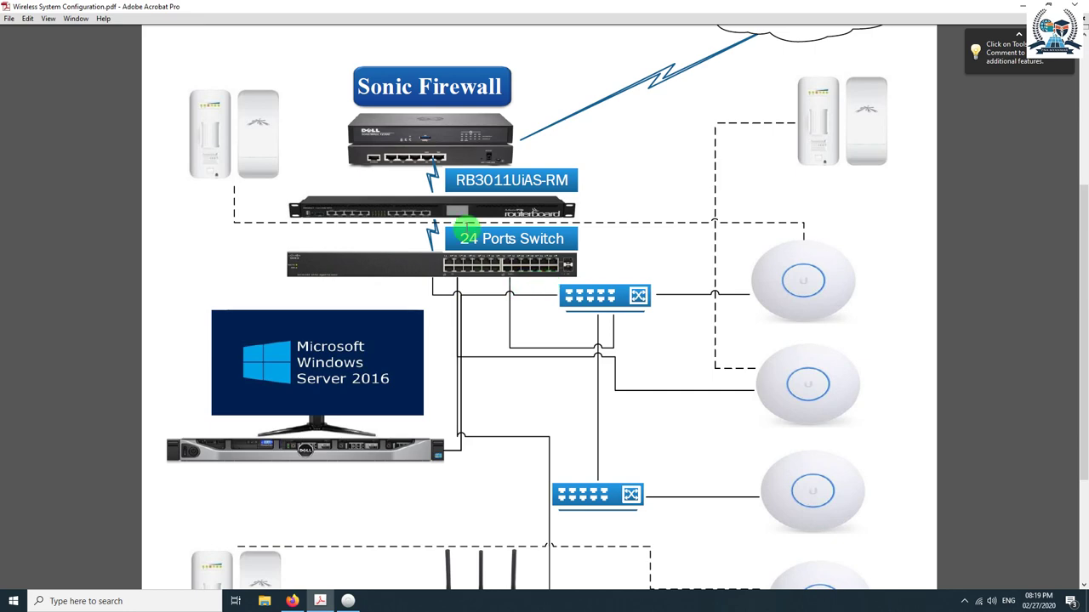
{"action": "scroll", "coordinate": [425, 175], "scroll_direction": "up", "scroll_amount": 6}
{"action": "scroll", "coordinate": [647, 196], "scroll_direction": "down", "scroll_amount": 4}
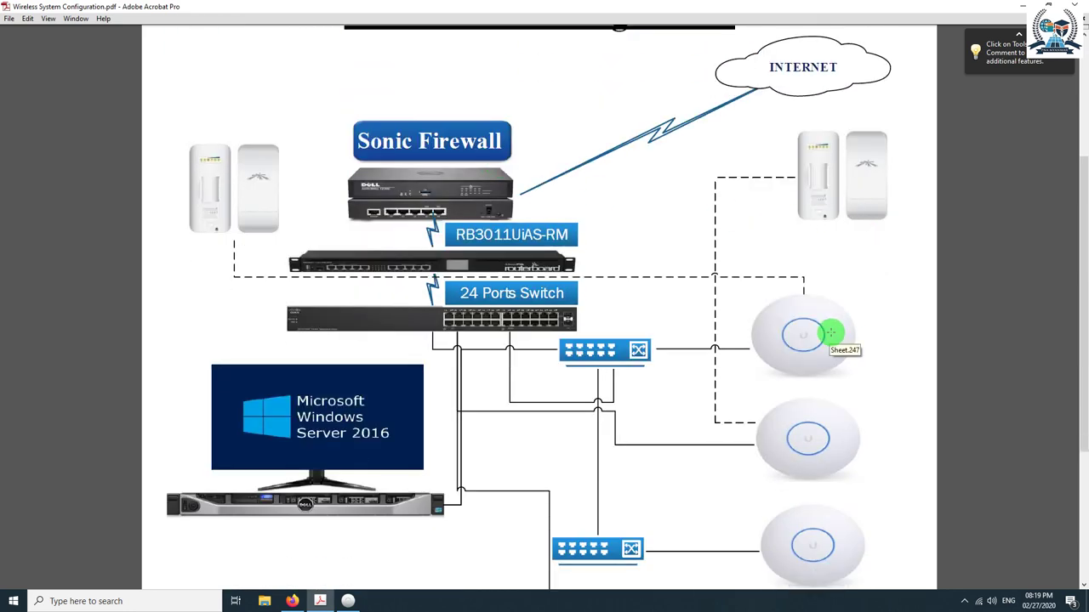
{"action": "scroll", "coordinate": [809, 331], "scroll_direction": "down", "scroll_amount": 9}
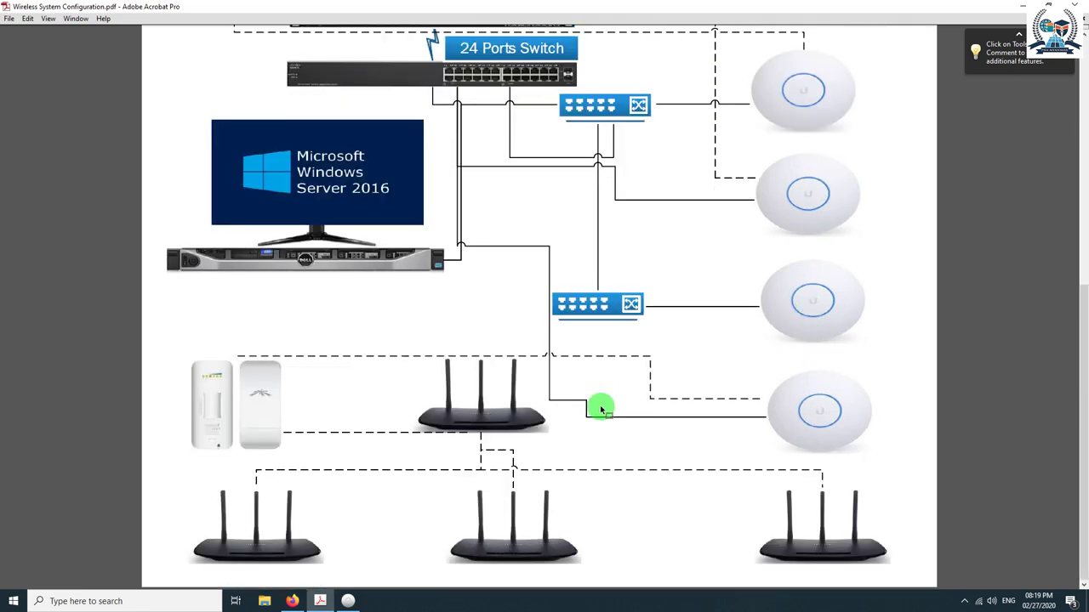
{"action": "scroll", "coordinate": [814, 387], "scroll_direction": "up", "scroll_amount": 12}
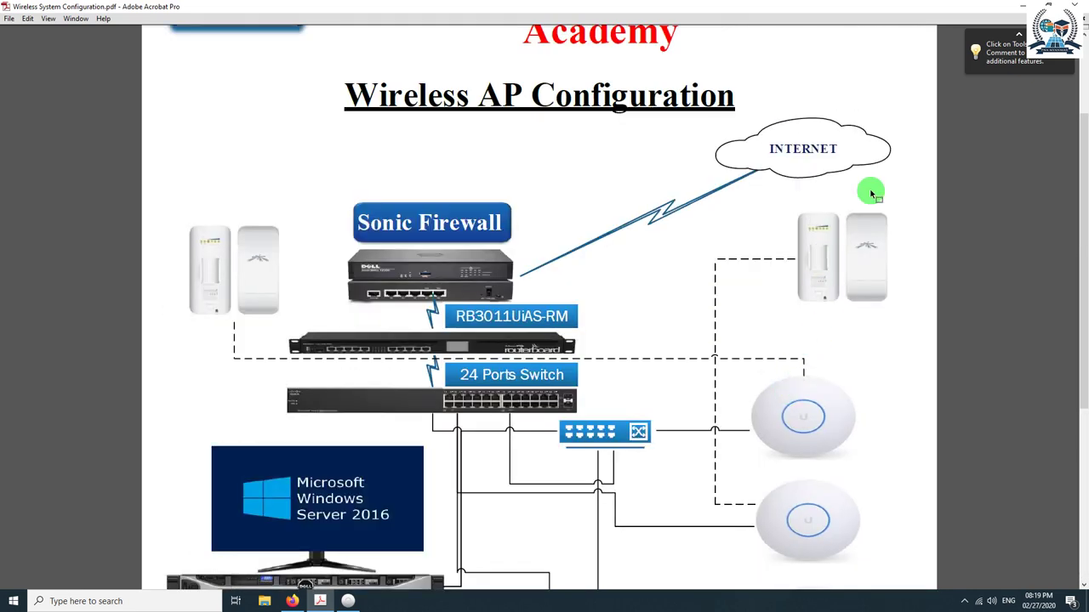
- Return to the UniFi controller in Firefox and check the RADIUS profiles in the Profiles settings
{"action": "left_click", "coordinate": [1018, 6]}
{"action": "scroll", "coordinate": [461, 294], "scroll_direction": "down", "scroll_amount": 1}
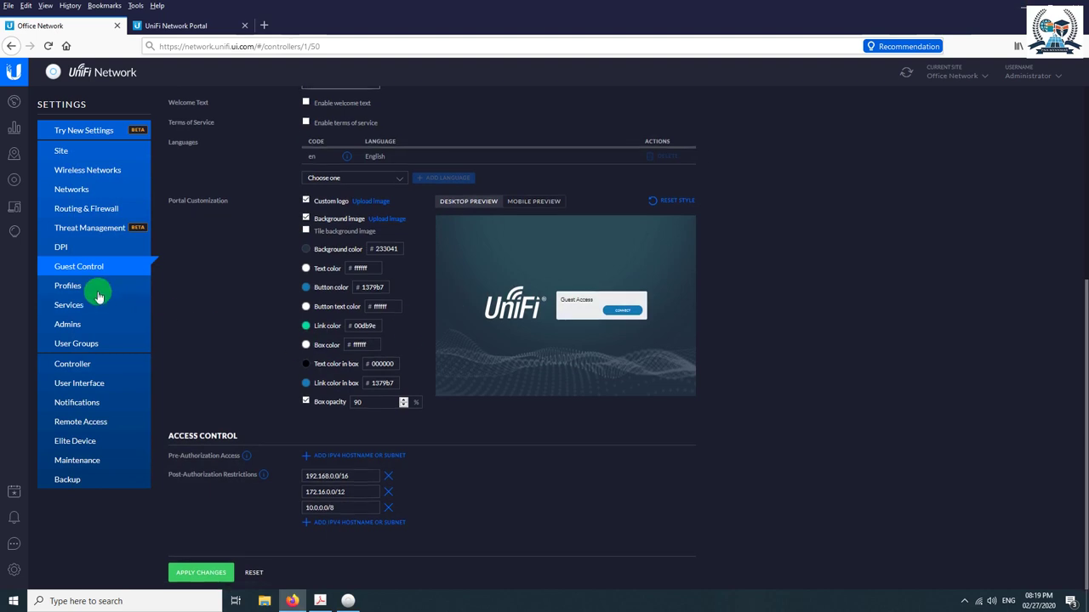
{"action": "left_click", "coordinate": [65, 287]}
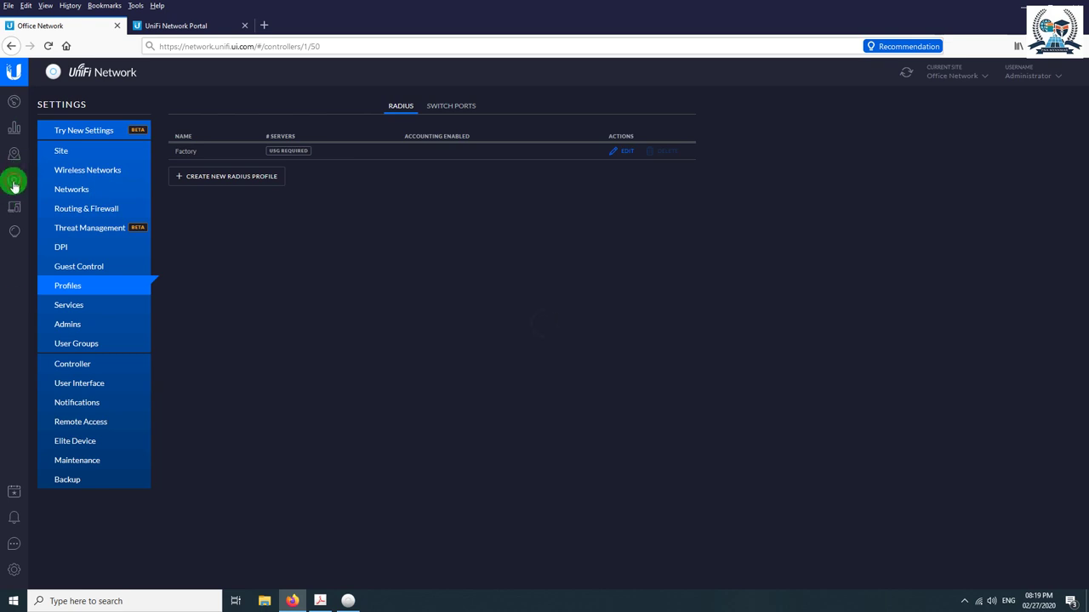
- Open the access point list from the dashboard and check the overviews of the access points at 192.168.90.161 and 192.168.90.143
{"action": "left_click", "coordinate": [58, 75]}
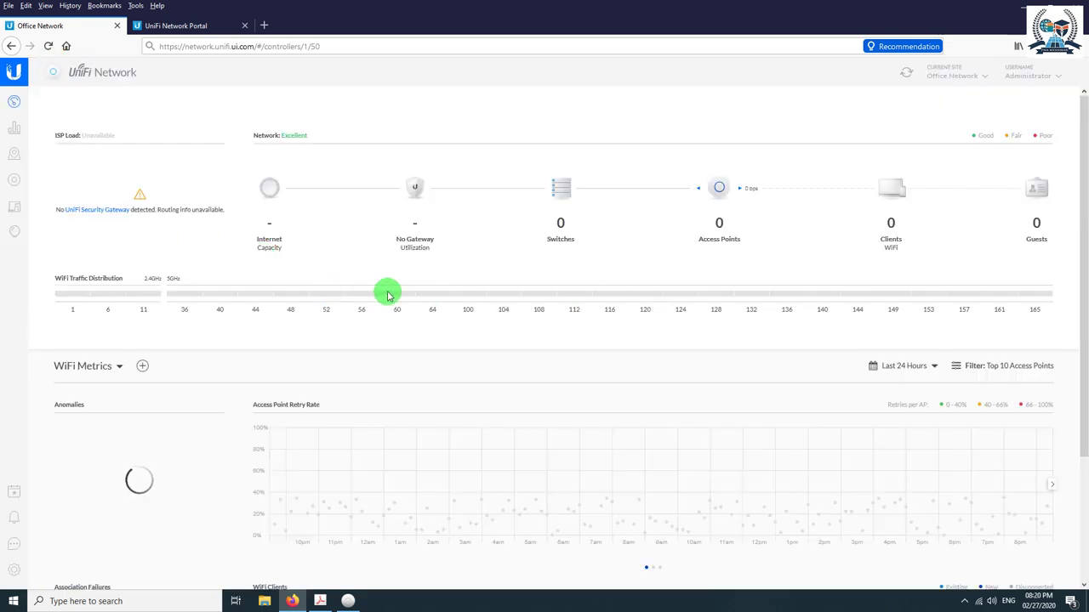
{"action": "left_click", "coordinate": [719, 189]}
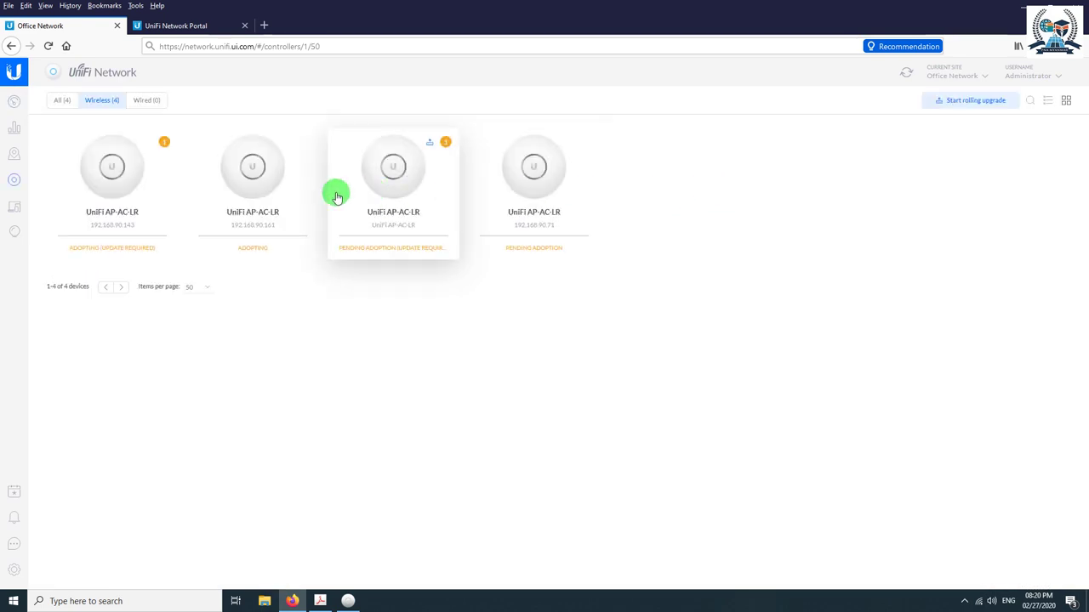
{"action": "left_click", "coordinate": [126, 198]}
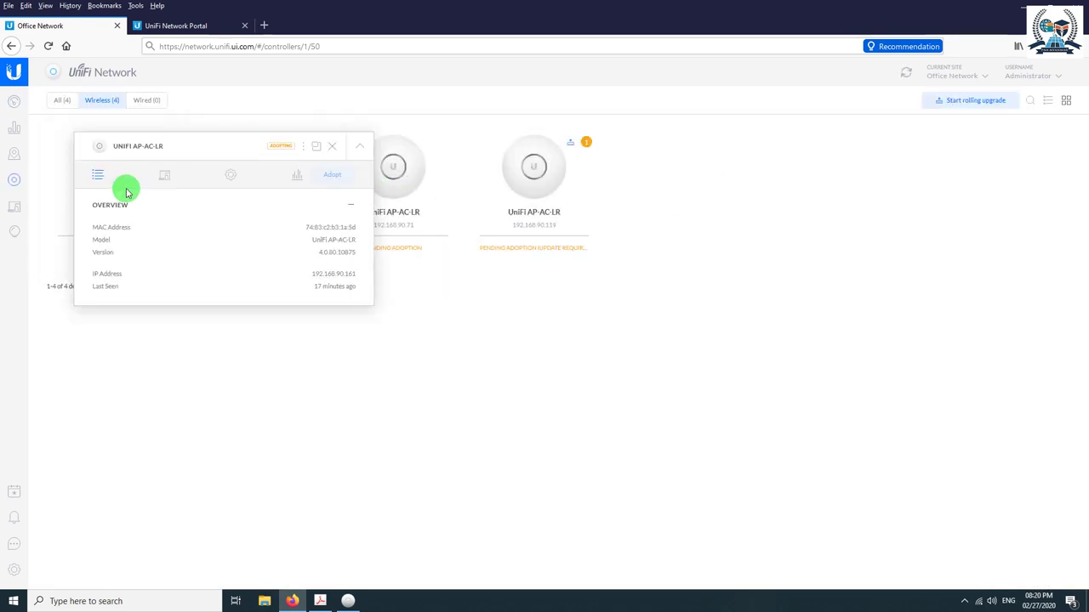
{"action": "left_click", "coordinate": [332, 148]}
{"action": "left_click", "coordinate": [298, 149]}
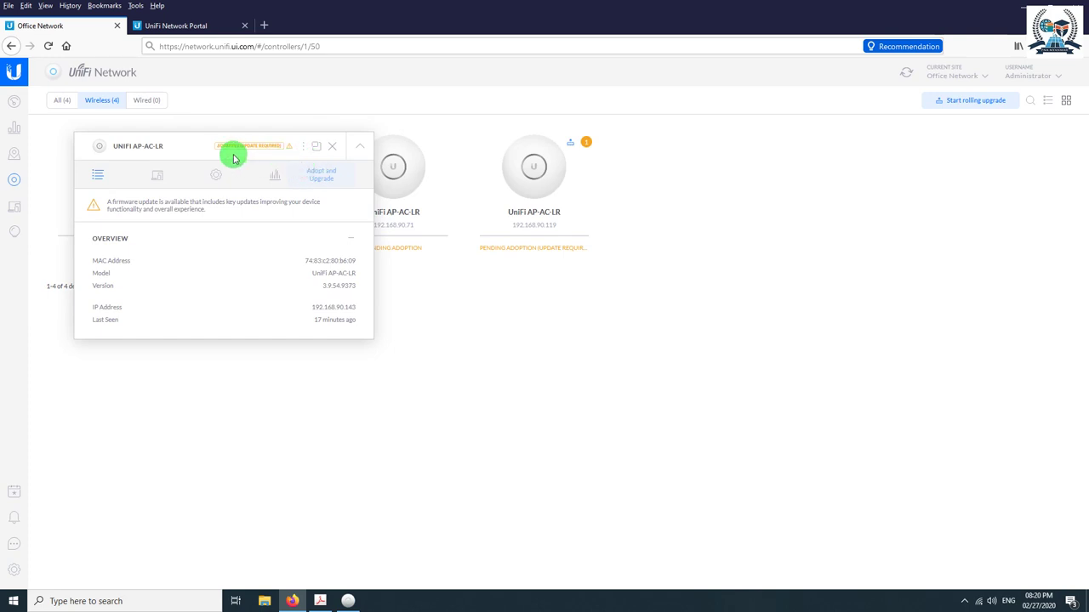
{"action": "left_click", "coordinate": [331, 148]}
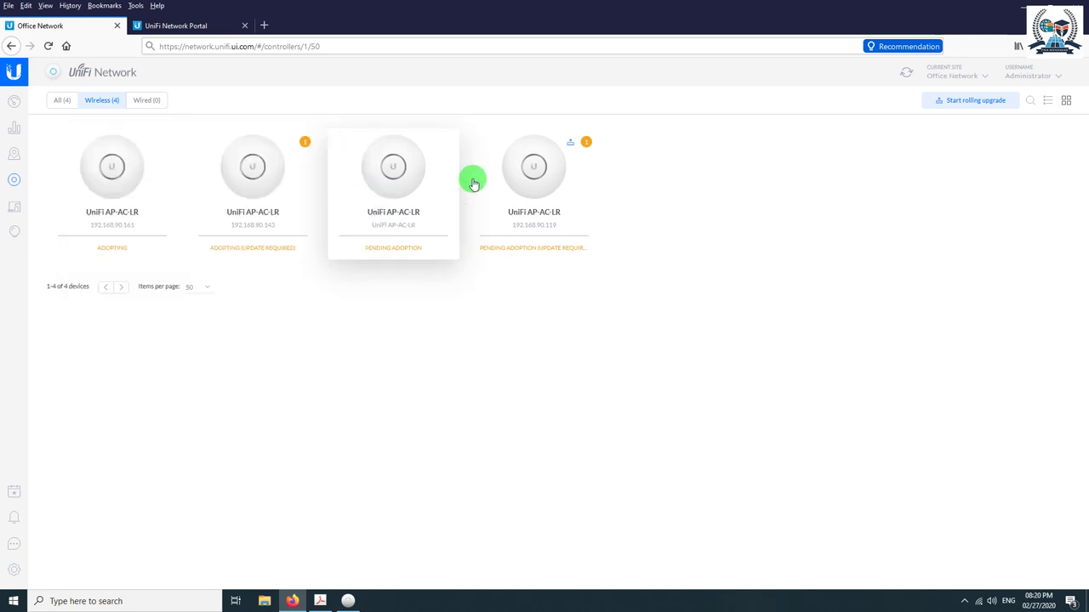
- Try to adopt and upgrade the UniFi AP-AC-LR at 192.168.90.119, and recheck the overview of the one at 192.168.90.143
{"action": "left_click", "coordinate": [562, 170]}
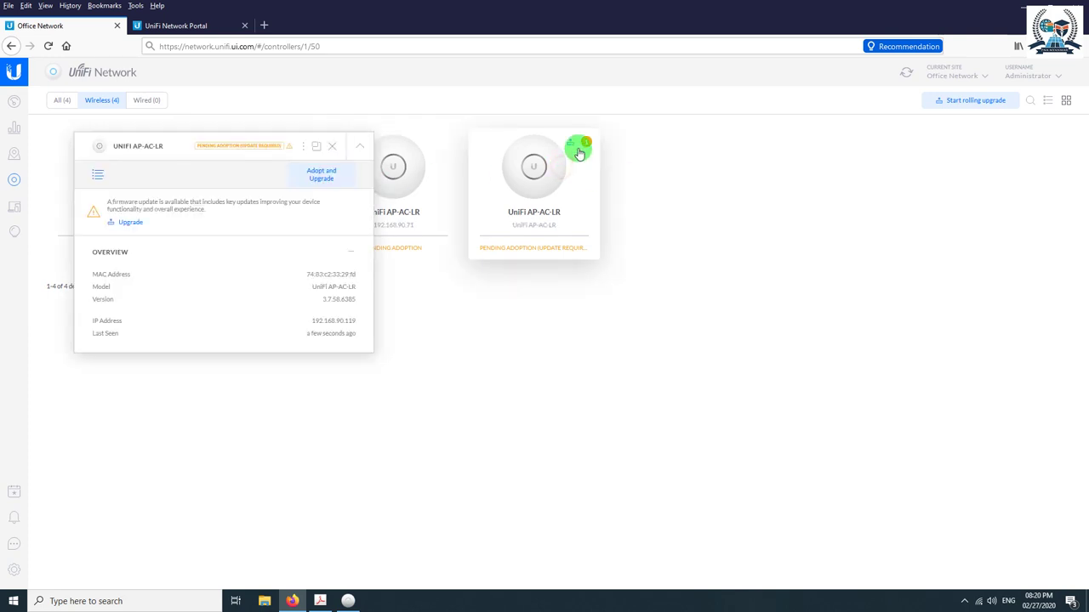
{"action": "left_click", "coordinate": [321, 173]}
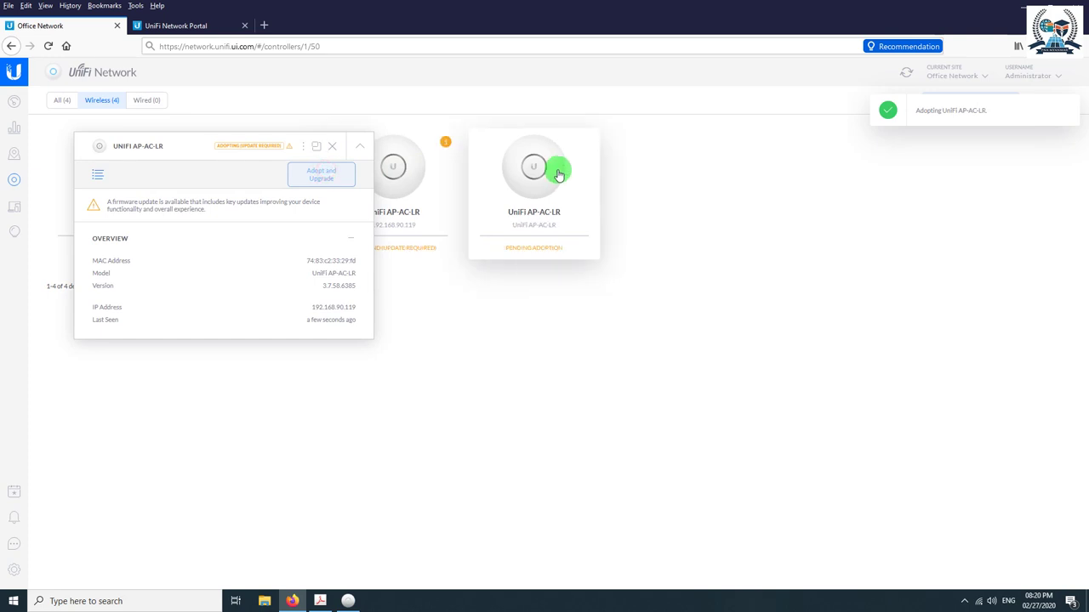
{"action": "left_click", "coordinate": [334, 148]}
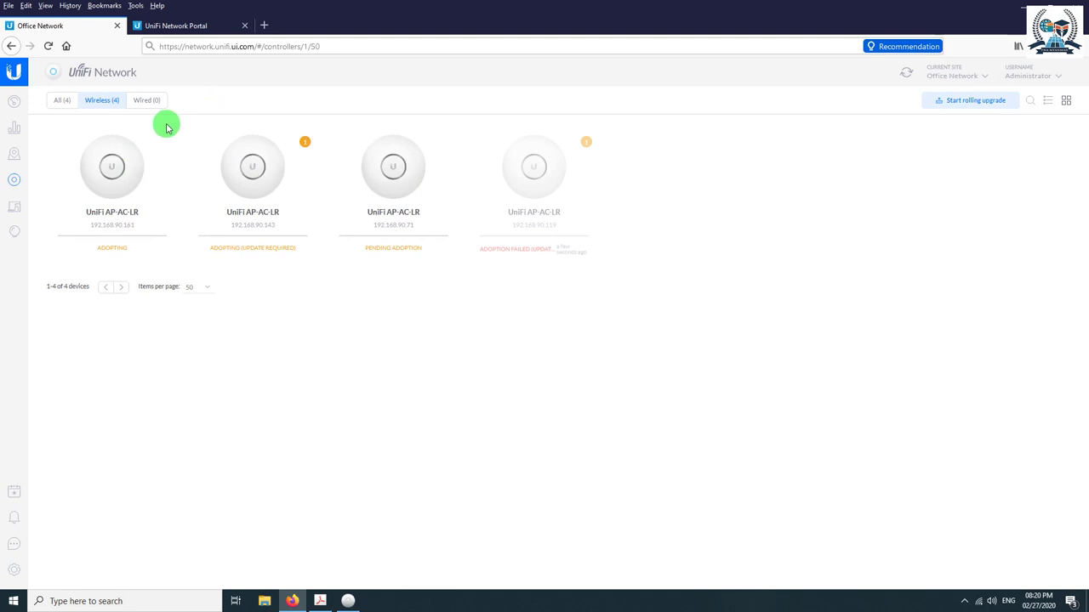
{"action": "left_click", "coordinate": [230, 182]}
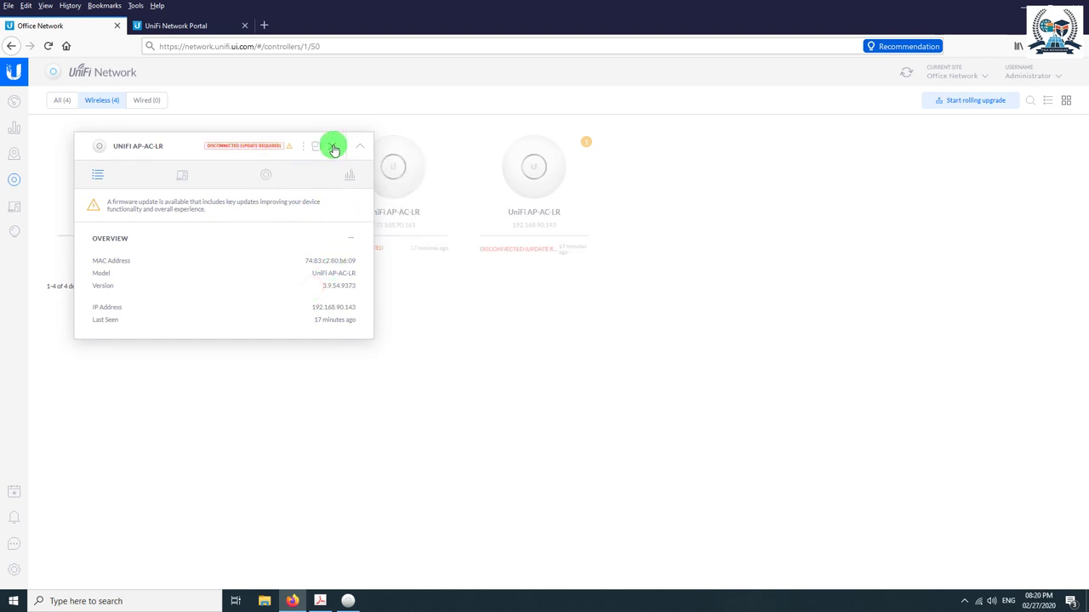
{"action": "left_click", "coordinate": [332, 145]}
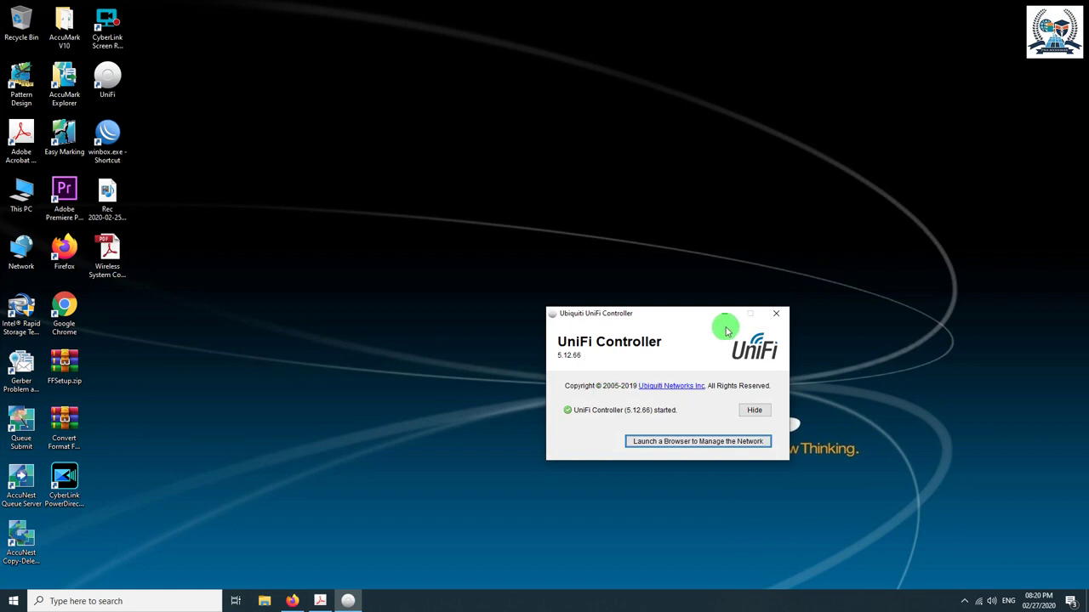
- Move the Ubiquiti UniFi Controller window out of the way on the desktop
{"action": "left_click_drag", "start_coordinate": [684, 316], "coordinate": [915, 410]}
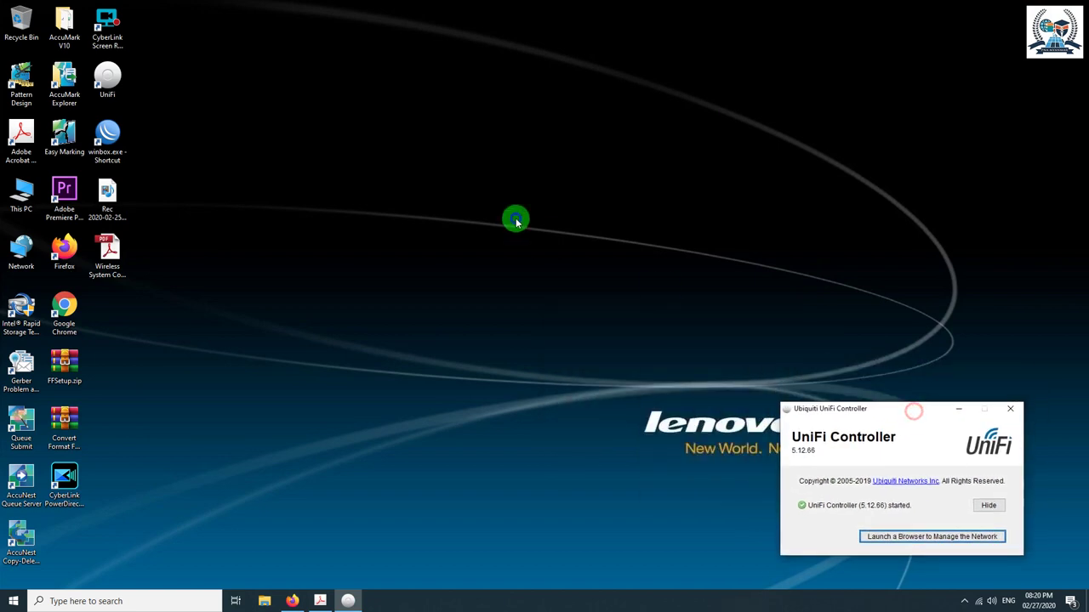
{"action": "right_click", "coordinate": [515, 220]}
{"action": "left_click", "coordinate": [534, 252]}
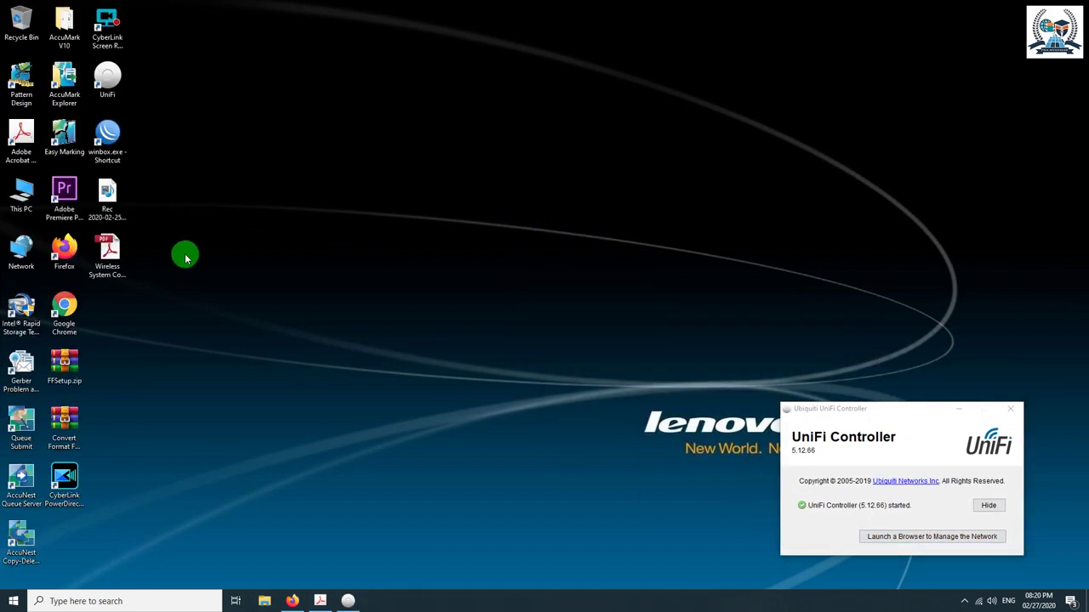
{"action": "right_click", "coordinate": [208, 163]}
{"action": "left_click", "coordinate": [241, 195]}
- Open WinBox and connect to the neighbouring MikroTik router by its IP address, 192.168.90.1
{"action": "left_click", "coordinate": [120, 143]}
{"action": "double_click", "coordinate": [120, 143]}
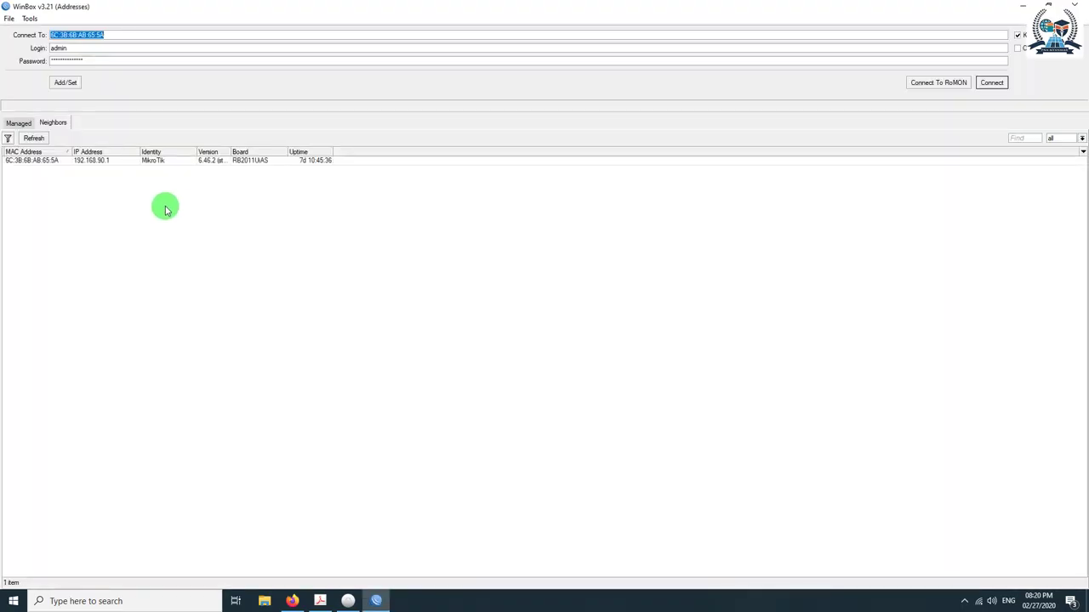
{"action": "left_click", "coordinate": [233, 165]}
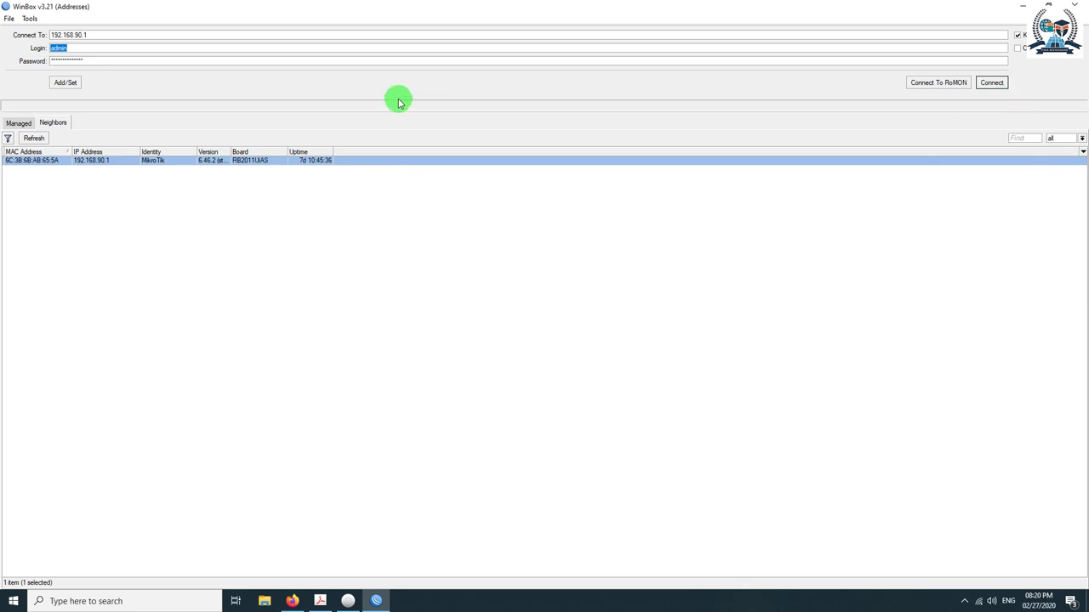
{"action": "left_click", "coordinate": [992, 83]}
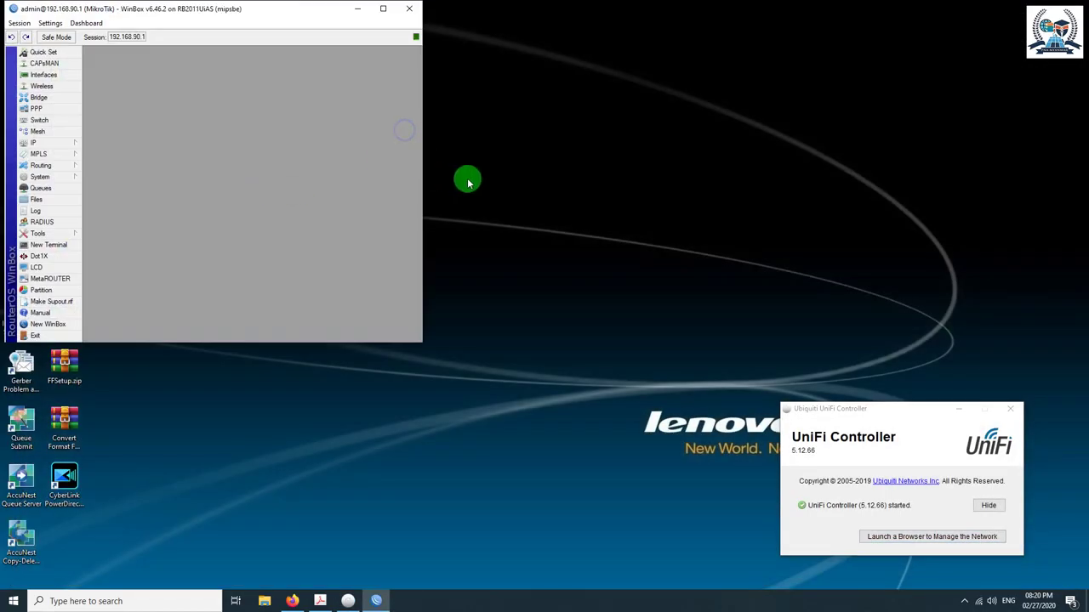
- Move the WinBox session window clear of the desktop icons
{"action": "right_click", "coordinate": [468, 180]}
{"action": "left_click", "coordinate": [482, 211]}
{"action": "left_click_drag", "start_coordinate": [297, 11], "coordinate": [680, 55]}
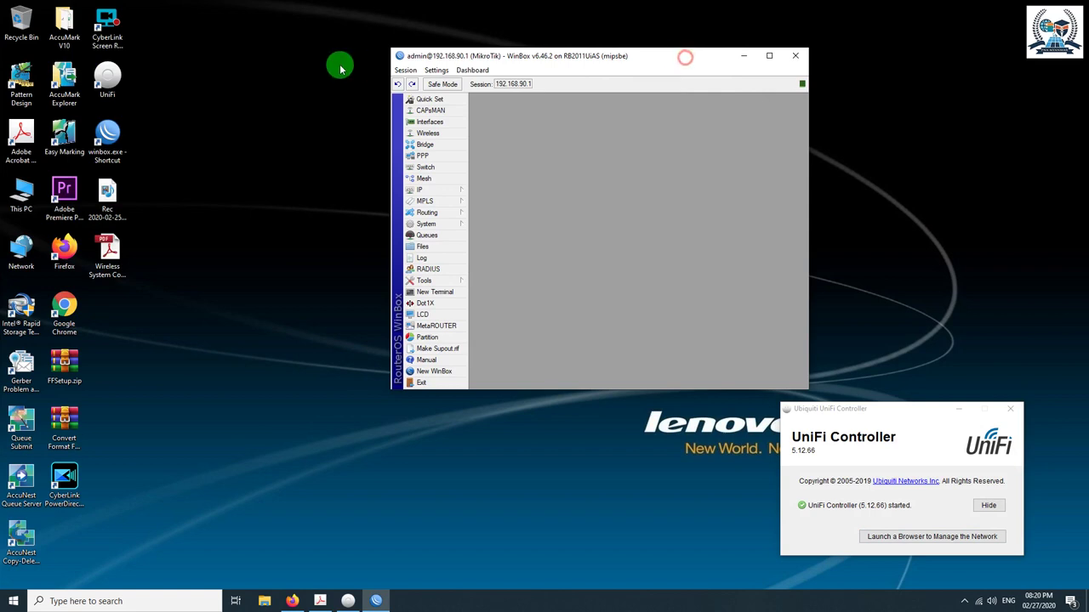
{"action": "right_click", "coordinate": [290, 97]}
{"action": "left_click", "coordinate": [312, 133]}
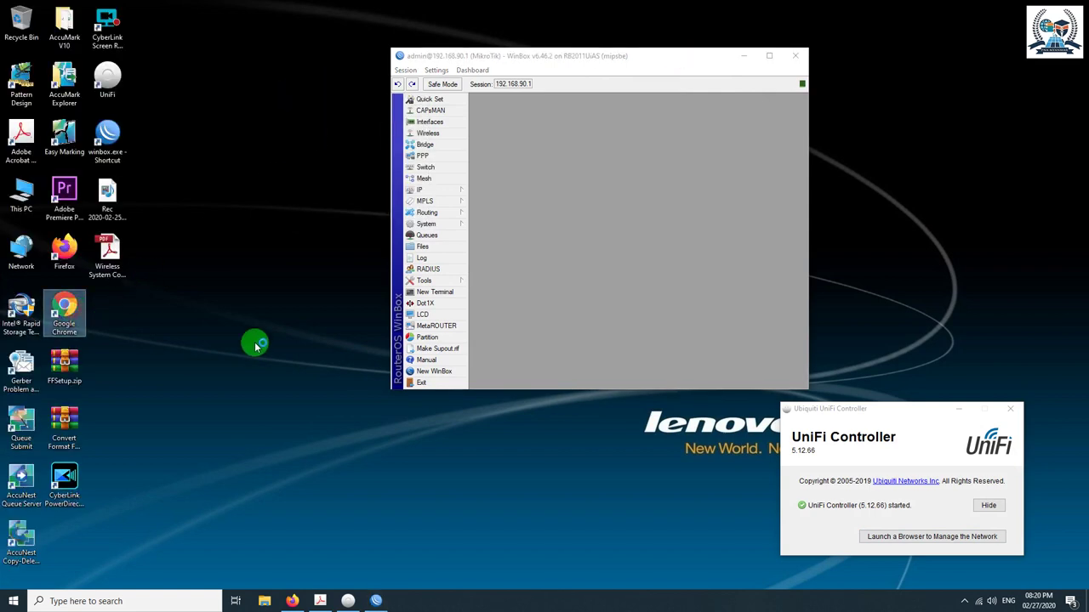
{"action": "right_click", "coordinate": [305, 220]}
{"action": "left_click", "coordinate": [323, 251]}
{"action": "right_click", "coordinate": [292, 219]}
{"action": "left_click", "coordinate": [320, 252]}
{"action": "right_click", "coordinate": [259, 194]}
{"action": "left_click", "coordinate": [287, 228]}
{"action": "right_click", "coordinate": [286, 208]}
{"action": "left_click", "coordinate": [319, 243]}
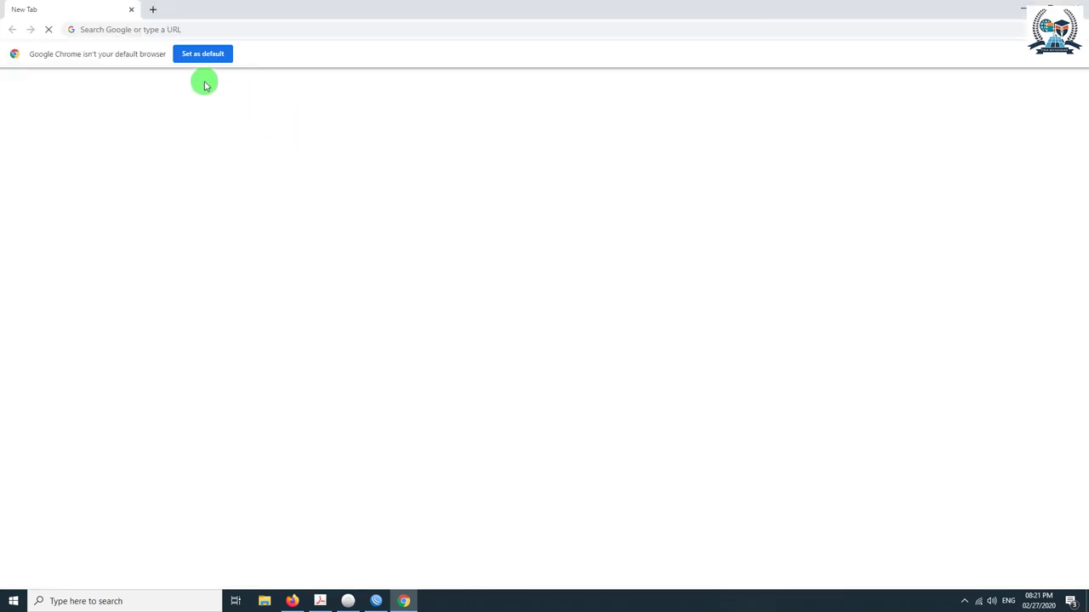
- Search Google for "discovery tool" and open the Ubiquiti Device Discovery Tool page in the Chrome Web Store
{"action": "left_click", "coordinate": [161, 29]}
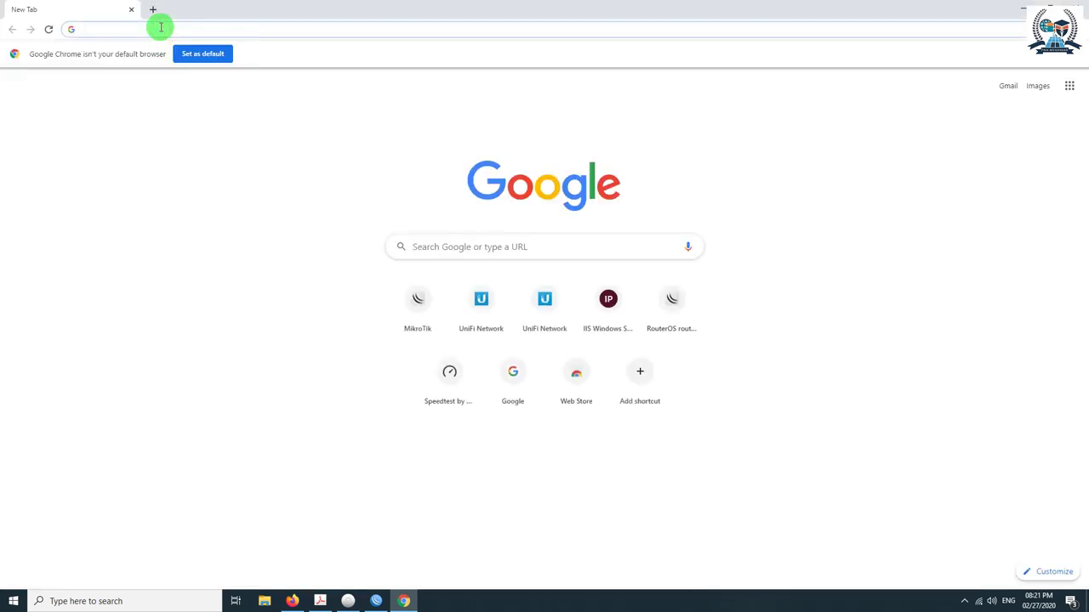
{"action": "type", "text": "discover"}
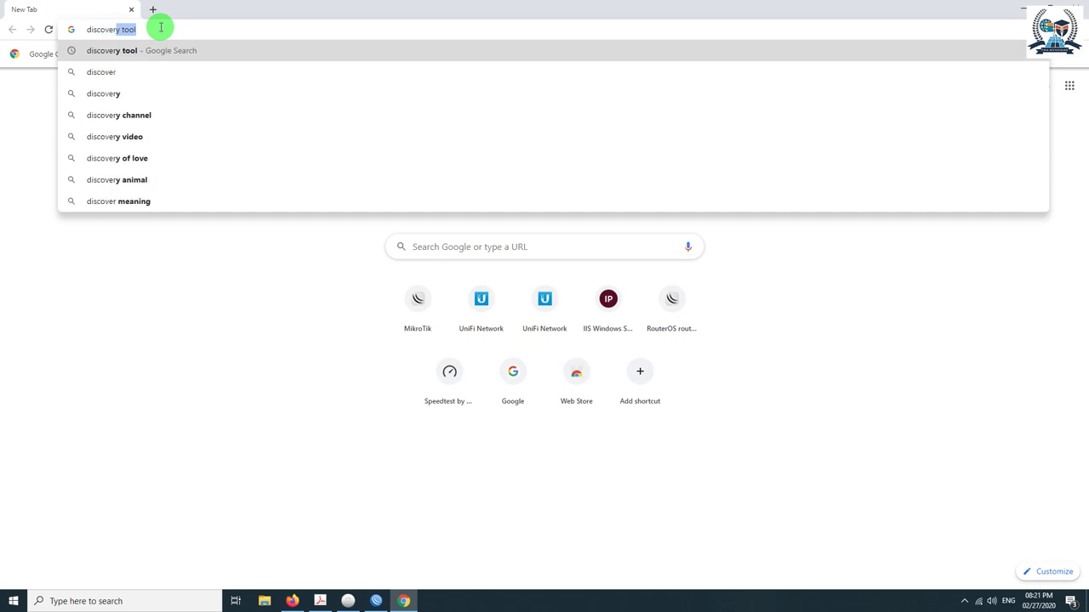
{"action": "key", "text": "Return"}
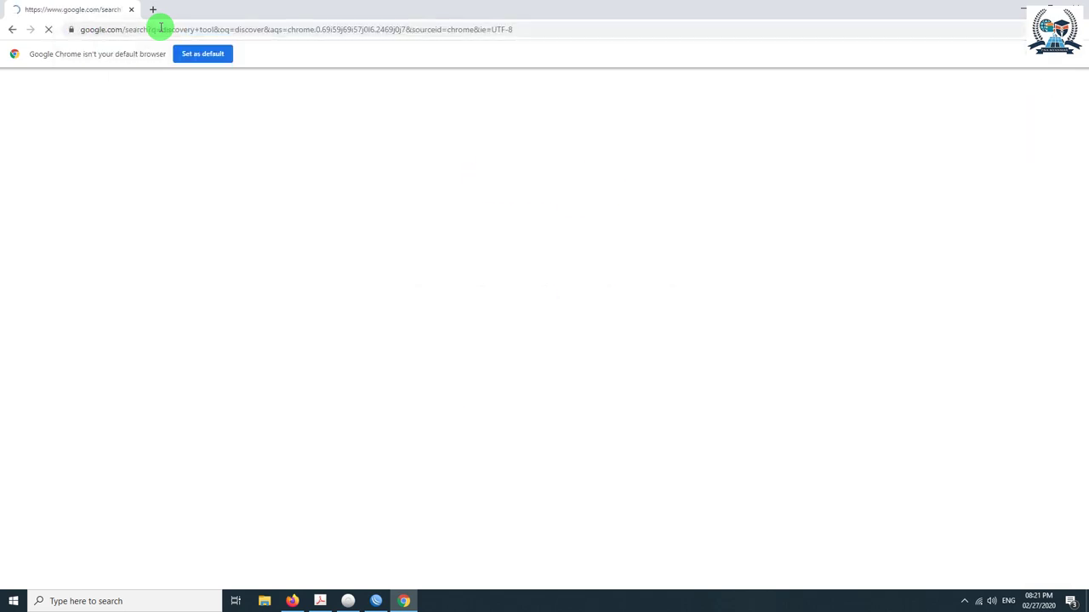
{"action": "left_click", "coordinate": [198, 203]}
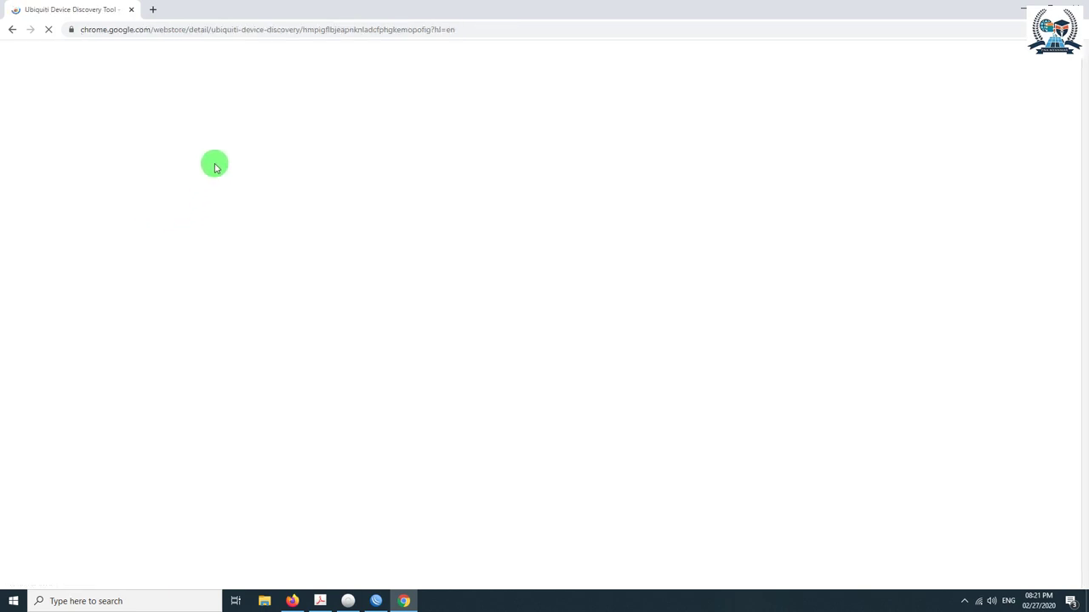
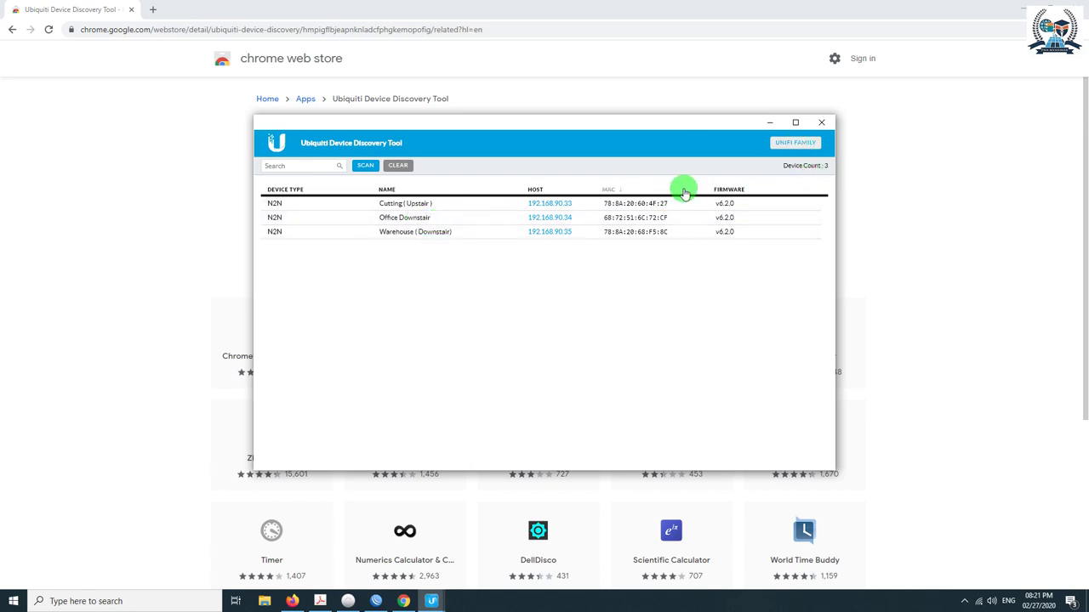
- List the UniFi family devices in the discovery tool and examine the MAC addresses for 192.168.90.71 and 192.168.90.161
{"action": "left_click", "coordinate": [791, 145]}
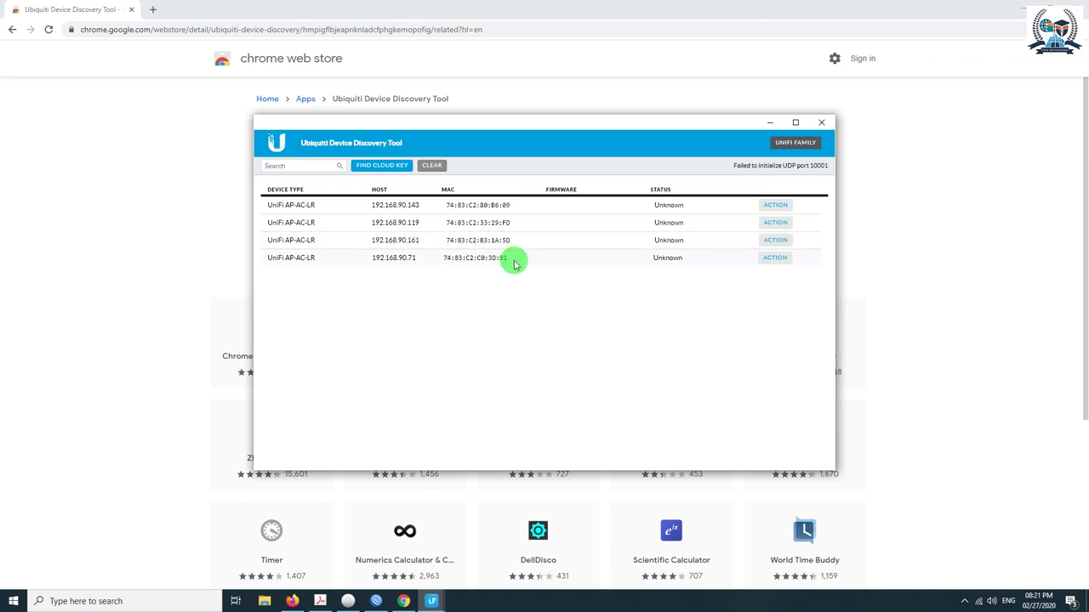
{"action": "left_click_drag", "start_coordinate": [508, 261], "coordinate": [444, 258]}
{"action": "left_click_drag", "start_coordinate": [510, 240], "coordinate": [444, 239]}
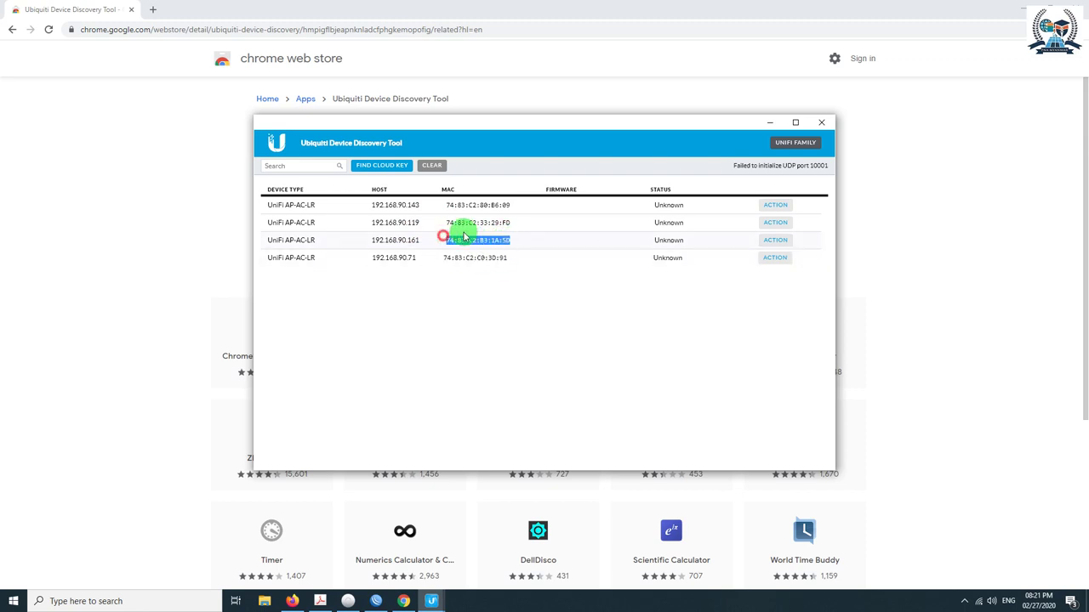
- Copy the MAC address of the access point at 192.168.90.143 from the discovery tool's device list
{"action": "left_click_drag", "start_coordinate": [515, 207], "coordinate": [454, 225]}
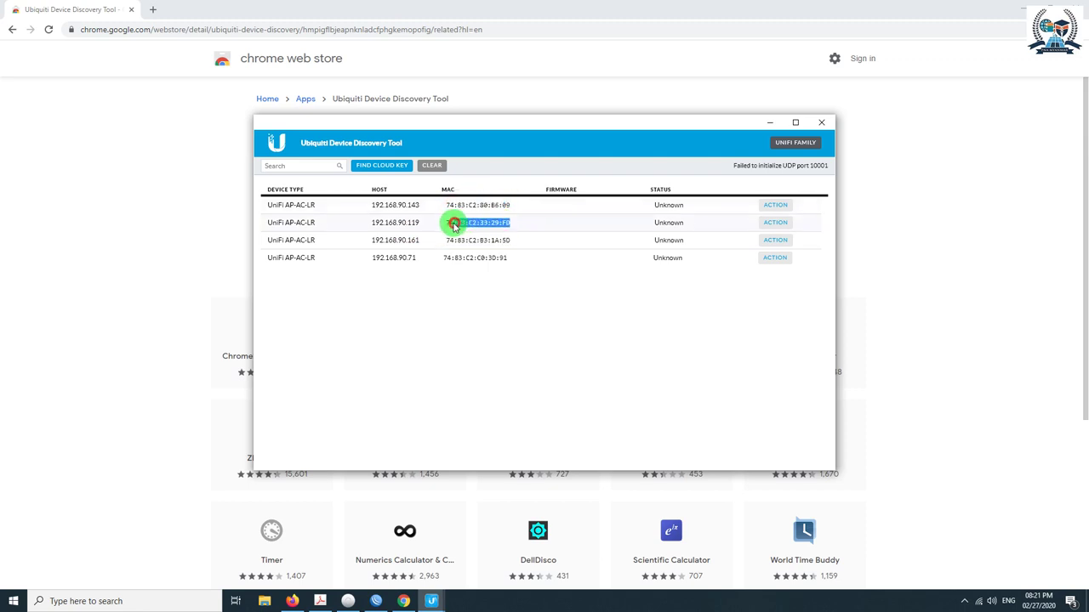
{"action": "left_click_drag", "start_coordinate": [516, 207], "coordinate": [443, 206]}
{"action": "right_click", "coordinate": [458, 207]}
{"action": "left_click", "coordinate": [474, 213]}
- Switch to the WinBox session, maximize it, and open the Hotspot settings maximized at the IP bindings list
{"action": "left_click", "coordinate": [376, 601]}
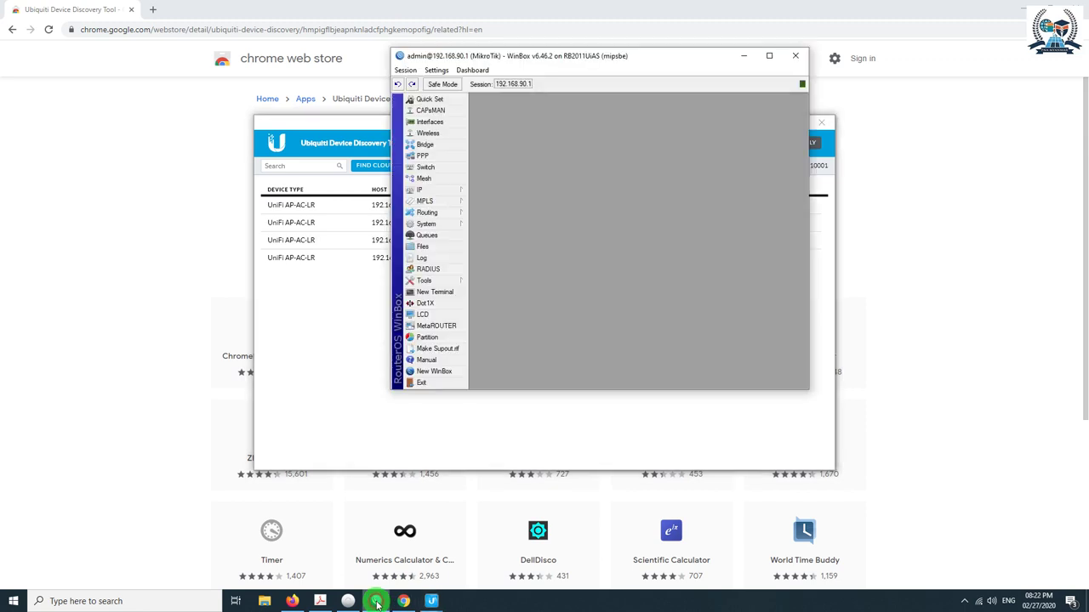
{"action": "left_click", "coordinate": [774, 50]}
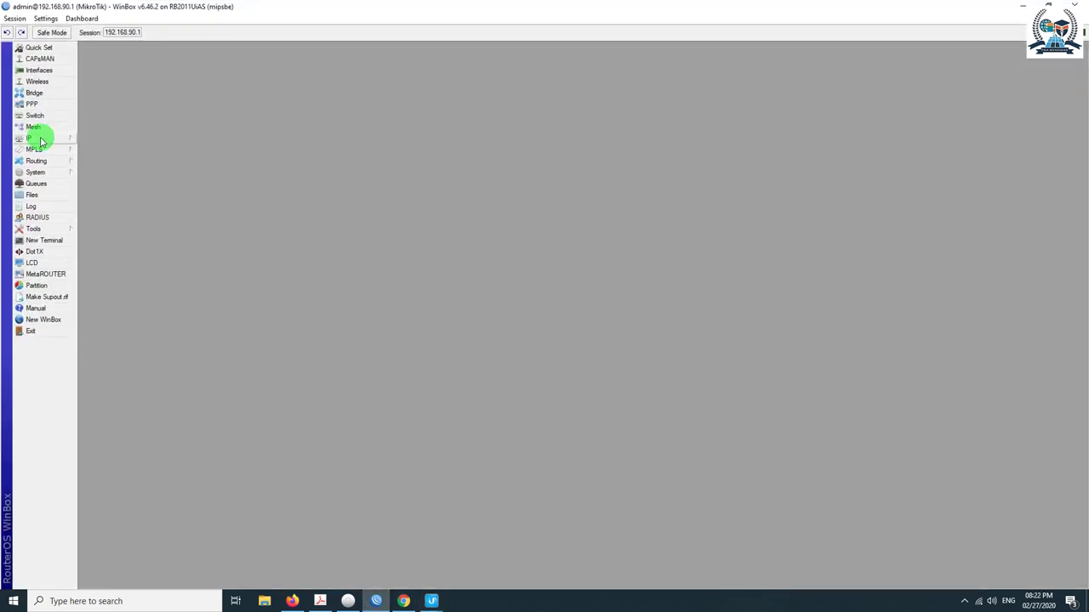
{"action": "left_click", "coordinate": [36, 139]}
{"action": "left_click", "coordinate": [110, 242]}
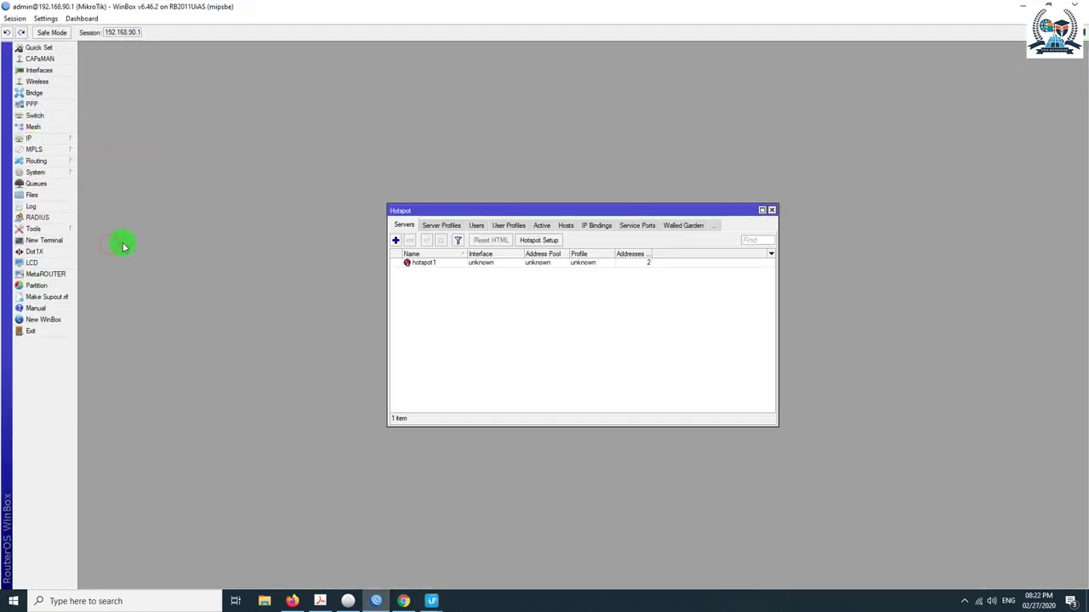
{"action": "left_click", "coordinate": [762, 210]}
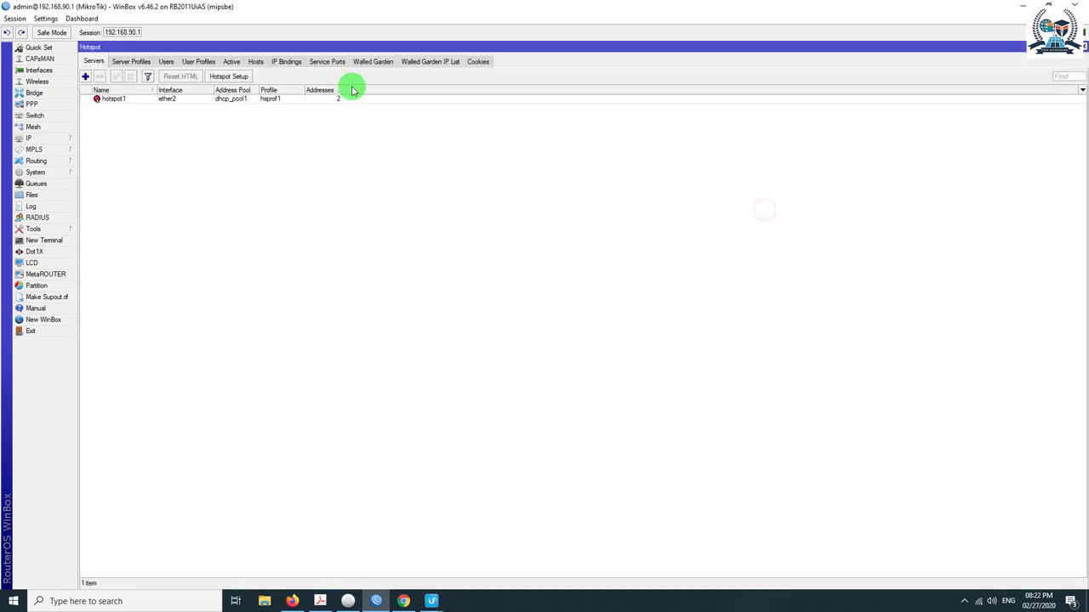
{"action": "left_click", "coordinate": [294, 63]}
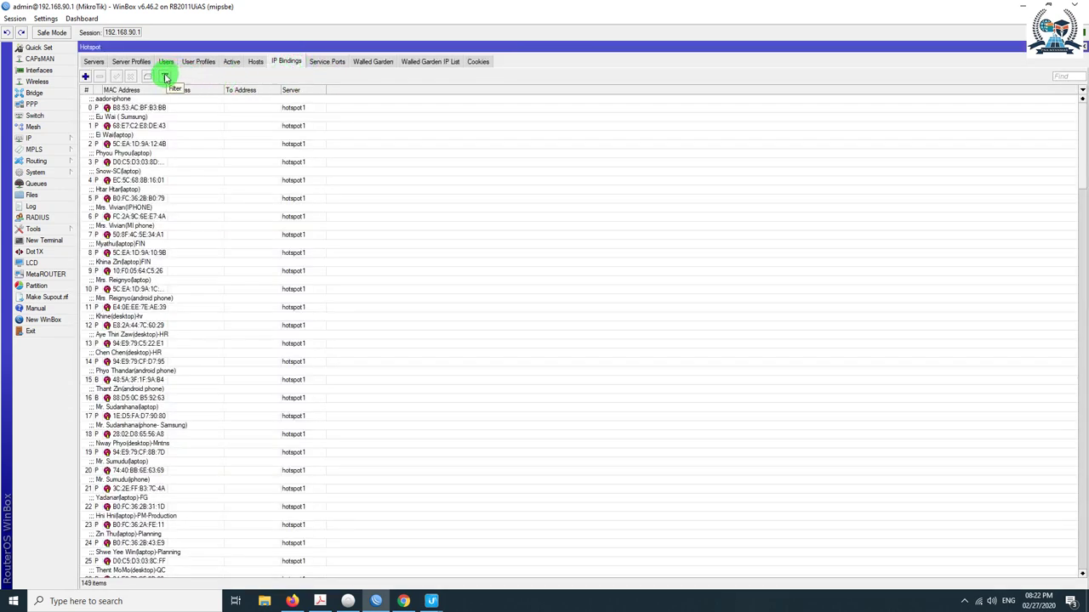
{"action": "left_click", "coordinate": [255, 61]}
{"action": "left_click", "coordinate": [102, 78]}
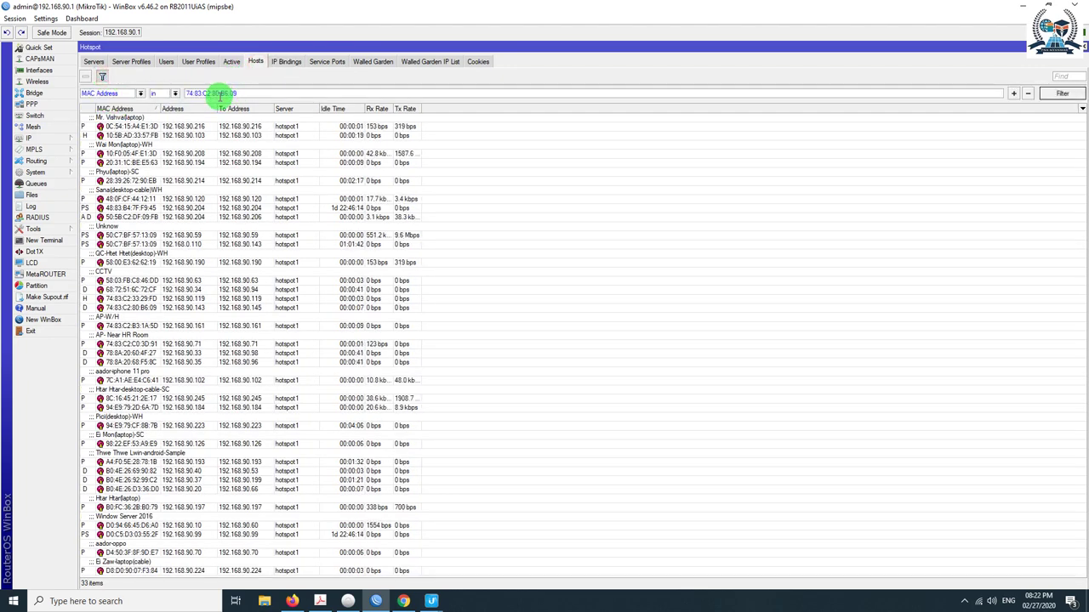
{"action": "key", "text": "Return"}
{"action": "left_click", "coordinate": [197, 117]}
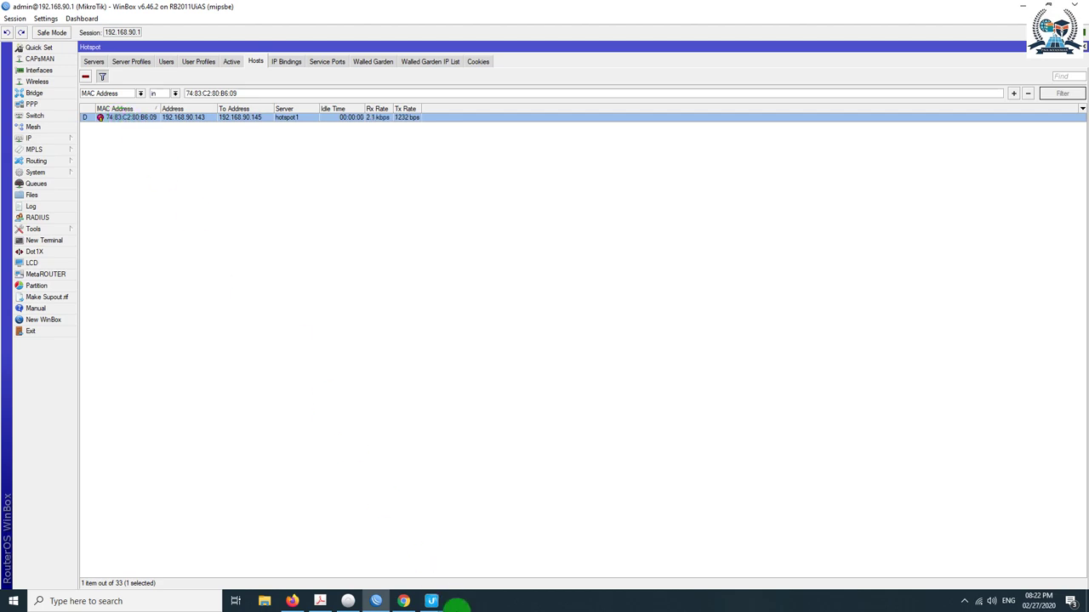
{"action": "mouse_move", "coordinate": [426, 604]}
{"action": "left_click", "coordinate": [471, 538]}
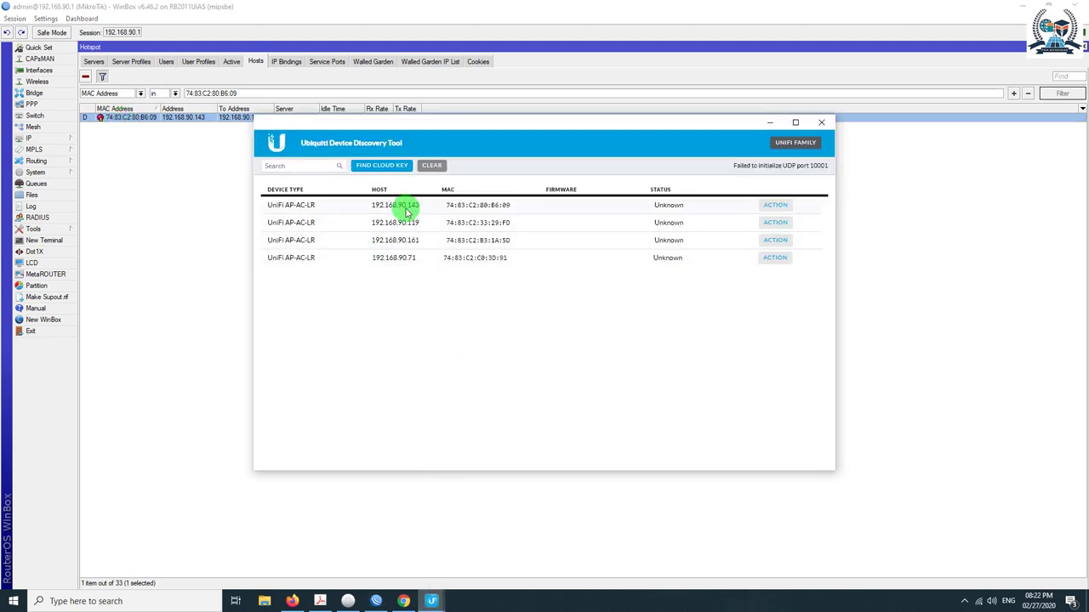
{"action": "left_click", "coordinate": [148, 154]}
- Make an IP binding from the host at 192.168.90.143 with type bypassed and the comment "AP-Device"
{"action": "left_click", "coordinate": [170, 116]}
{"action": "right_click", "coordinate": [171, 116]}
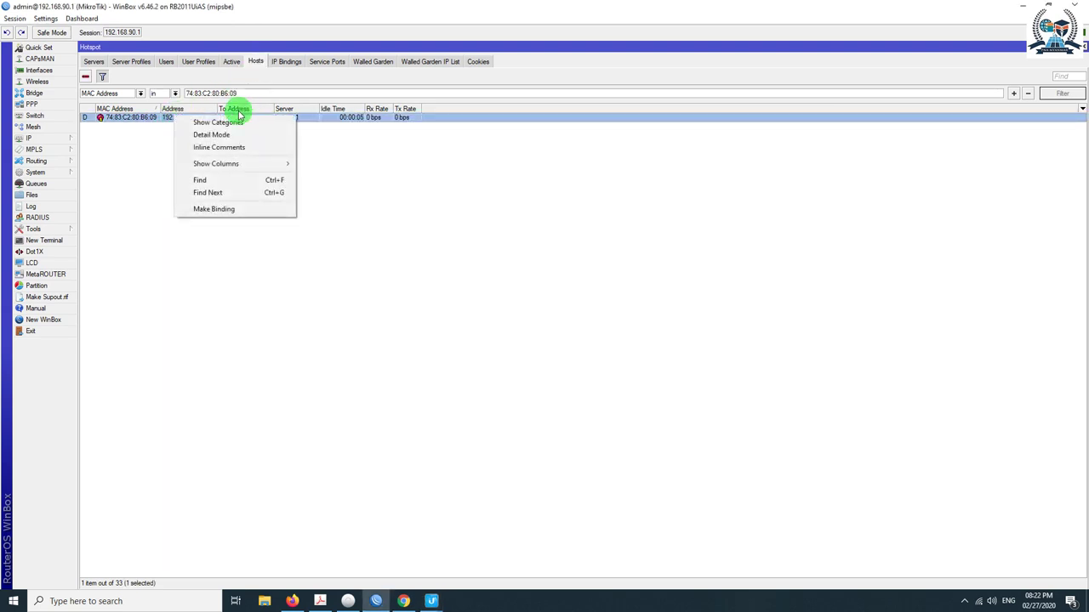
{"action": "left_click", "coordinate": [214, 210]}
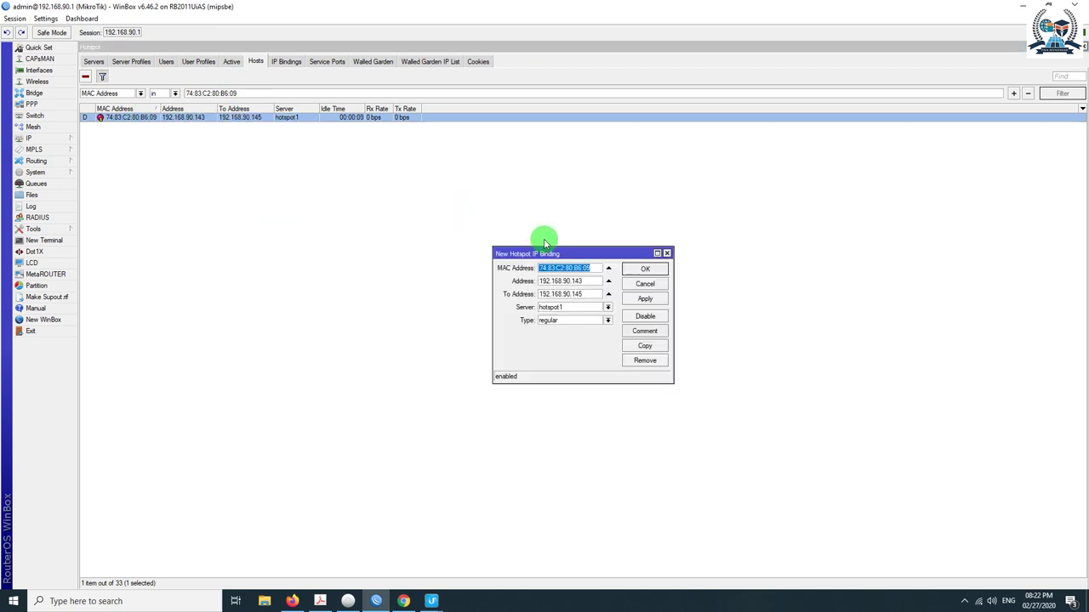
{"action": "left_click", "coordinate": [575, 323]}
{"action": "left_click", "coordinate": [577, 337]}
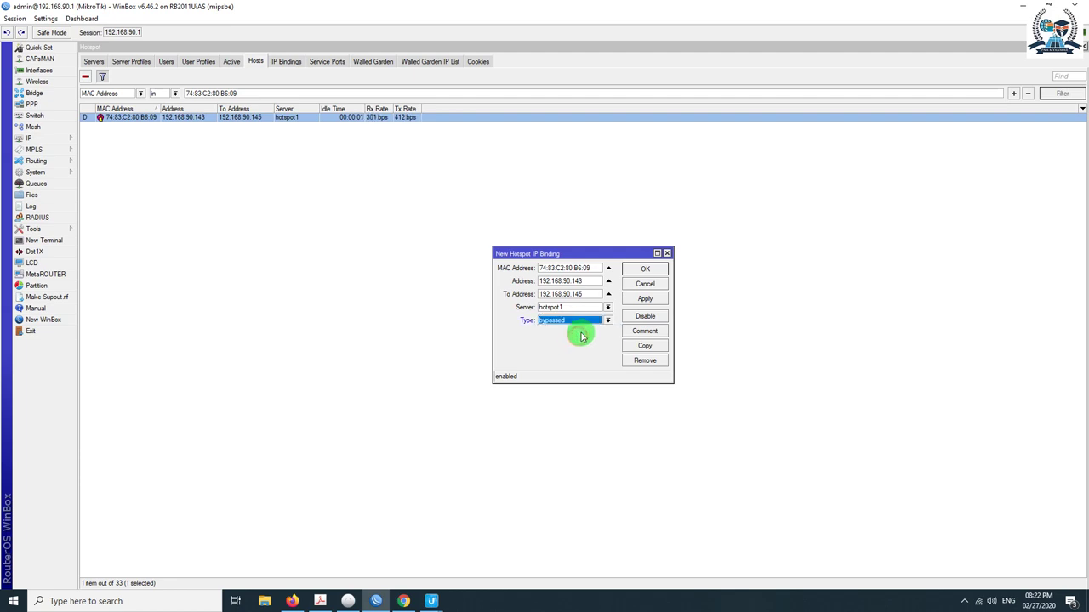
{"action": "left_click", "coordinate": [655, 337]}
{"action": "left_click_drag", "start_coordinate": [598, 287], "coordinate": [611, 260]}
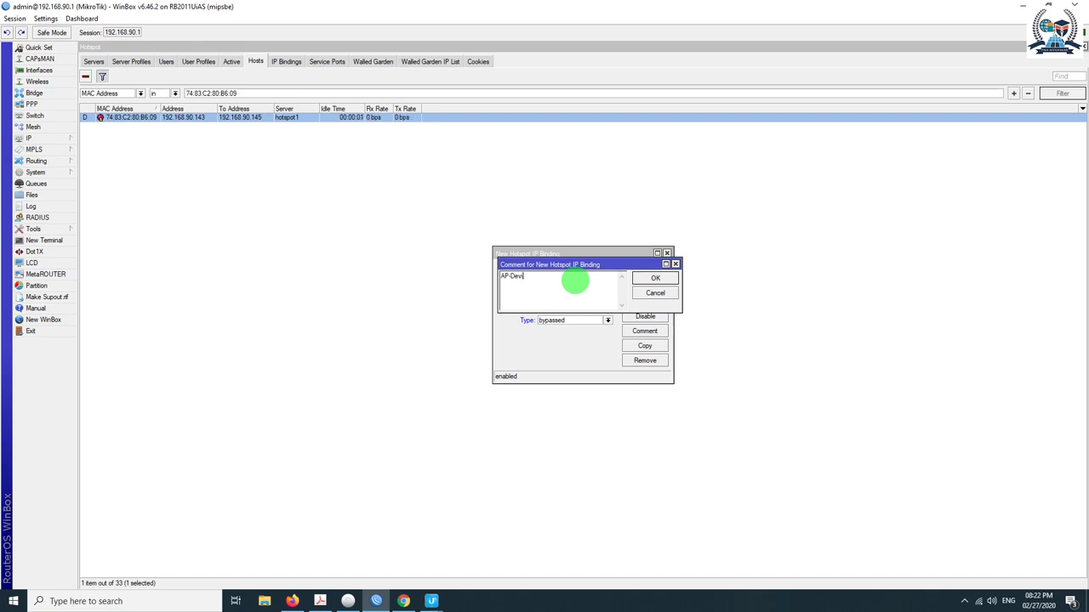
{"action": "left_click", "coordinate": [657, 277]}
{"action": "left_click", "coordinate": [654, 300]}
{"action": "left_click", "coordinate": [645, 269]}
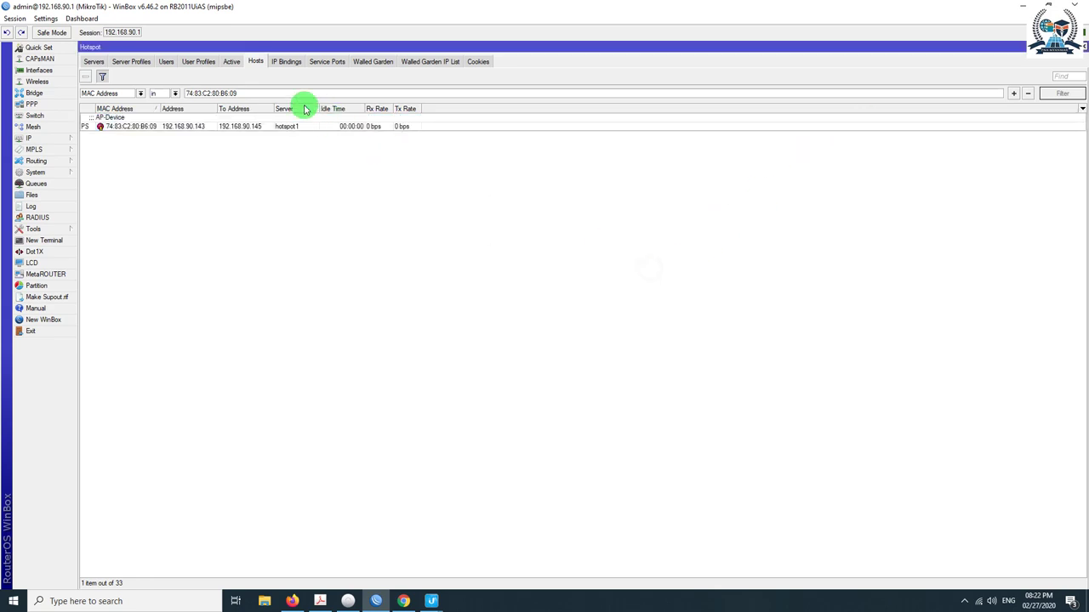
- Clear the hosts filter and look up the IP binding for MAC address 74:83:C2:80:B6:09
{"action": "left_click", "coordinate": [87, 77]}
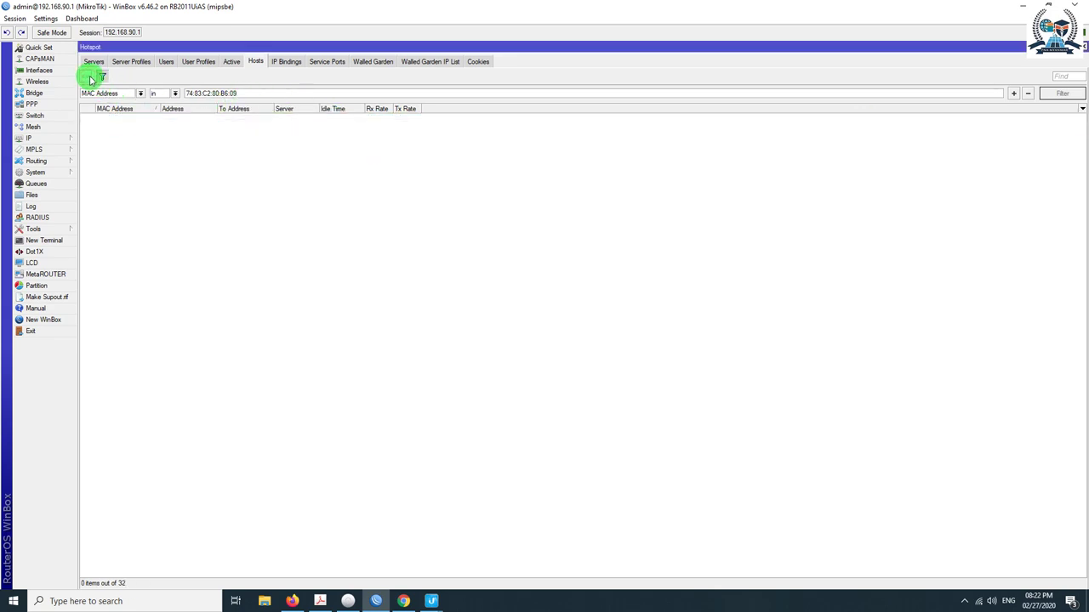
{"action": "left_click", "coordinate": [100, 78]}
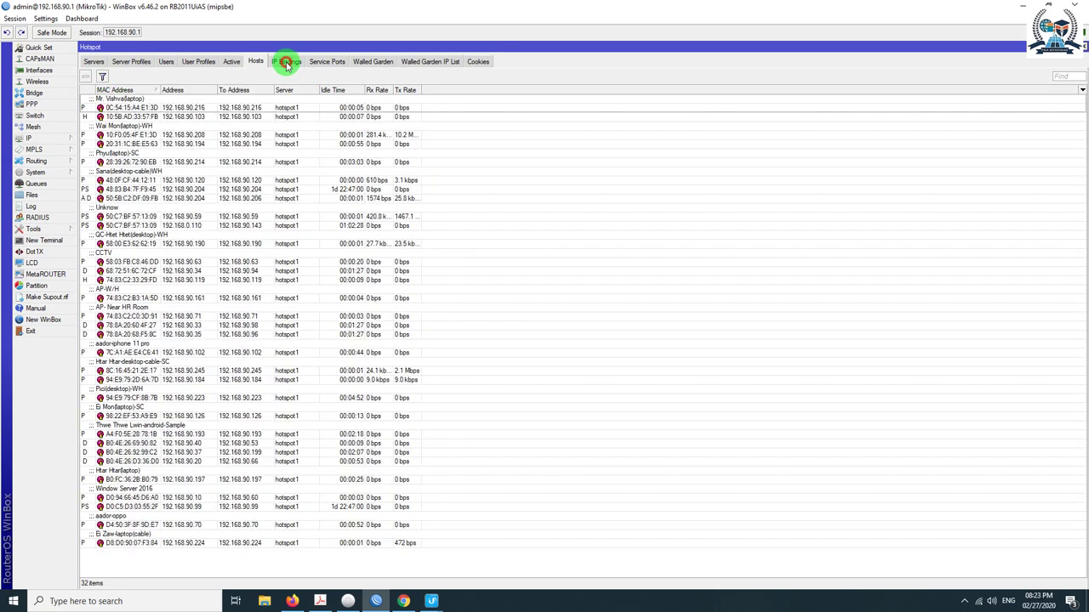
{"action": "left_click", "coordinate": [286, 61]}
{"action": "left_click", "coordinate": [166, 77]}
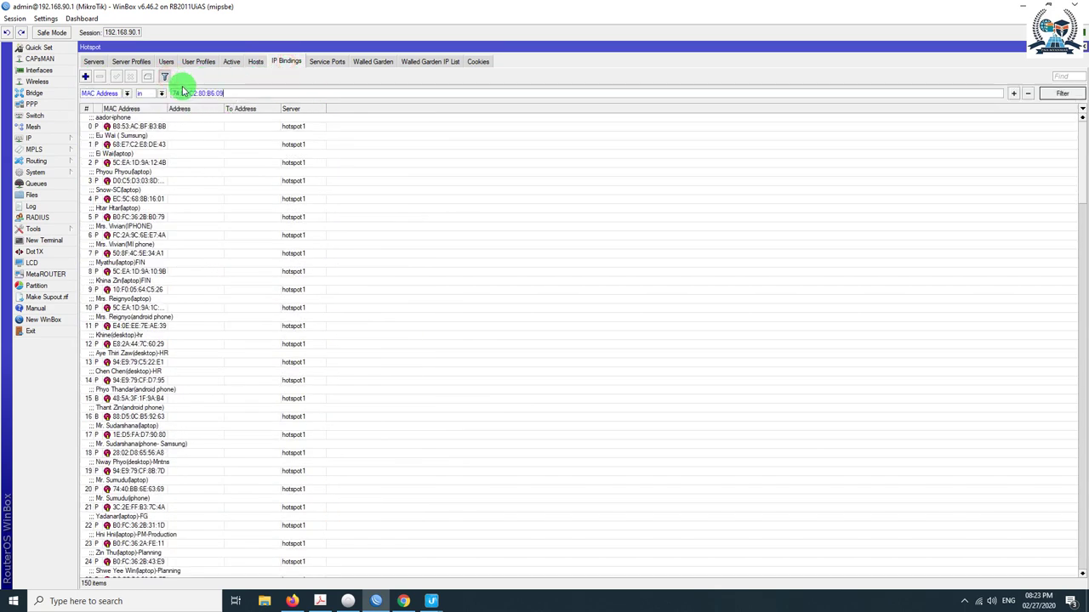
{"action": "left_click", "coordinate": [291, 63]}
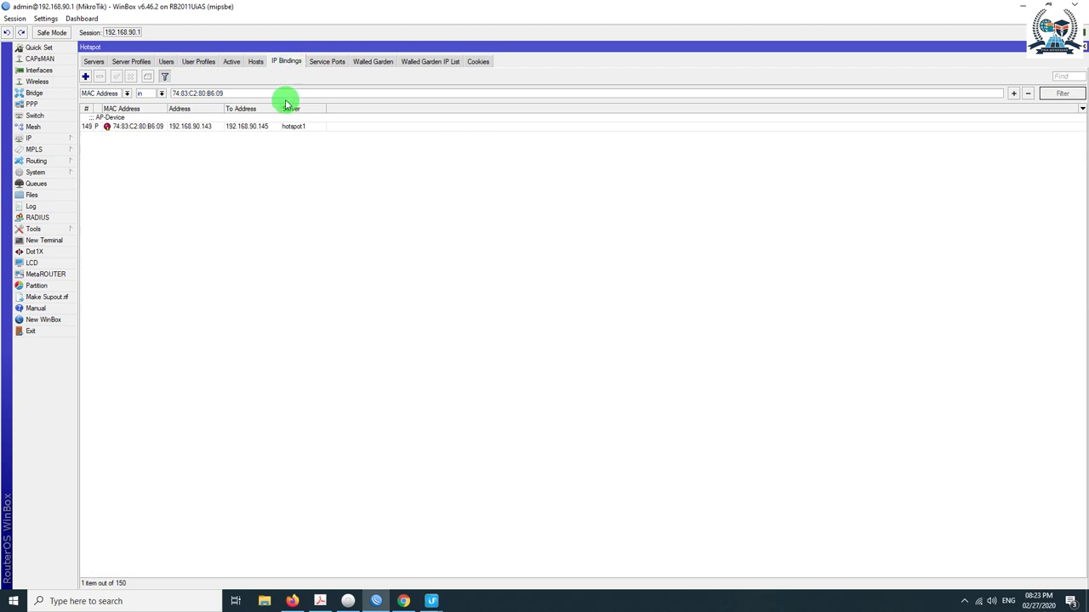
{"action": "left_click", "coordinate": [281, 117]}
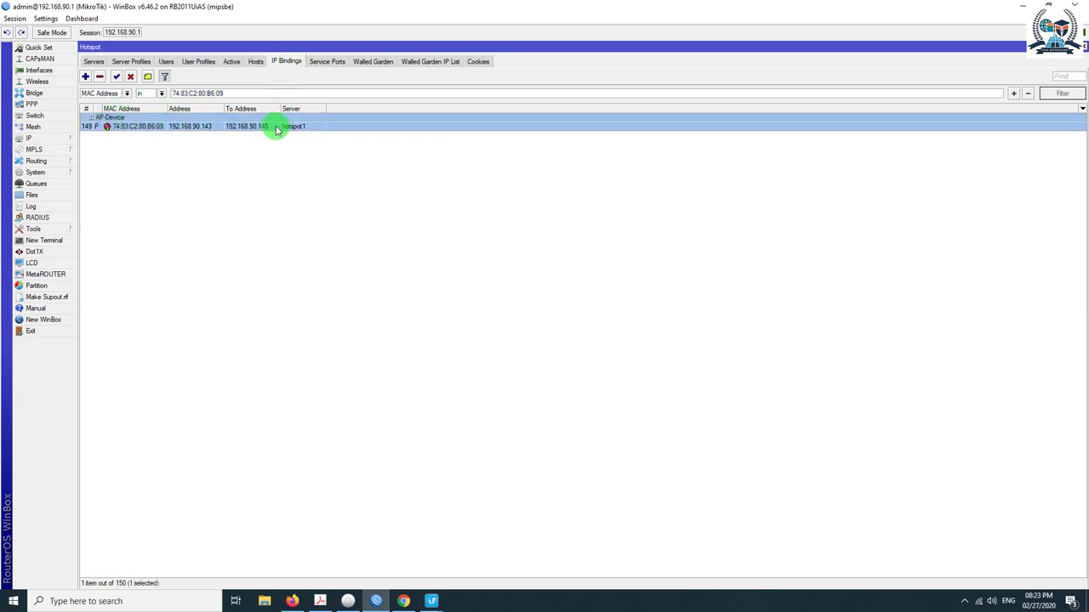
- Switch to the discovery tool and copy the MAC address of the access point at 192.168.90.119
{"action": "mouse_move", "coordinate": [432, 602]}
{"action": "left_click", "coordinate": [452, 576]}
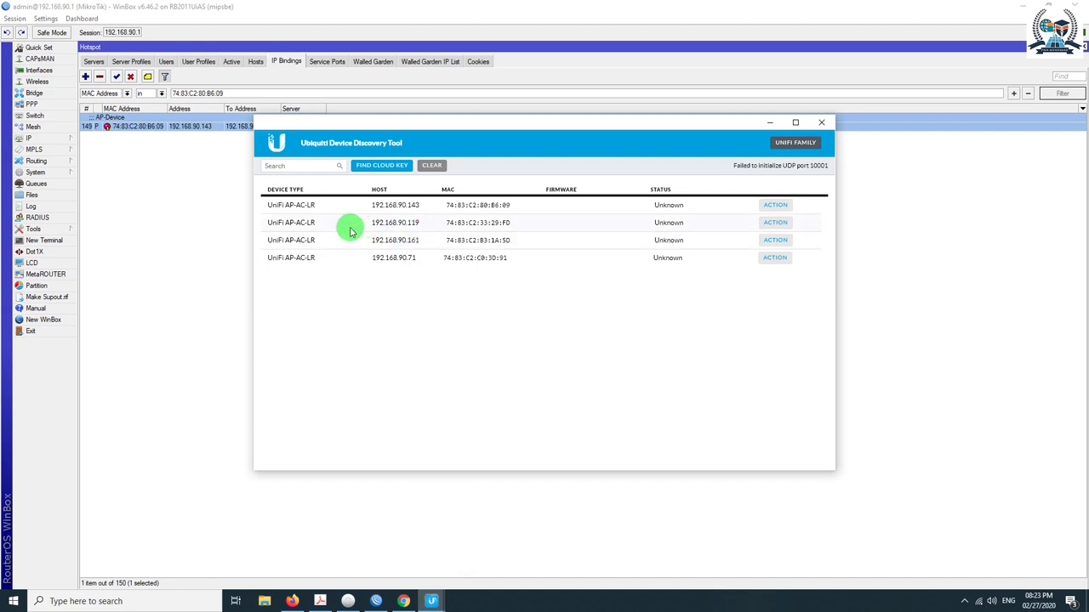
{"action": "left_click_drag", "start_coordinate": [503, 226], "coordinate": [450, 225]}
{"action": "right_click", "coordinate": [452, 225]}
{"action": "left_click", "coordinate": [473, 235]}
- Back in WinBox, filter the IP bindings by MAC address 74:83:C2:33:29:FD to look for an existing entry
{"action": "left_click", "coordinate": [177, 127]}
{"action": "left_click", "coordinate": [166, 77]}
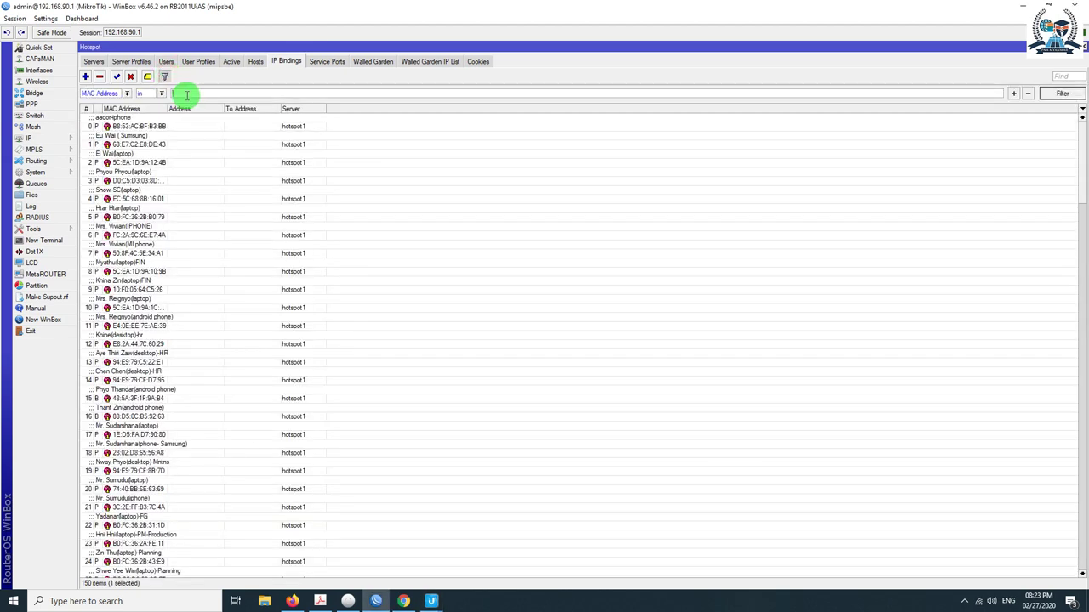
{"action": "left_click_drag", "start_coordinate": [187, 95], "coordinate": [230, 89]}
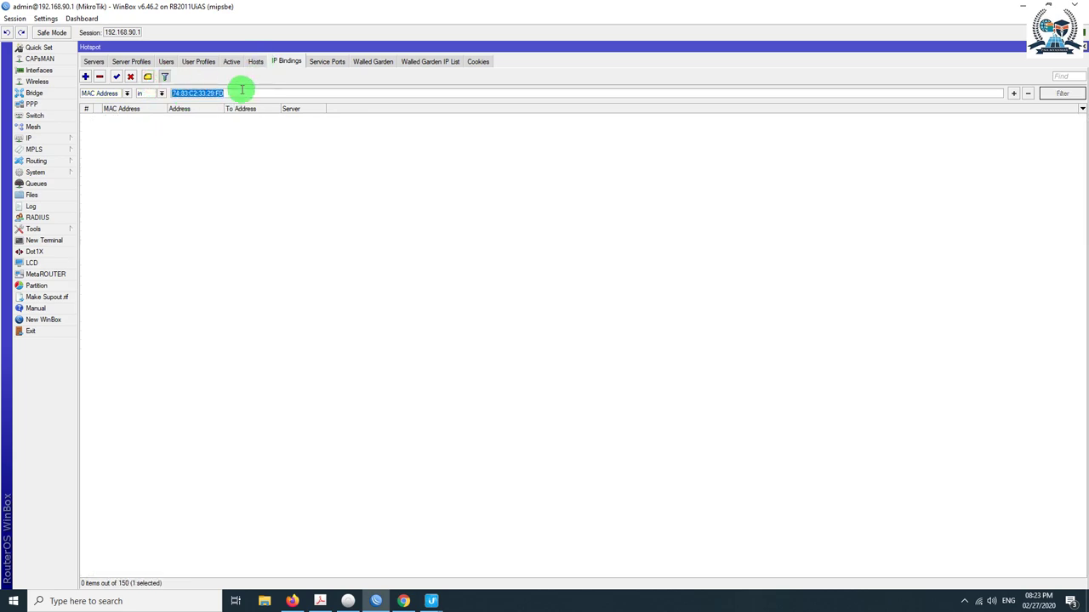
{"action": "left_click", "coordinate": [251, 64]}
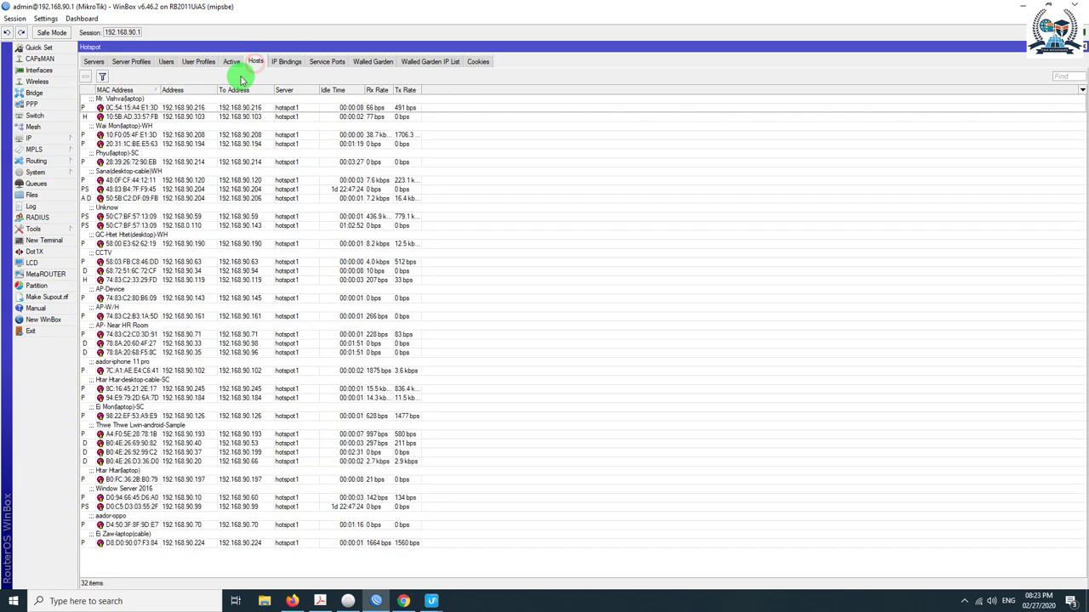
{"action": "left_click", "coordinate": [99, 76]}
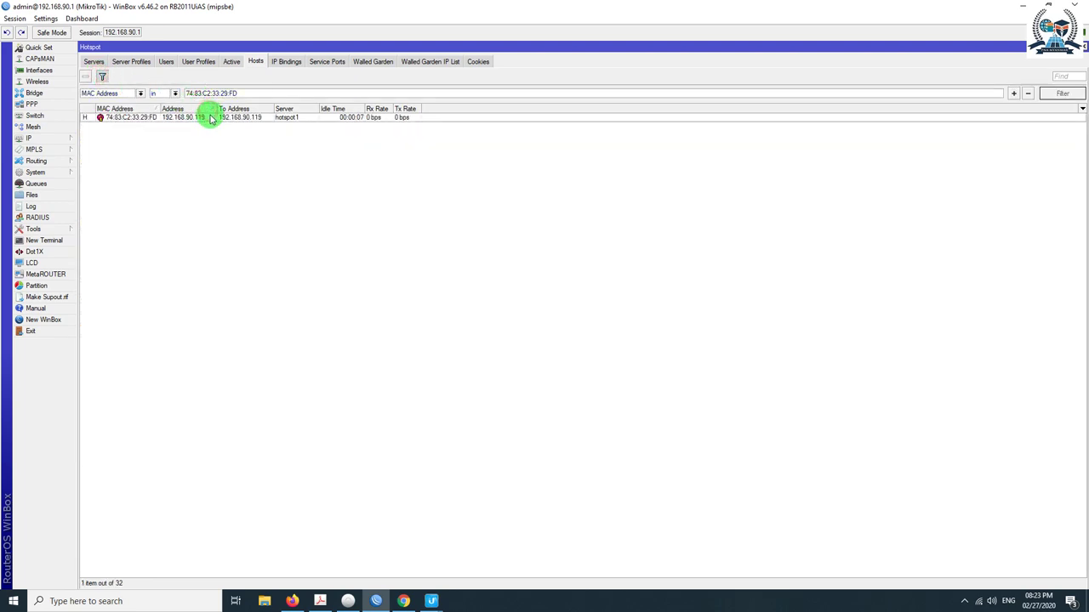
{"action": "left_click", "coordinate": [207, 117]}
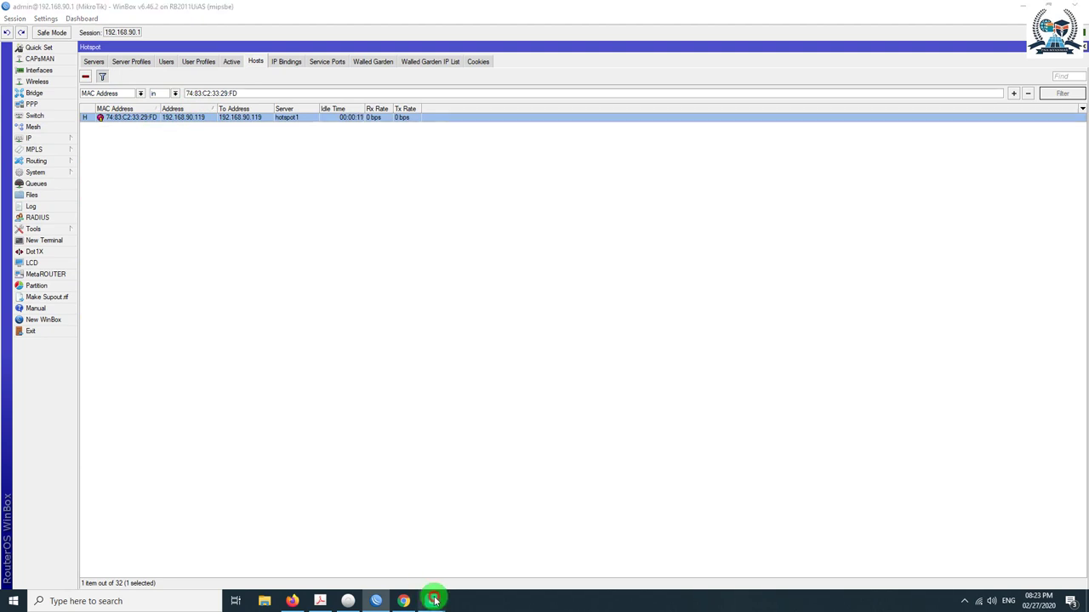
{"action": "left_click", "coordinate": [432, 601]}
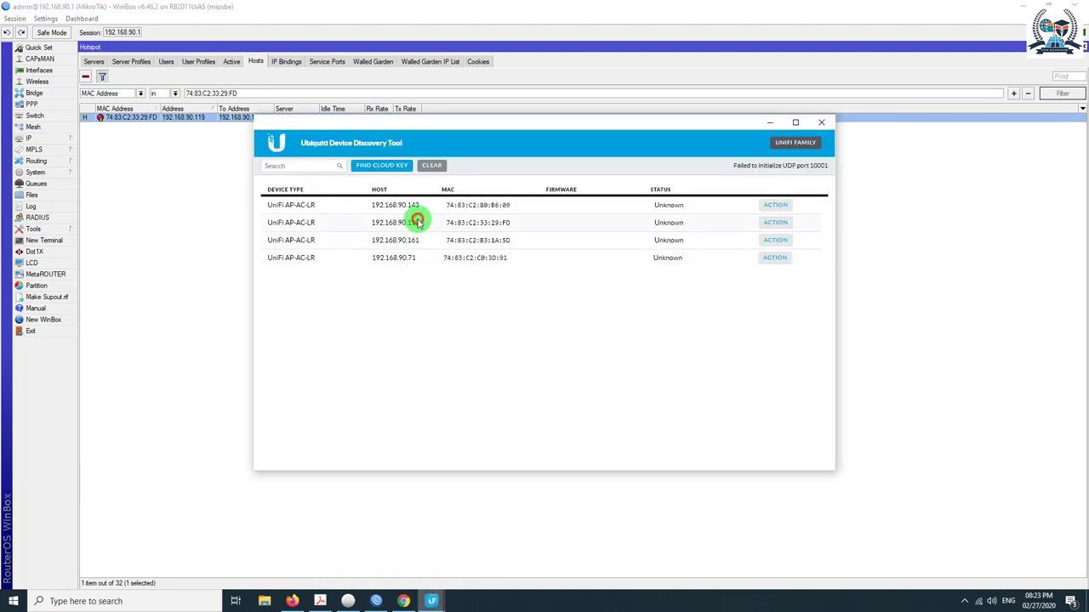
{"action": "left_click", "coordinate": [163, 170]}
- Make an IP binding from the host at 192.168.90.119 with type bypassed and the comment "AP-Device_2"
{"action": "left_click", "coordinate": [199, 118]}
{"action": "right_click", "coordinate": [199, 119]}
{"action": "left_click", "coordinate": [248, 221]}
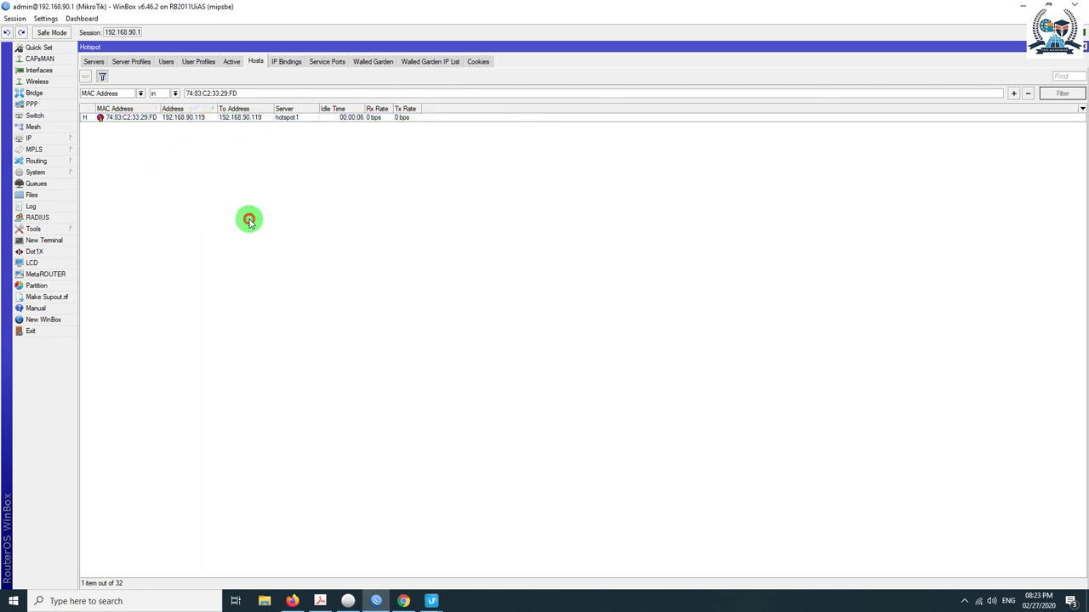
{"action": "right_click", "coordinate": [236, 119]}
{"action": "left_click", "coordinate": [260, 211]}
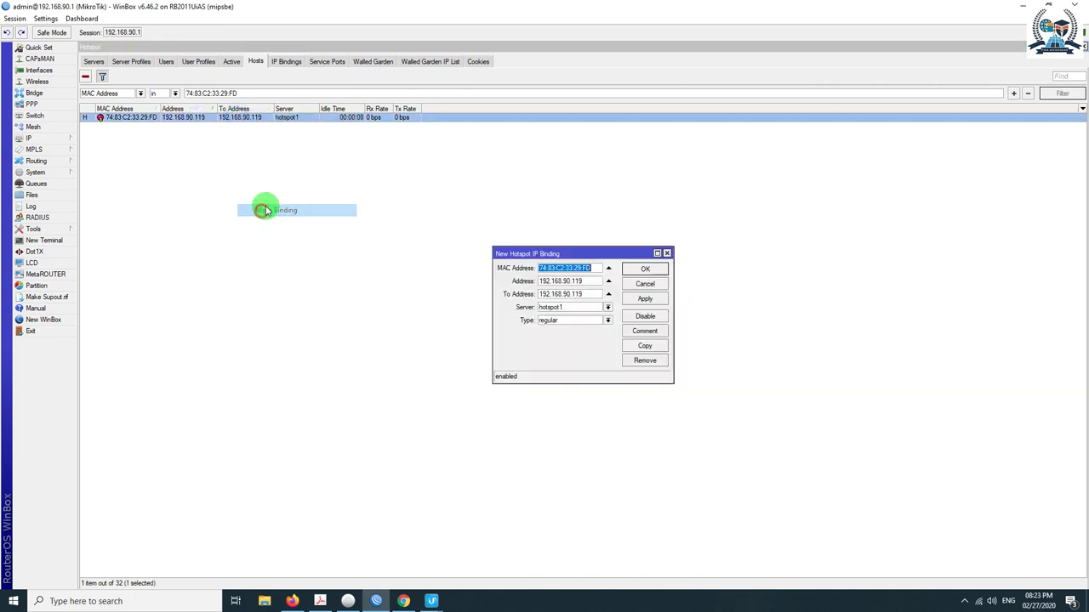
{"action": "left_click", "coordinate": [565, 320]}
{"action": "left_click", "coordinate": [551, 336]}
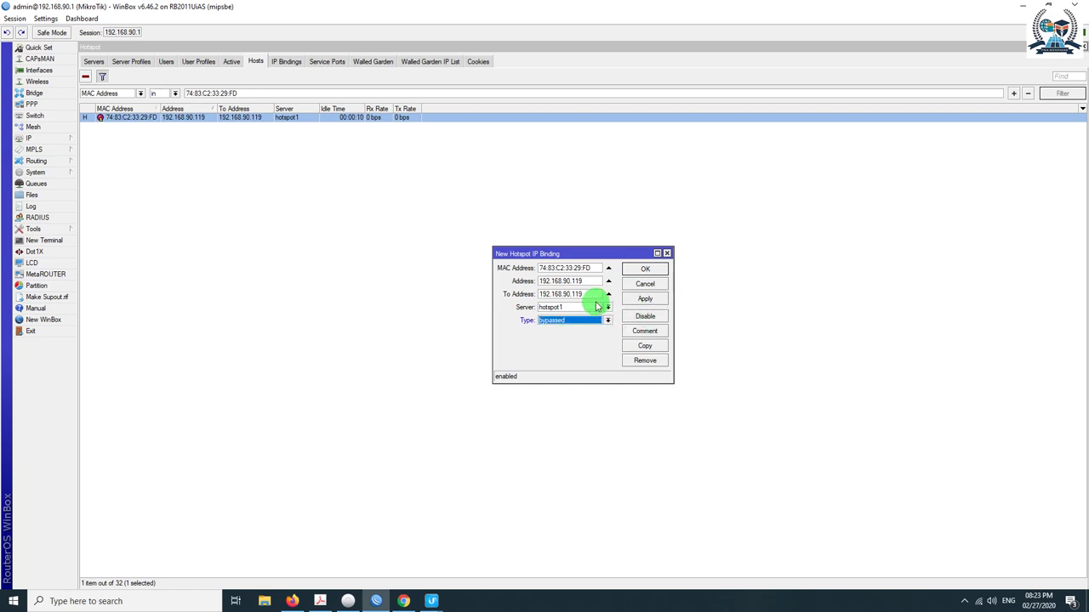
{"action": "left_click", "coordinate": [645, 331]}
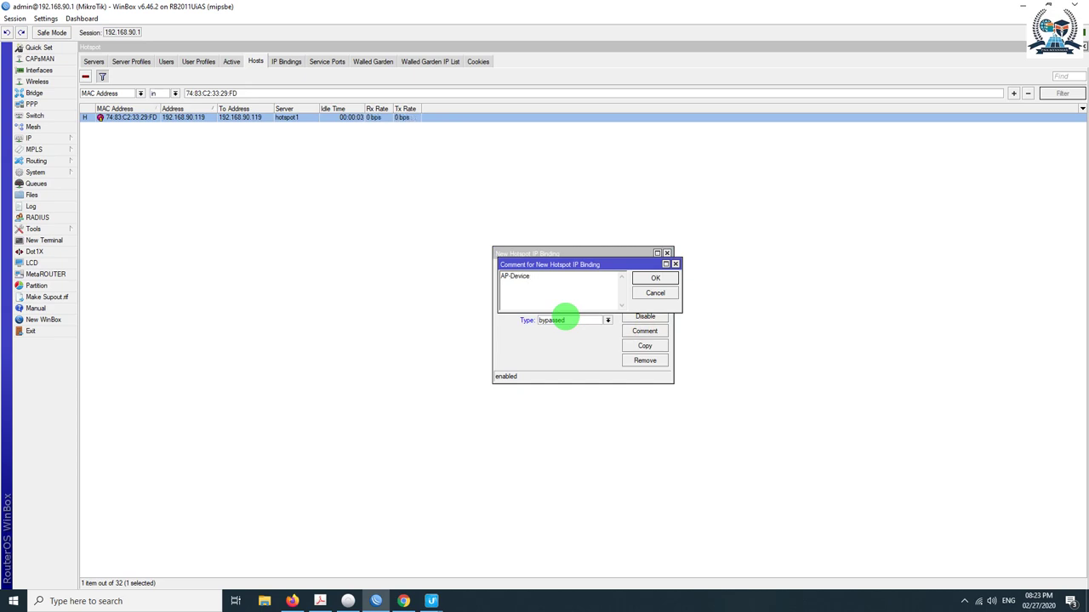
{"action": "left_click", "coordinate": [644, 279]}
{"action": "left_click", "coordinate": [646, 296]}
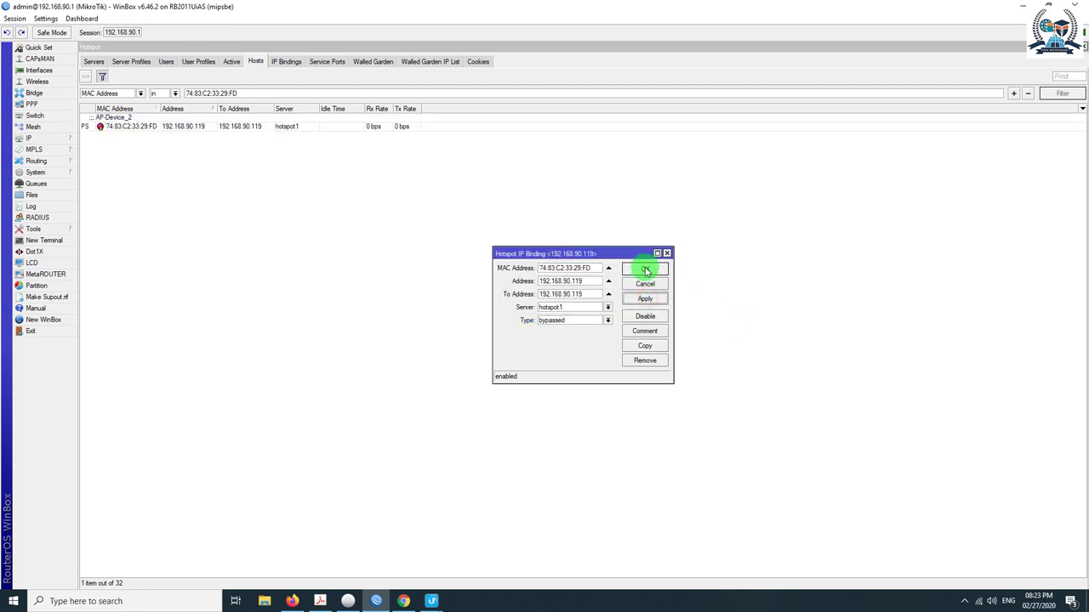
{"action": "left_click", "coordinate": [647, 268]}
- Clear the hosts filter, examine the AP-Device_2 entry in the IP bindings, and reset the bindings filter to list every entry
{"action": "right_click", "coordinate": [205, 164]}
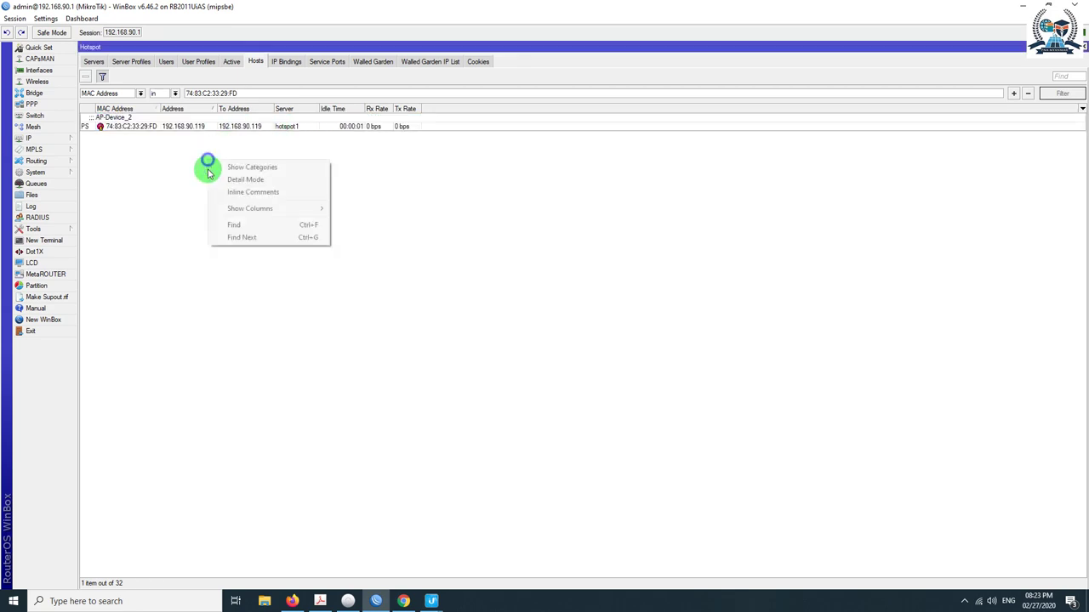
{"action": "left_click", "coordinate": [167, 186]}
{"action": "left_click", "coordinate": [103, 76]}
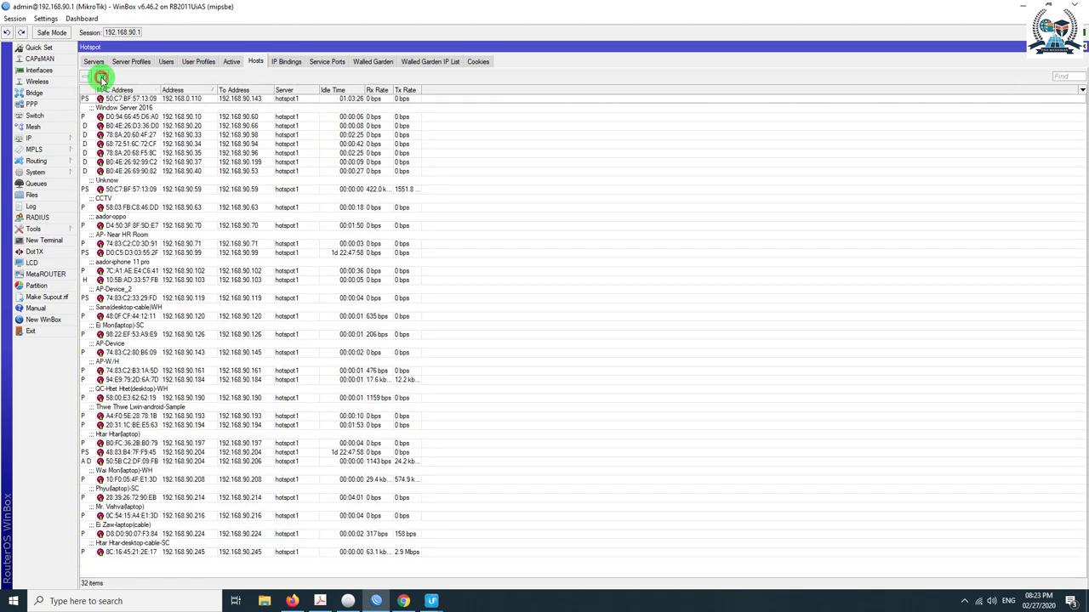
{"action": "left_click", "coordinate": [287, 62]}
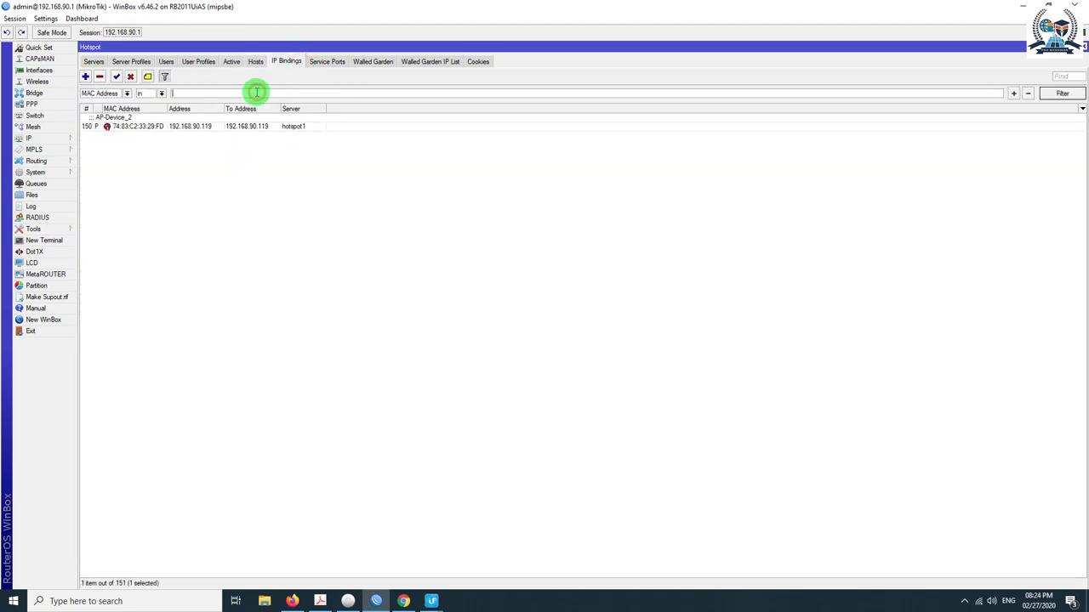
{"action": "left_click", "coordinate": [164, 77]}
{"action": "left_click", "coordinate": [165, 76]}
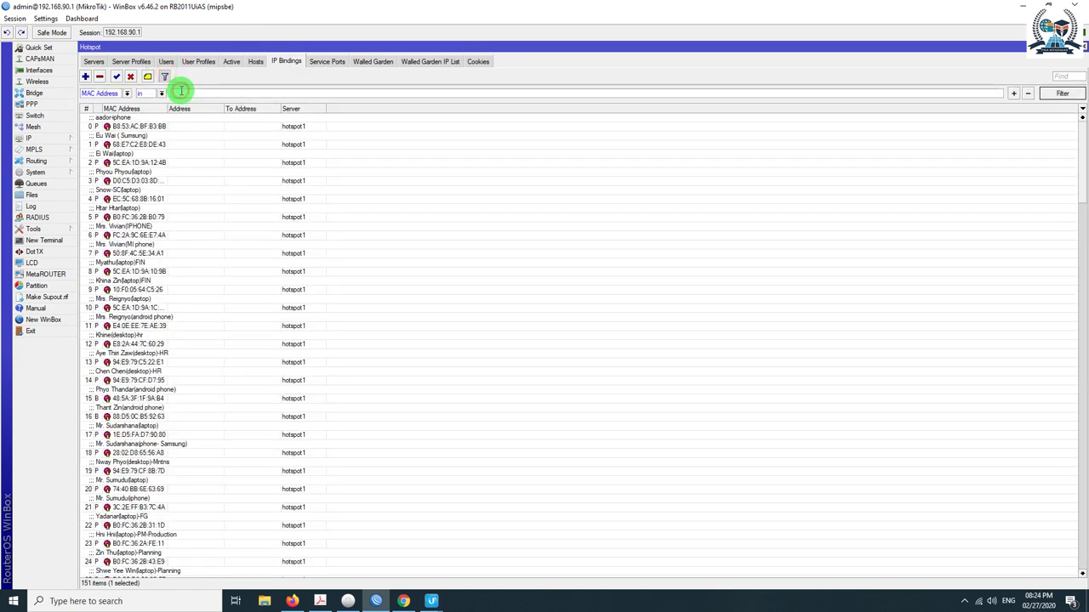
- Hide the IP bindings filter, switch to the UniFi controller in Firefox, and reload the devices page with the UniFi Network Portal tab closed
{"action": "left_click", "coordinate": [182, 126]}
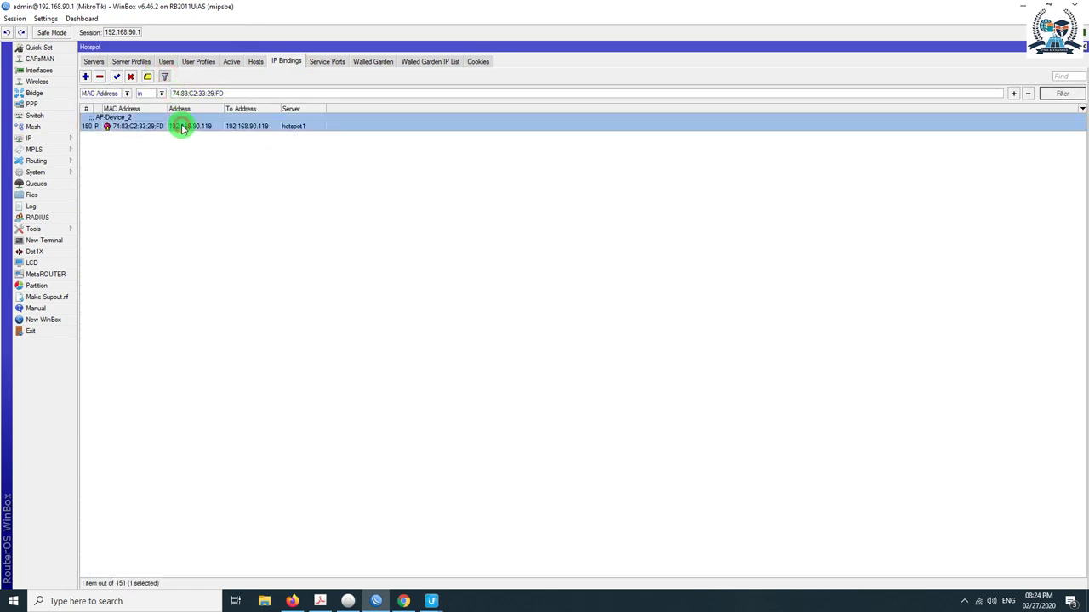
{"action": "left_click", "coordinate": [165, 77]}
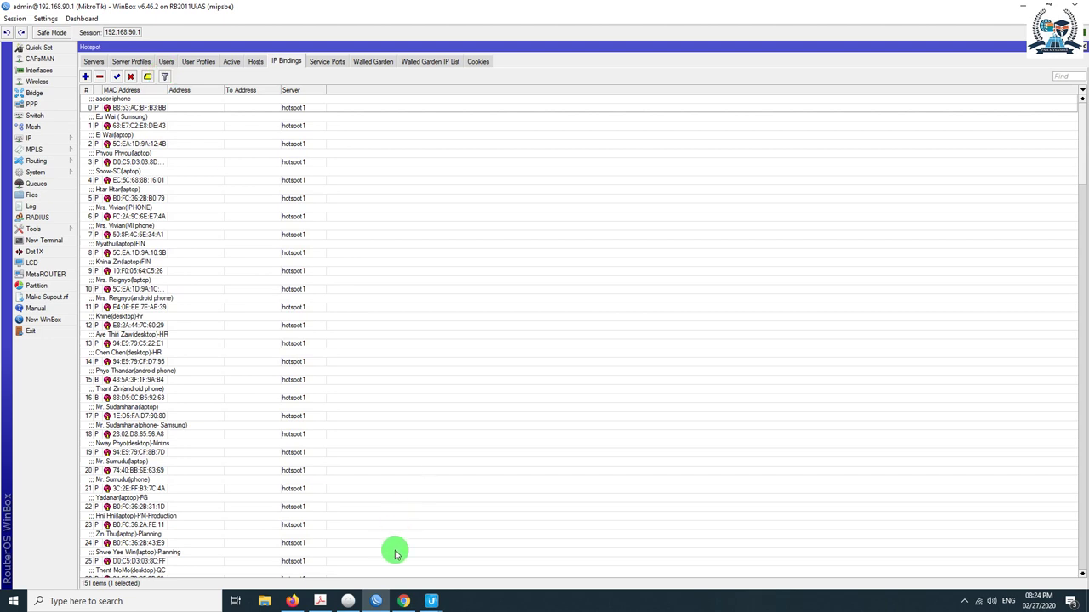
{"action": "left_click", "coordinate": [299, 600]}
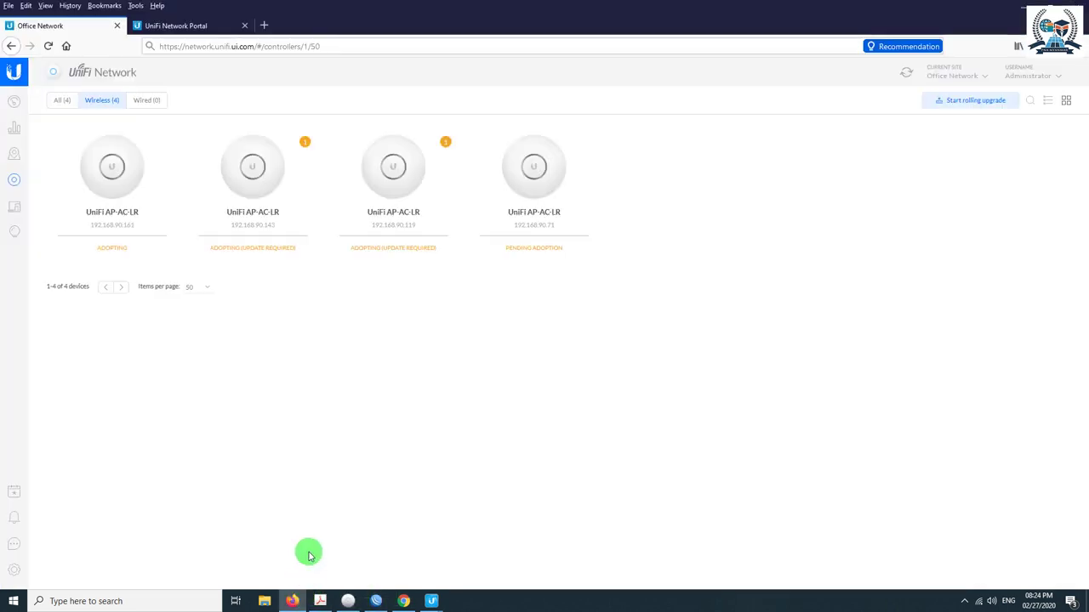
{"action": "left_click", "coordinate": [49, 46]}
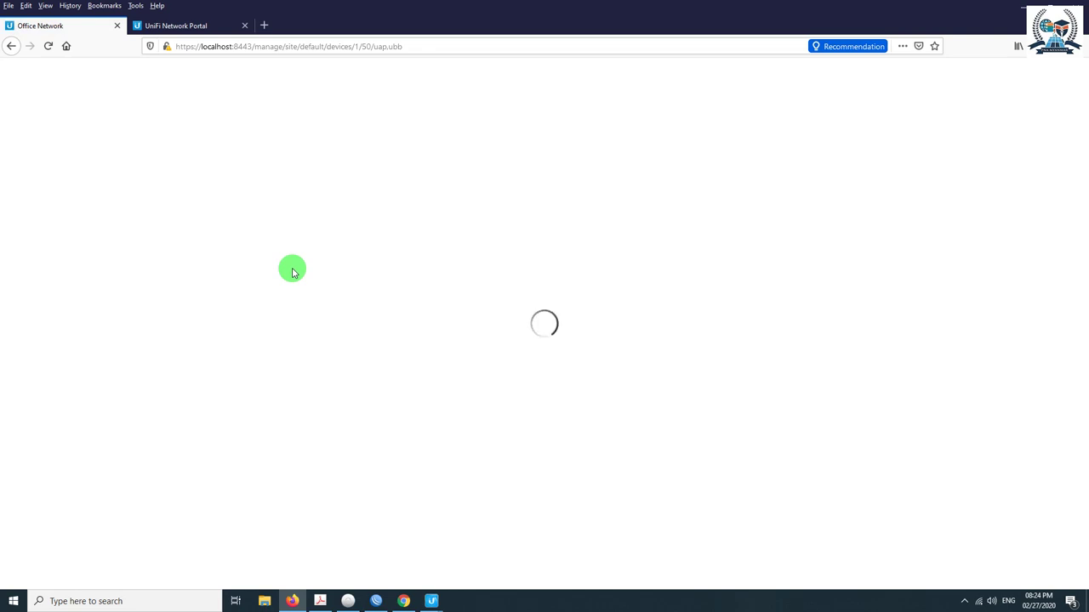
{"action": "left_click", "coordinate": [206, 26]}
{"action": "left_click", "coordinate": [243, 27]}
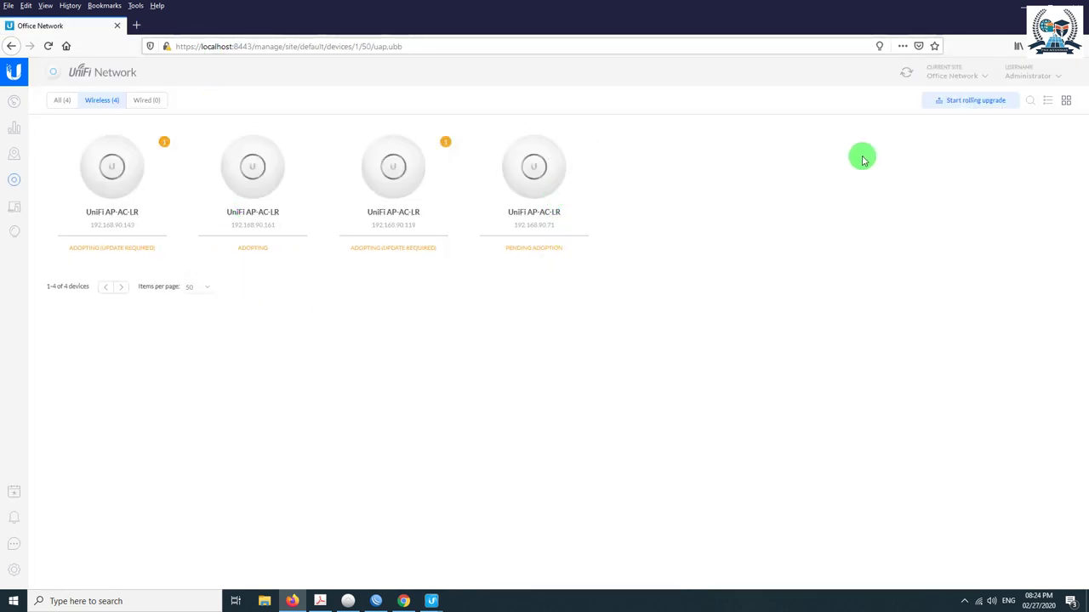
- Examine the overview and adoption status of the access point at 192.168.90.143 in the wireless devices list
{"action": "left_click", "coordinate": [107, 175]}
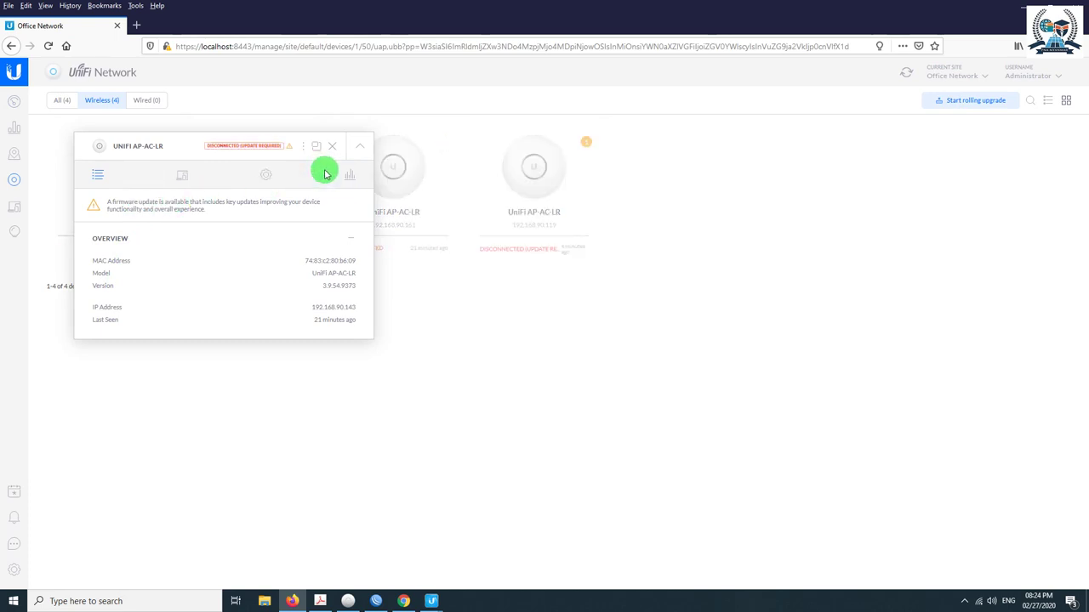
{"action": "left_click", "coordinate": [332, 146]}
{"action": "left_click", "coordinate": [533, 193]}
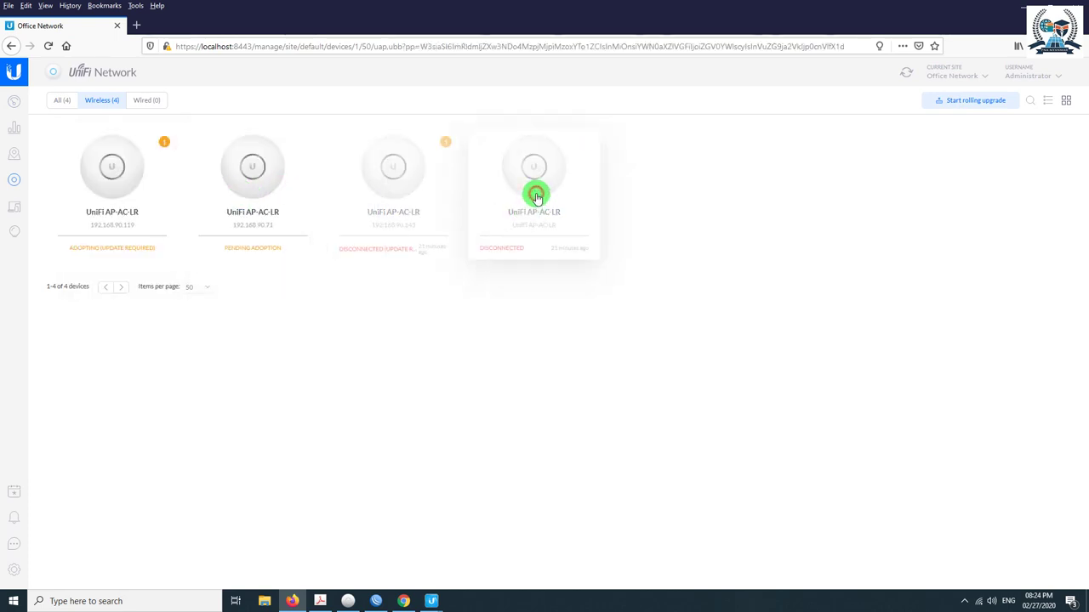
{"action": "left_click", "coordinate": [332, 146]}
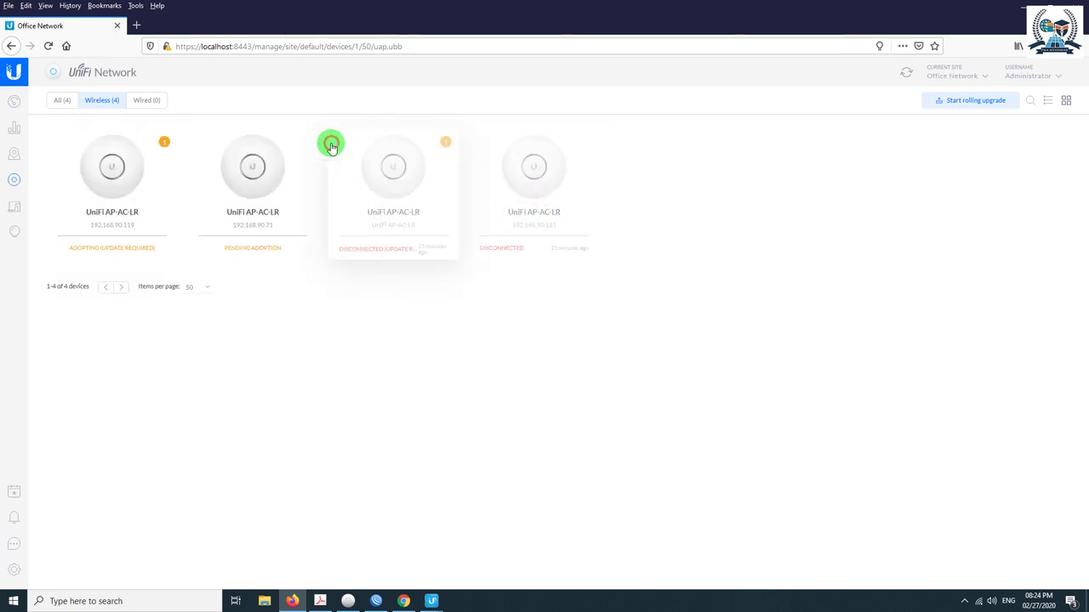
{"action": "left_click", "coordinate": [391, 180]}
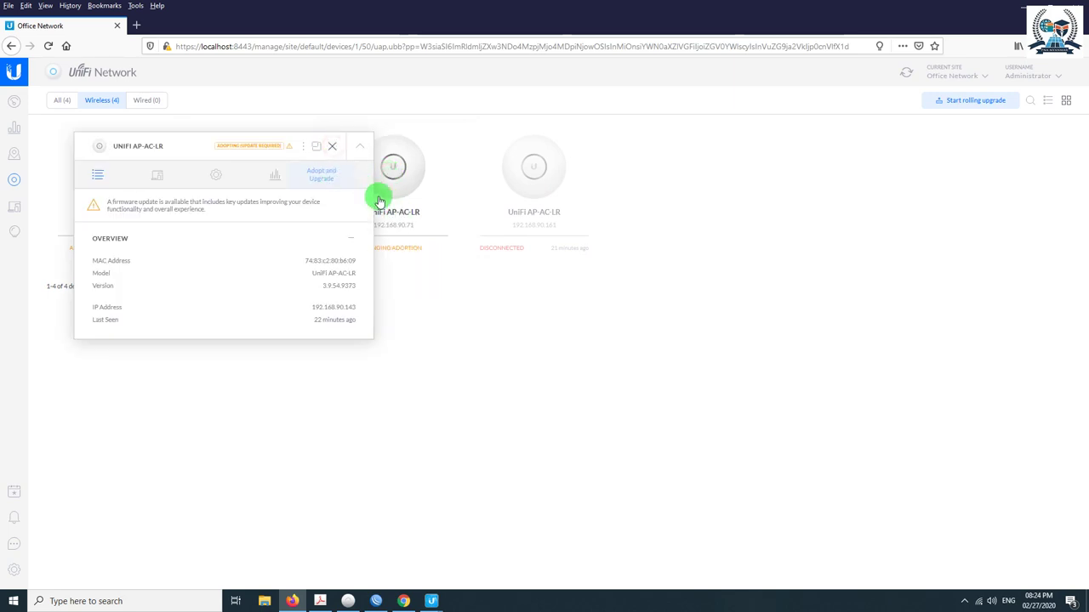
{"action": "left_click", "coordinate": [333, 147]}
{"action": "left_click", "coordinate": [335, 151]}
{"action": "left_click", "coordinate": [331, 148]}
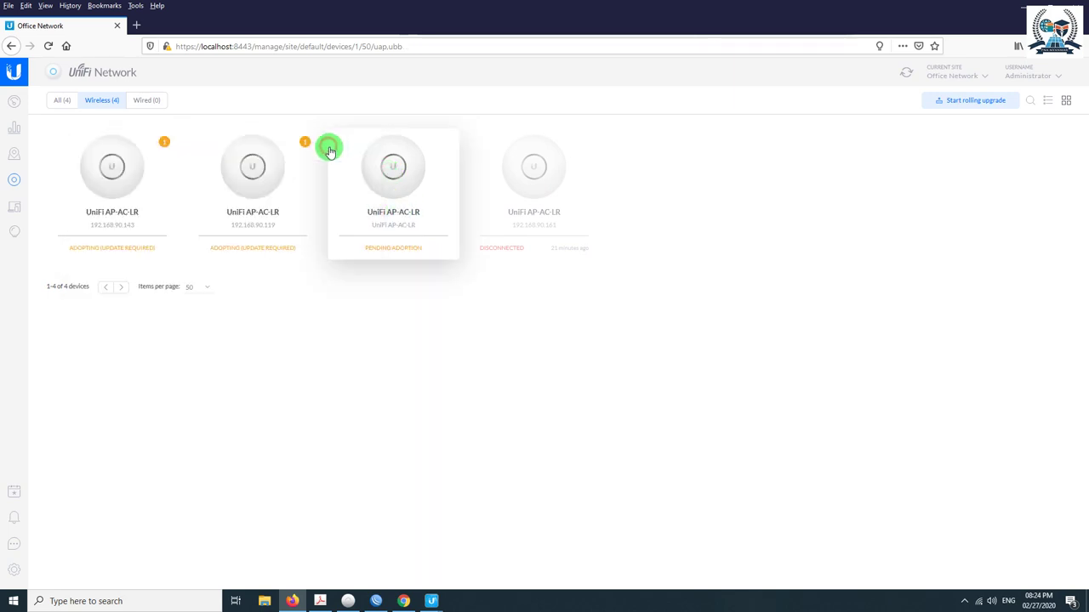
- Try to force provision the access point at 192.168.90.161 from its device management settings and close its details
{"action": "left_click", "coordinate": [517, 182]}
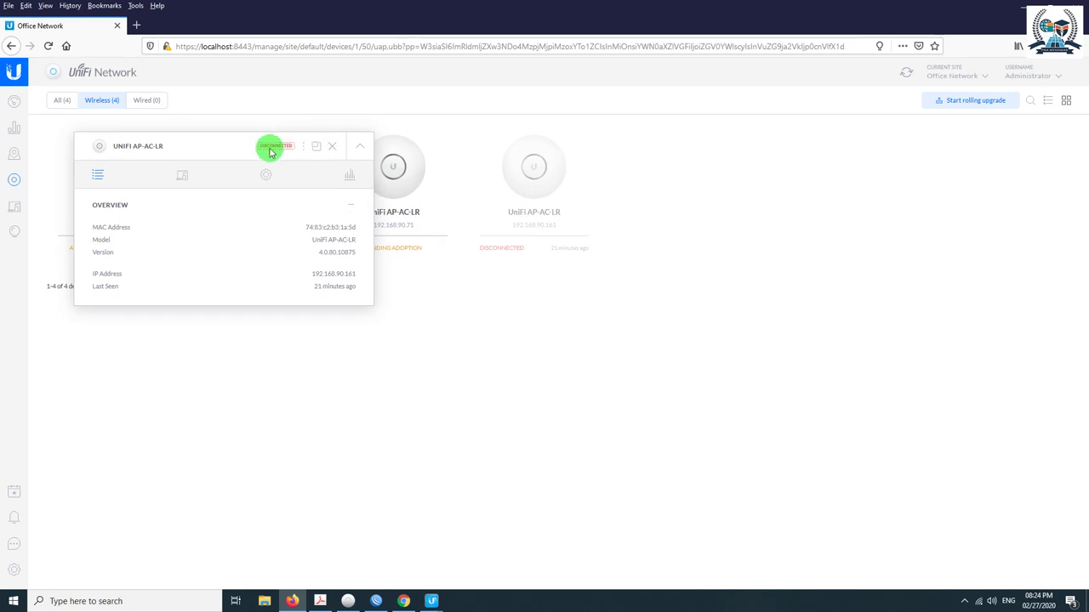
{"action": "left_click", "coordinate": [269, 177]}
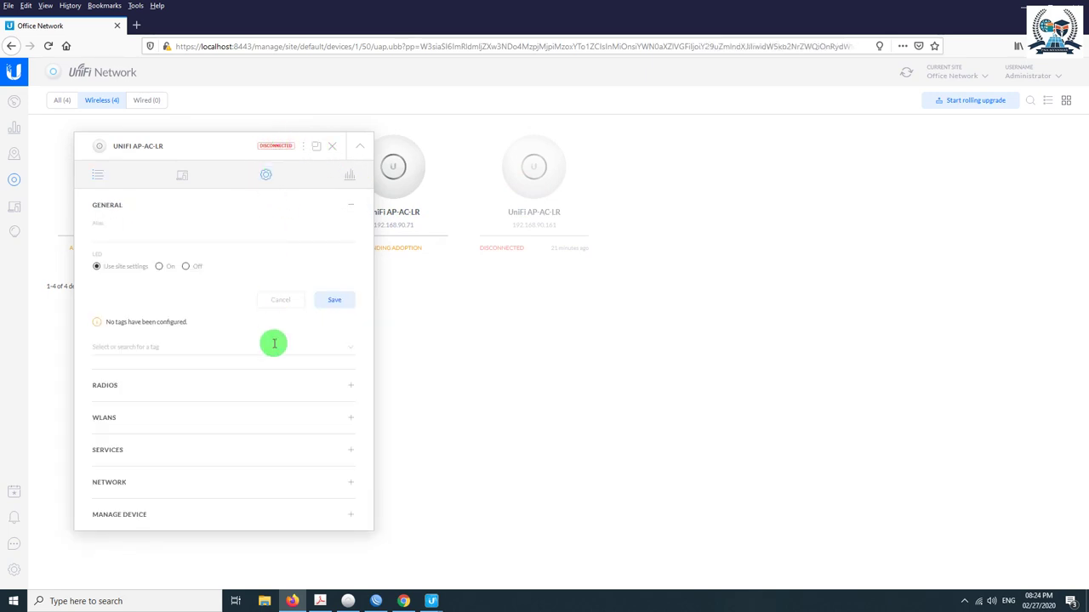
{"action": "left_click", "coordinate": [195, 513]}
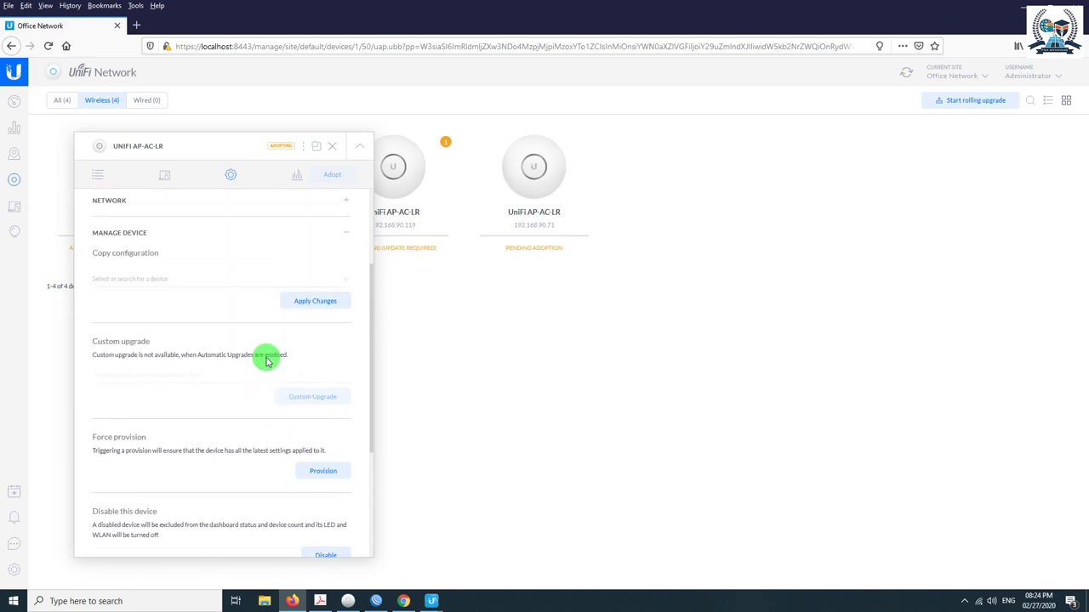
{"action": "scroll", "coordinate": [337, 346], "scroll_direction": "down", "scroll_amount": 2}
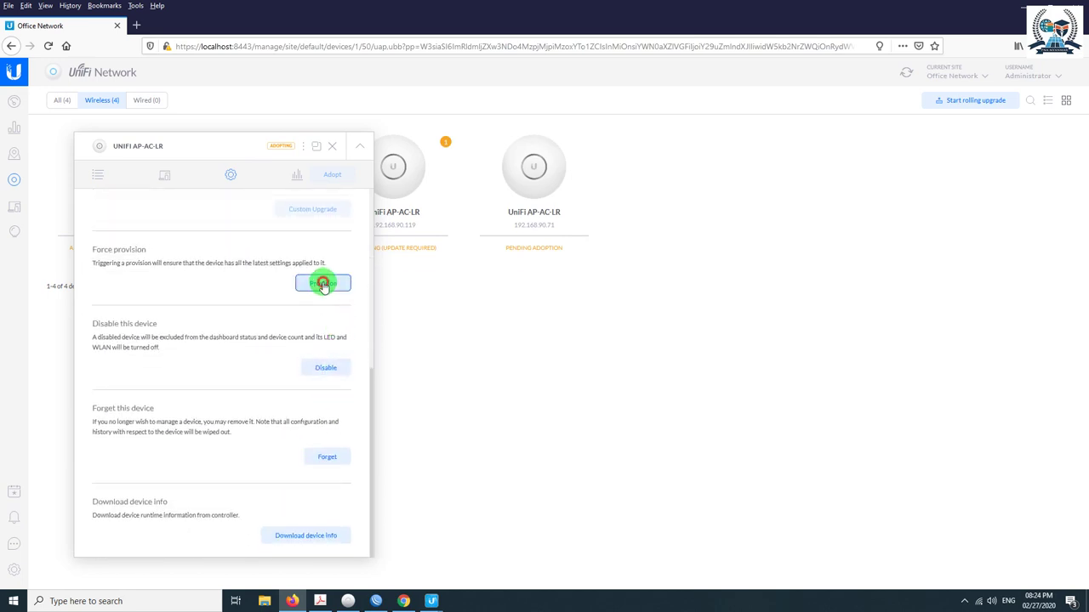
{"action": "left_click", "coordinate": [323, 285]}
{"action": "left_click", "coordinate": [707, 351]}
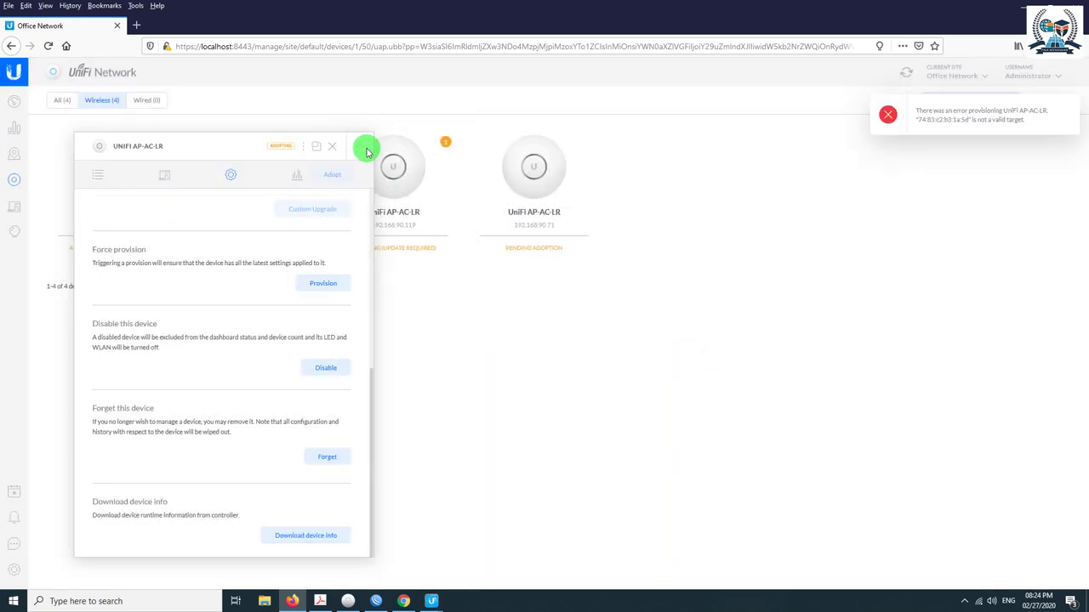
{"action": "left_click", "coordinate": [331, 146]}
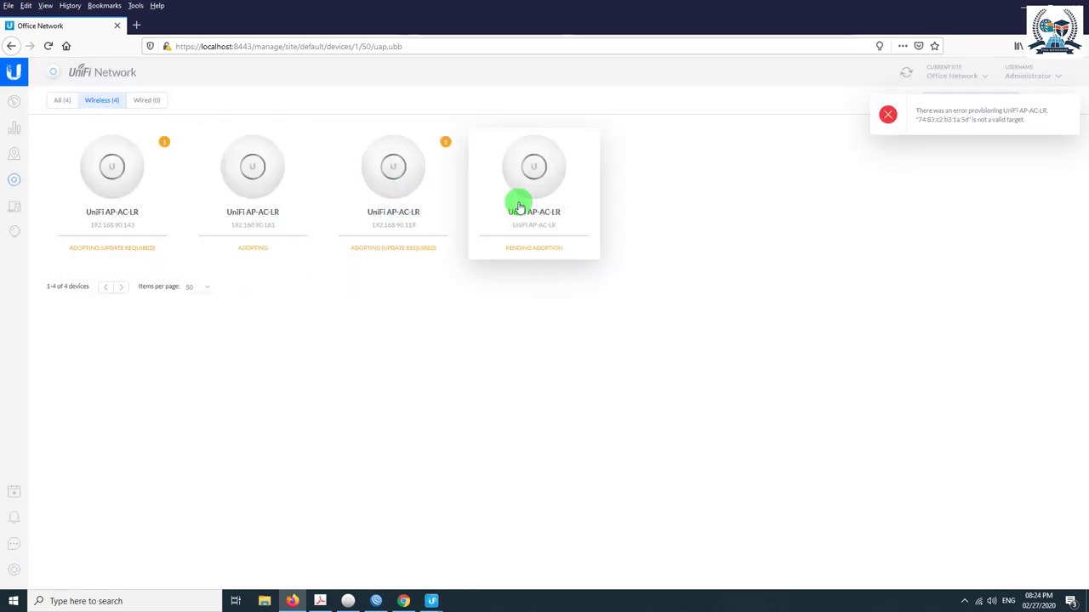
- Adopt the pending access point at 192.168.90.71 and move its details window aside
{"action": "left_click", "coordinate": [525, 190]}
{"action": "left_click", "coordinate": [332, 174]}
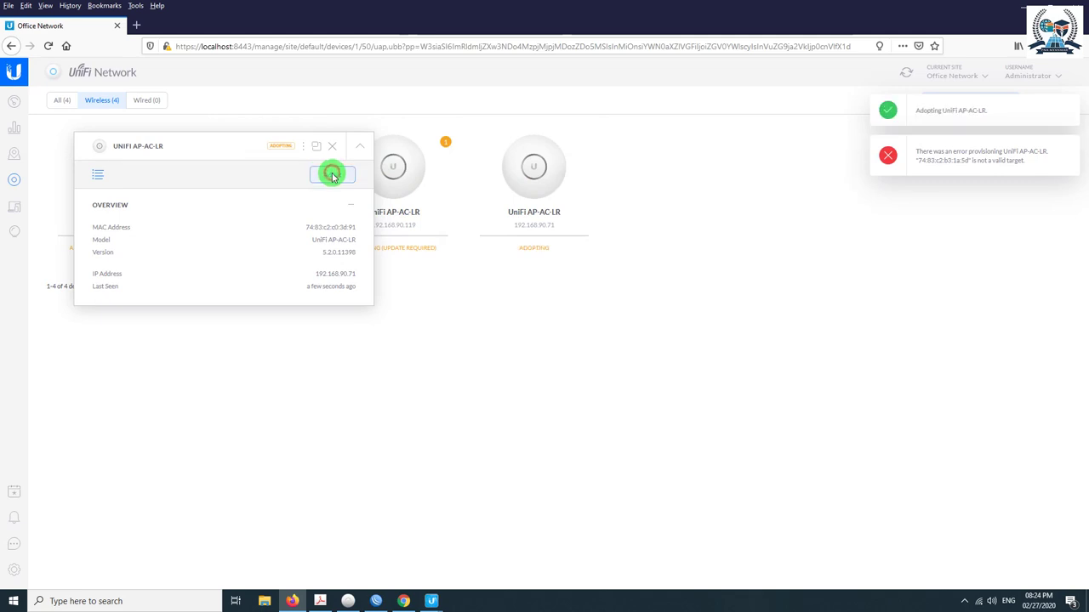
{"action": "left_click", "coordinate": [334, 150]}
- Request Adopt and Upgrade for the access point at 192.168.90.119 and start a rolling upgrade of the wireless devices
{"action": "left_click", "coordinate": [275, 175]}
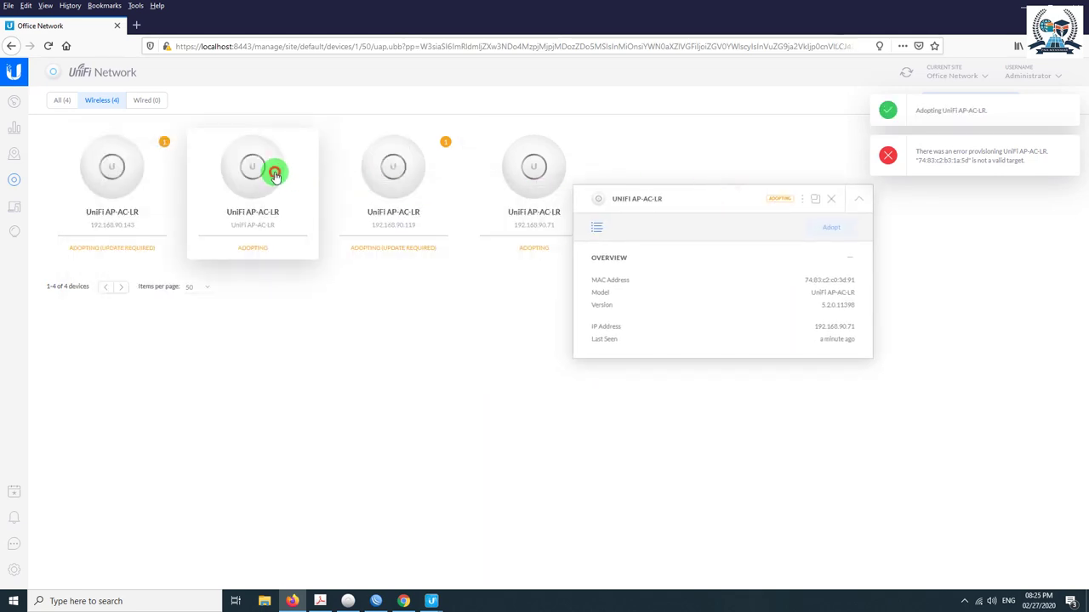
{"action": "left_click", "coordinate": [425, 168]}
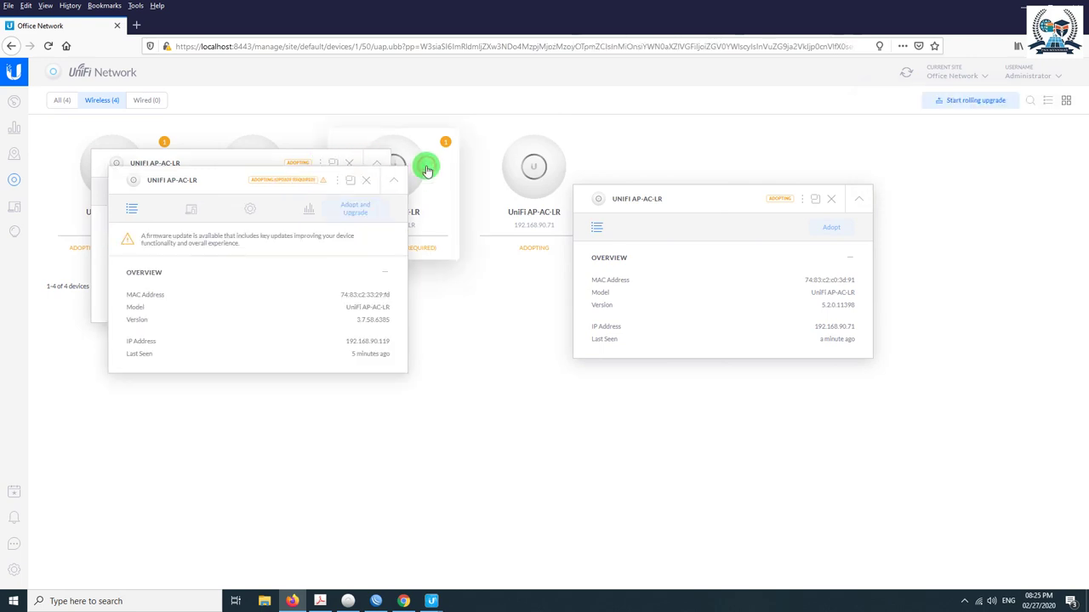
{"action": "left_click", "coordinate": [347, 187]}
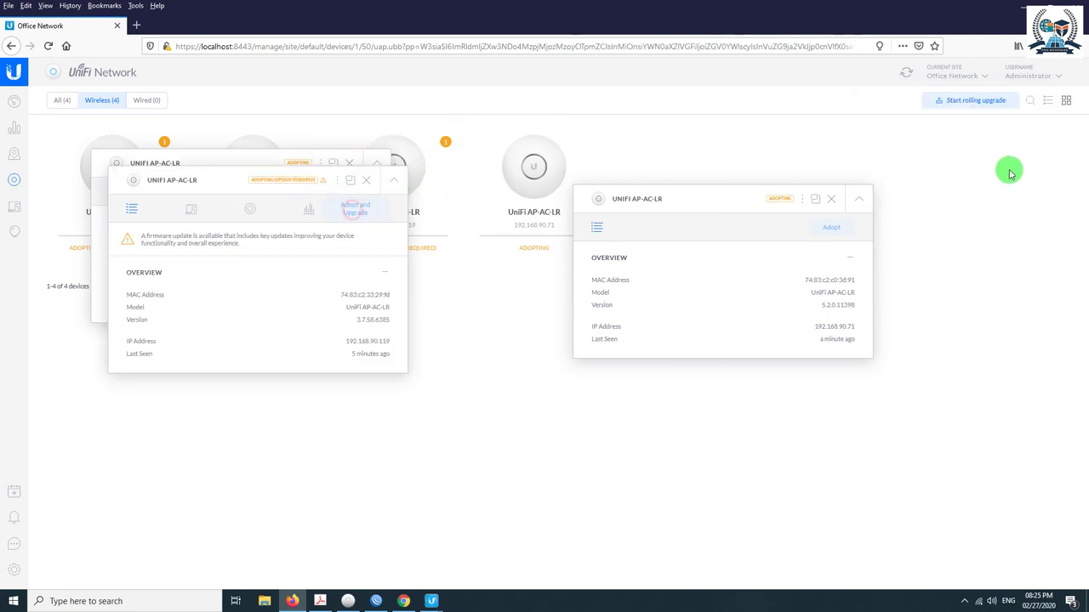
{"action": "left_click", "coordinate": [972, 99]}
{"action": "left_click", "coordinate": [683, 348]}
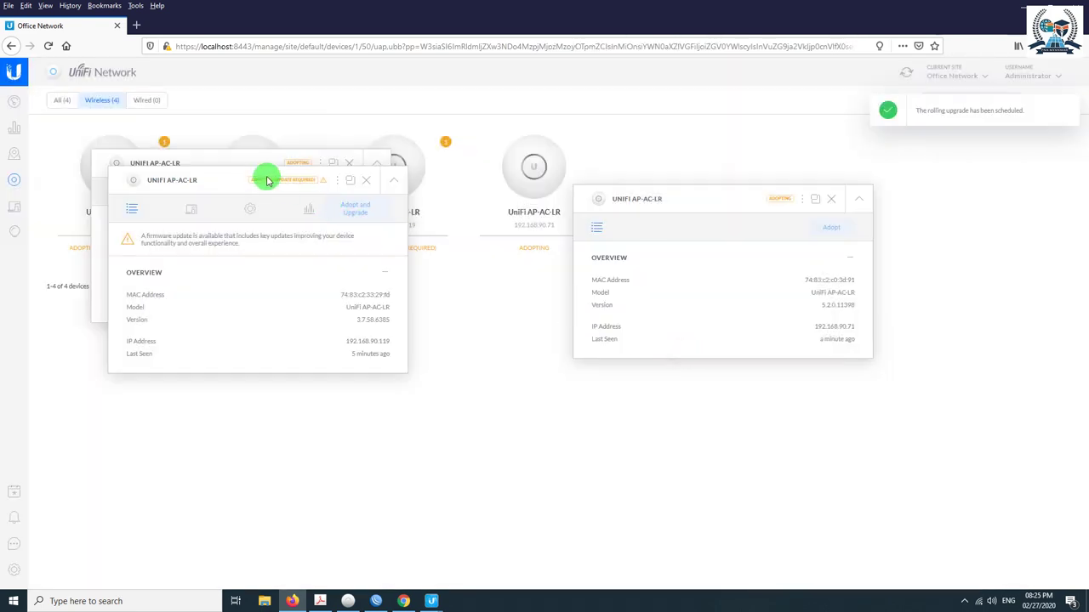
- Examine the configuration sections of the access point at 192.168.90.143, including its network IP settings, and close all open device details
{"action": "left_click_drag", "start_coordinate": [201, 172], "coordinate": [572, 211]}
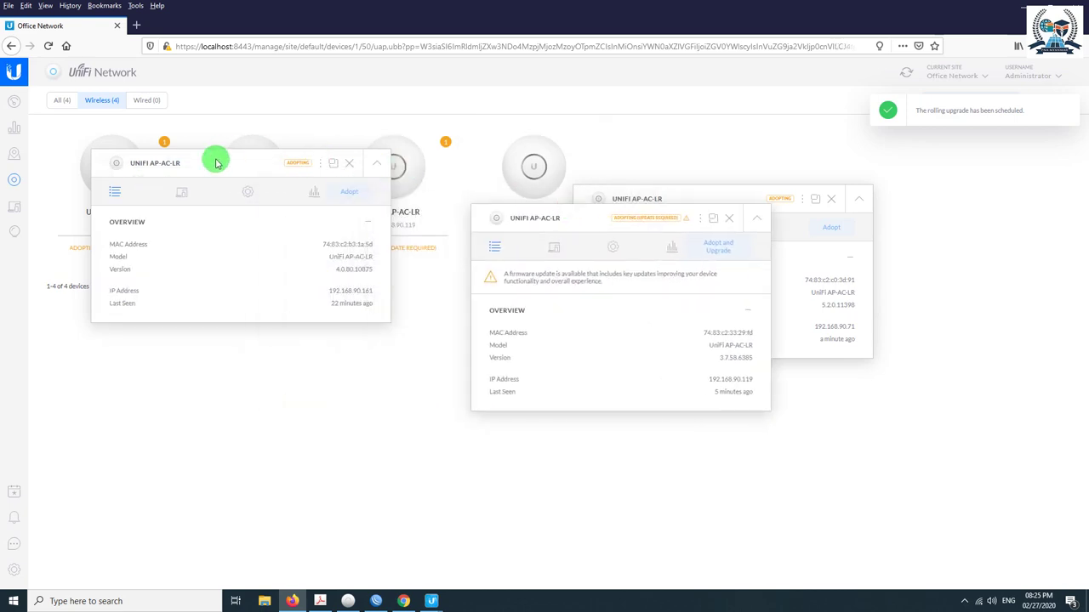
{"action": "left_click_drag", "start_coordinate": [216, 158], "coordinate": [544, 165]}
{"action": "left_click", "coordinate": [104, 165]}
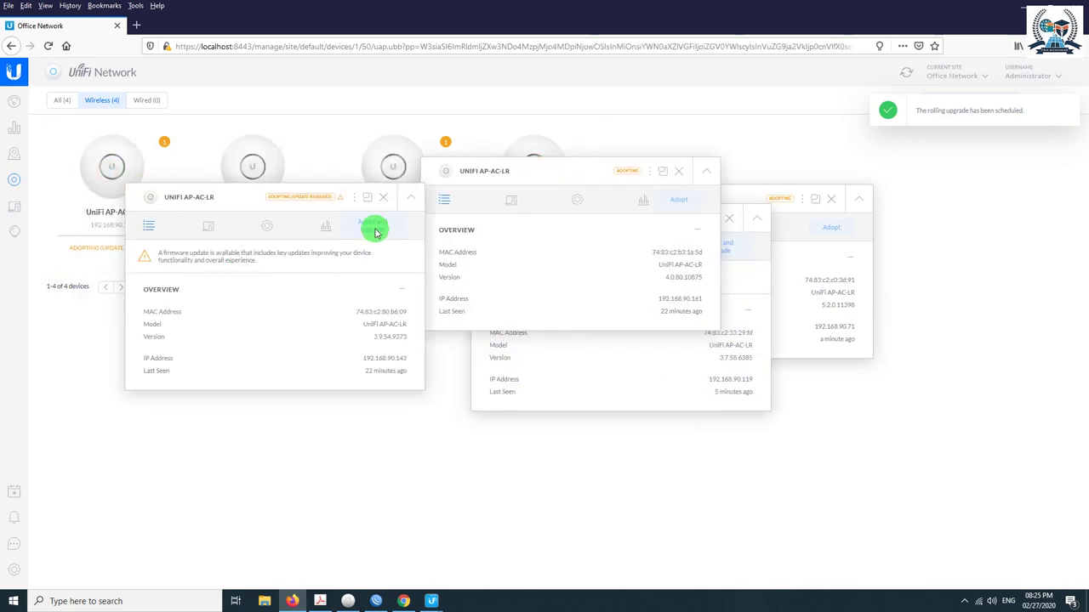
{"action": "left_click", "coordinate": [208, 228]}
{"action": "left_click", "coordinate": [265, 228]}
{"action": "left_click", "coordinate": [199, 469]}
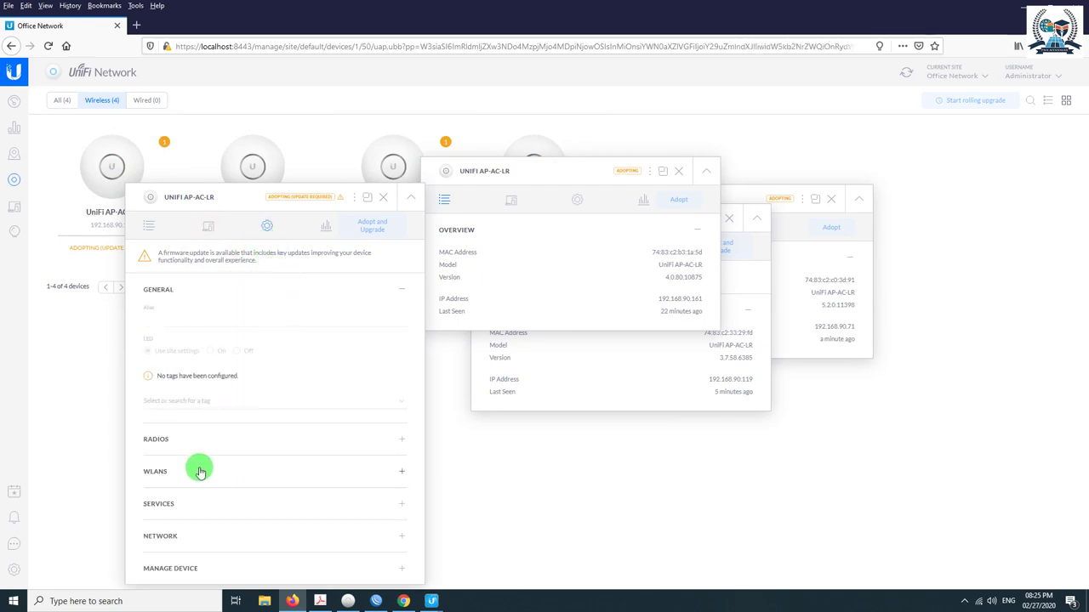
{"action": "left_click", "coordinate": [178, 357]}
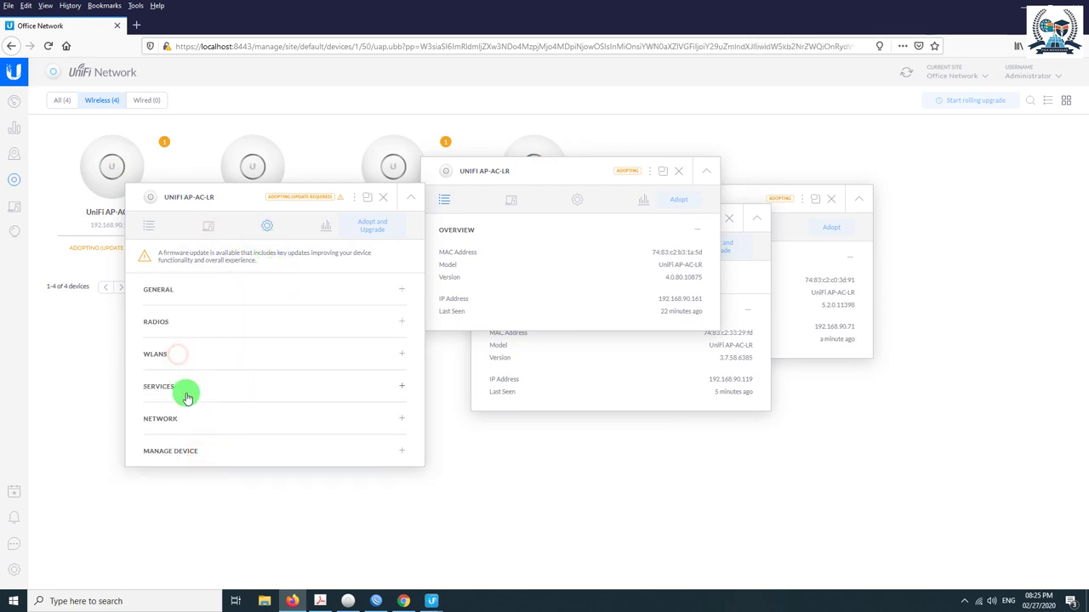
{"action": "left_click", "coordinate": [182, 418]}
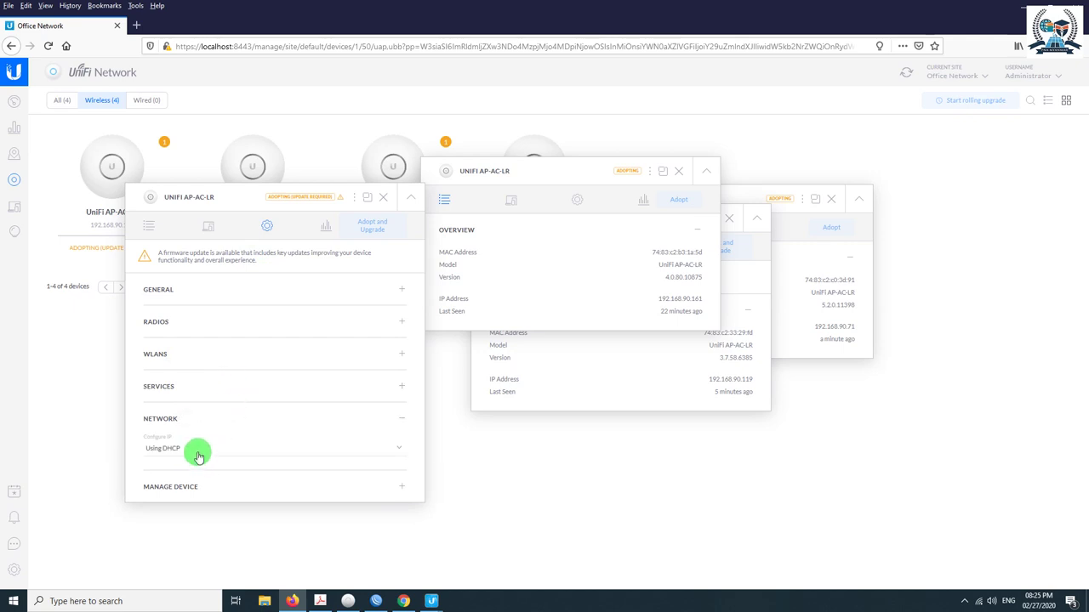
{"action": "left_click", "coordinate": [383, 199]}
{"action": "left_click", "coordinate": [678, 171]}
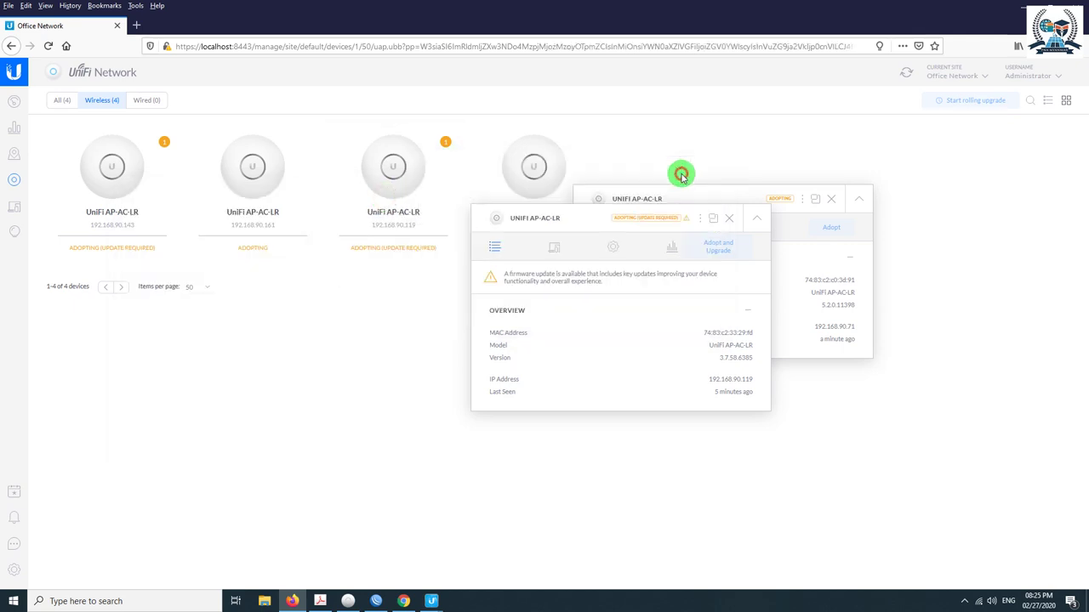
{"action": "left_click", "coordinate": [721, 220]}
{"action": "left_click", "coordinate": [835, 201]}
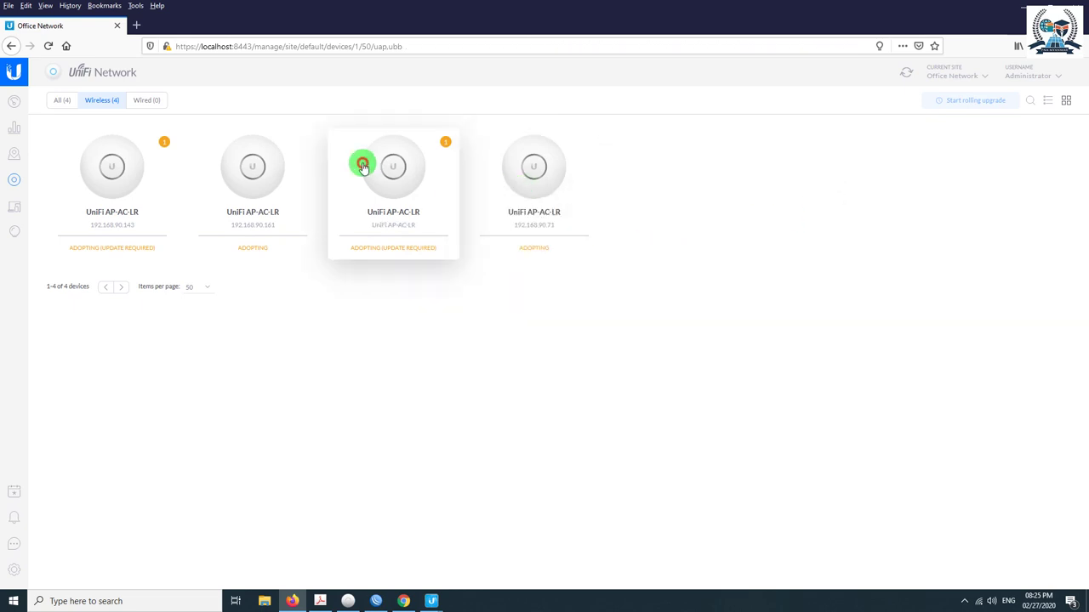
- Check the overview and status of the access points at 192.168.90.119 and 192.168.90.143, and close their details
{"action": "left_click", "coordinate": [361, 165]}
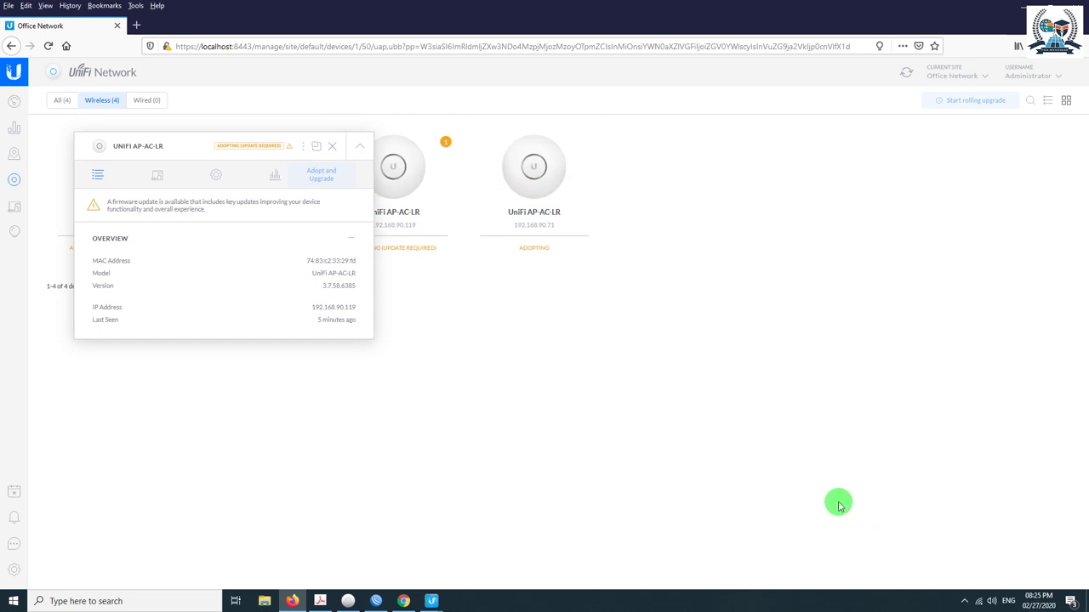
{"action": "left_click_drag", "start_coordinate": [180, 145], "coordinate": [586, 142]}
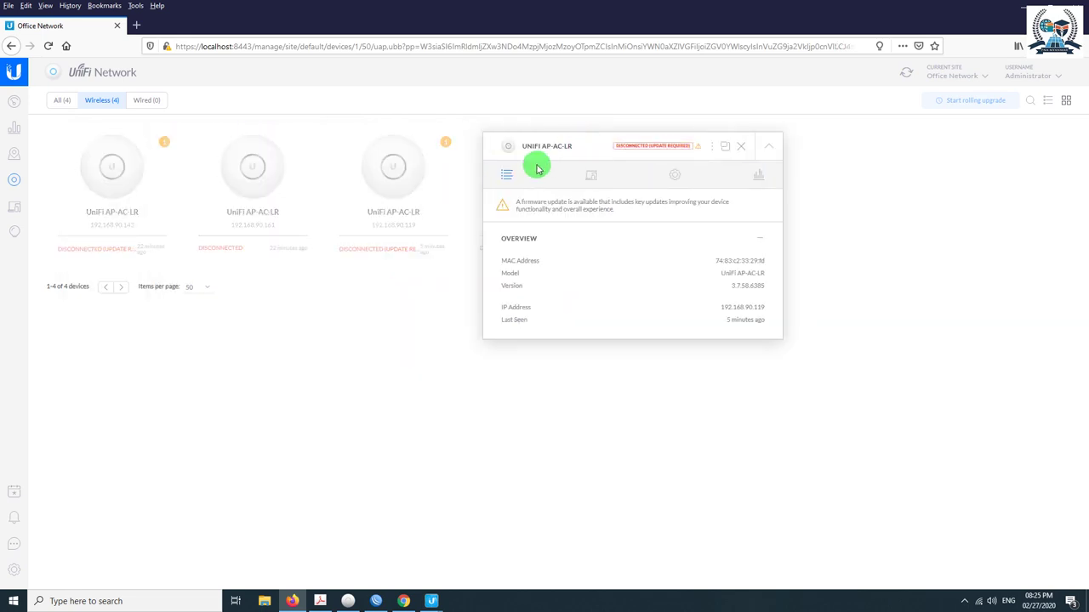
{"action": "left_click", "coordinate": [742, 150]}
{"action": "left_click", "coordinate": [284, 175]}
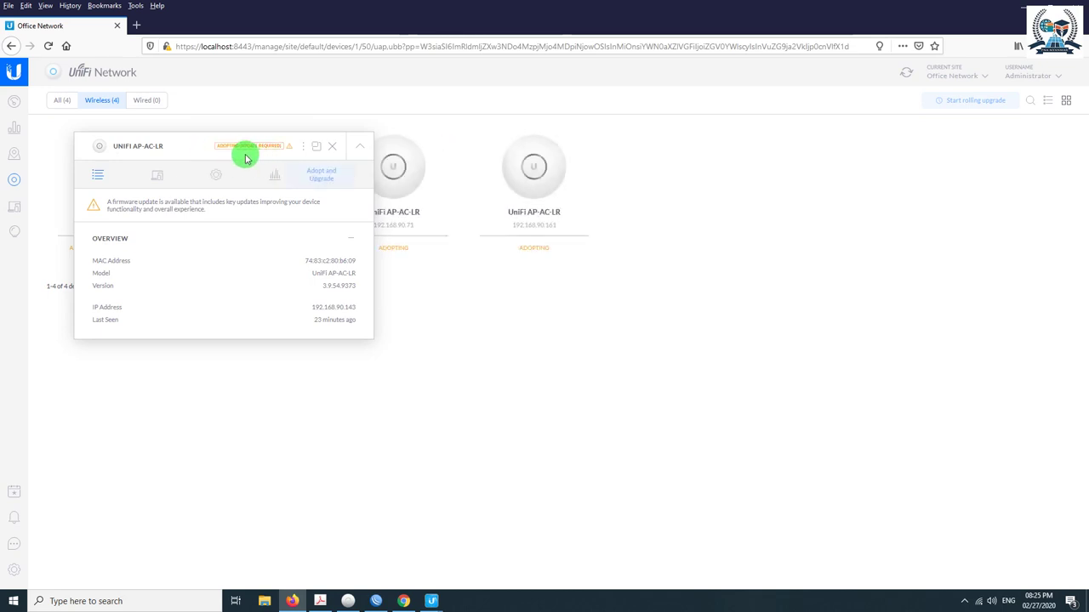
{"action": "left_click", "coordinate": [333, 149]}
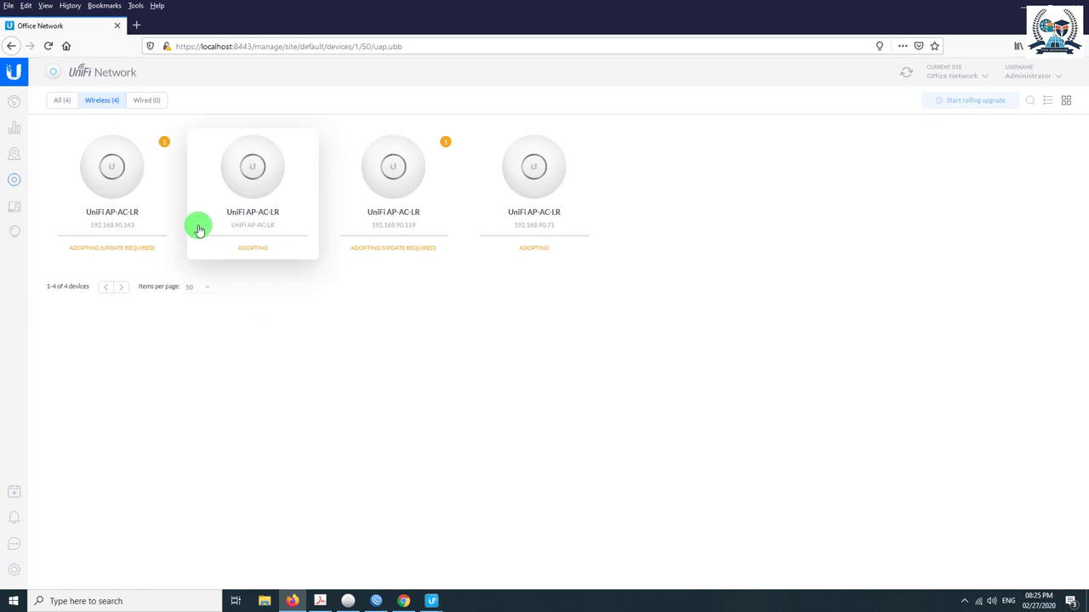
- Switch to WinBox and check the access points in the hotspot hosts against the IP bindings
{"action": "left_click", "coordinate": [379, 599]}
{"action": "left_click", "coordinate": [349, 245]}
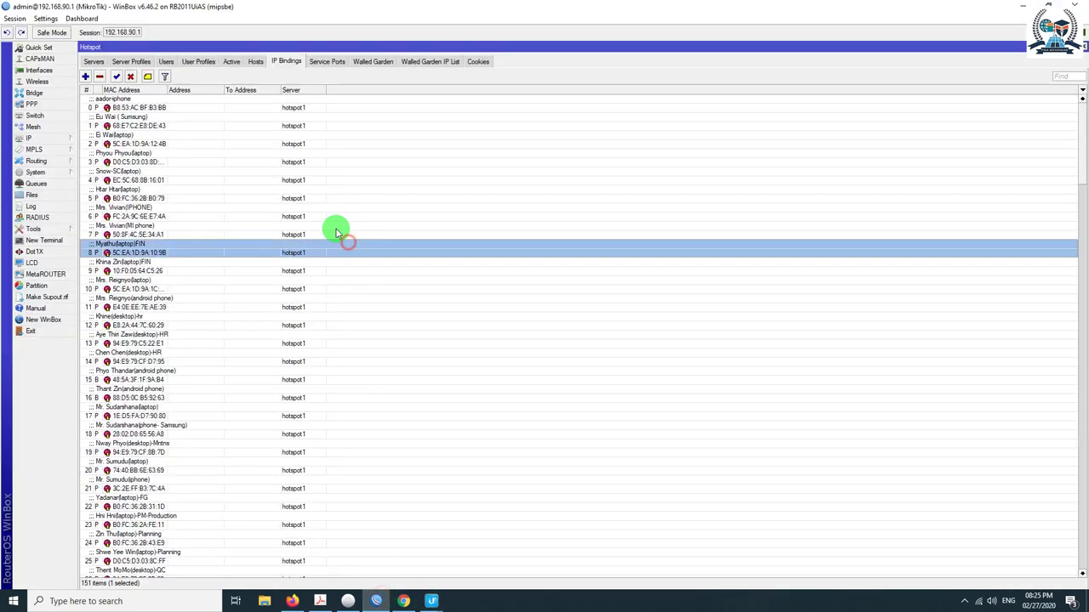
{"action": "left_click", "coordinate": [340, 63]}
{"action": "left_click", "coordinate": [259, 62]}
{"action": "left_click", "coordinate": [286, 62]}
{"action": "left_click", "coordinate": [262, 63]}
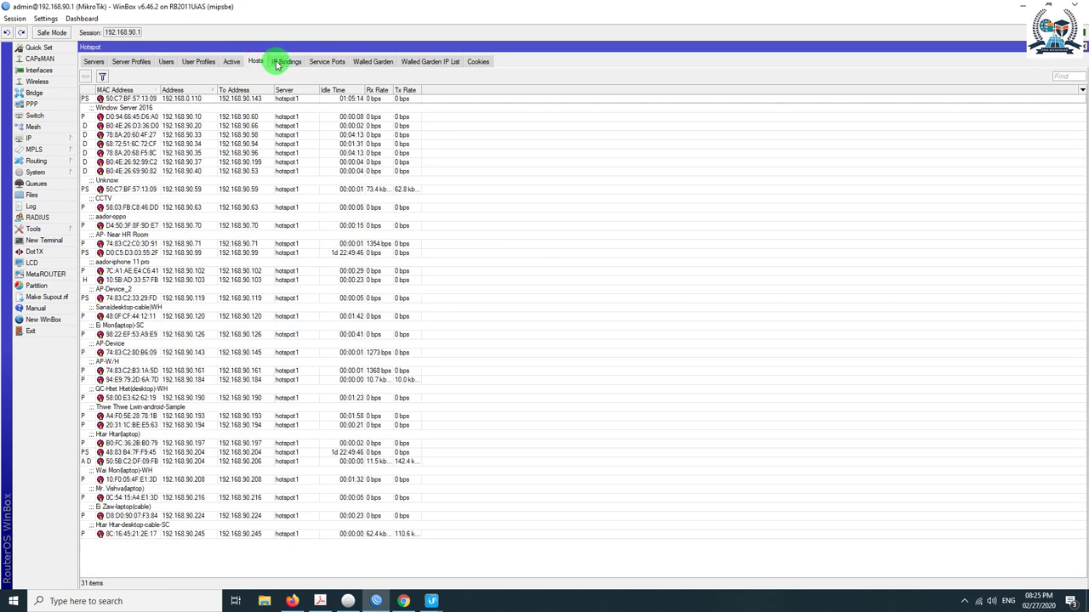
{"action": "left_click", "coordinate": [286, 62]}
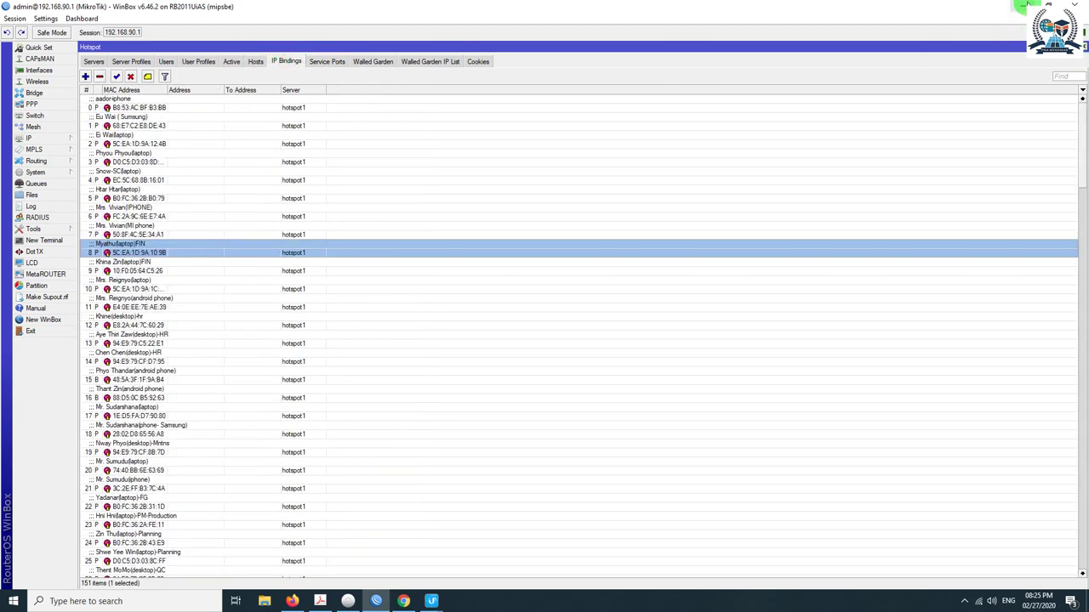
- Switch back to the UniFi controller, check the overview of the access point at 192.168.90.161 and close its details
{"action": "left_click", "coordinate": [259, 62]}
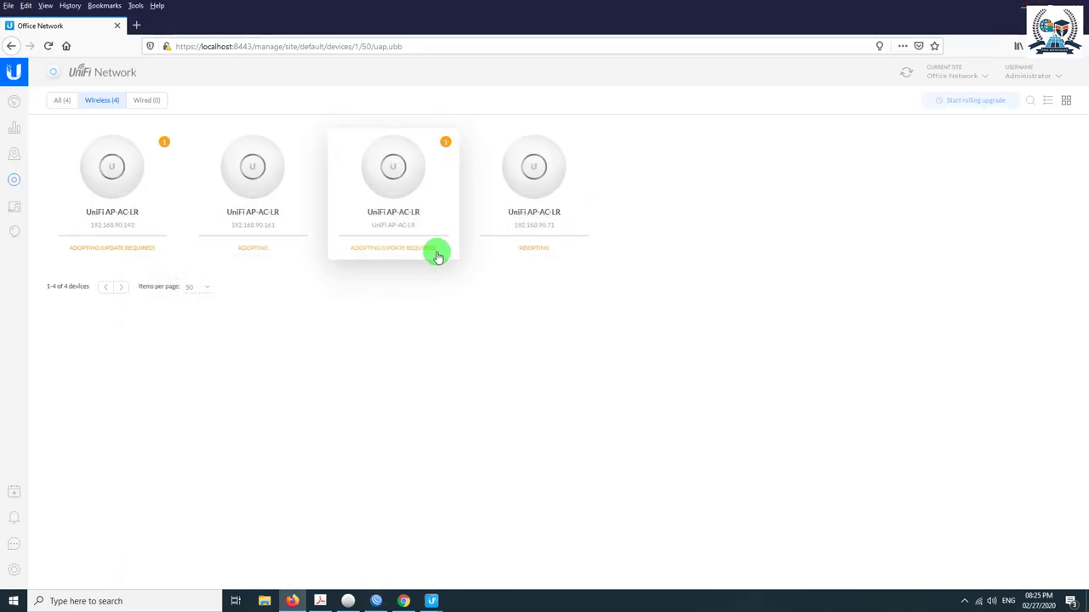
{"action": "left_click", "coordinate": [250, 176]}
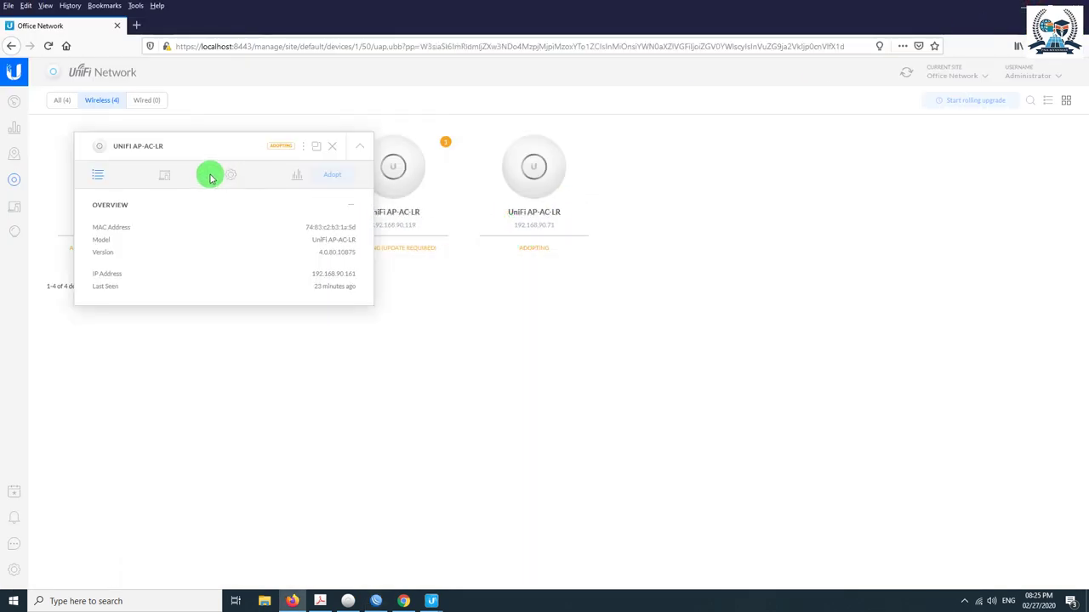
{"action": "left_click", "coordinate": [332, 145]}
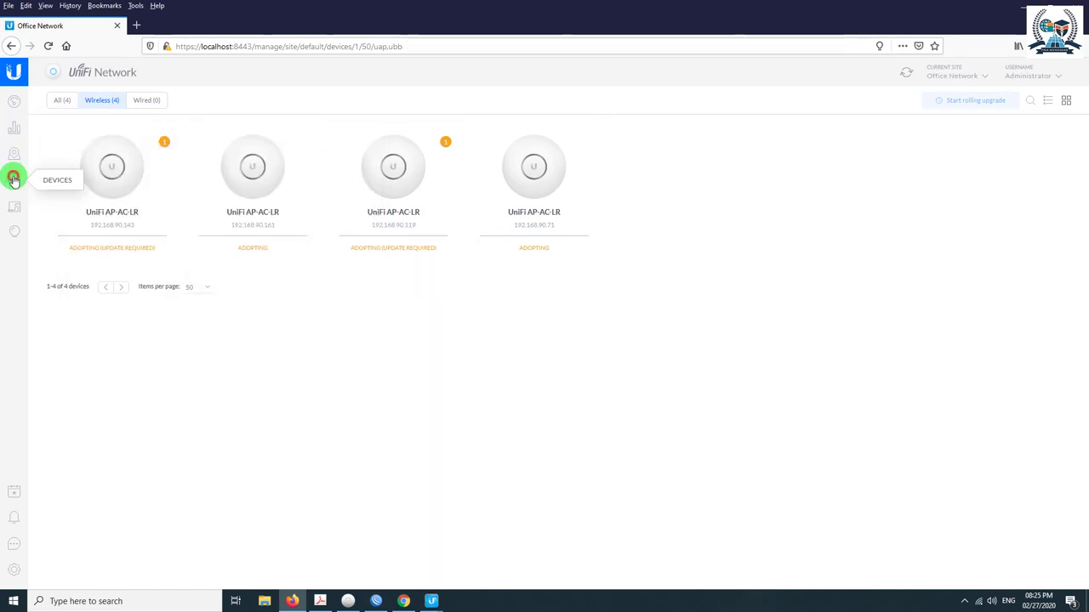
- Examine the dashboard for the network health, access point status and WiFi metrics
{"action": "left_click", "coordinate": [14, 102]}
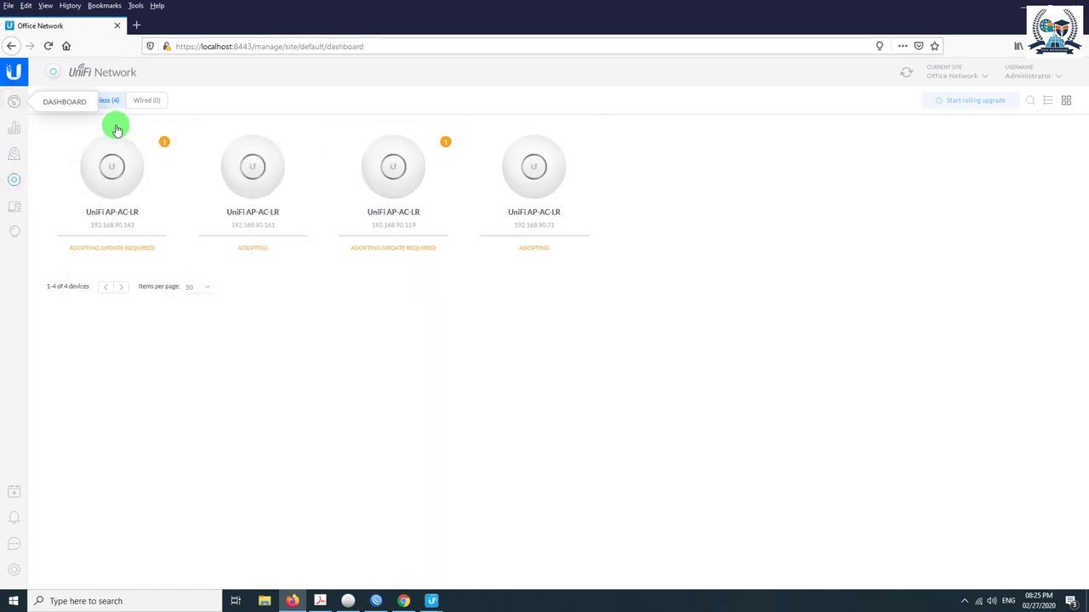
{"action": "left_click", "coordinate": [14, 102]}
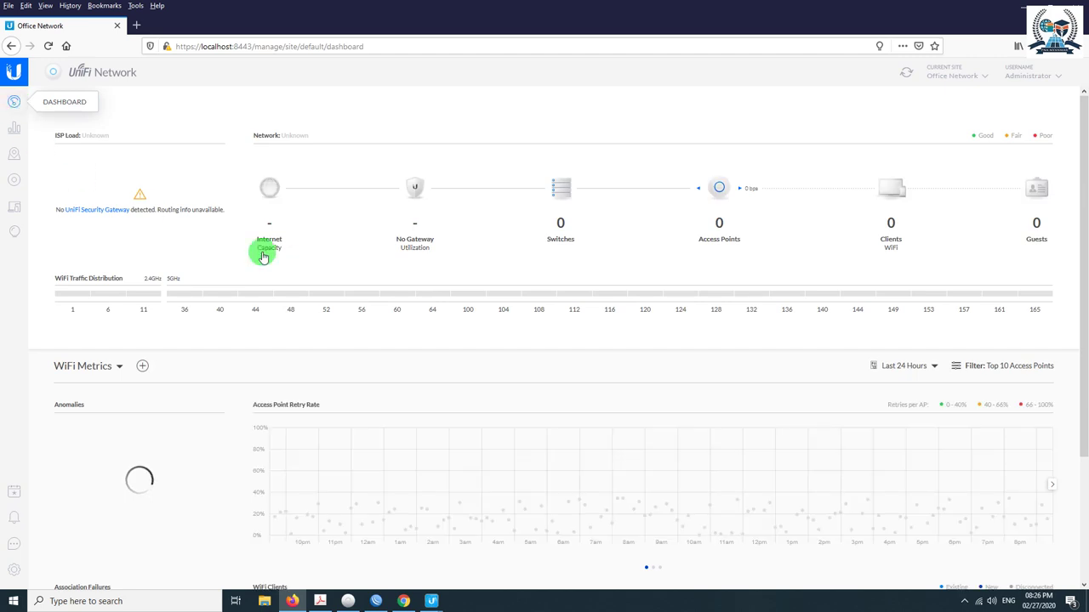
{"action": "scroll", "coordinate": [420, 299], "scroll_direction": "down", "scroll_amount": 3}
{"action": "scroll", "coordinate": [420, 299], "scroll_direction": "up", "scroll_amount": 3}
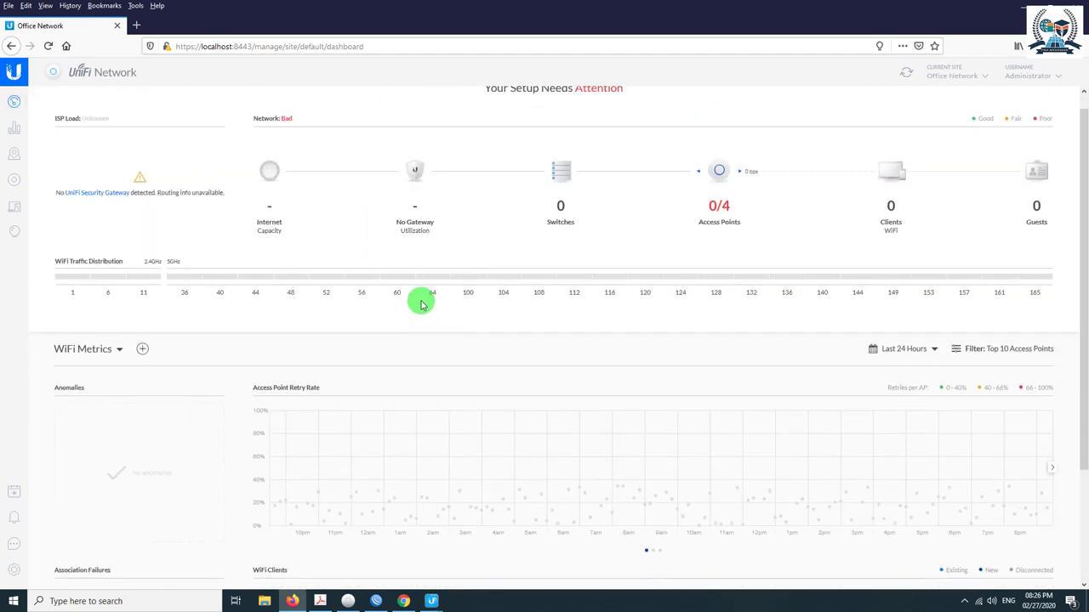
{"action": "scroll", "coordinate": [231, 303], "scroll_direction": "down", "scroll_amount": 3}
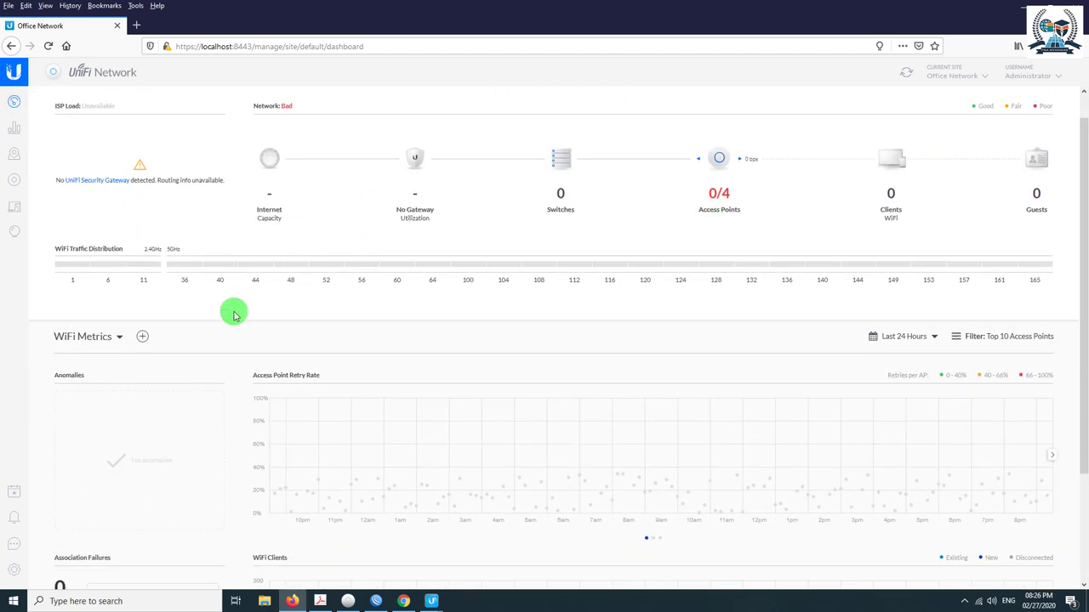
{"action": "scroll", "coordinate": [520, 418], "scroll_direction": "up", "scroll_amount": 3}
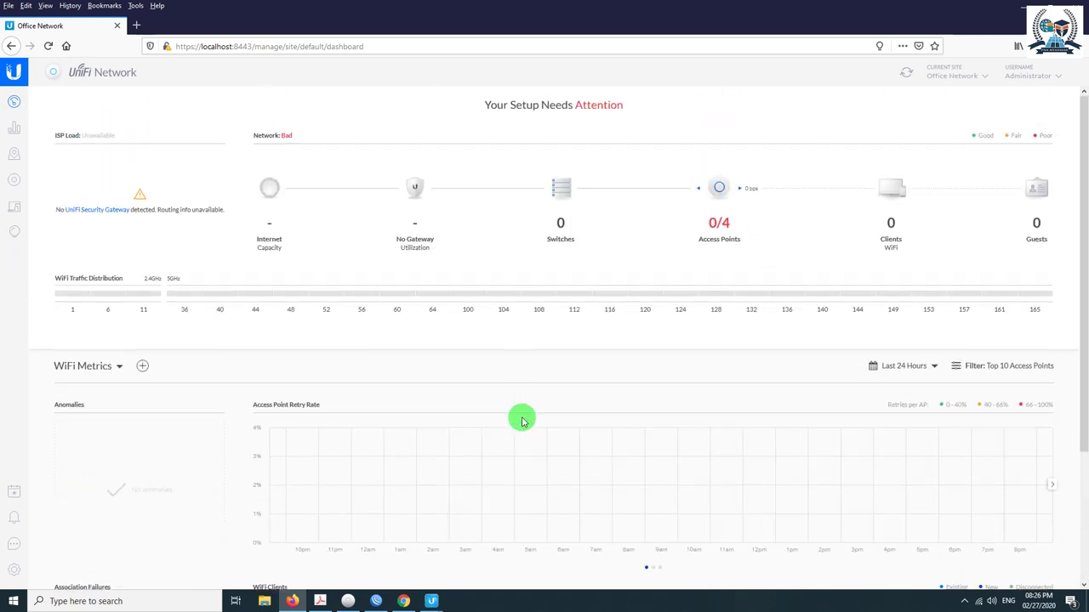
- Return to the wireless devices, request Adopt and Upgrade for the access point at 192.168.90.119 again and close its details
{"action": "left_click", "coordinate": [720, 190]}
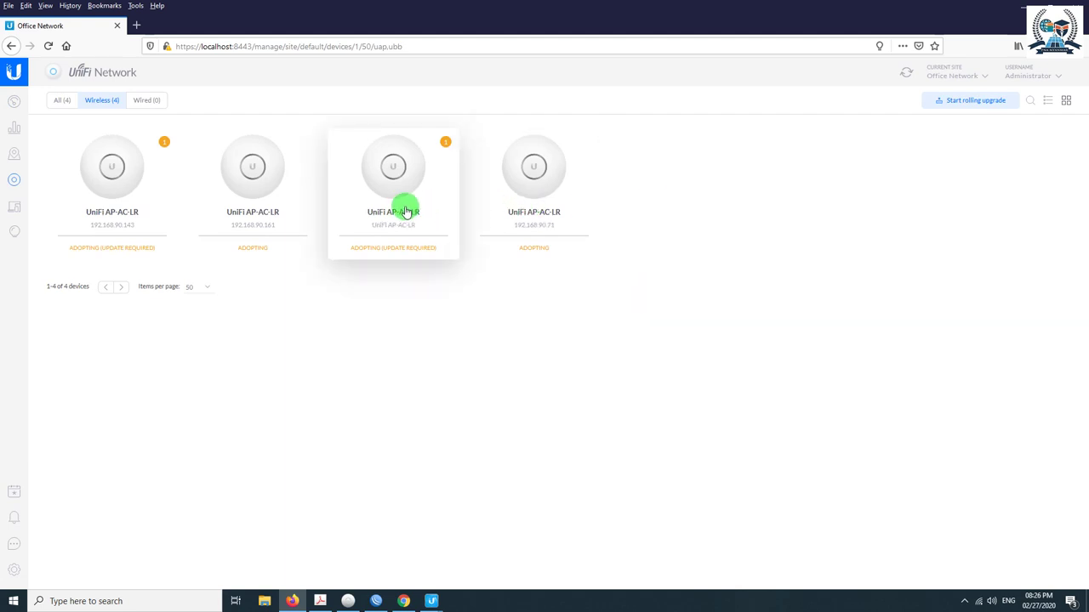
{"action": "left_click", "coordinate": [443, 150]}
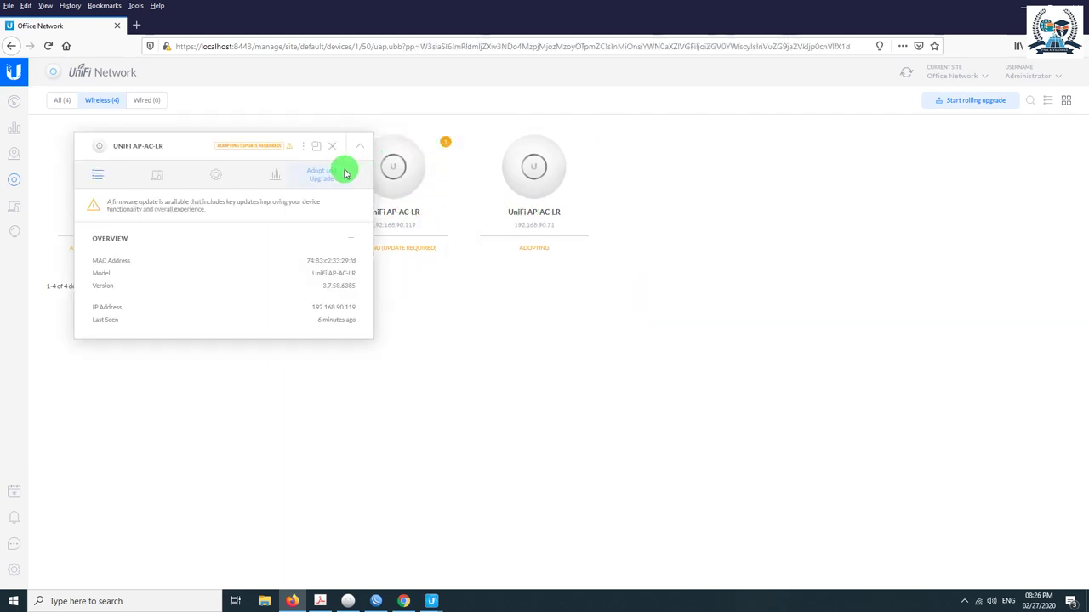
{"action": "left_click", "coordinate": [320, 177]}
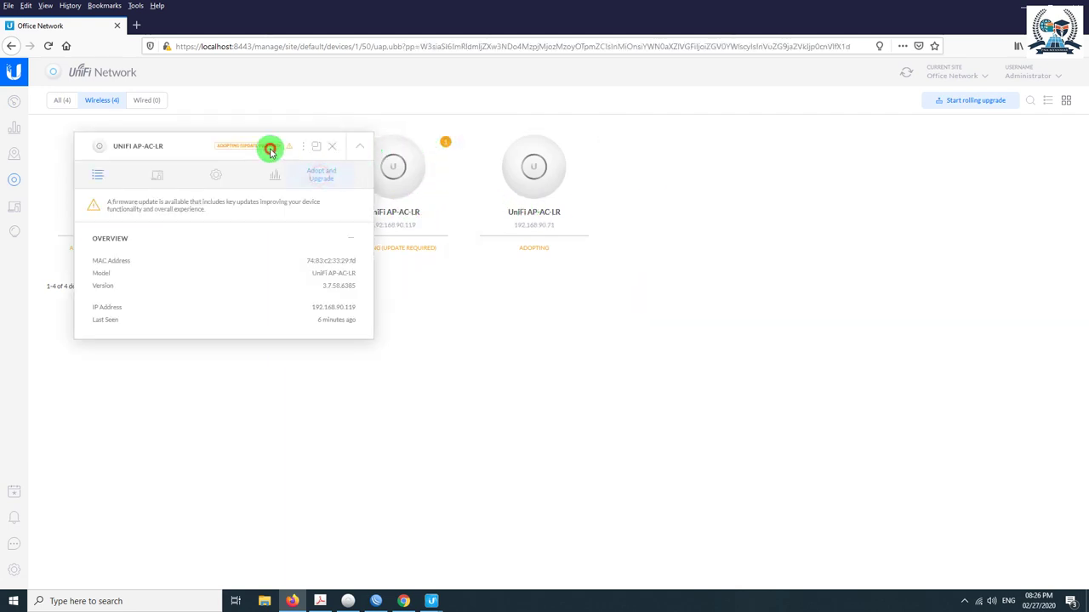
{"action": "left_click", "coordinate": [331, 148]}
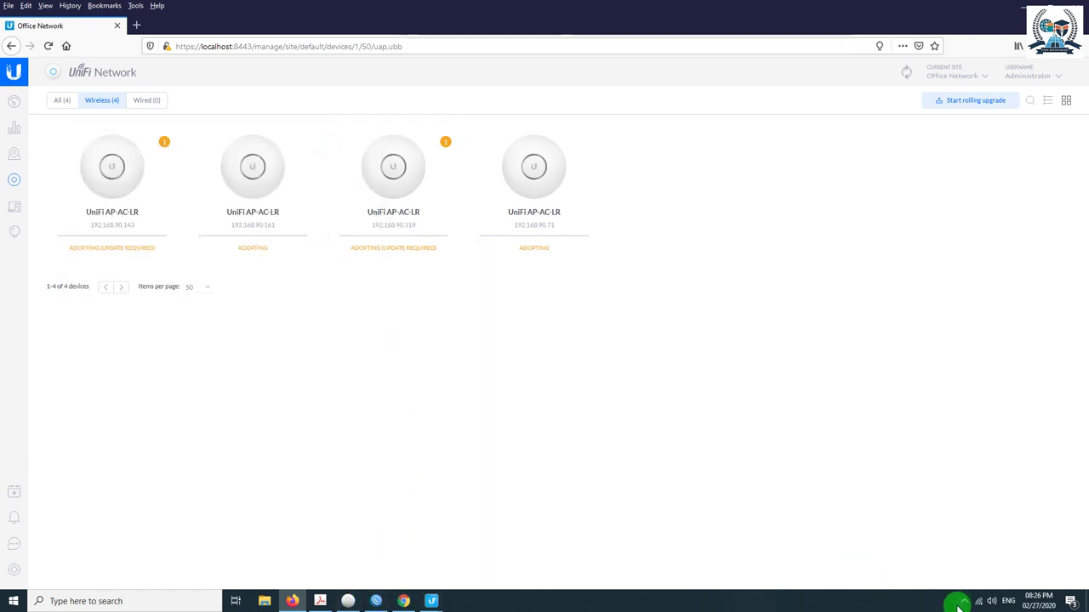
- Reveal the hidden notification-area icons of Windows
{"action": "right_click", "coordinate": [595, 383]}
{"action": "left_click", "coordinate": [731, 332]}
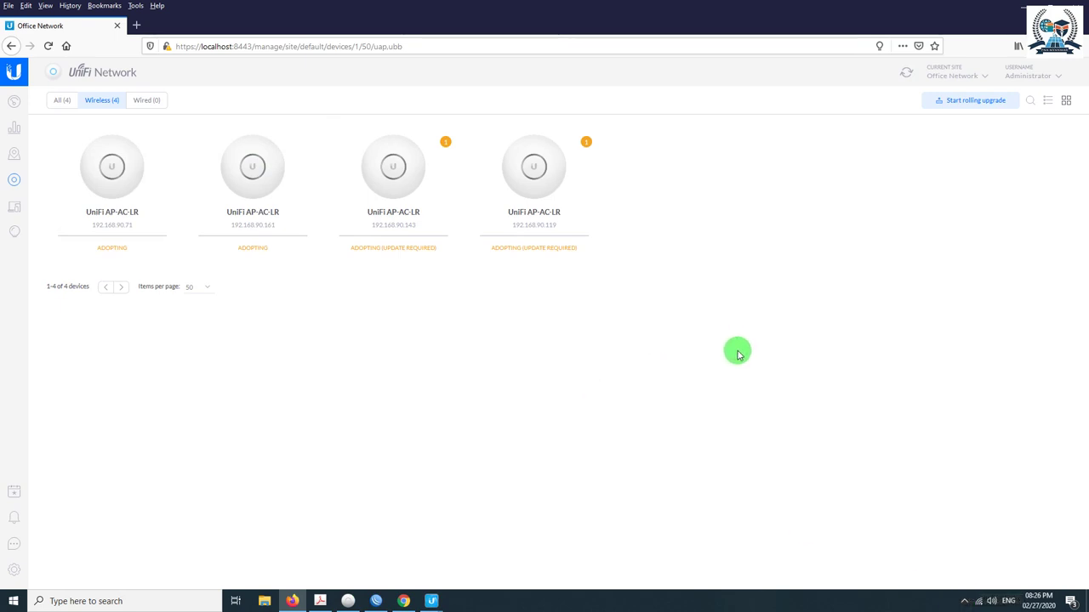
{"action": "left_click", "coordinate": [967, 602]}
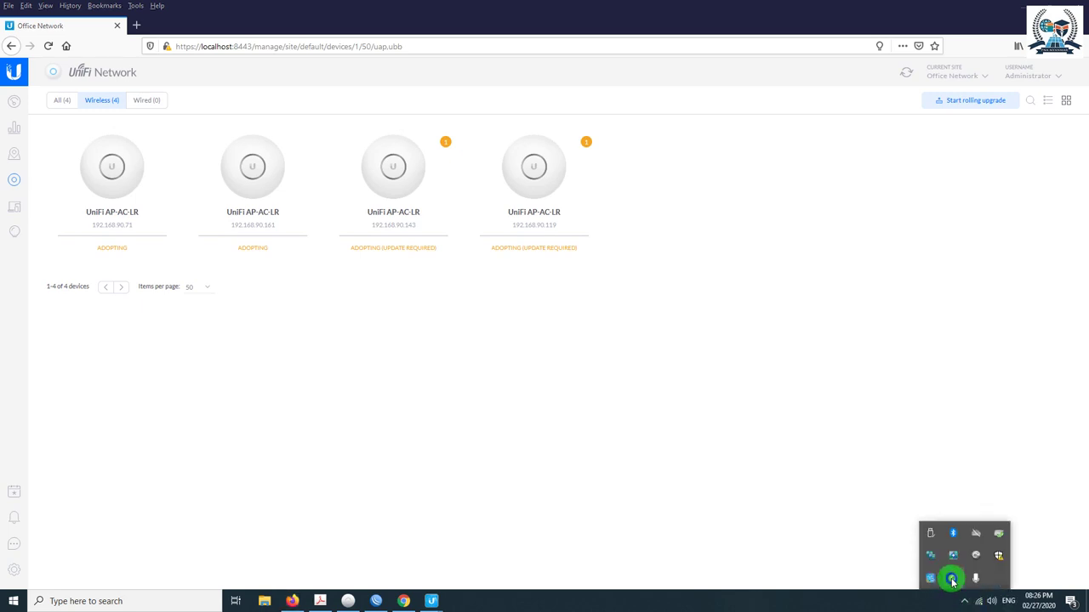